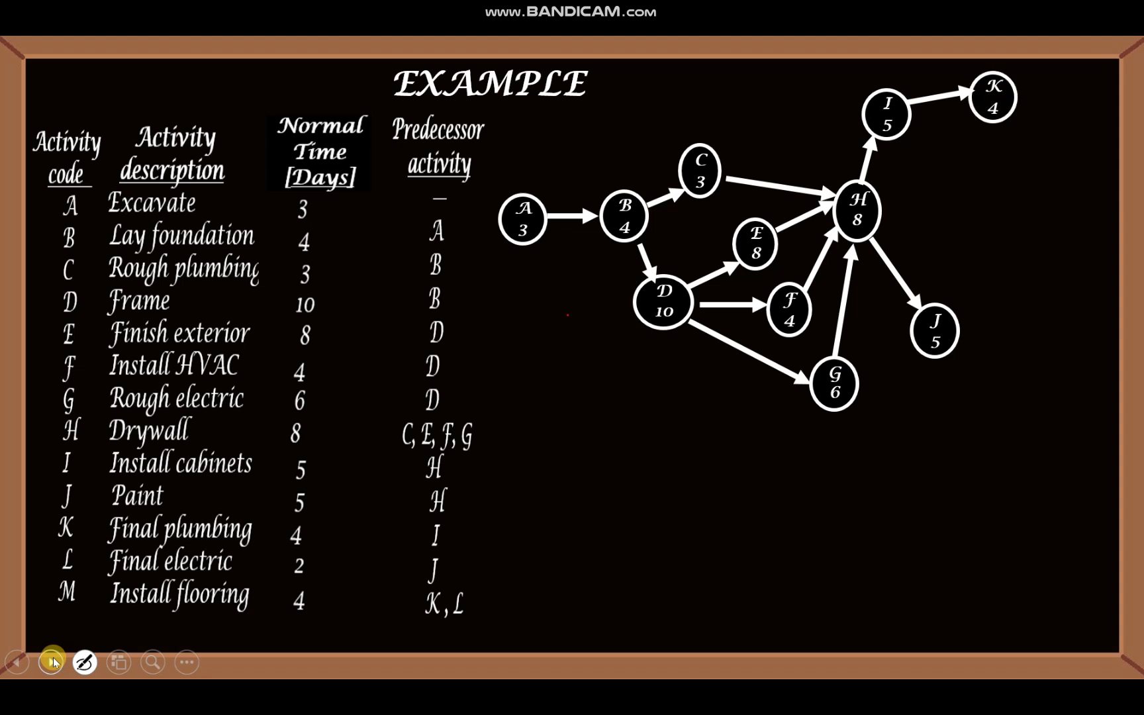
Advance the slide show until activities L and M and their connecting arrows complete the network diagram
click(53, 662)
click(53, 662)
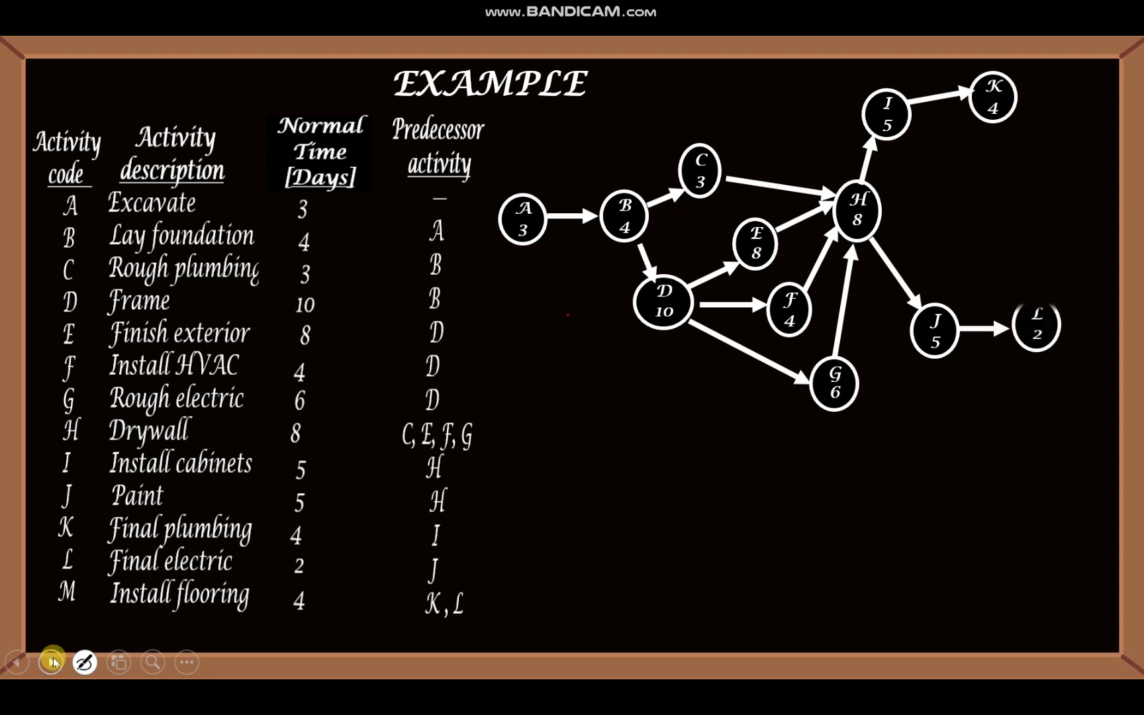
click(53, 663)
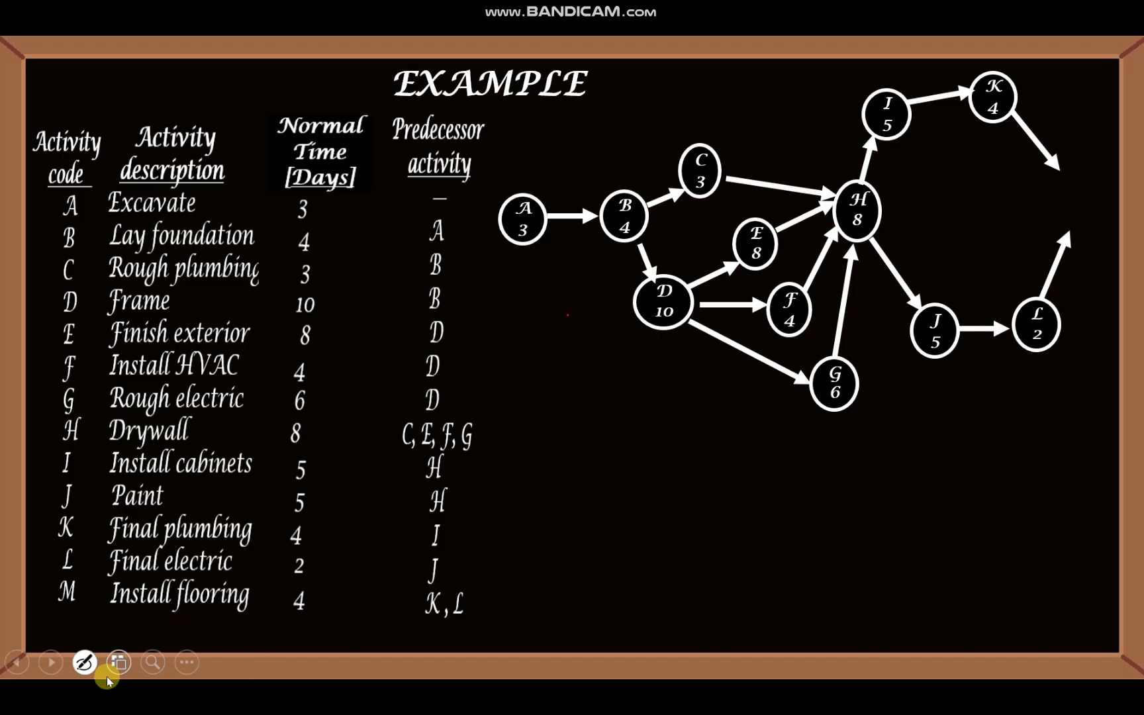
click(54, 663)
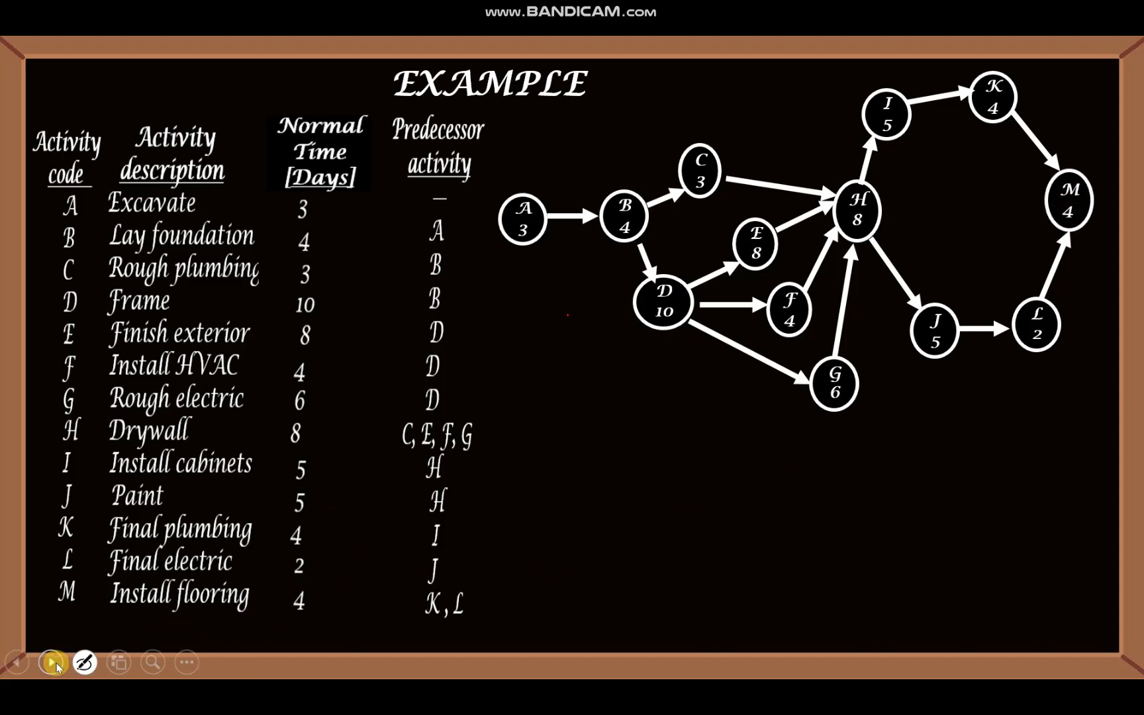
Move on to the path-duration slide and reveal the orange highlighting of path A-B-D-E-H-I-K-M on the network
click(55, 663)
click(54, 663)
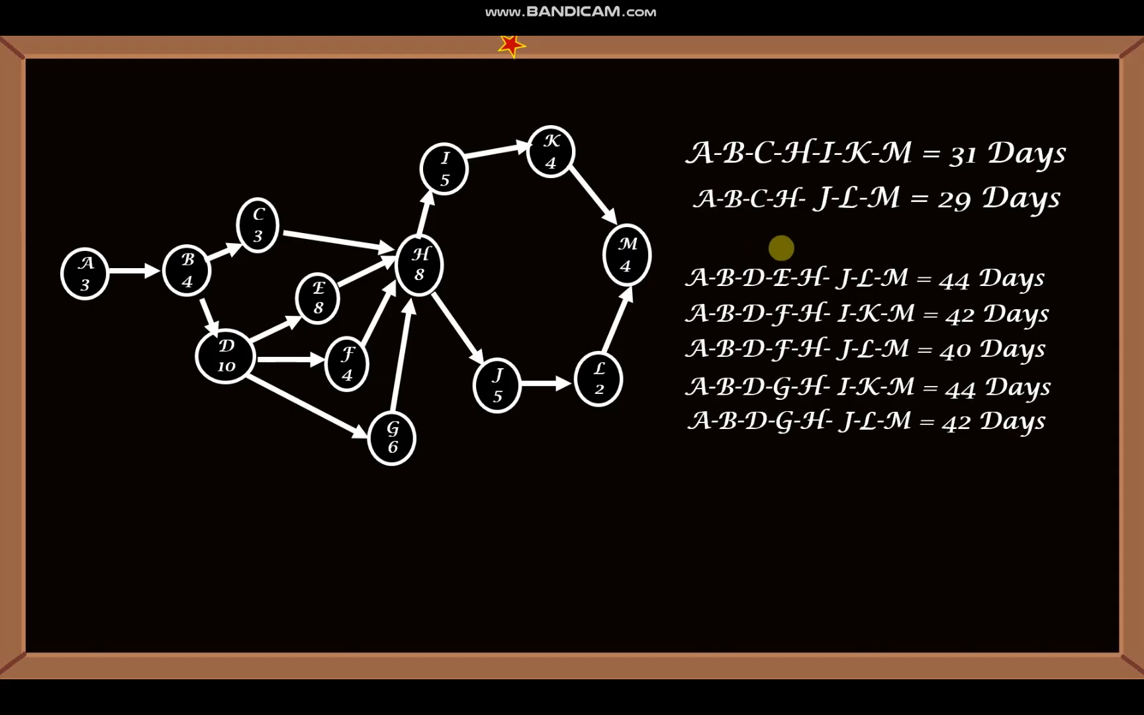
mouse_move(67, 668)
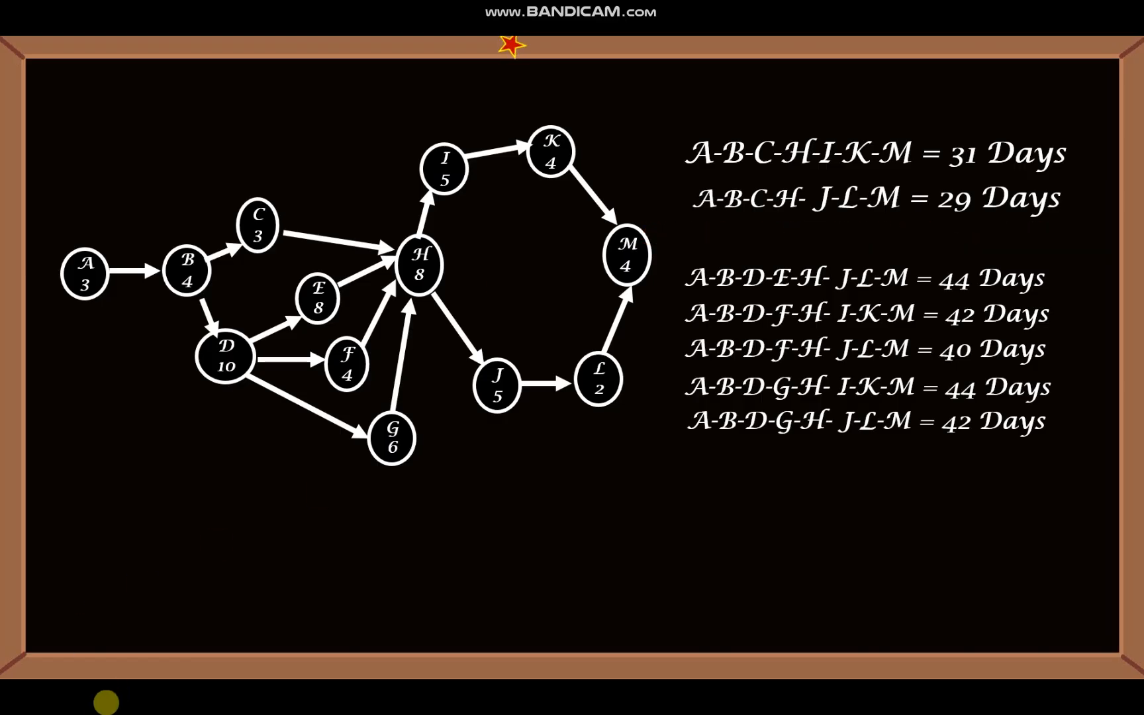
click(50, 665)
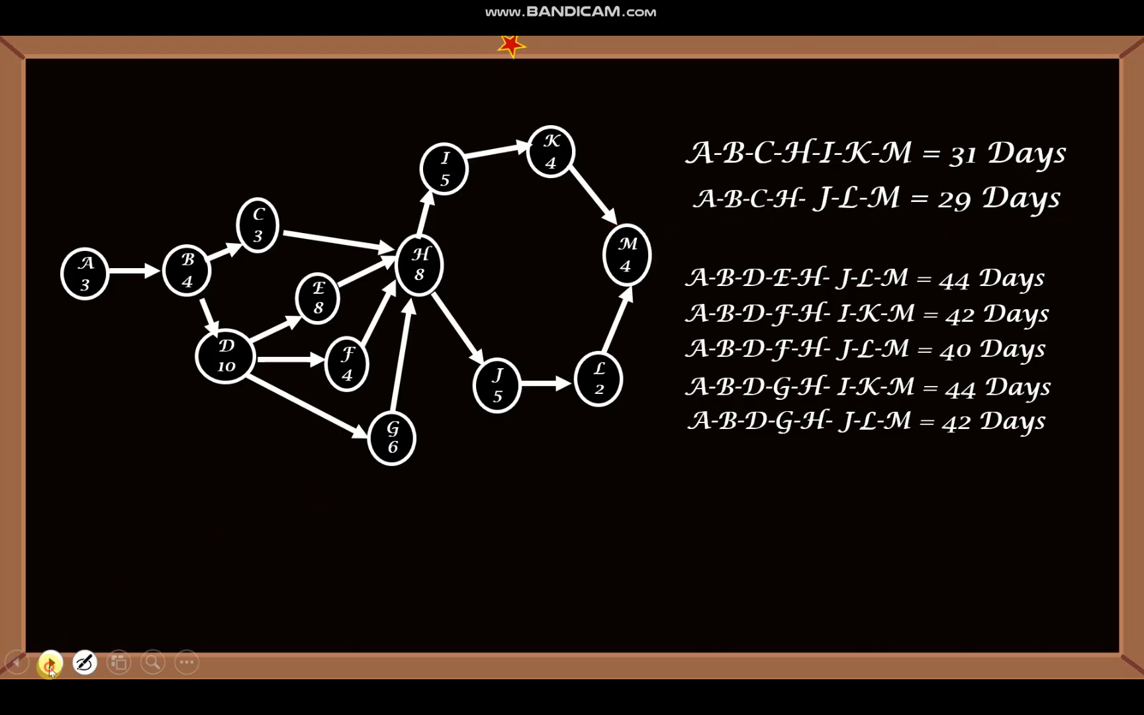
click(49, 665)
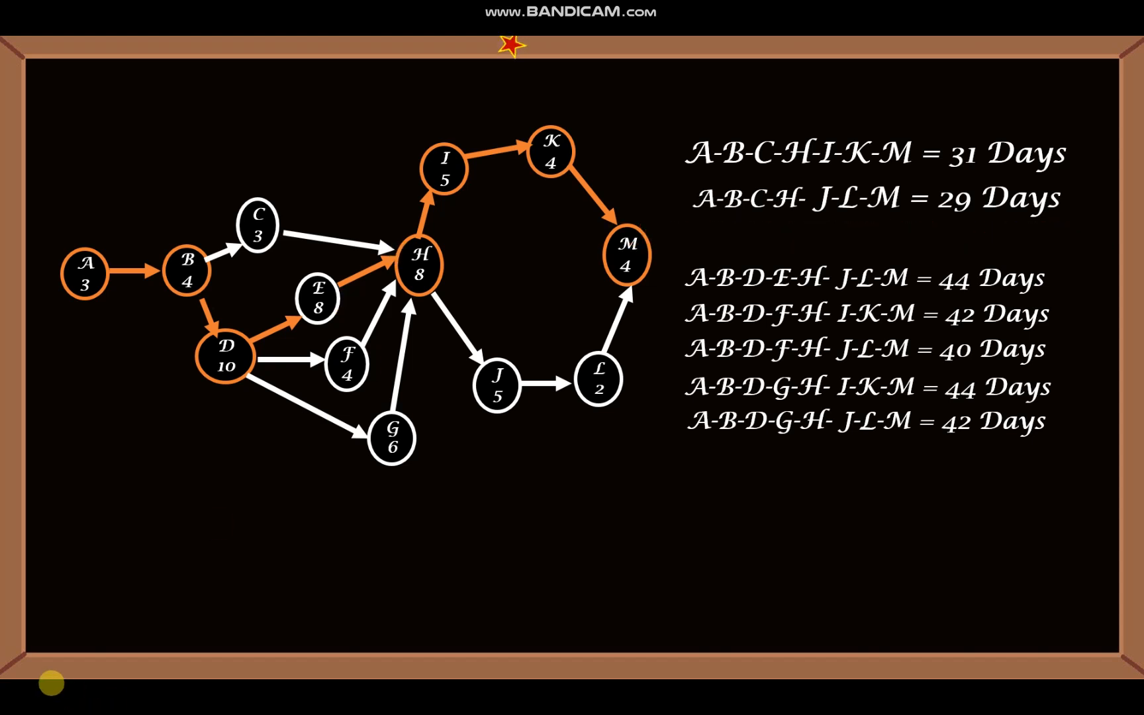
Continue to the cost table slide and reveal the activity list with its normal time and normal cost columns
click(47, 662)
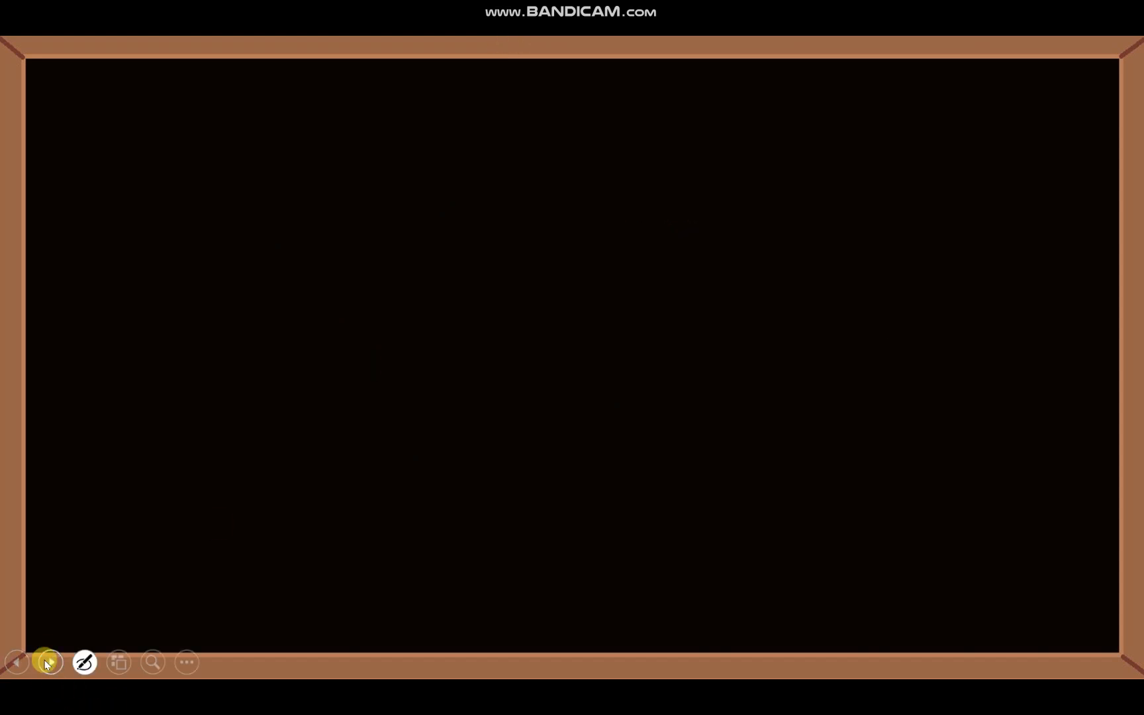
click(47, 663)
click(48, 663)
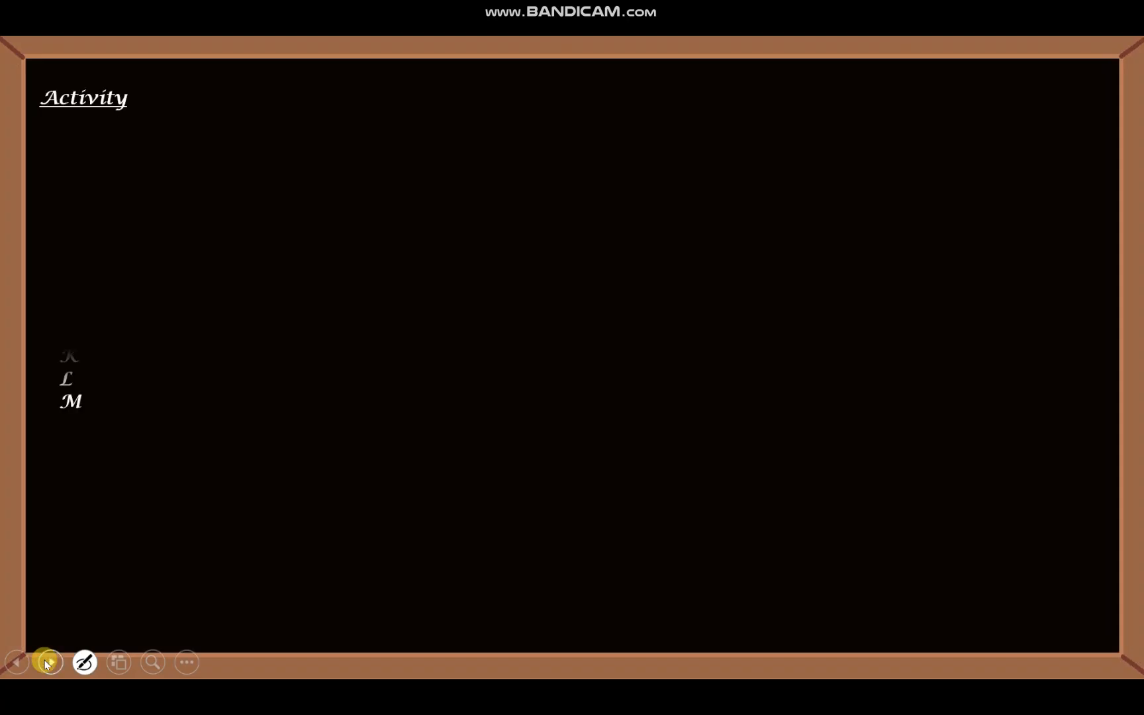
click(48, 662)
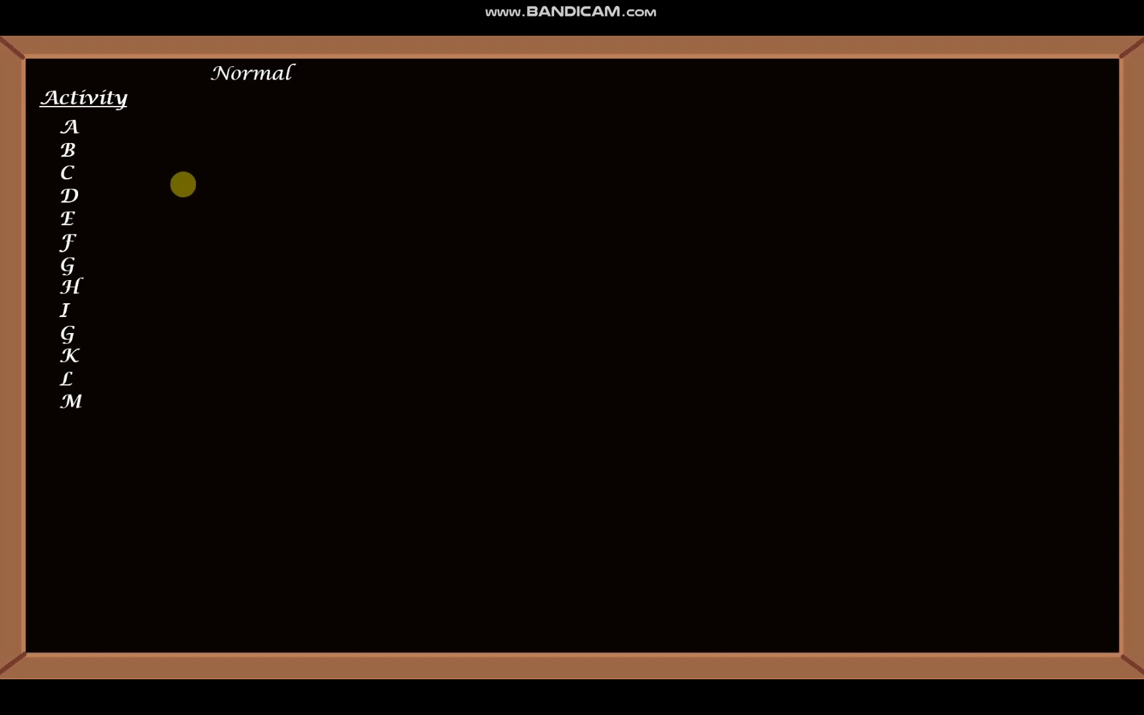
click(52, 662)
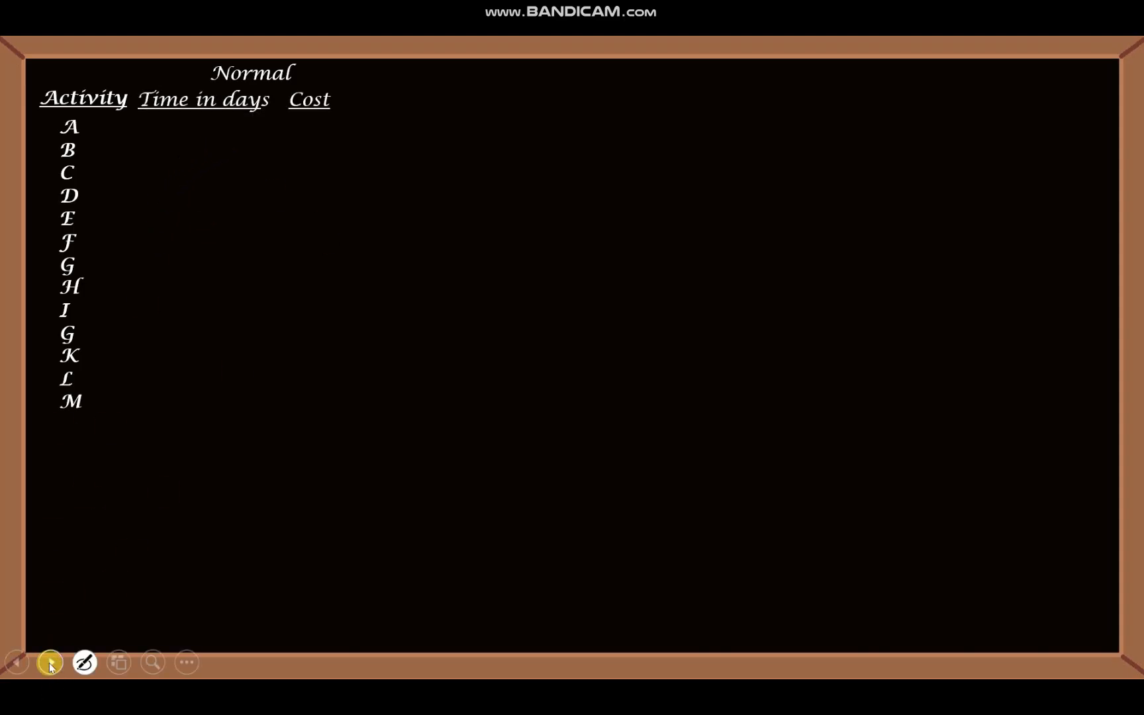
click(51, 663)
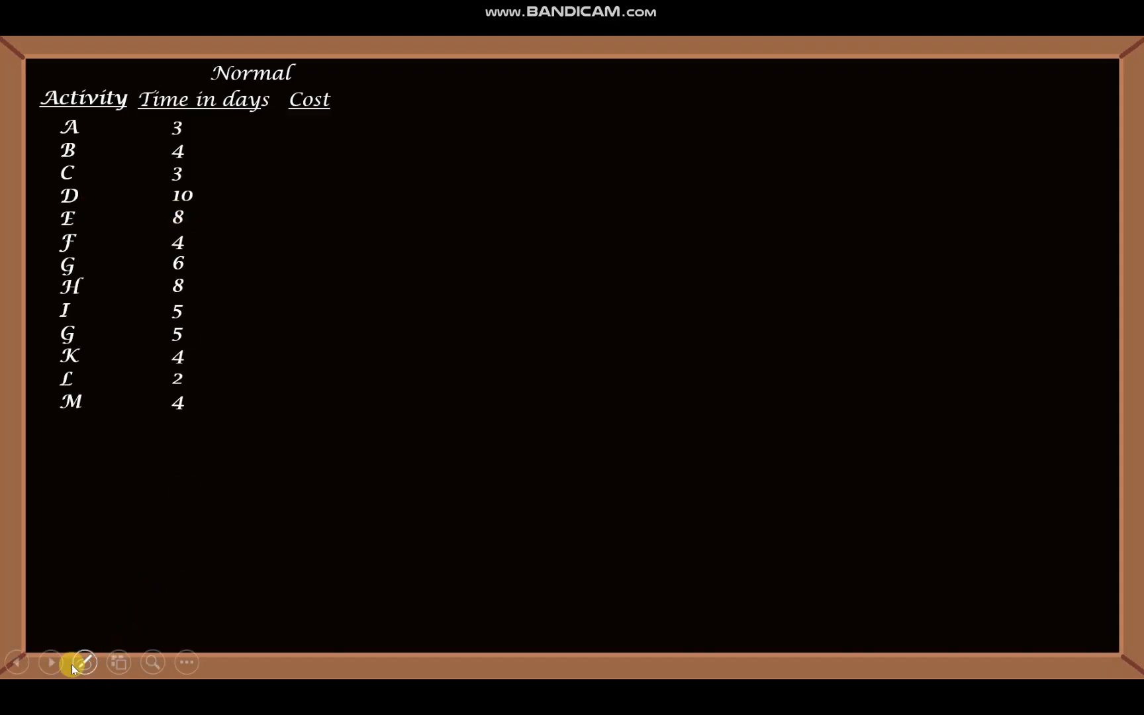
click(55, 663)
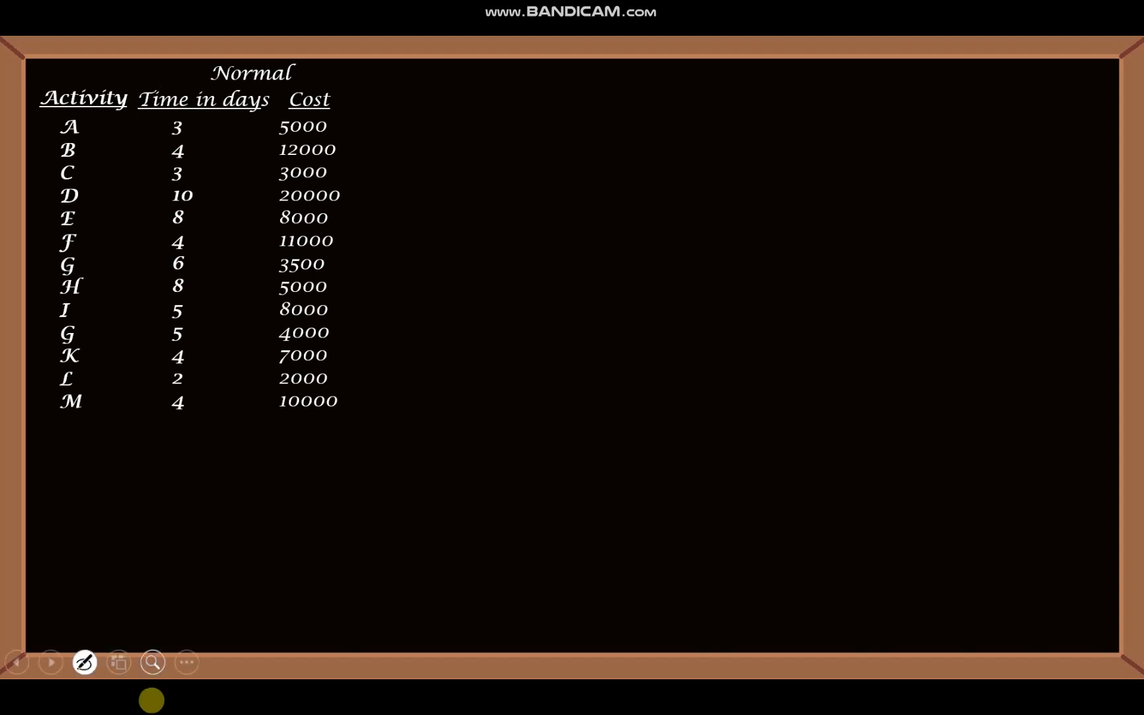
Reveal the table's crash headings along with the crash time and crash cost values for all activities
click(55, 665)
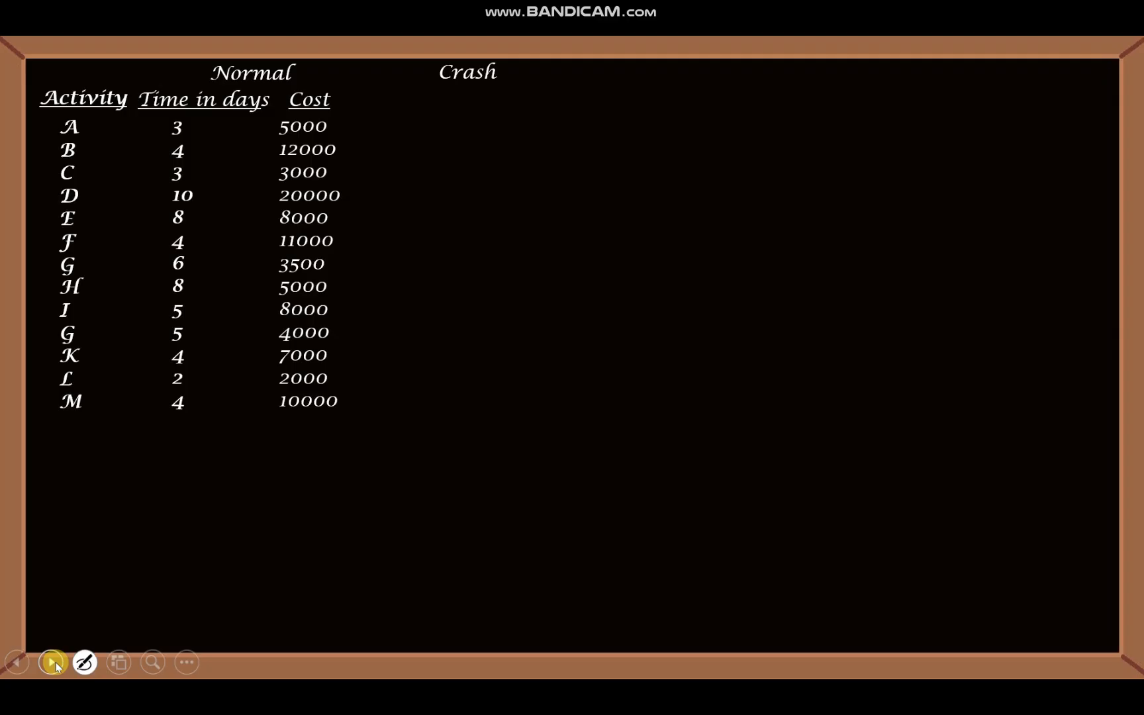
click(56, 663)
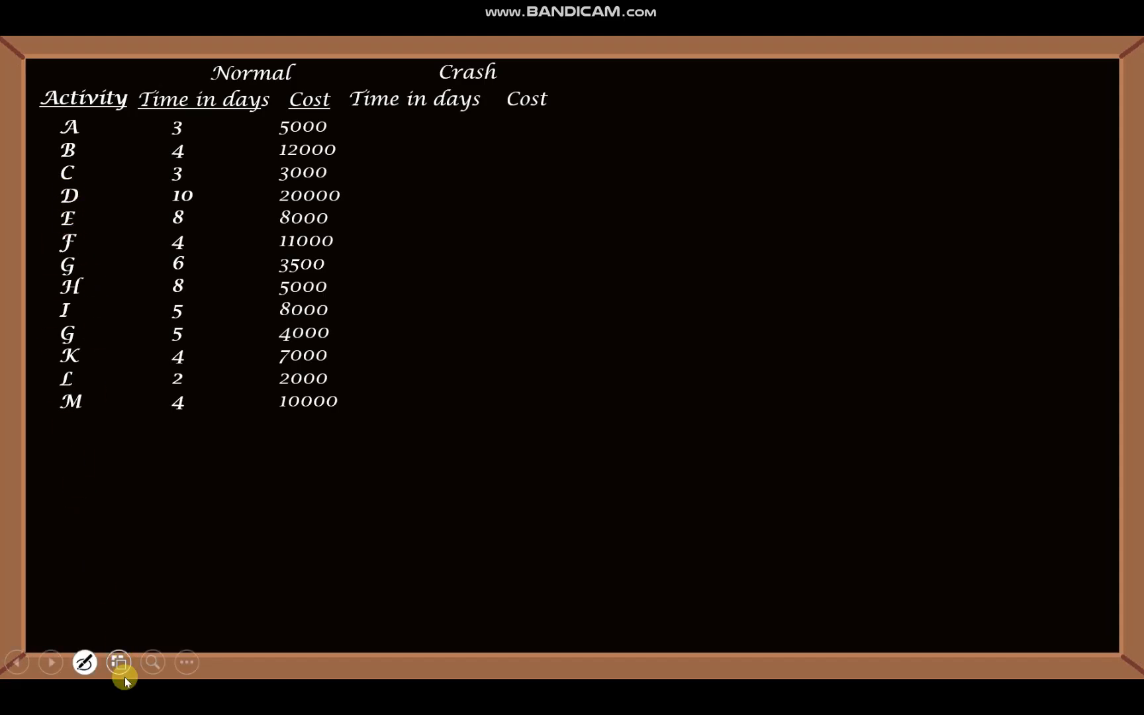
click(58, 662)
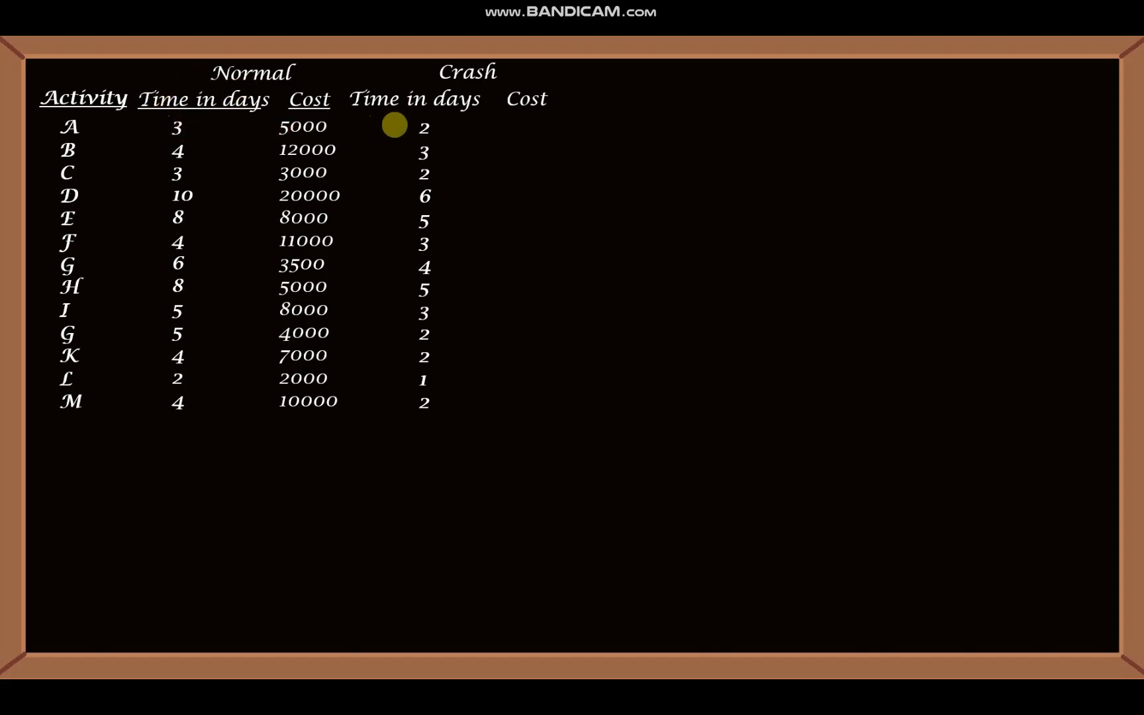
mouse_move(62, 695)
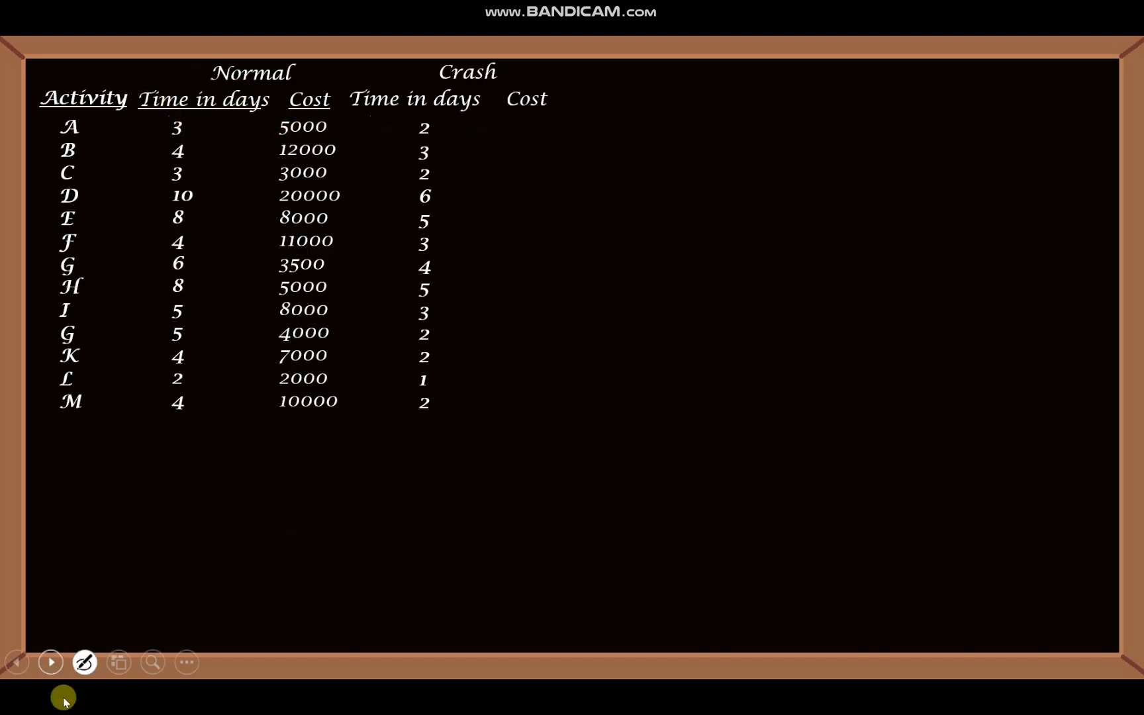
click(50, 663)
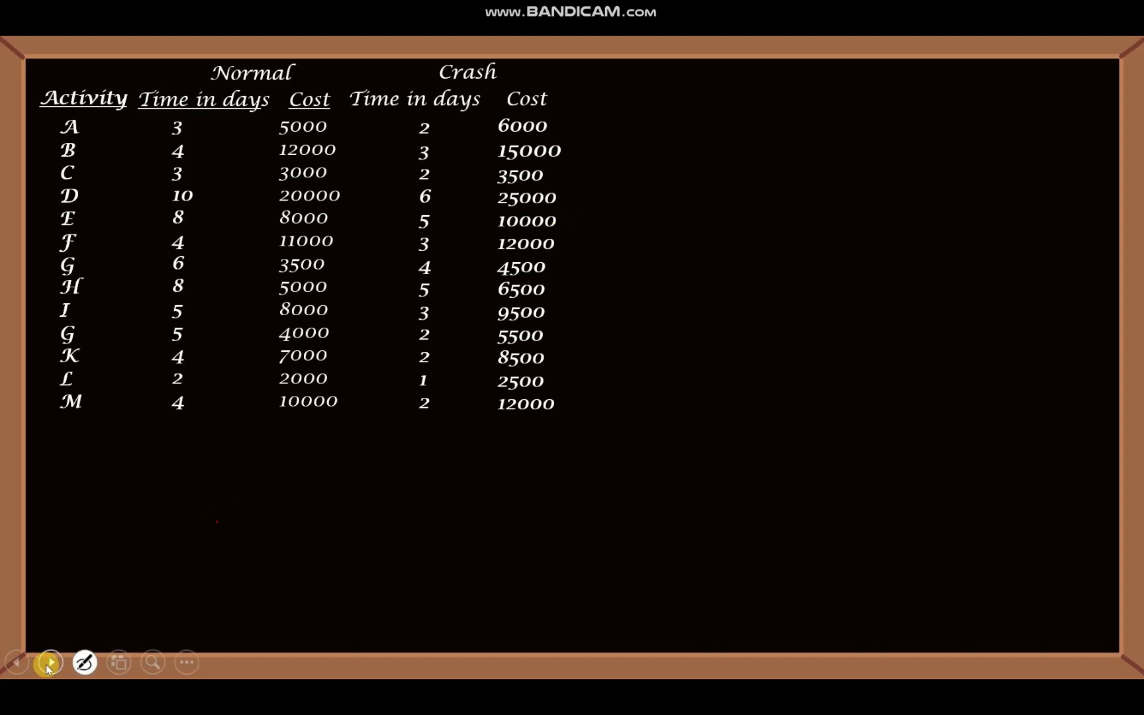
Reveal the possible crash time and crashing cost per day columns with their values for every activity
click(48, 664)
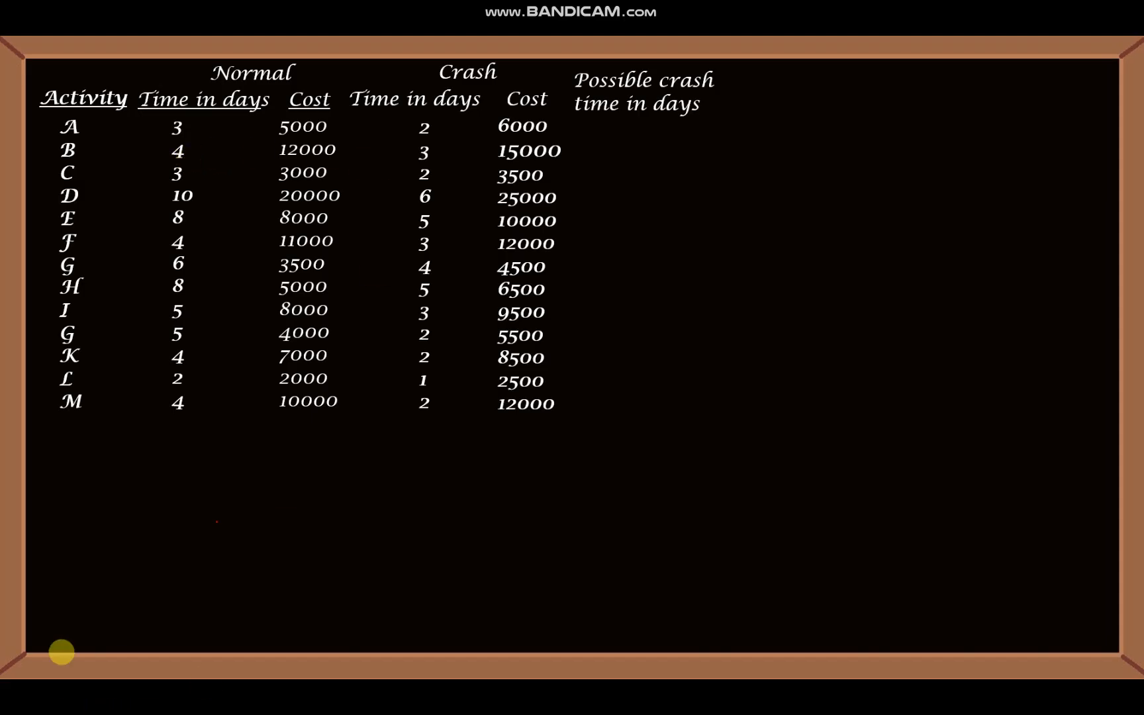
click(51, 662)
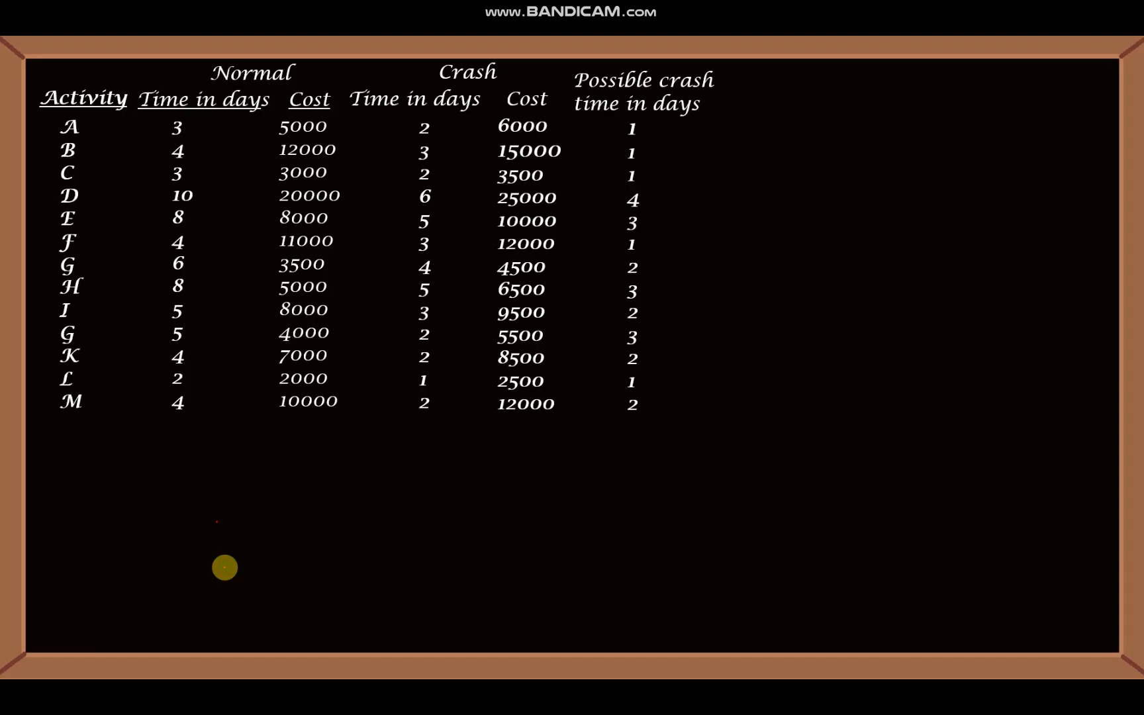
click(53, 665)
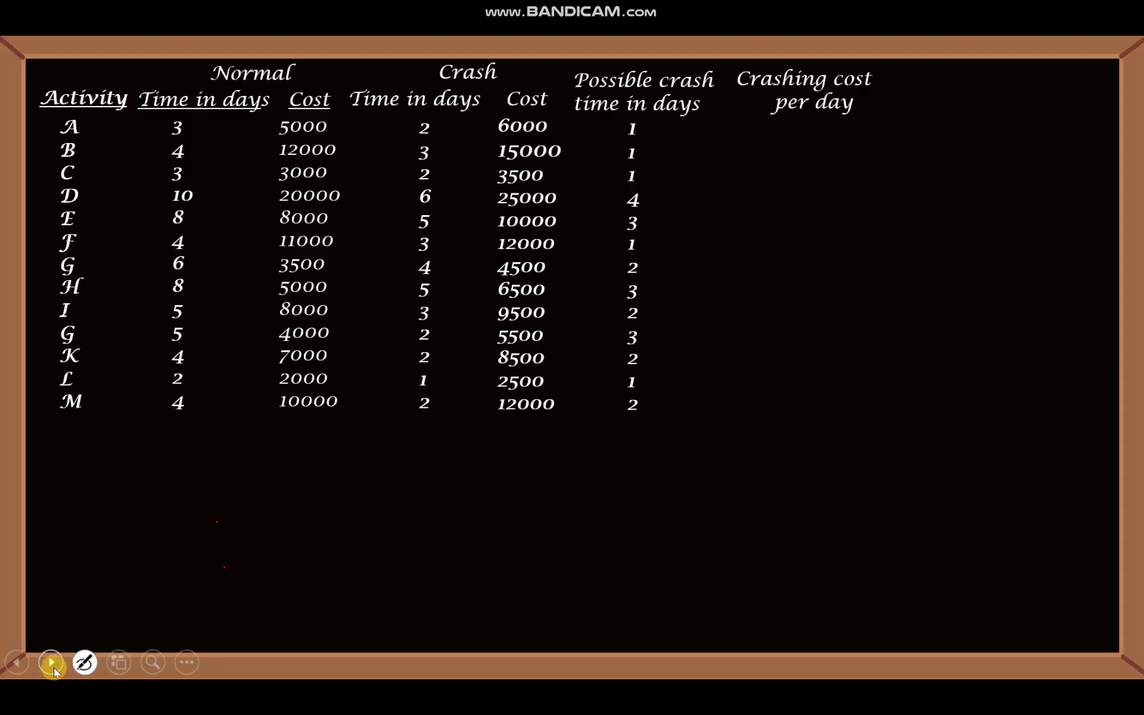
click(52, 665)
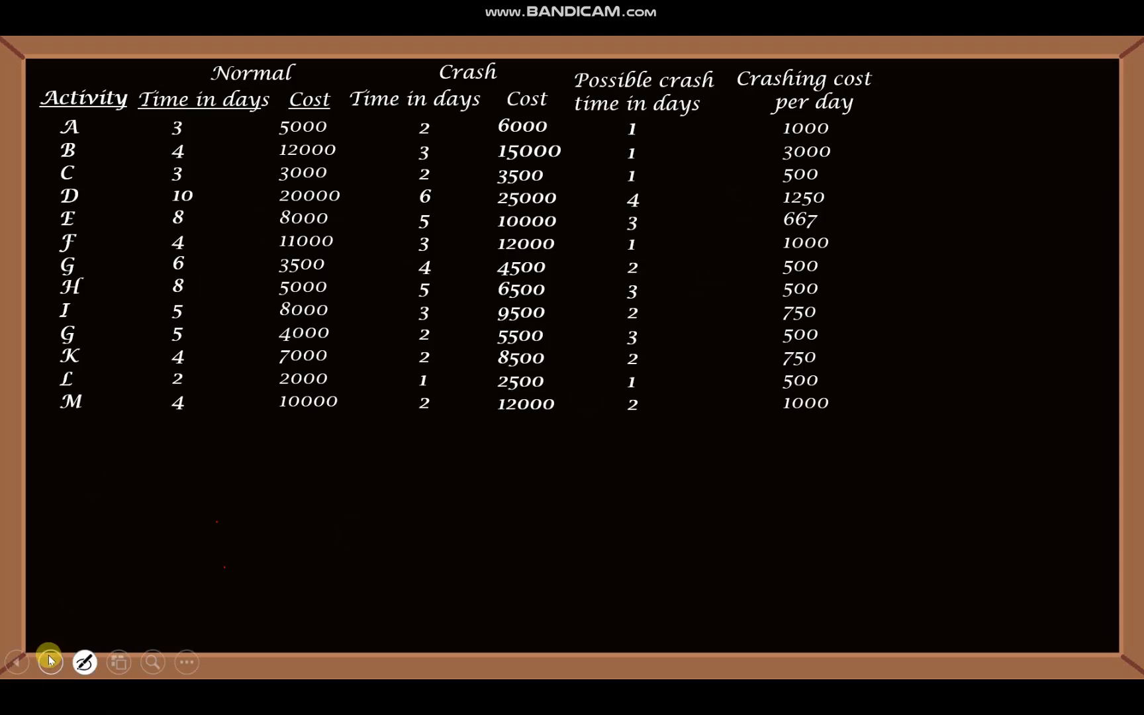
Reveal the dashed divider below the table and the possible crash time calculation for activity D
click(52, 665)
click(53, 665)
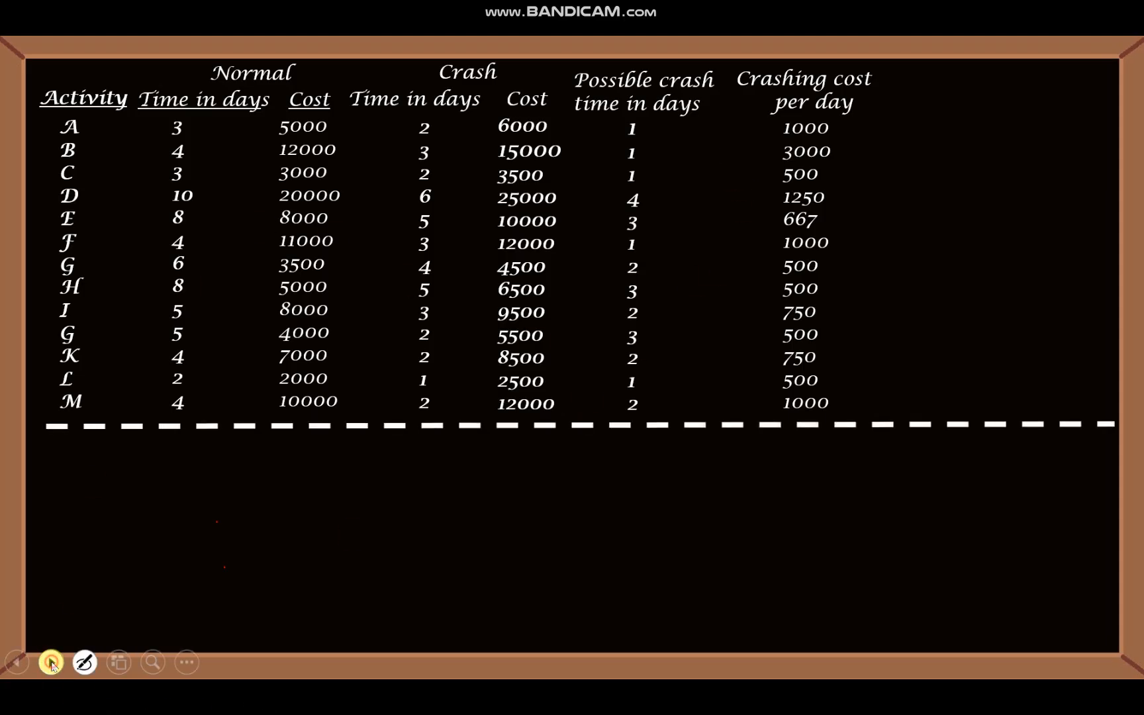
click(53, 665)
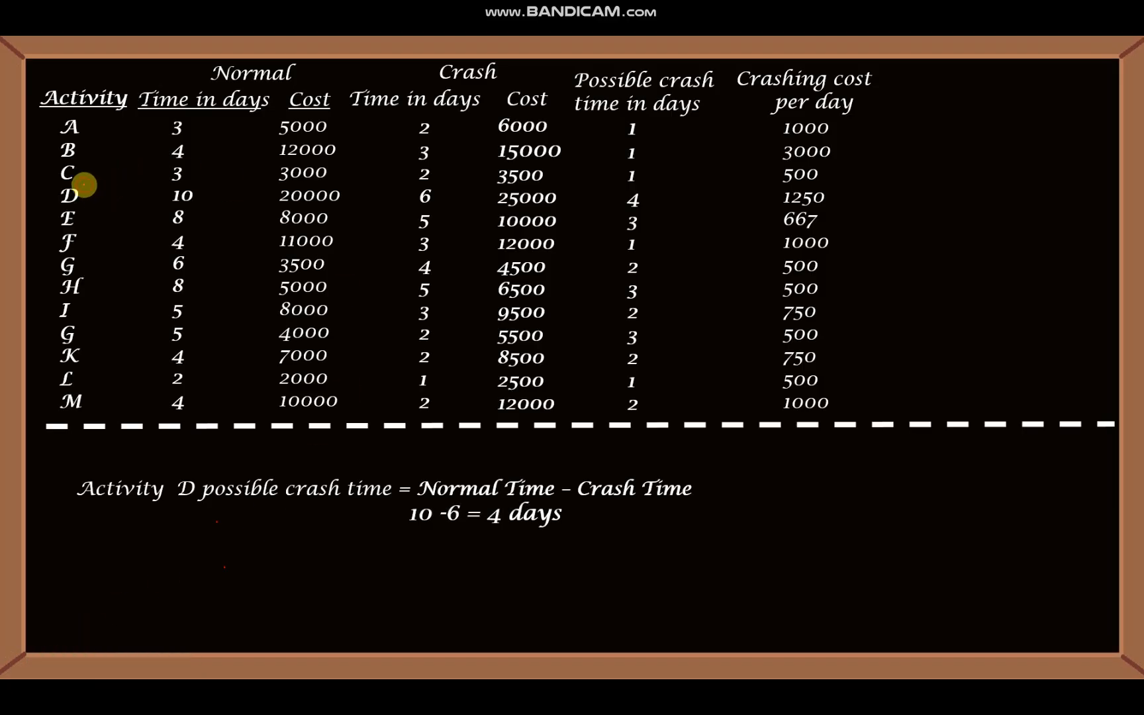
Circle activity D's code, normal time and cost, crash time and cost, and possible crash time in red, then reveal its crash cost per day calculation
mouse_move(85, 185)
mouse_down()
mouse_move(57, 184)
mouse_move(79, 205)
mouse_move(95, 187)
mouse_move(83, 185)
mouse_up()
mouse_move(192, 183)
mouse_down()
mouse_move(157, 188)
mouse_move(191, 205)
mouse_move(191, 179)
mouse_up()
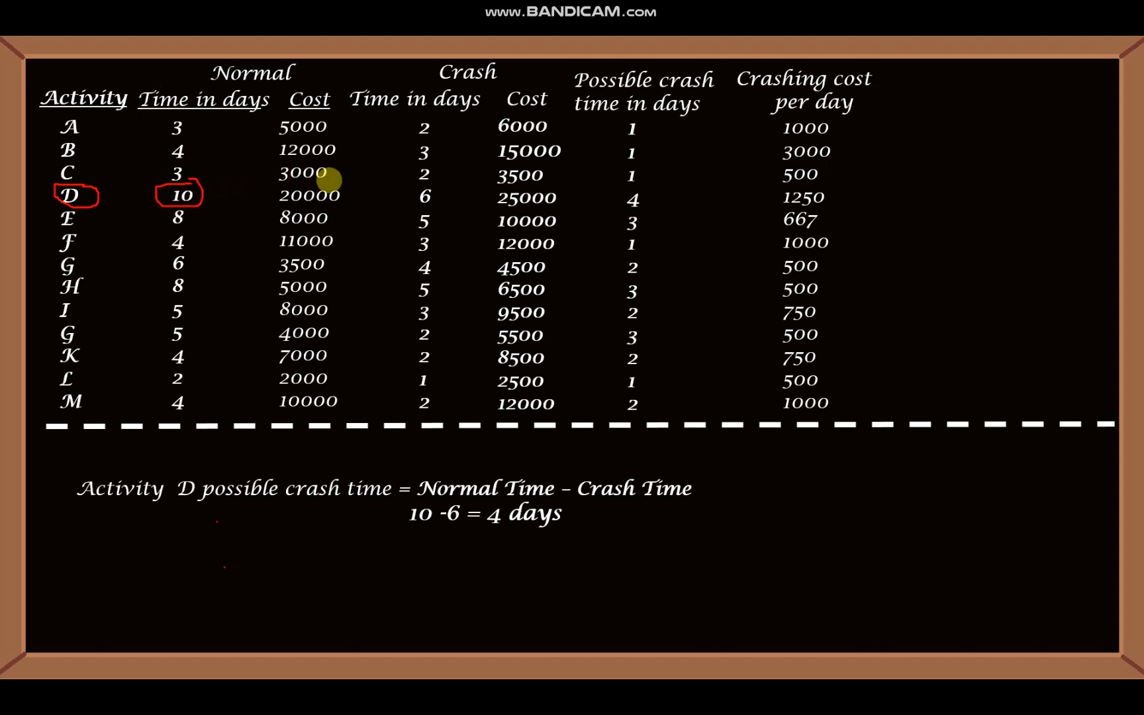
mouse_move(350, 185)
mouse_down()
mouse_move(268, 180)
mouse_move(292, 206)
mouse_move(352, 186)
mouse_up()
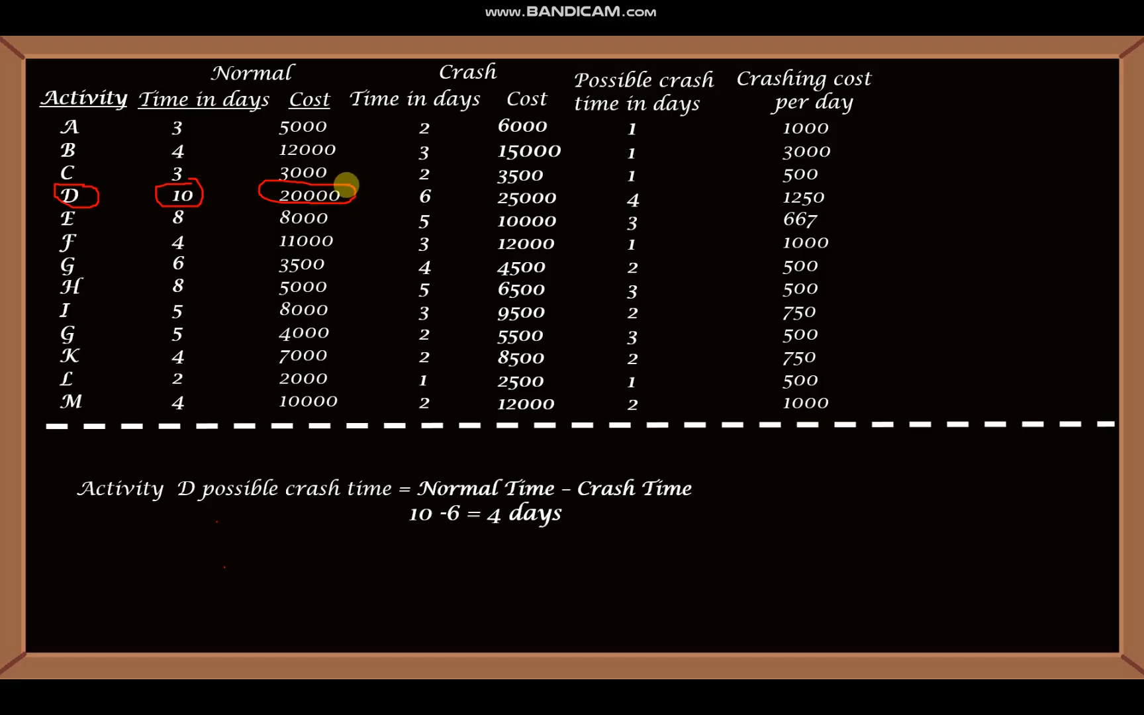
mouse_move(432, 188)
mouse_down()
mouse_move(404, 189)
mouse_move(437, 211)
mouse_move(437, 190)
mouse_up()
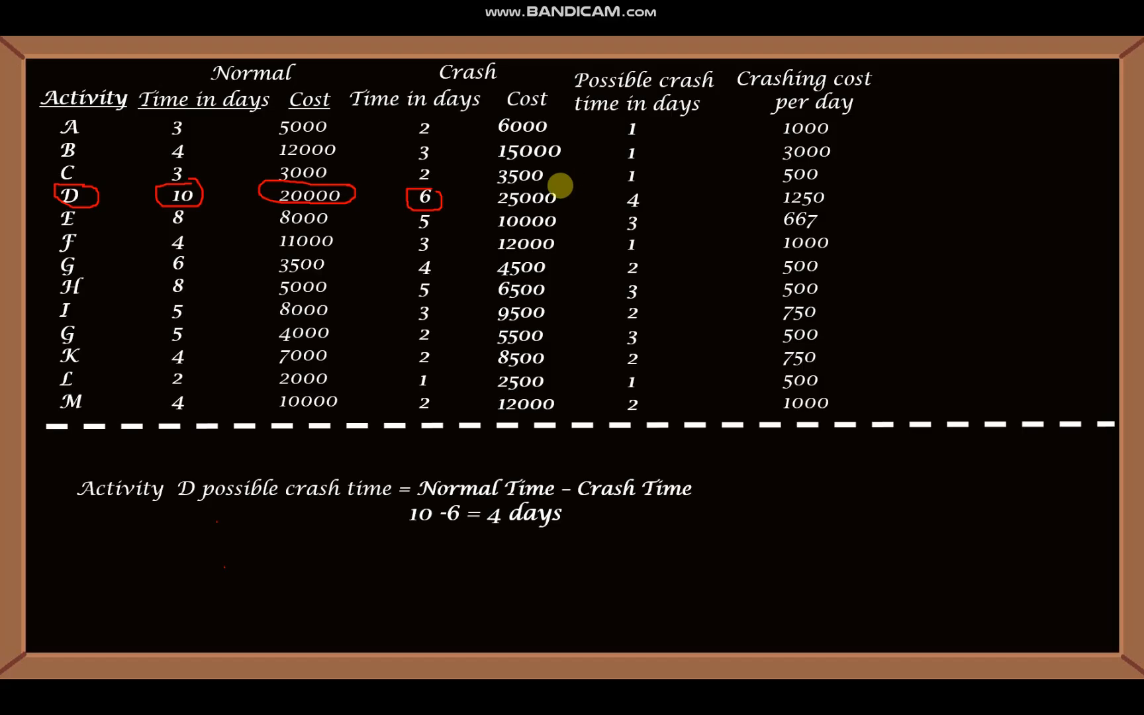
mouse_move(560, 186)
mouse_down()
mouse_move(478, 192)
mouse_move(510, 208)
mouse_move(558, 207)
mouse_move(563, 188)
mouse_up()
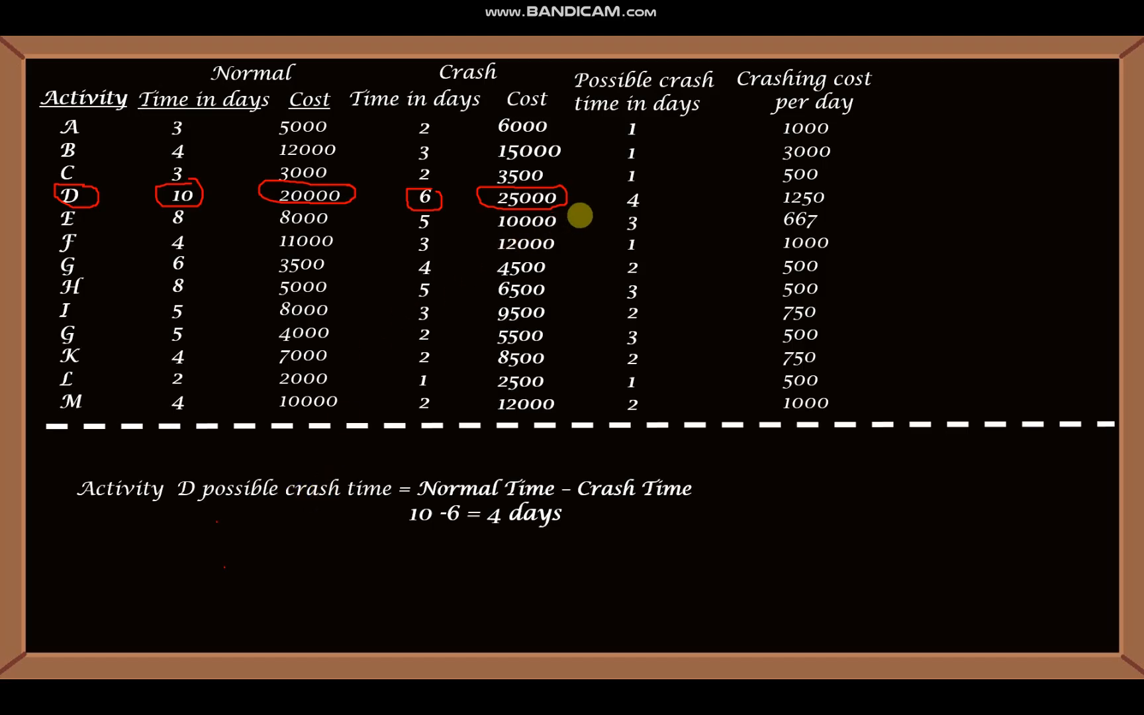
mouse_move(634, 194)
mouse_down()
mouse_move(616, 197)
mouse_move(651, 215)
mouse_move(632, 194)
mouse_up()
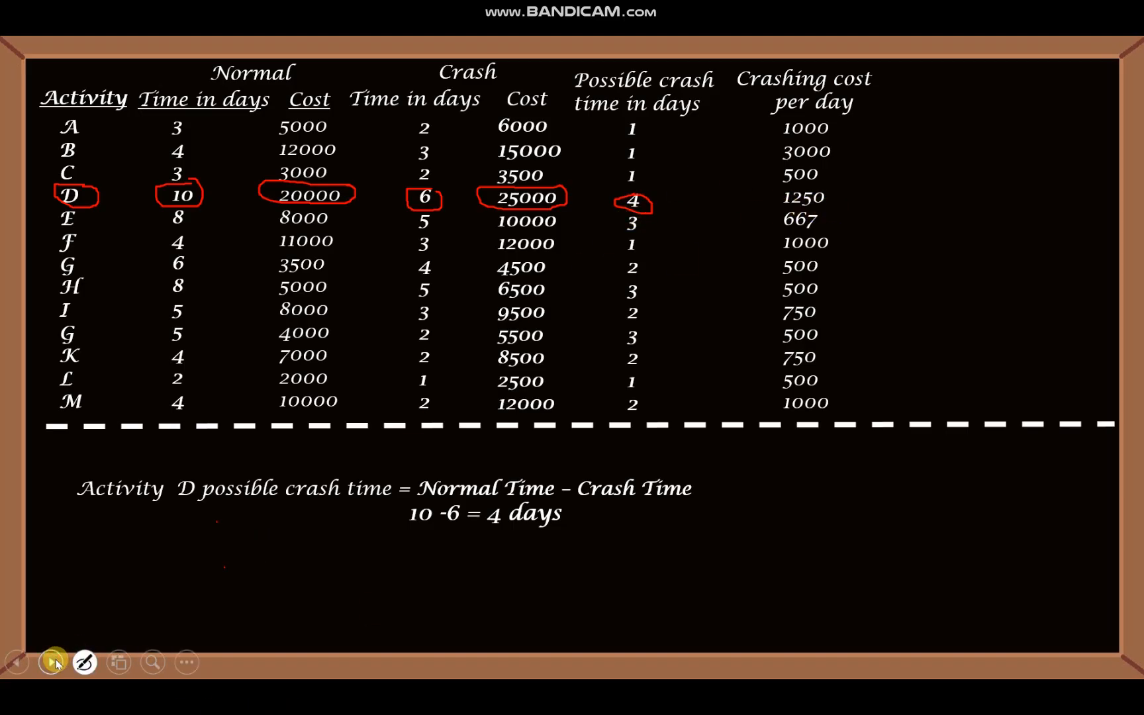
click(56, 660)
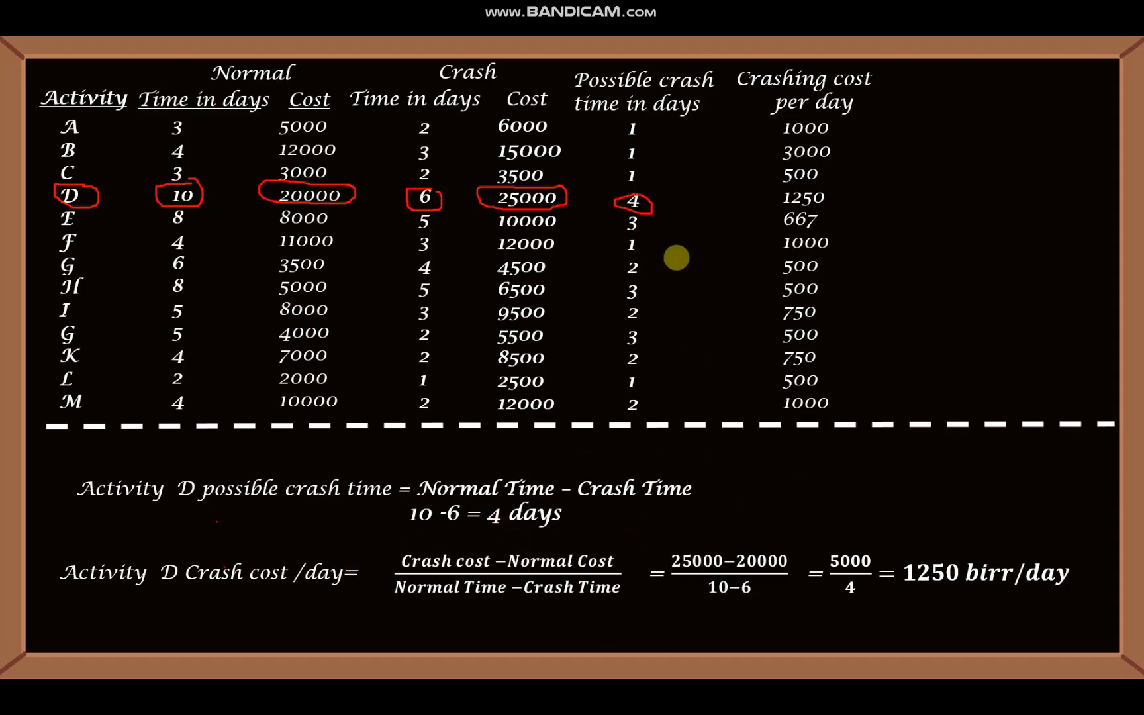
Switch to the PCC workbook in Excel and point out the activity column on Sheet2 by selecting B2:B15, ending on its header cell
right_click(892, 263)
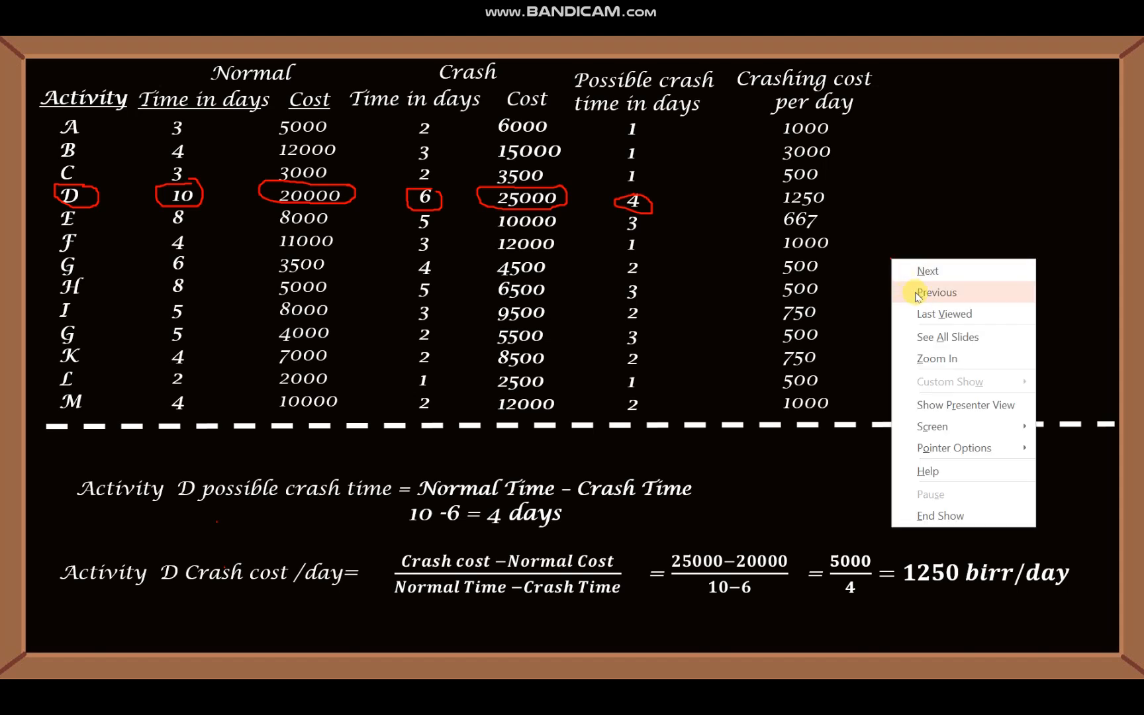
click(615, 8)
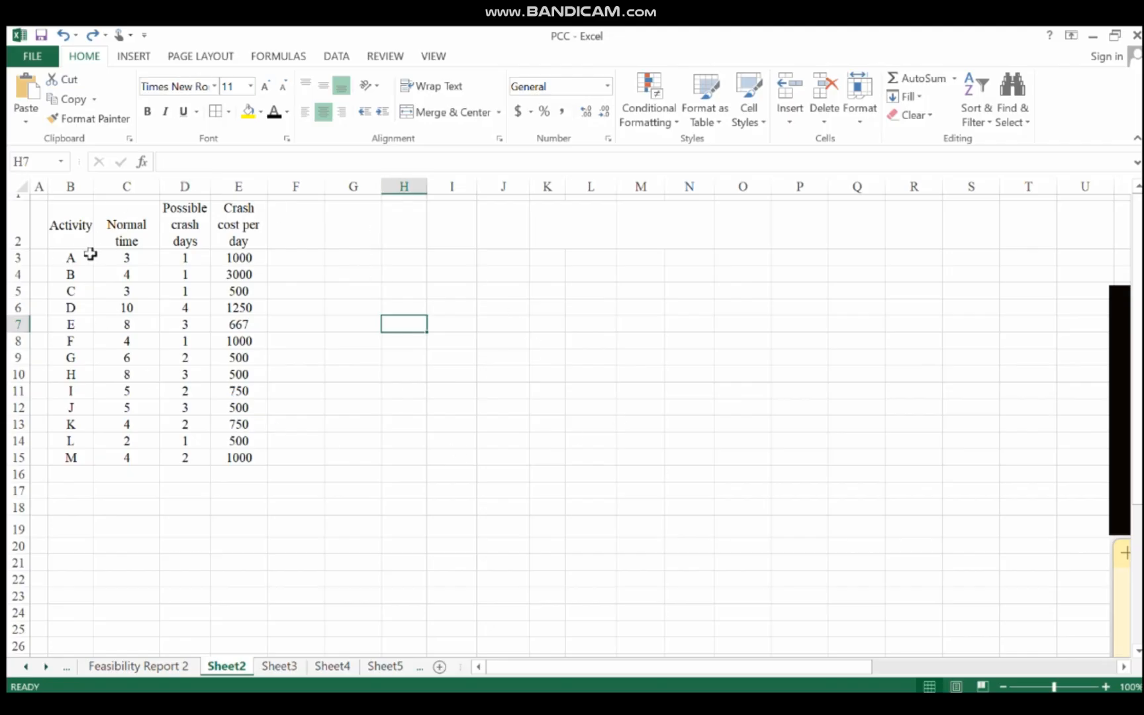
click(61, 228)
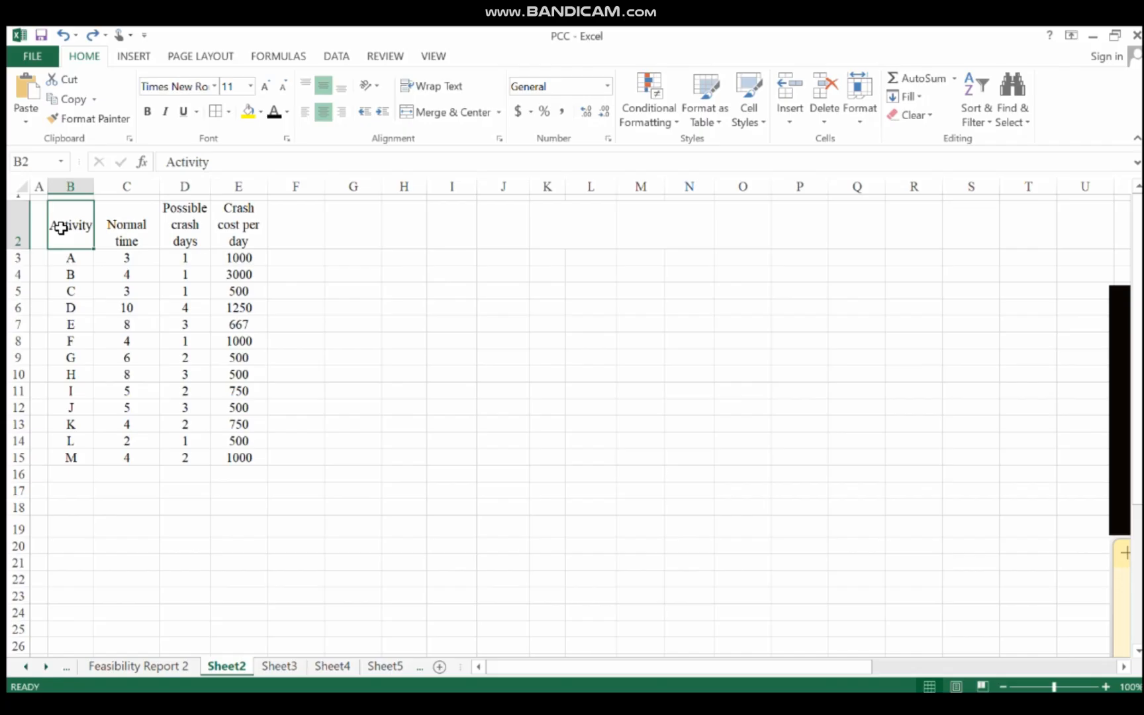
drag(61, 228, 71, 458)
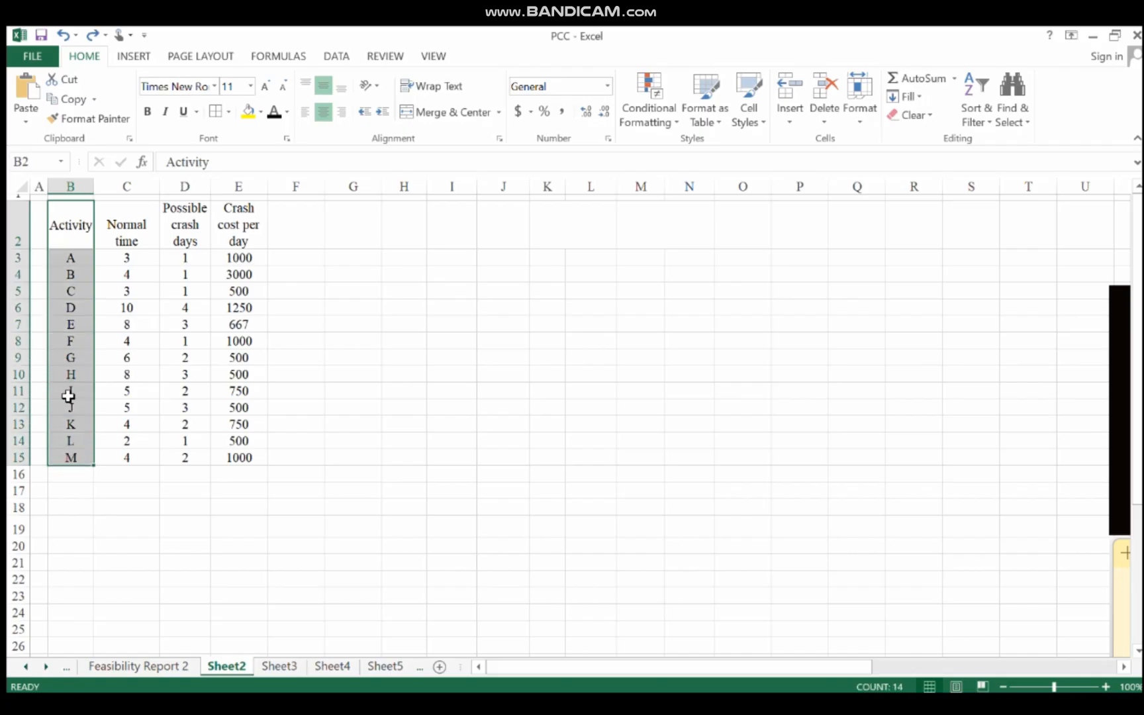
click(68, 228)
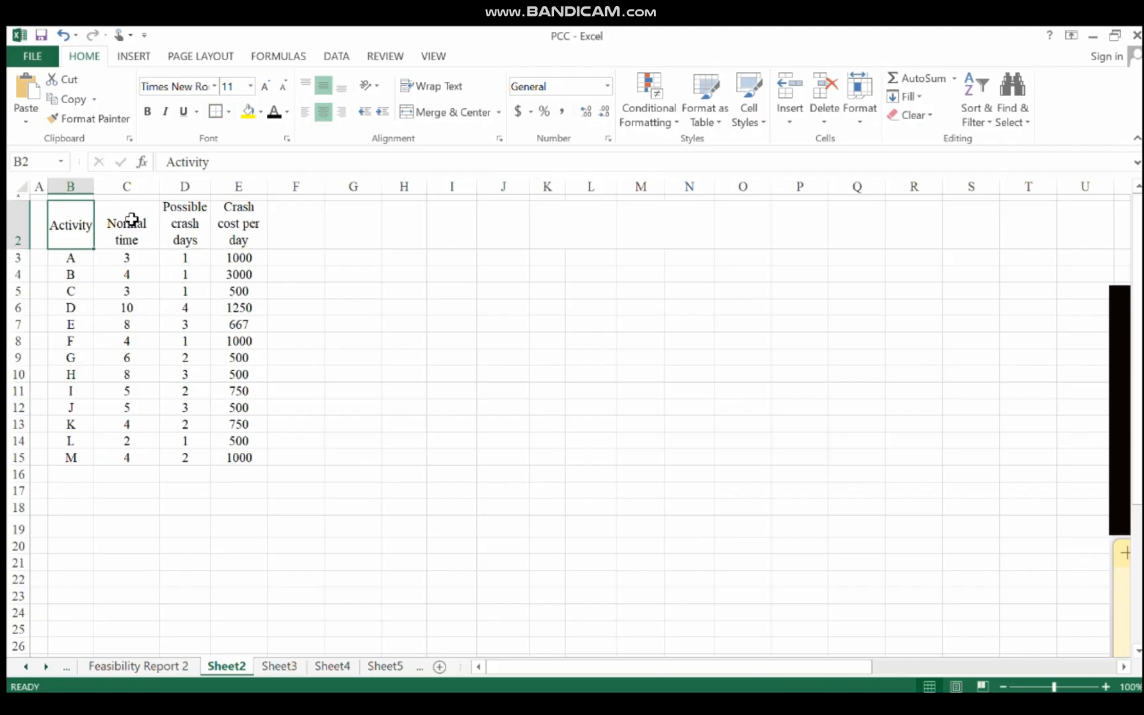
Point out the Normal time, Possible crash days and Crash cost per day columns, giving each header cell a border
click(125, 220)
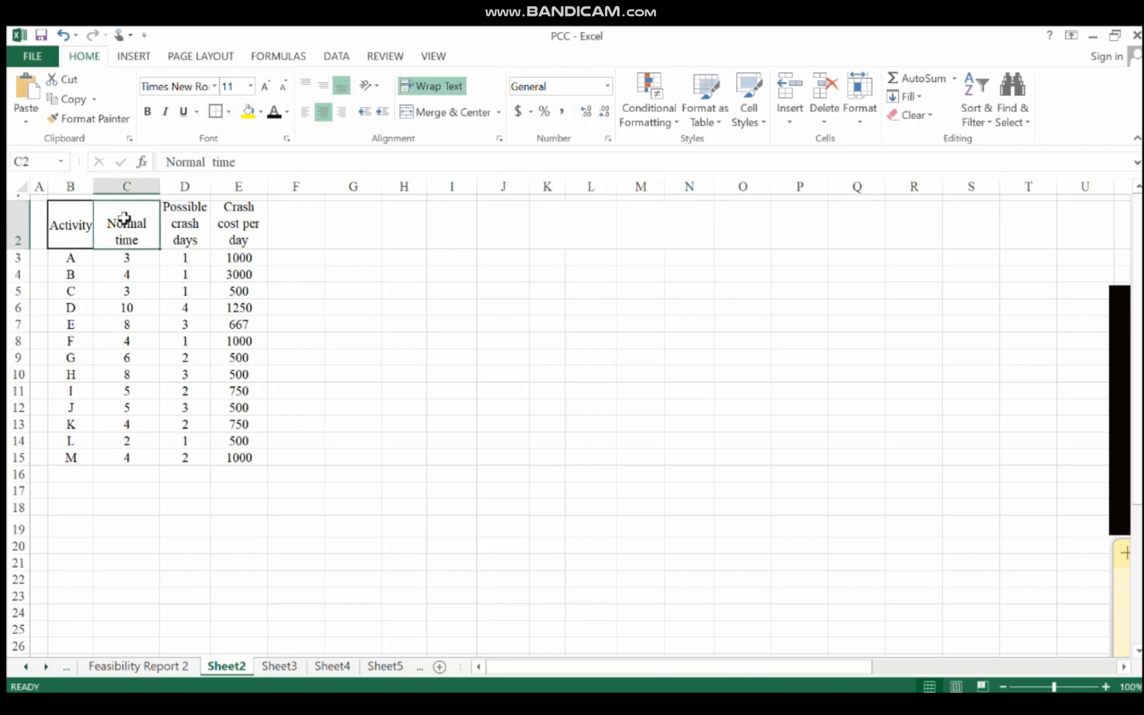
mouse_move(125, 219)
mouse_down()
mouse_move(120, 453)
mouse_move(127, 240)
mouse_up()
click(186, 208)
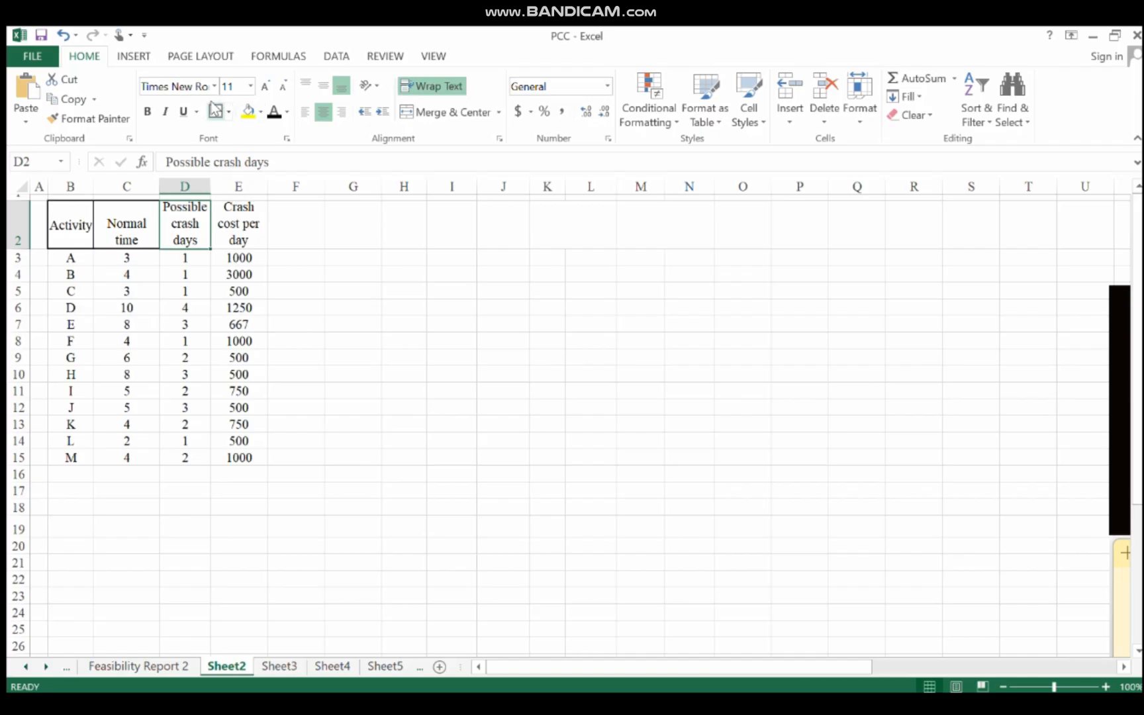
click(243, 212)
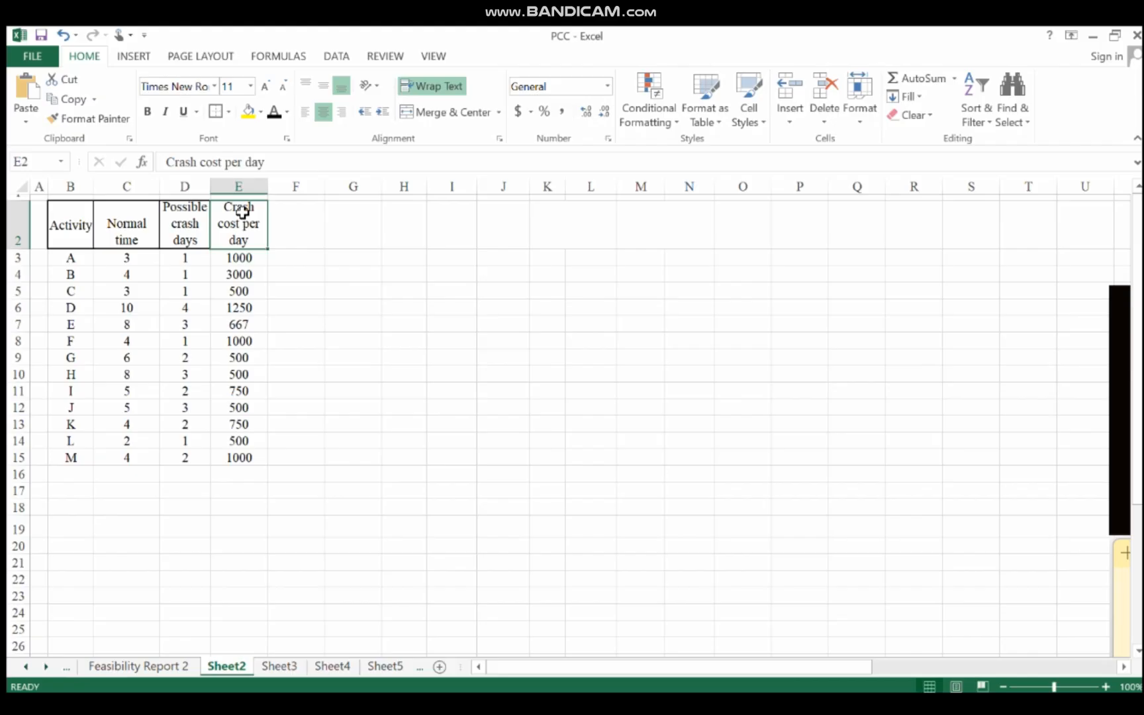
drag(242, 212, 248, 459)
click(236, 237)
Reveal the Actual crash time and Actual activity time headers in F2 and G2 with black text, bordering F2 and filling F3:F15 yellow with cell borders
click(300, 221)
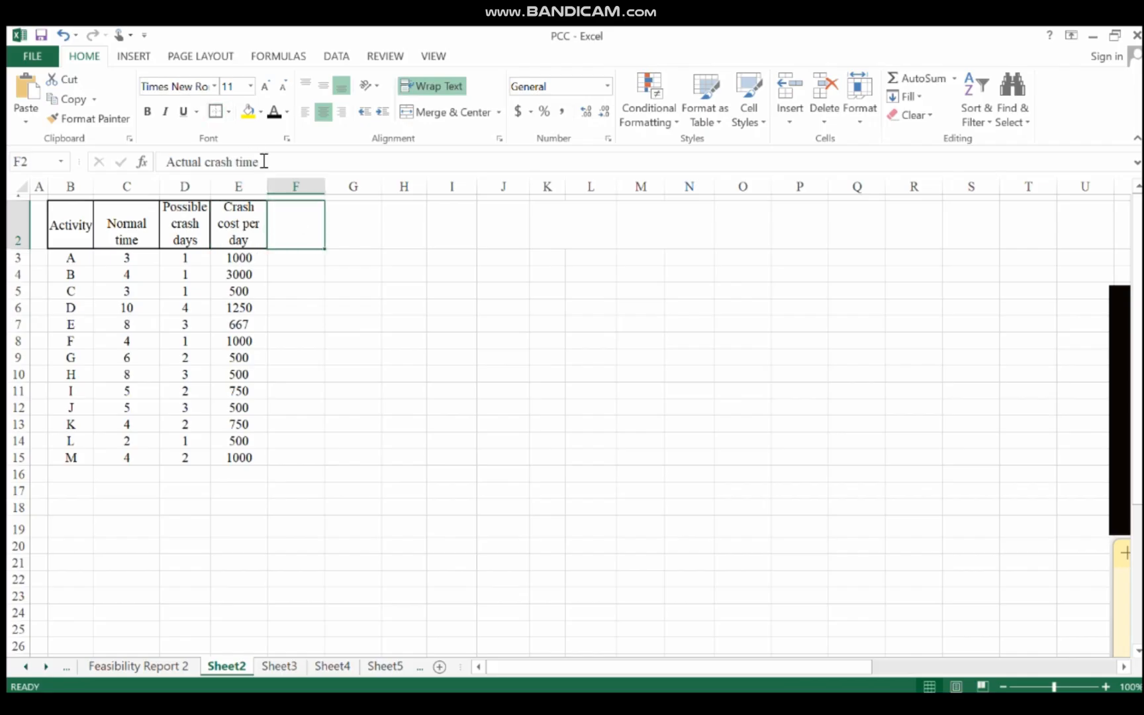
click(274, 112)
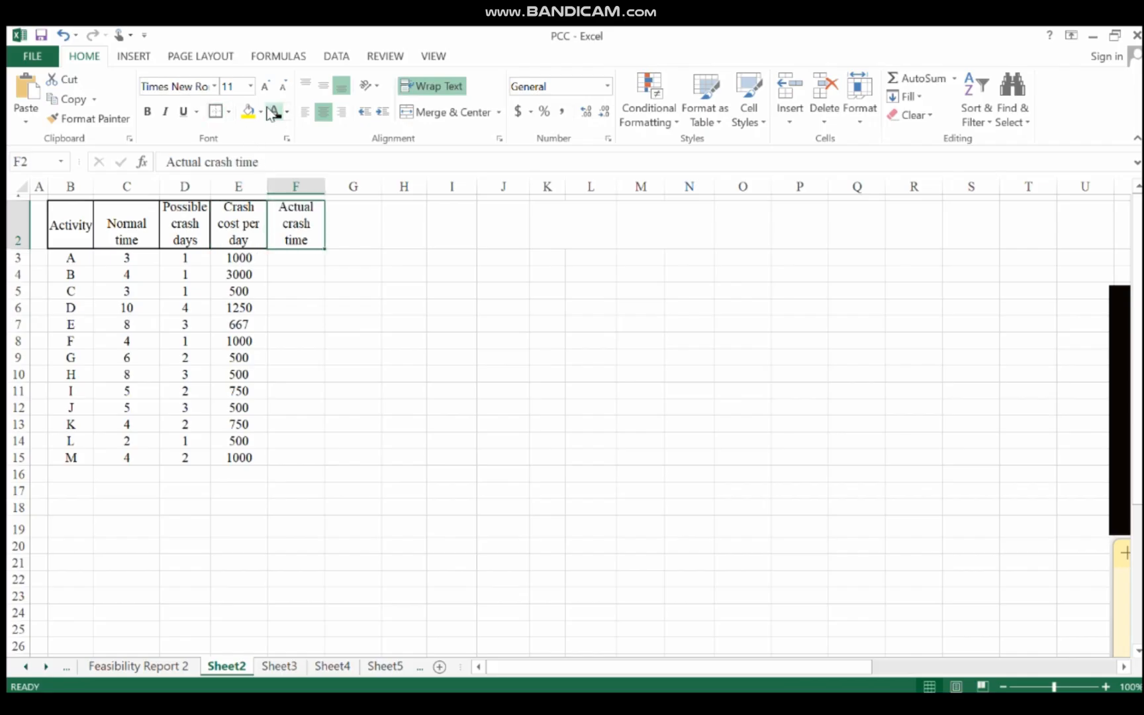
click(294, 258)
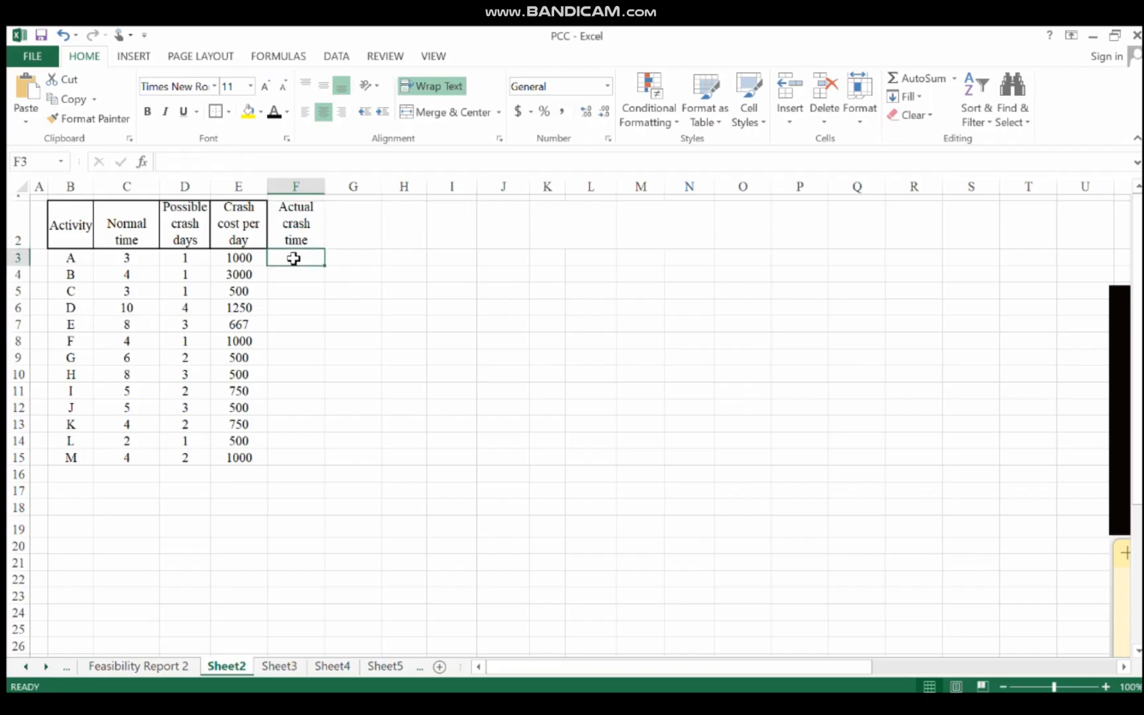
click(293, 223)
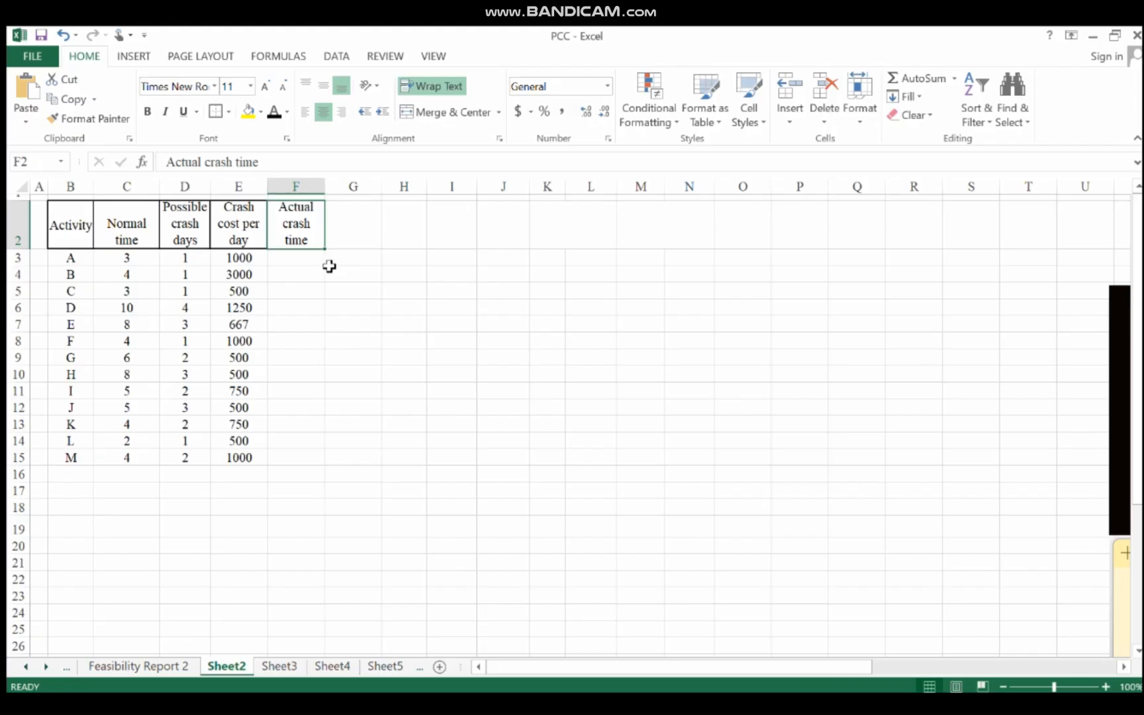
click(296, 263)
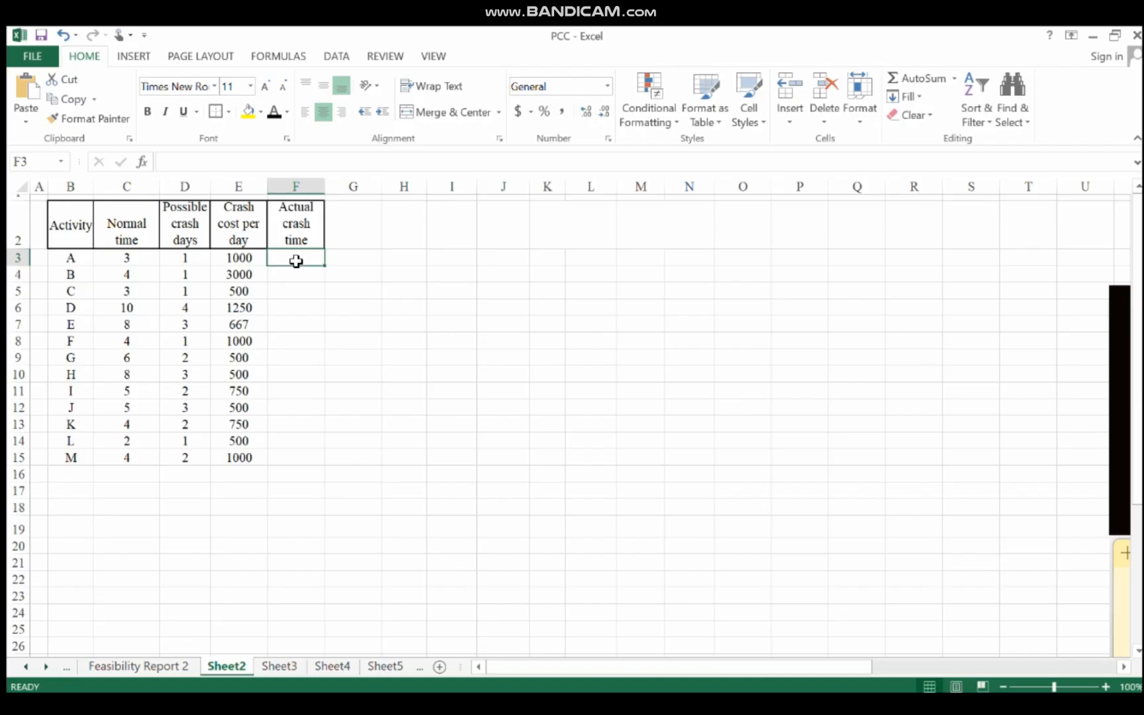
click(185, 308)
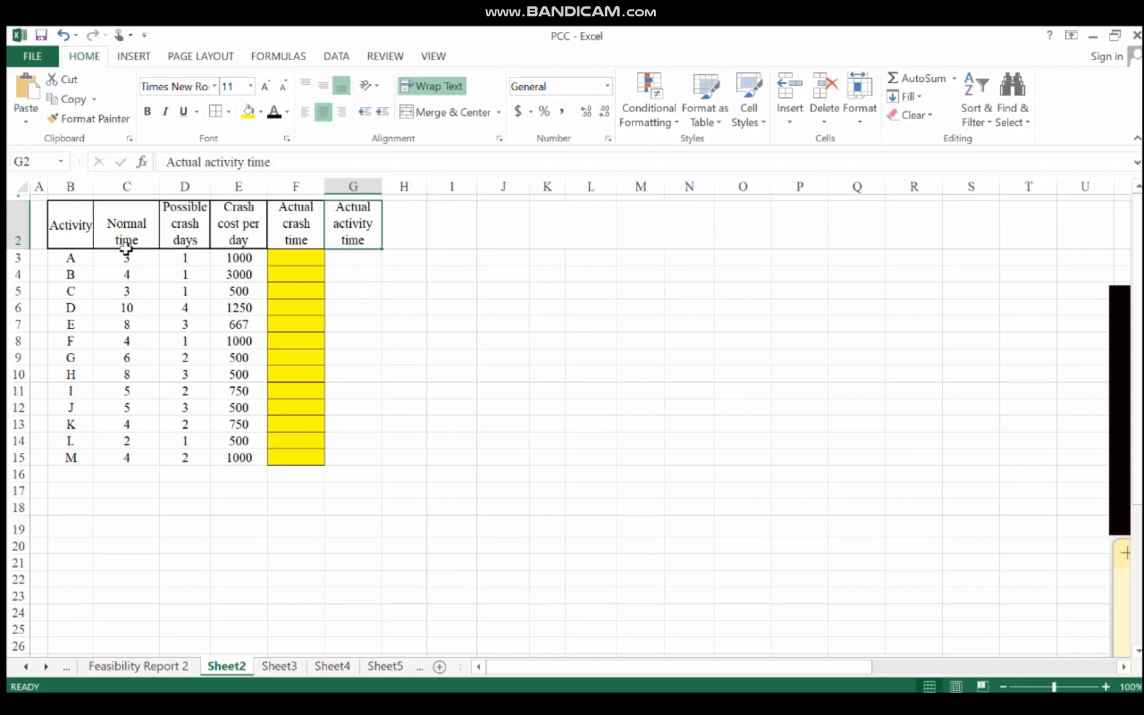
Point out activity D's normal time, possible crash days, actual crash time and actual activity time cells in row 6
click(129, 306)
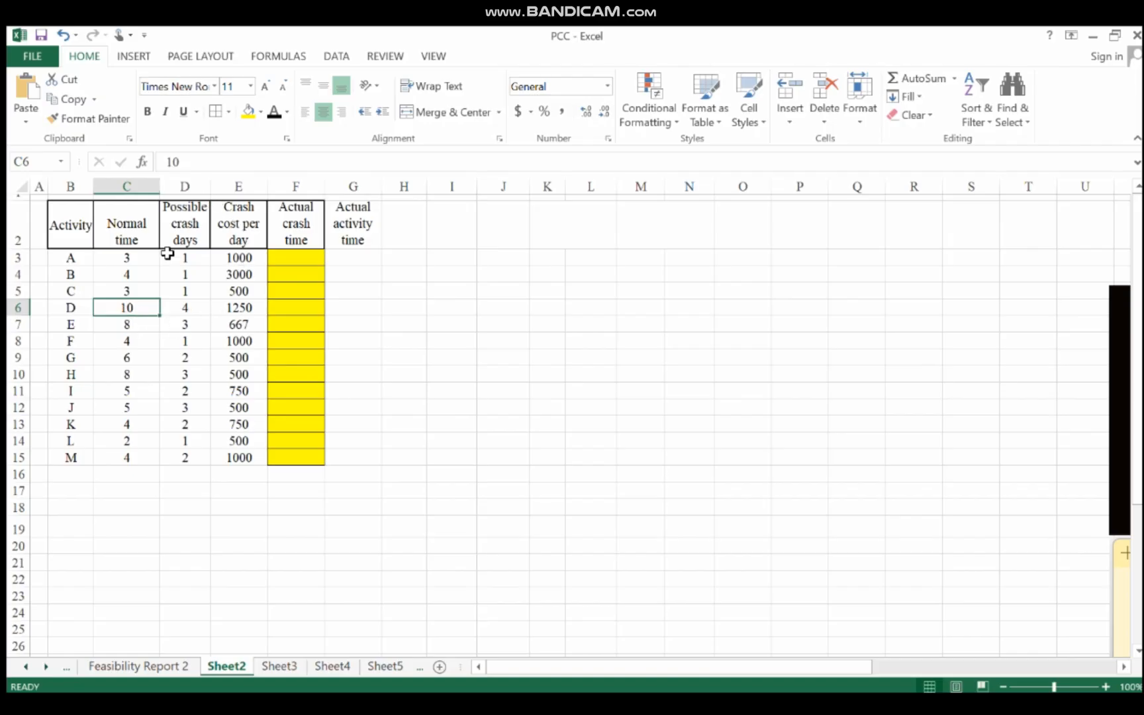
click(188, 309)
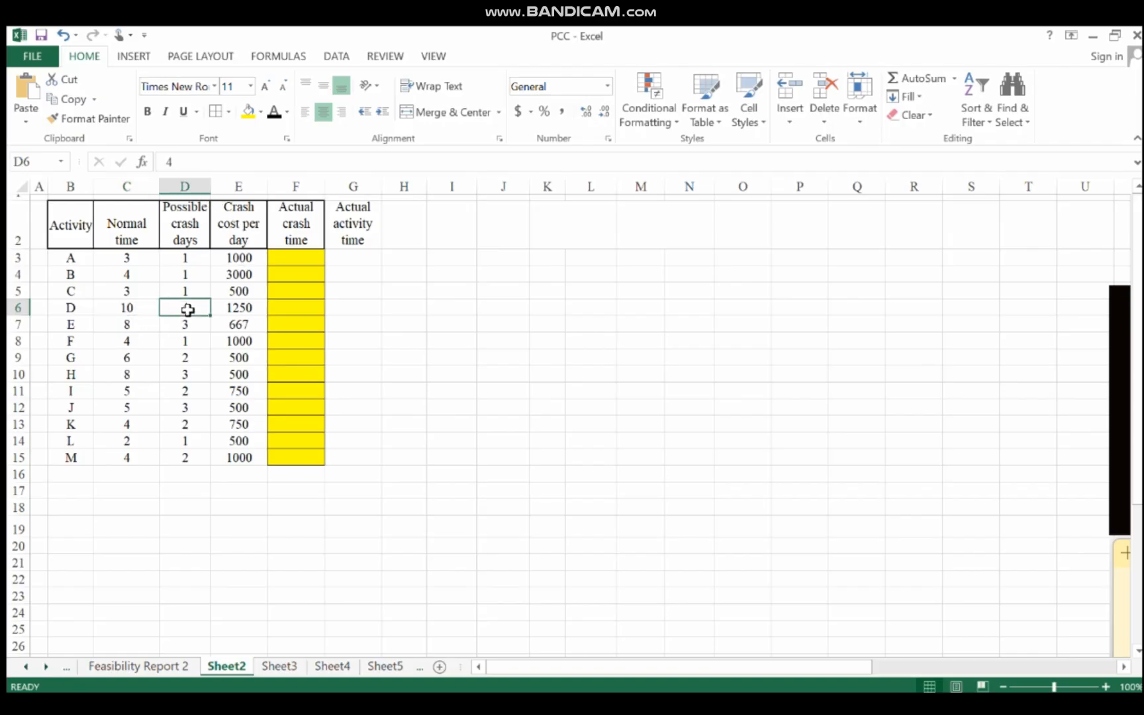
click(296, 308)
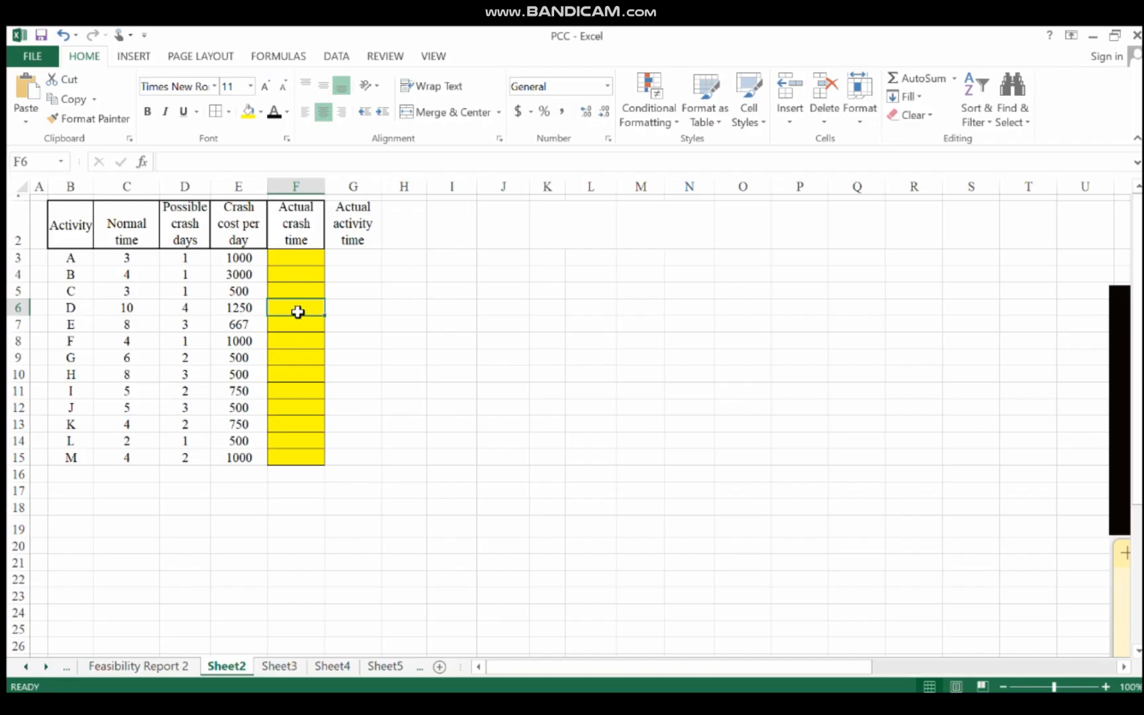
click(128, 308)
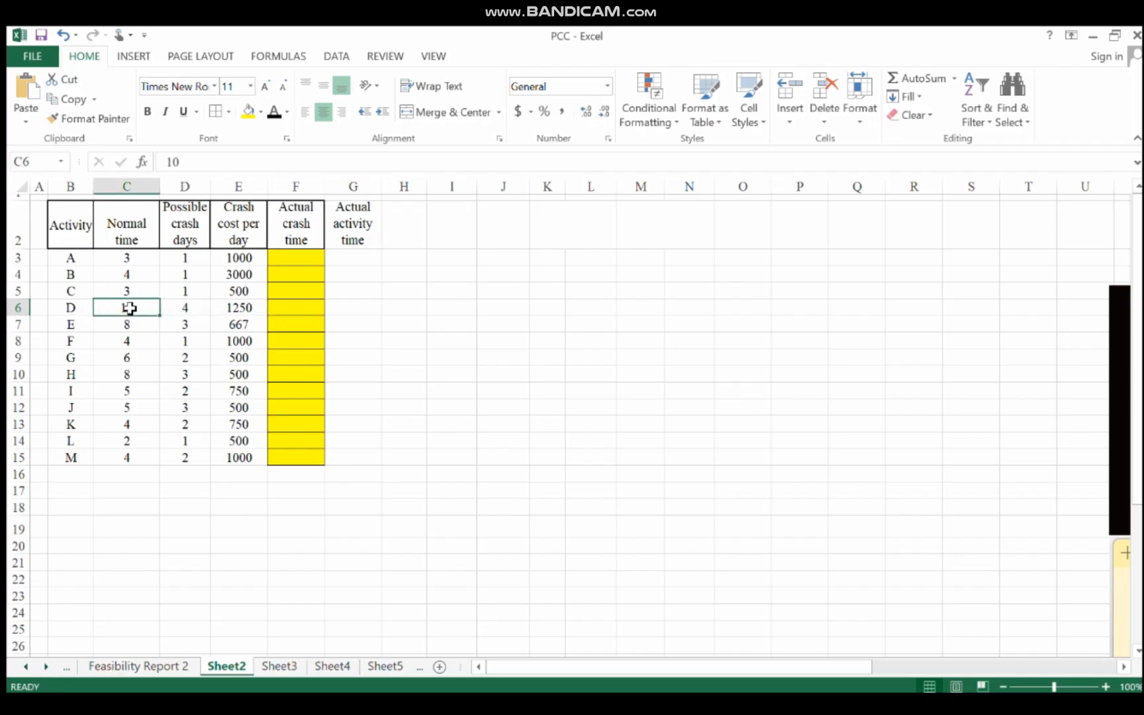
click(351, 309)
Border the Actual activity time header in G2, then compute G3:G15 with =C3-F3 copied down and compare against the normal times
click(349, 232)
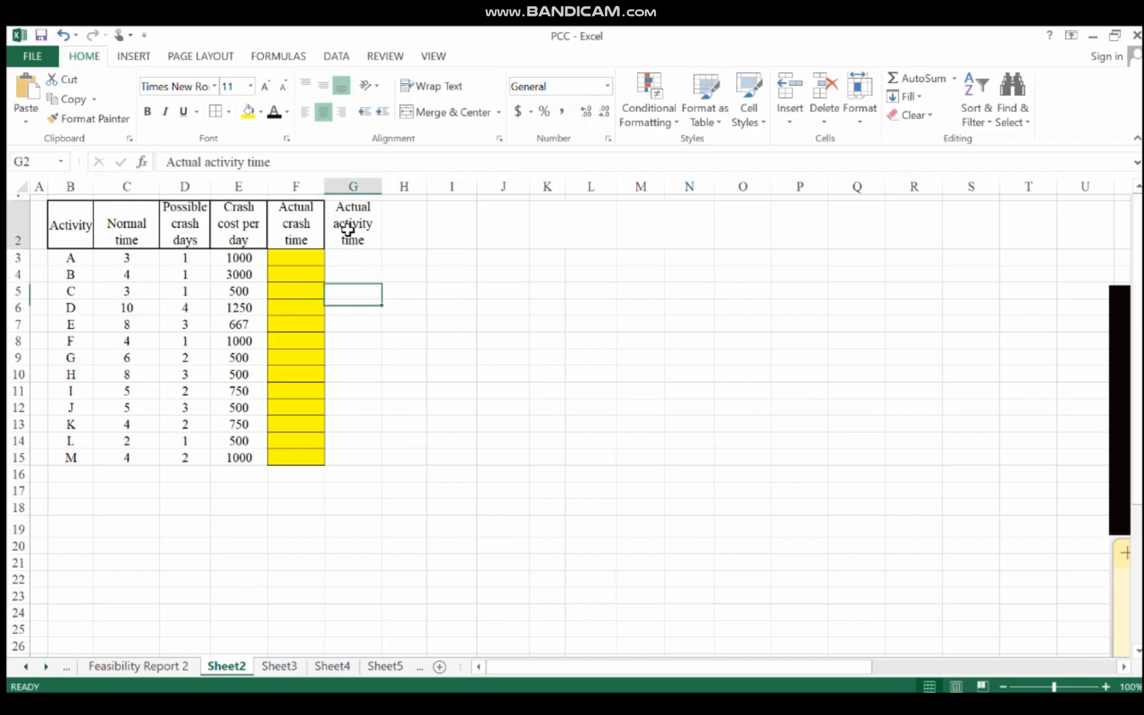
click(215, 111)
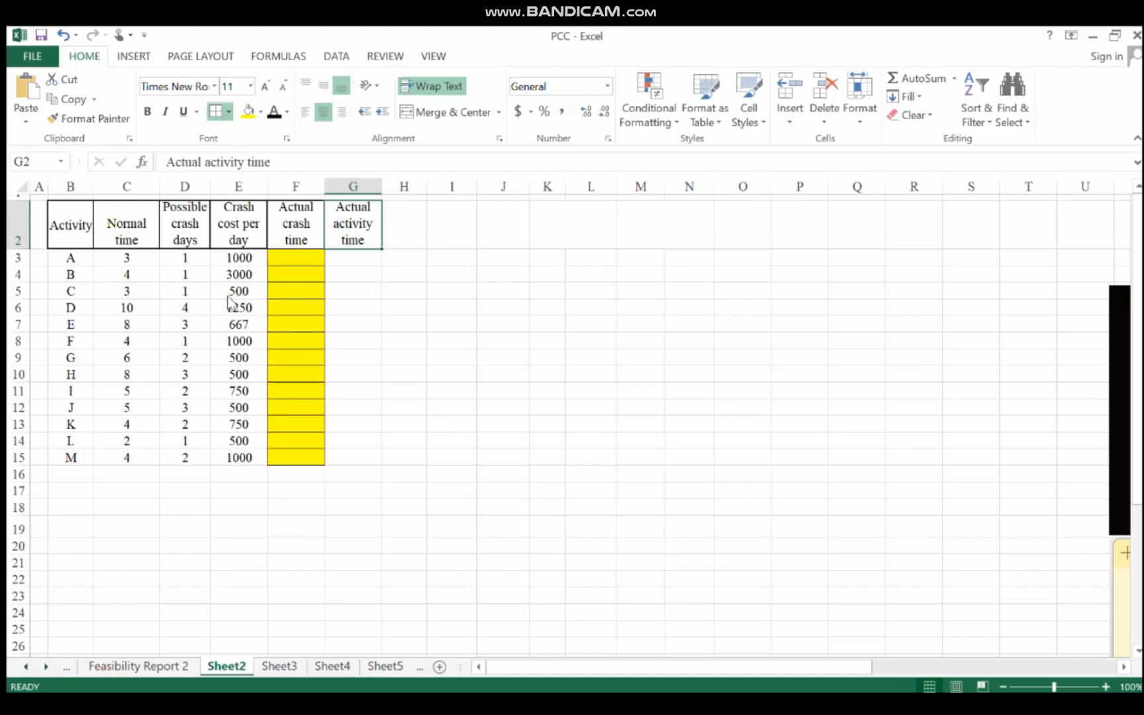
click(360, 261)
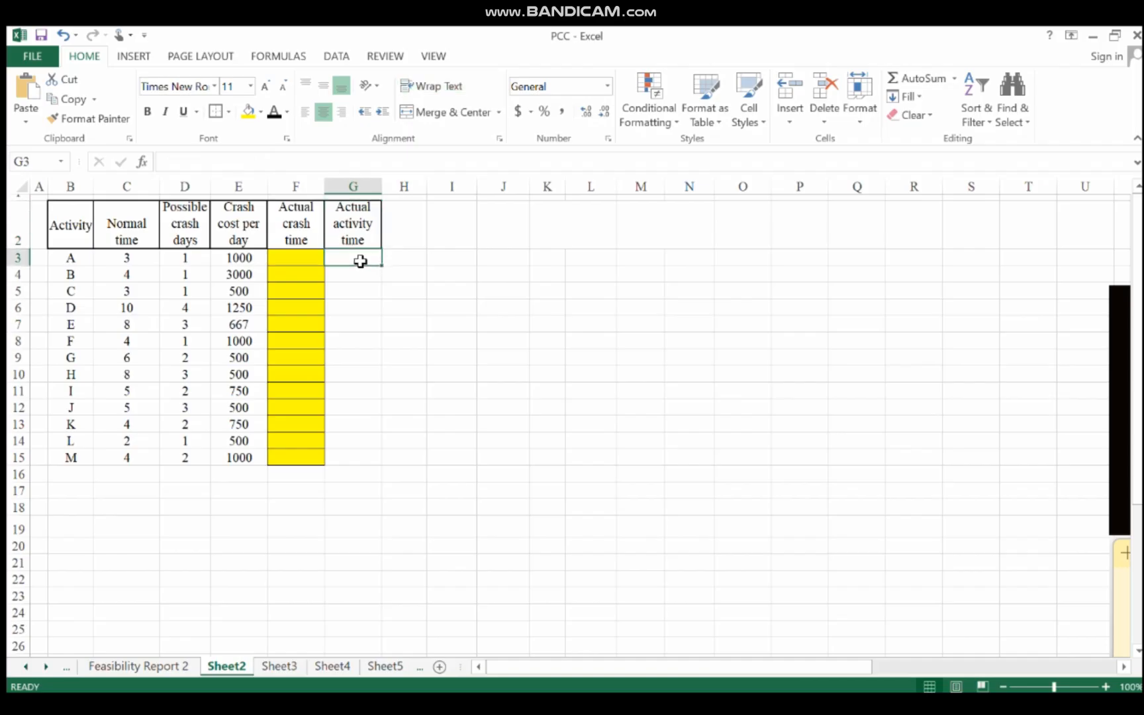
text(=)
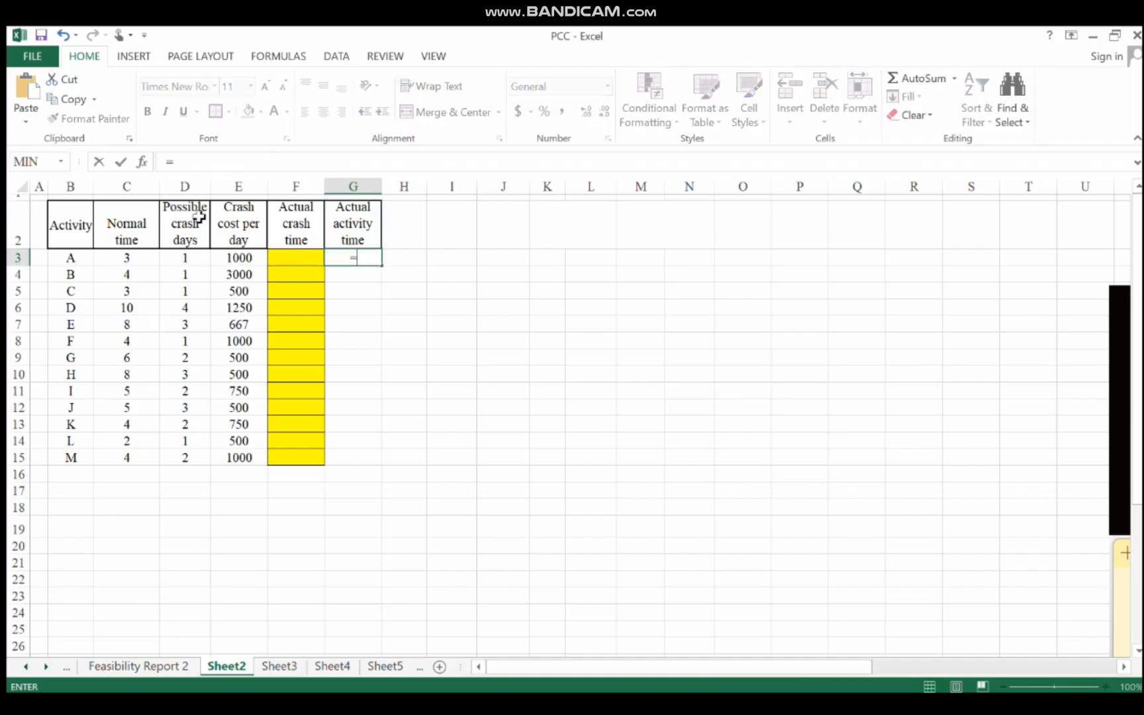
click(128, 258)
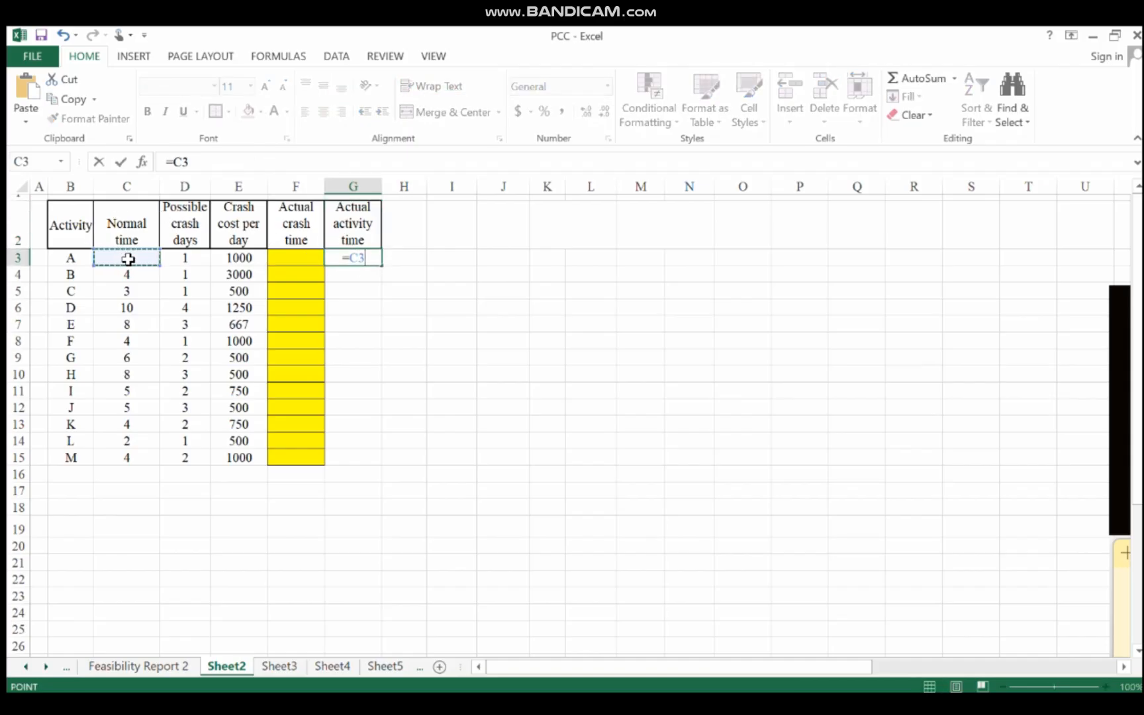
text(-)
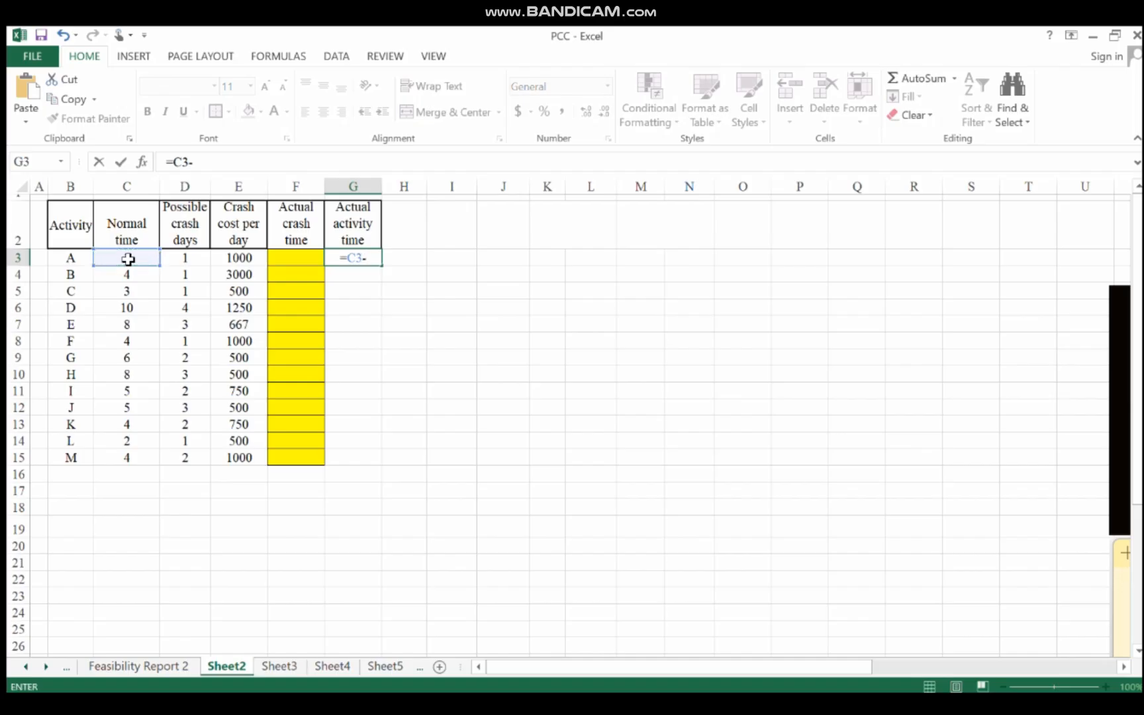
click(300, 259)
key(Return)
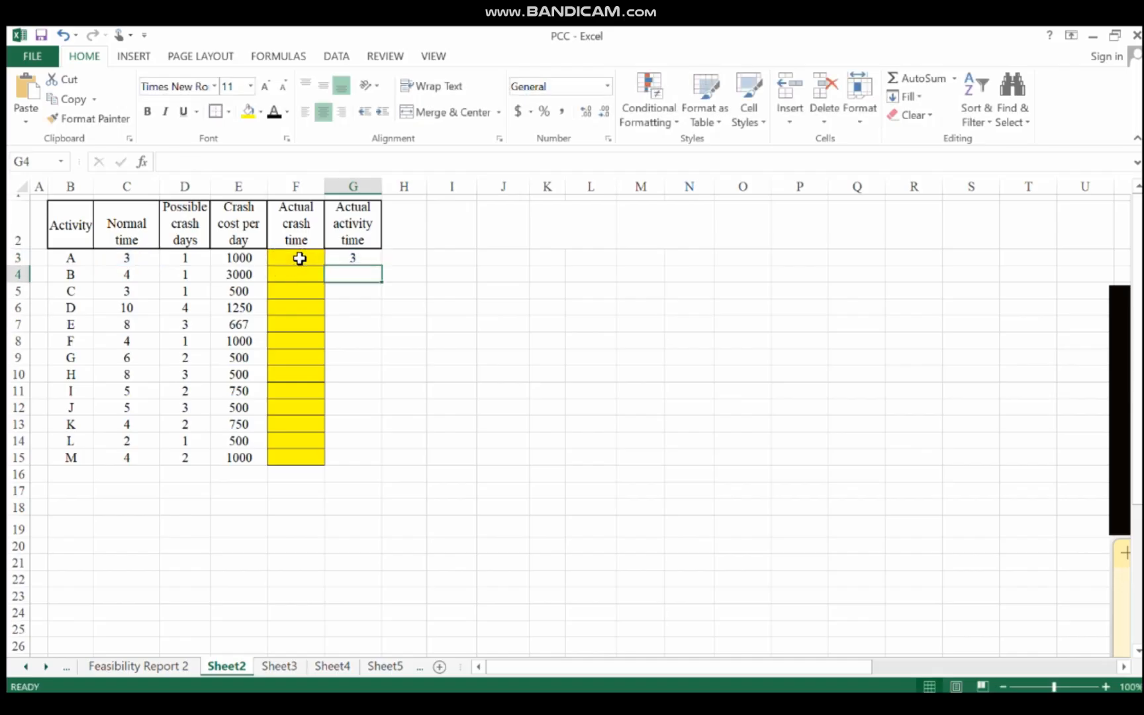
click(355, 258)
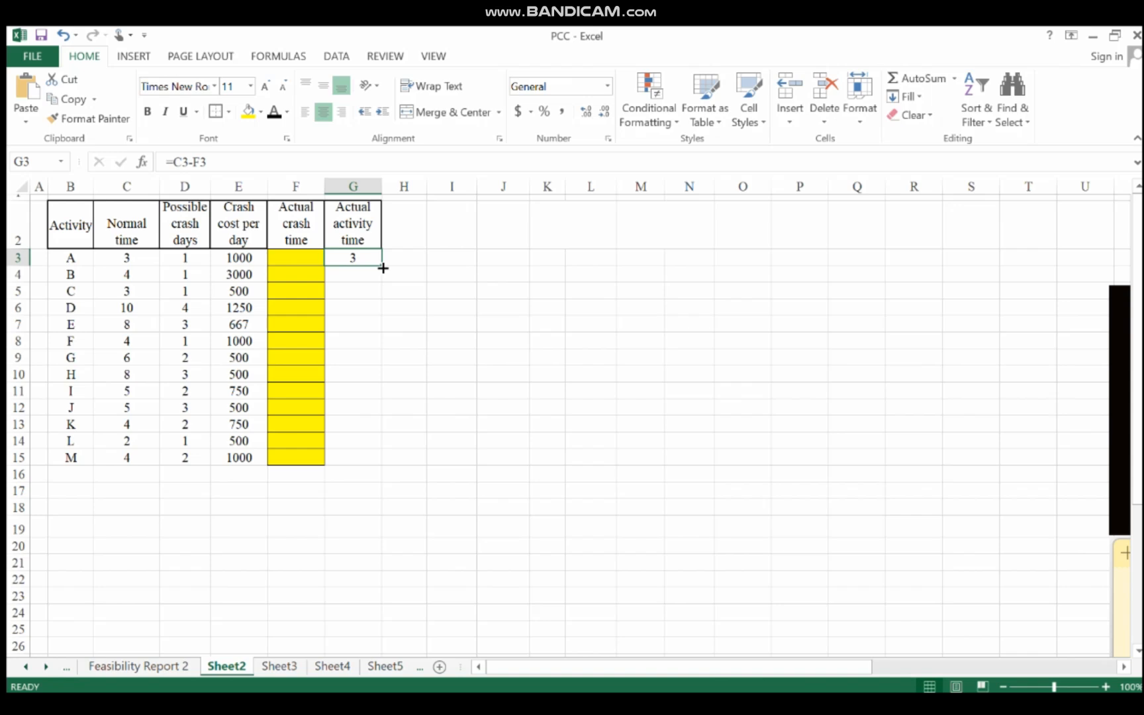
drag(383, 268, 372, 473)
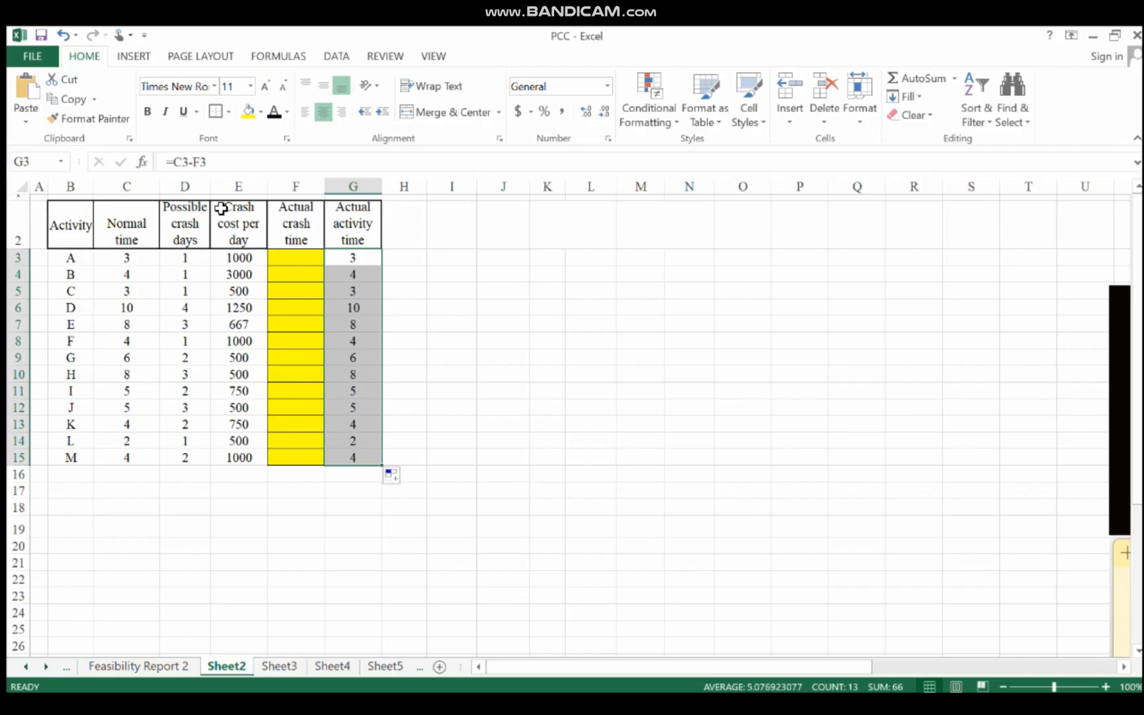
drag(125, 256, 116, 442)
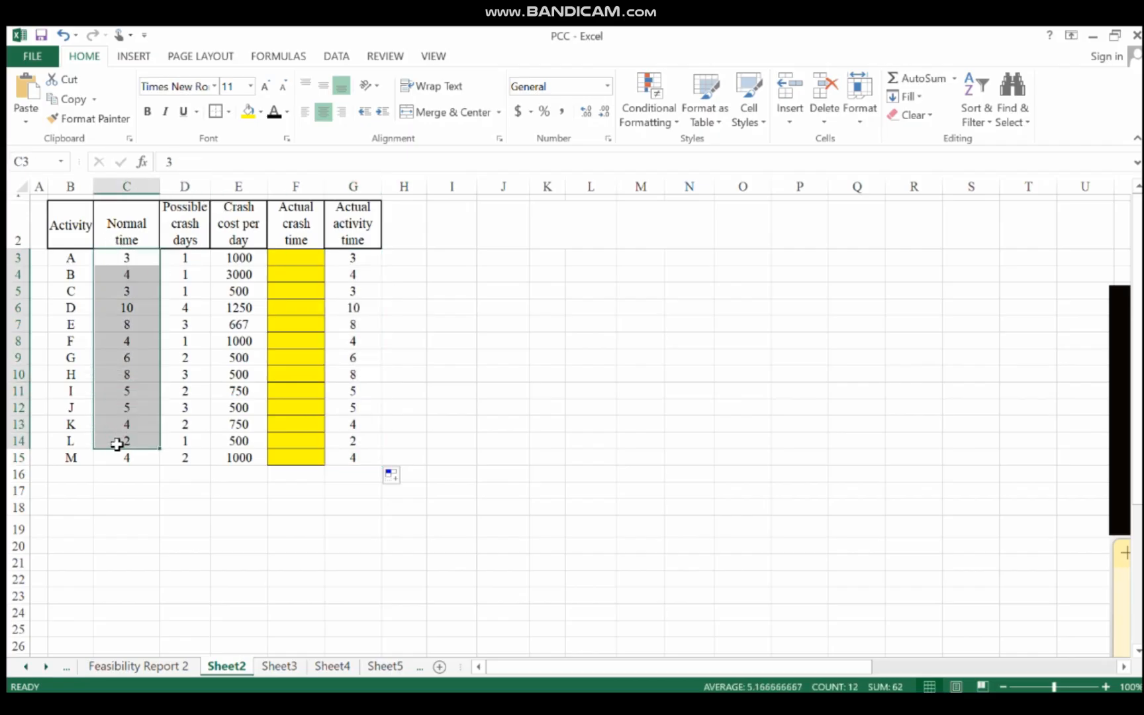
Reveal the Early Start Time and Eary Finish Time headers in H2 and I2 with black text and border both cells
click(402, 228)
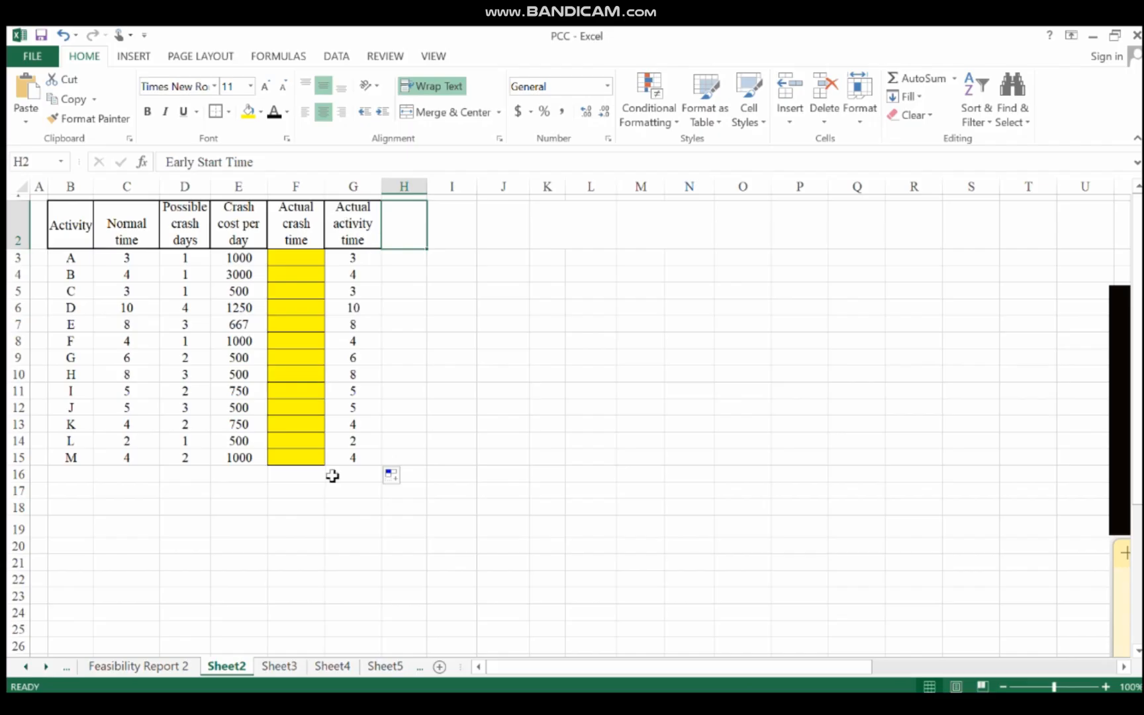
click(272, 113)
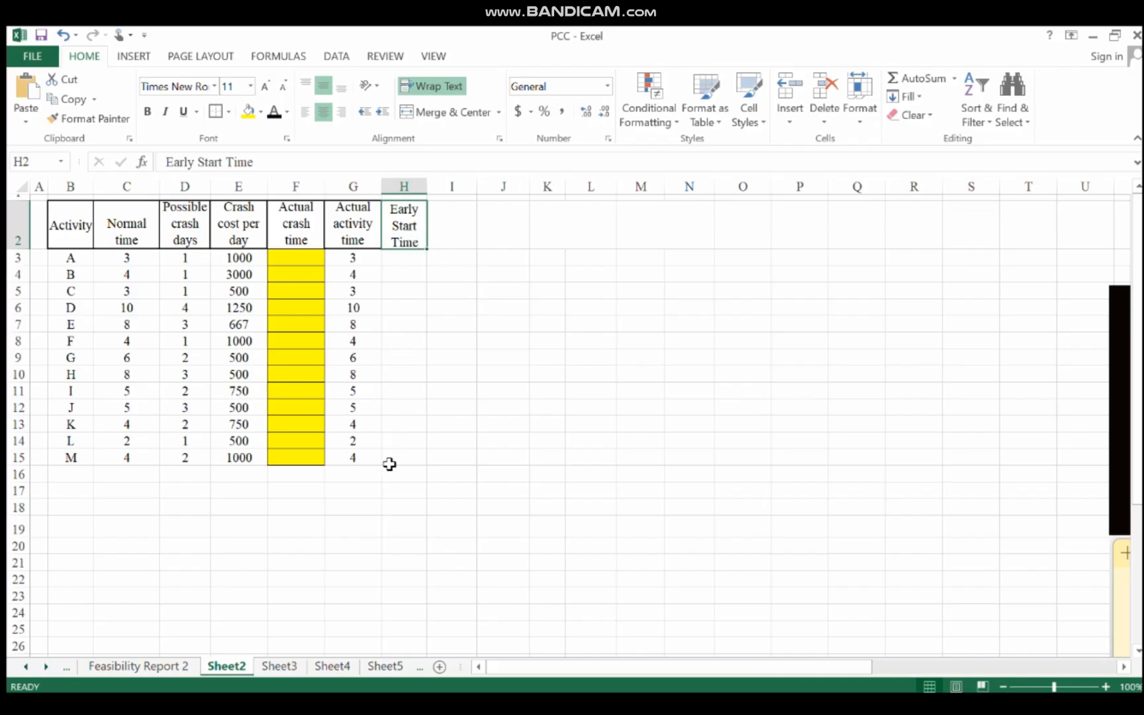
click(445, 231)
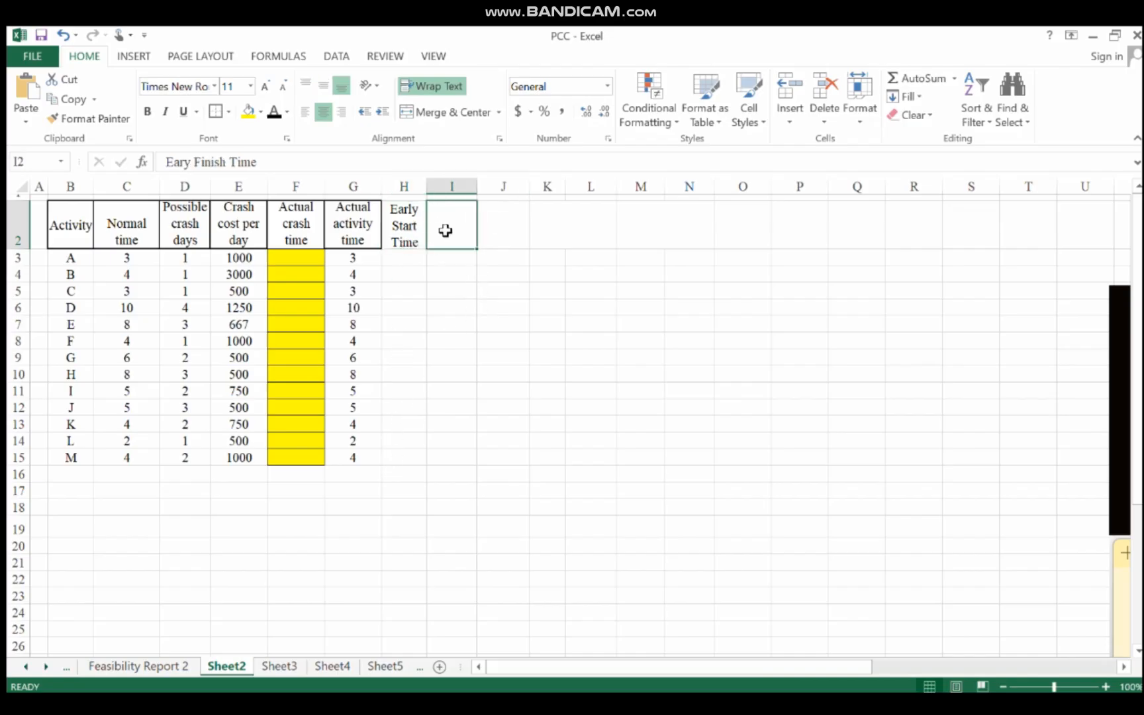
click(273, 112)
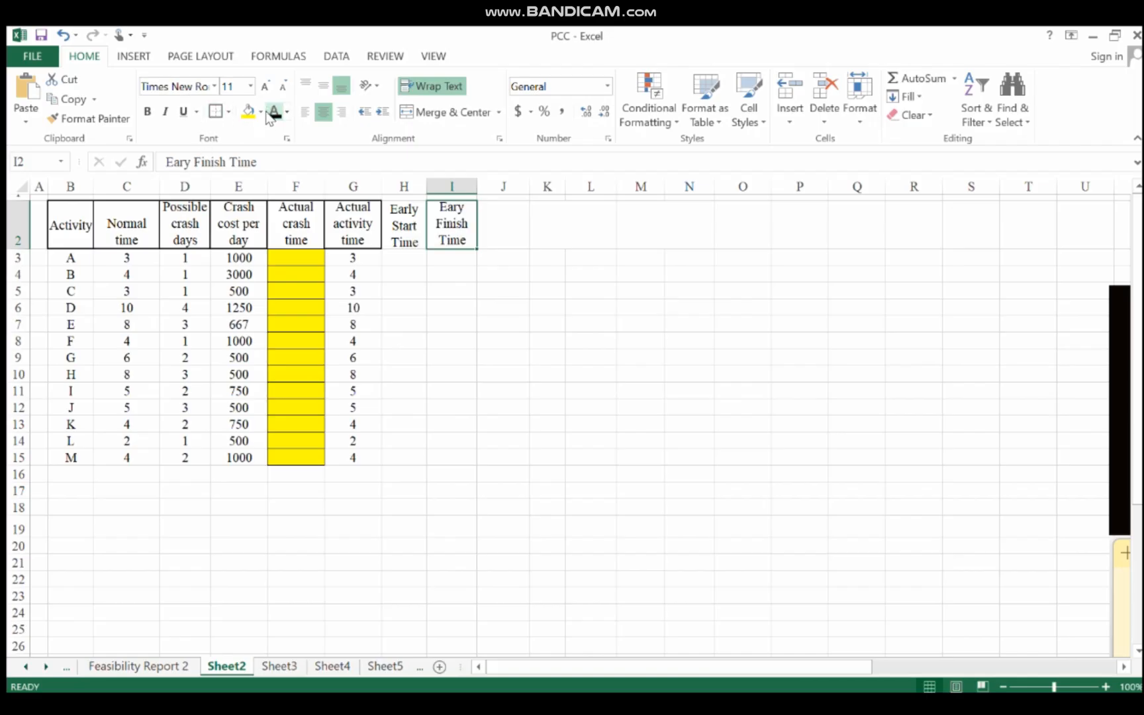
click(213, 111)
click(383, 222)
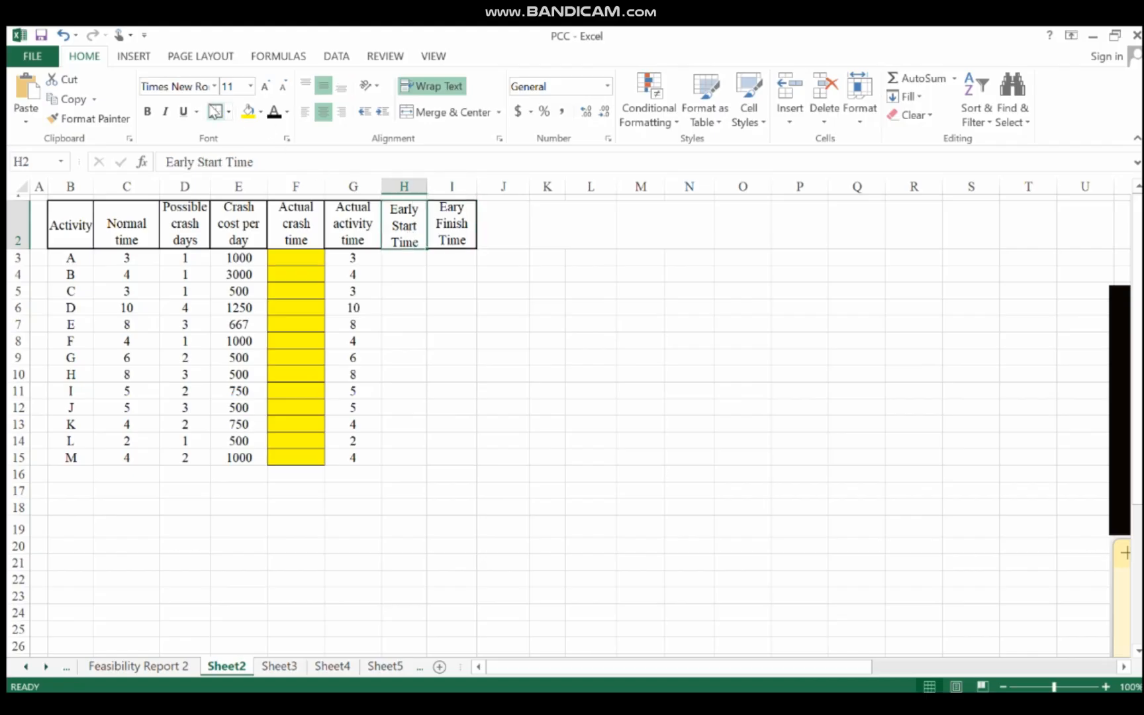
Move the network diagram picture beside the table so that it spans columns M to T, and deselect it
drag(1117, 322, 634, 275)
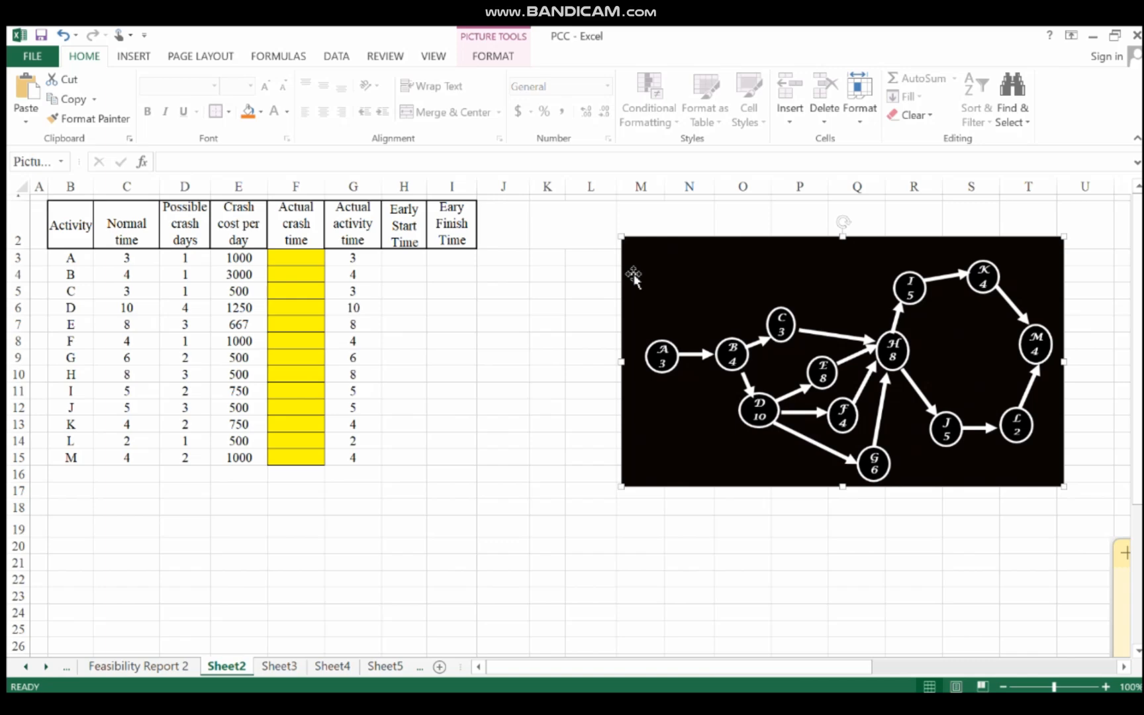
click(471, 359)
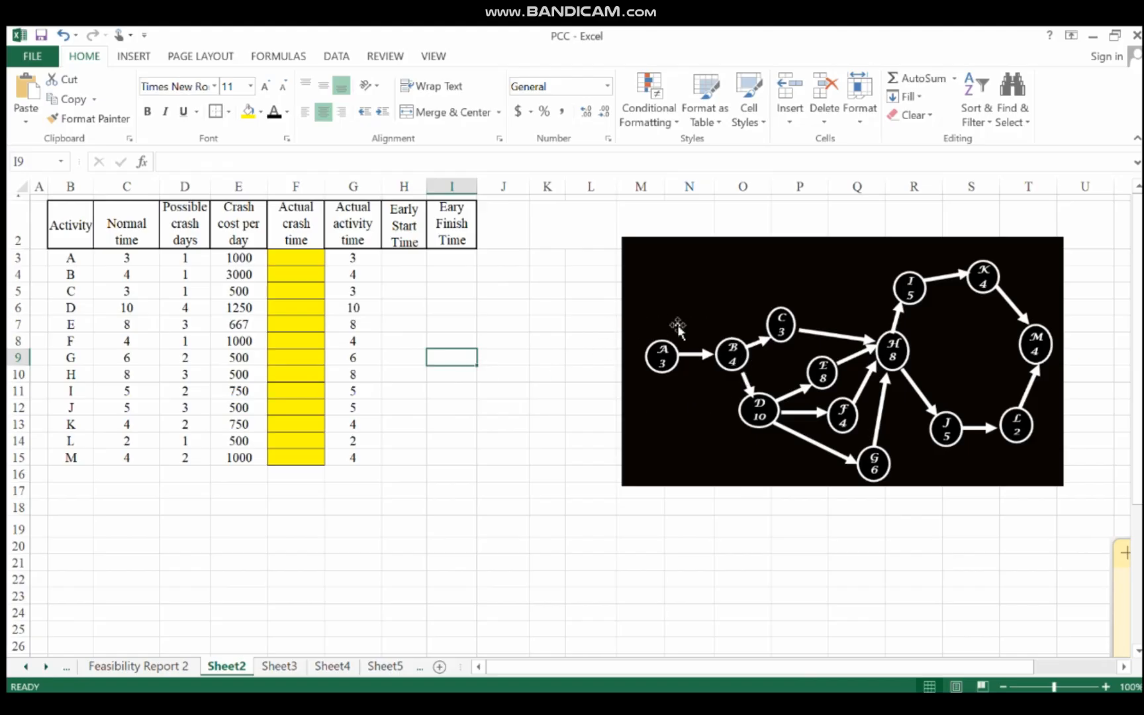
click(548, 421)
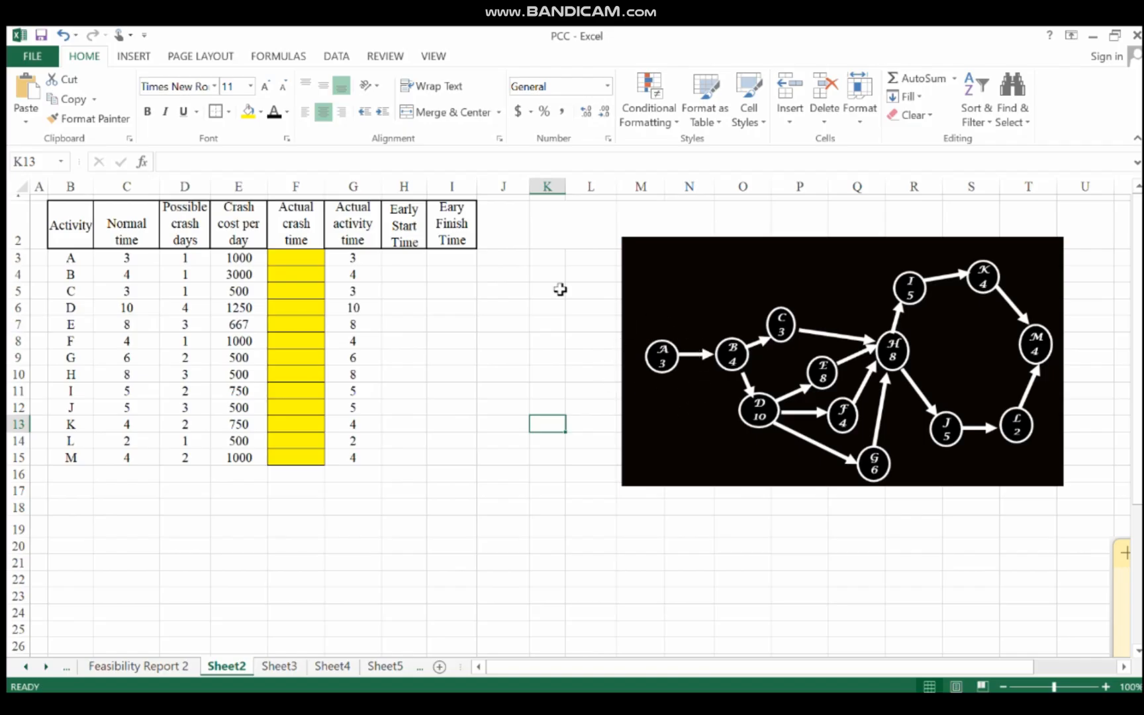
Compute activity A's early finish time in I3 with =H3+G3 and copy the formula down through I15
click(355, 259)
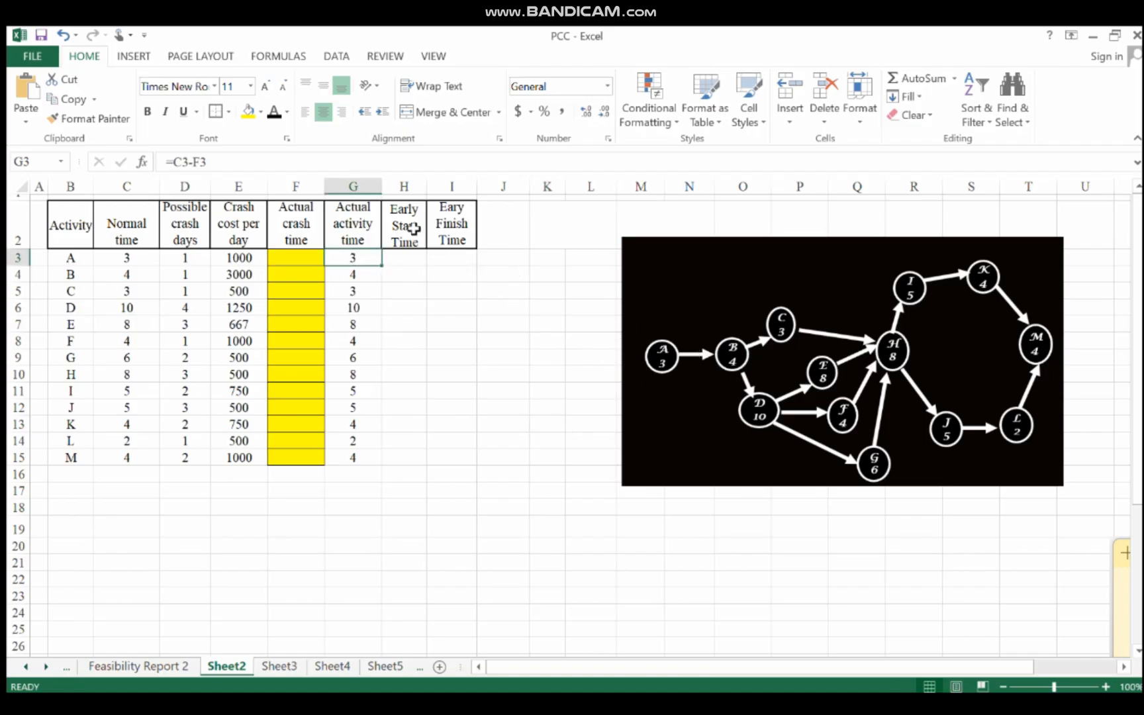
click(406, 256)
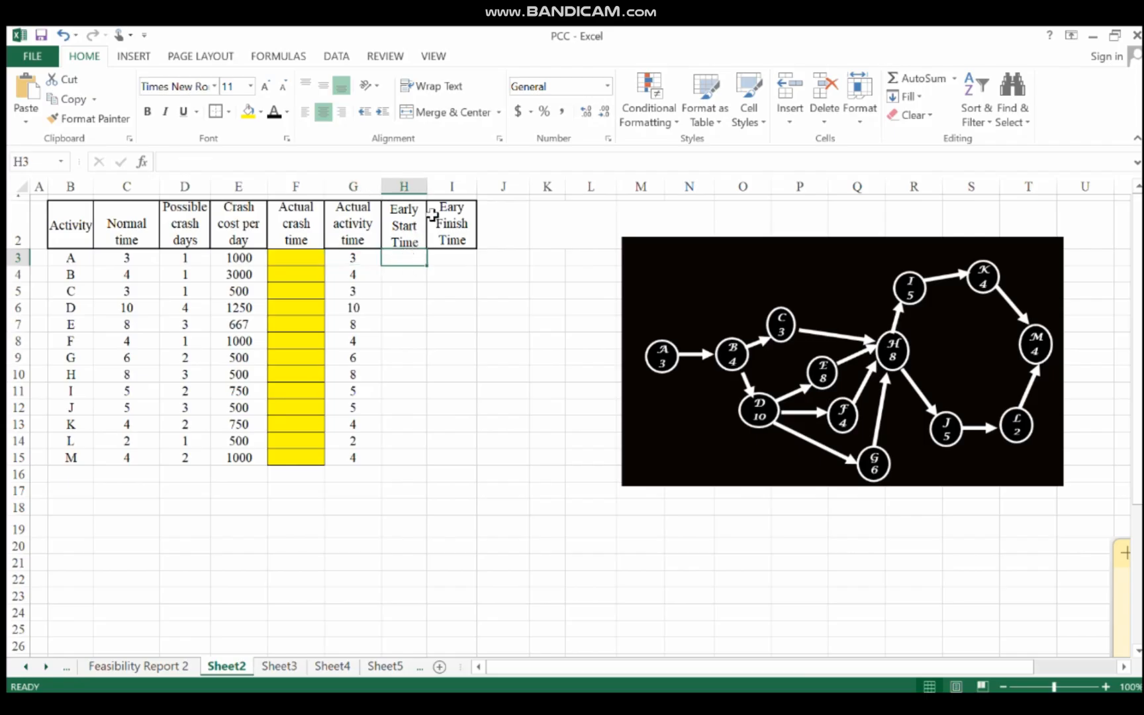
click(465, 258)
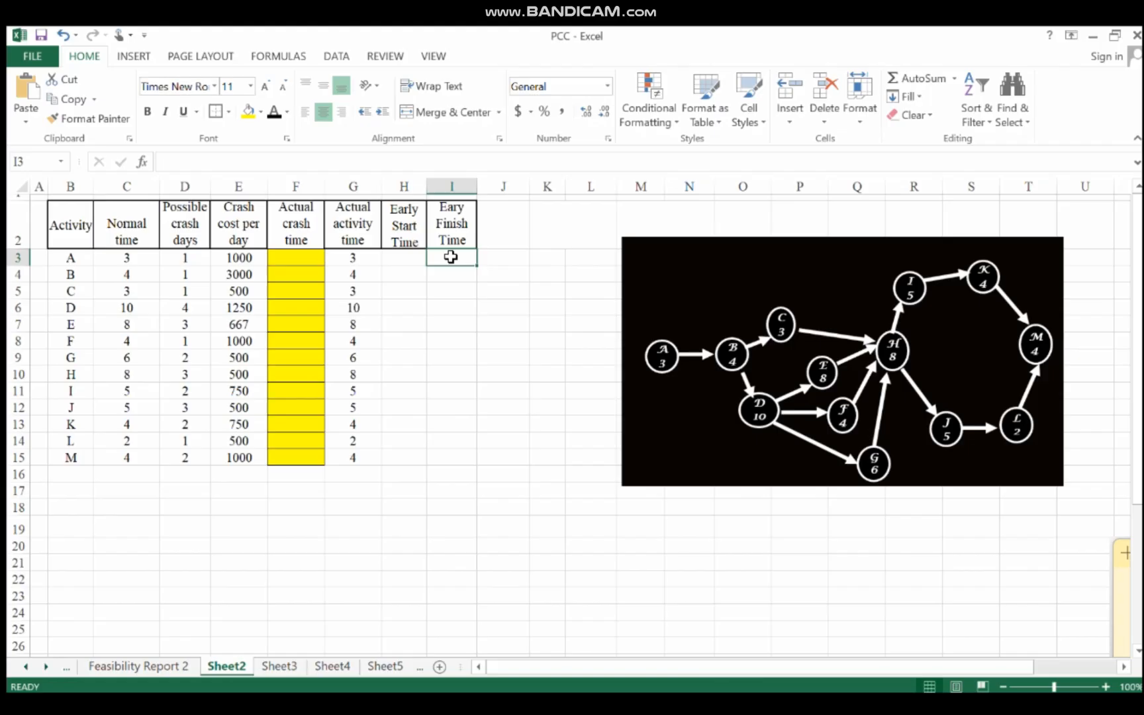
text(=)
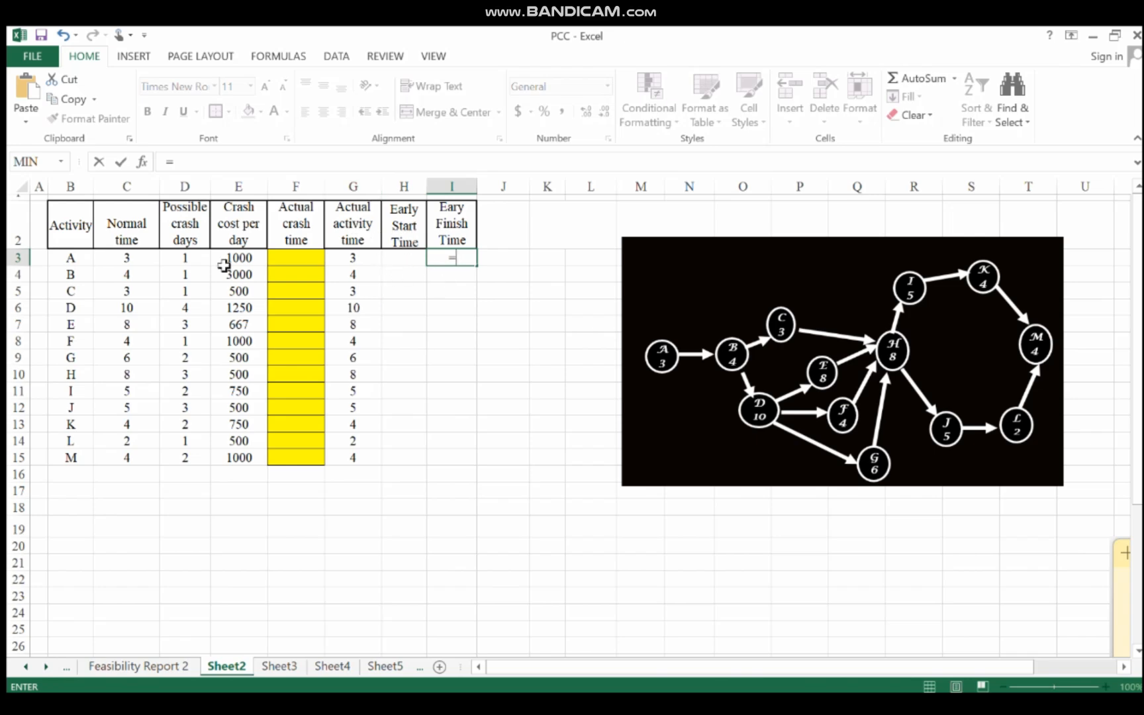
click(404, 260)
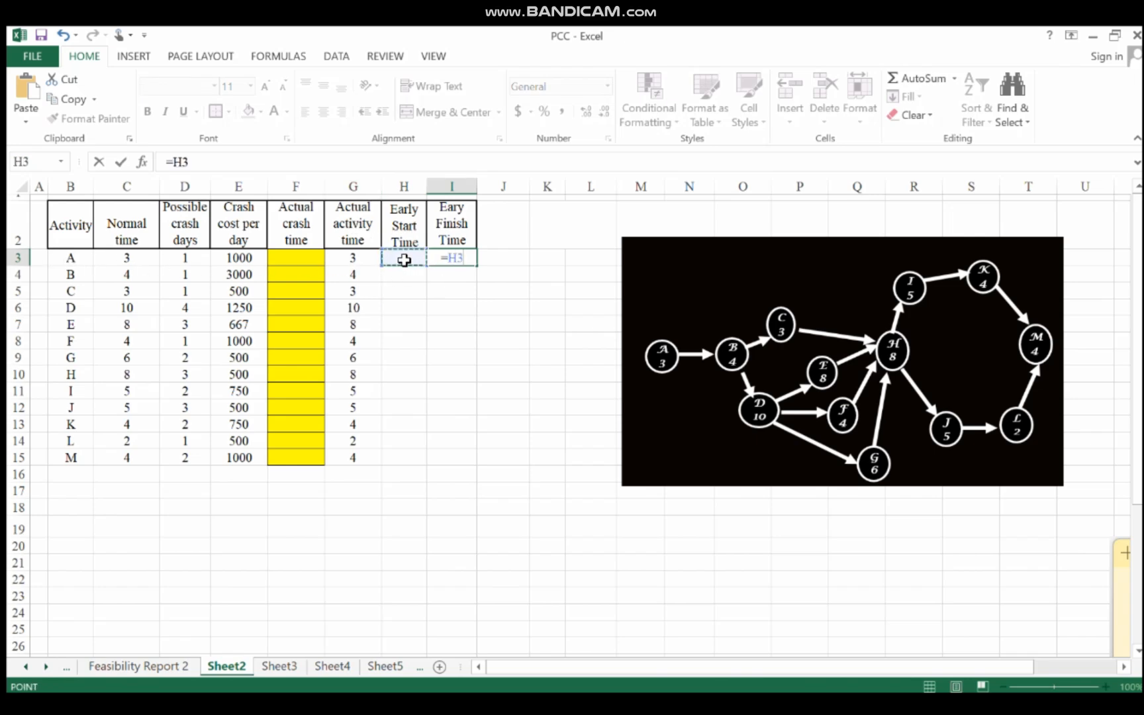
text(+)
click(351, 257)
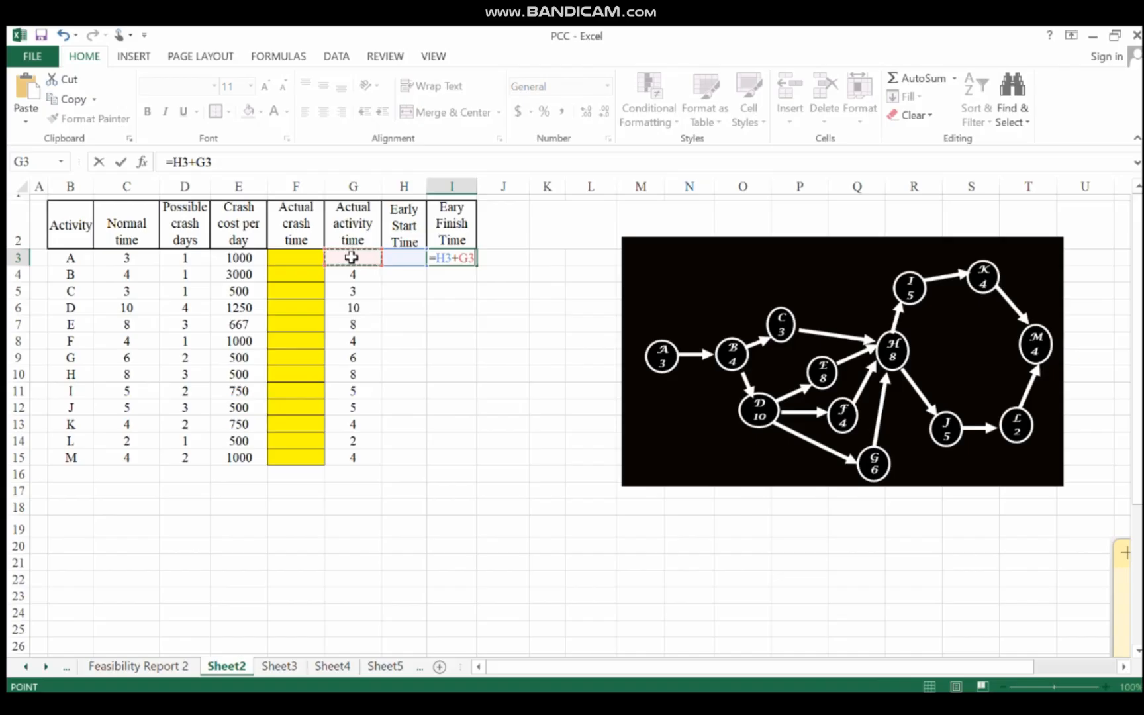
key(Return)
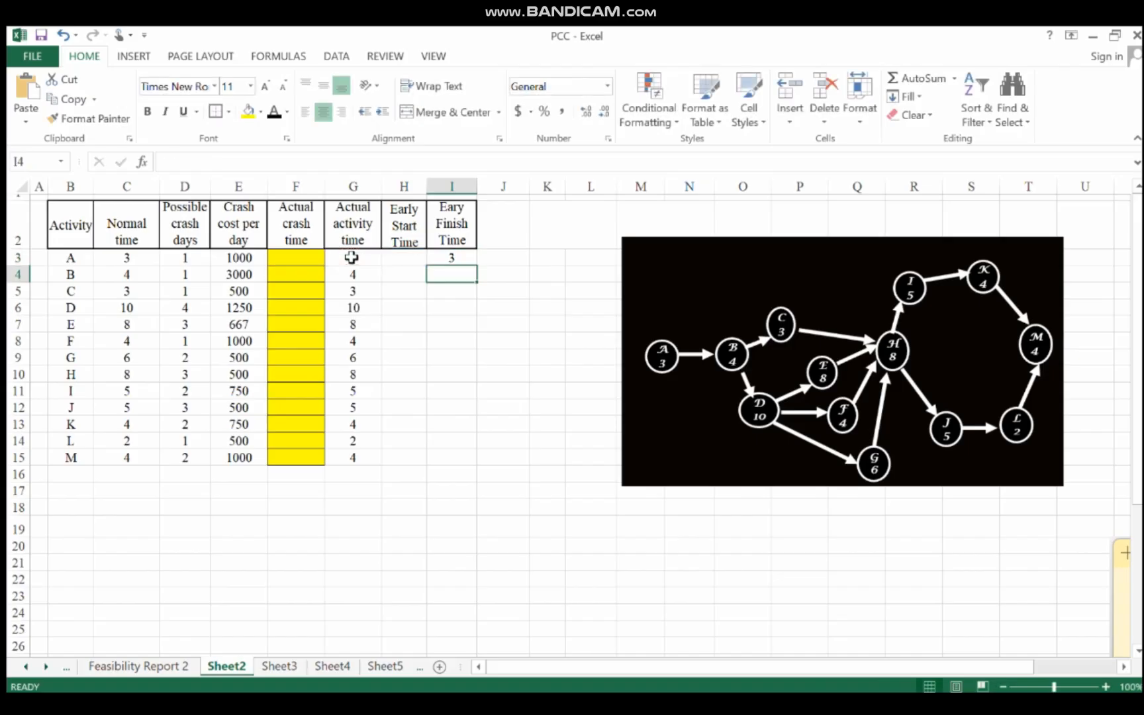
click(456, 258)
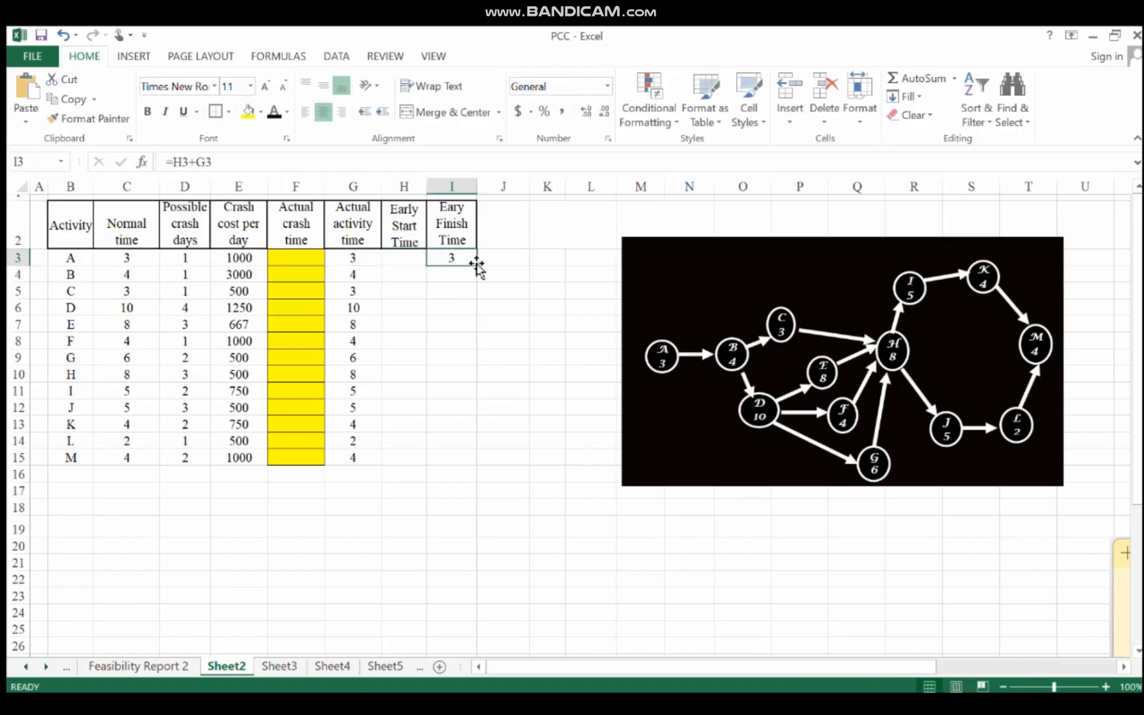
drag(481, 267, 461, 471)
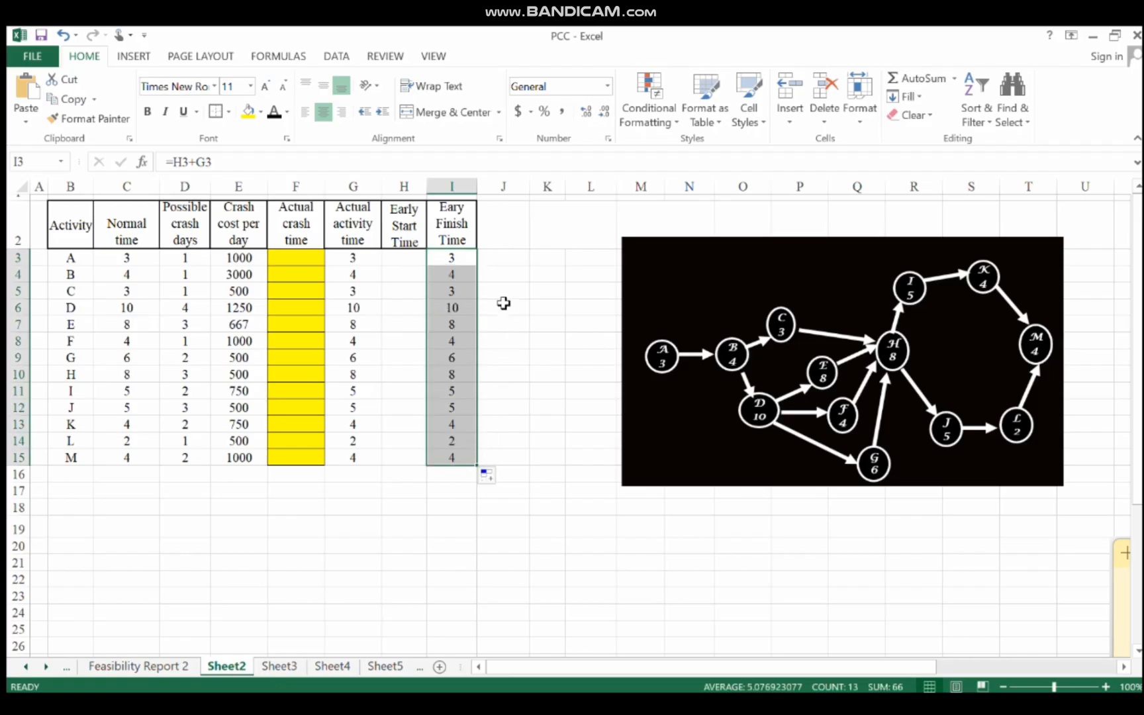
Fill the Early Start Time cells H3:H15 with yellow, and point out both yellow columns, F3:F15 and H3:H15
click(400, 255)
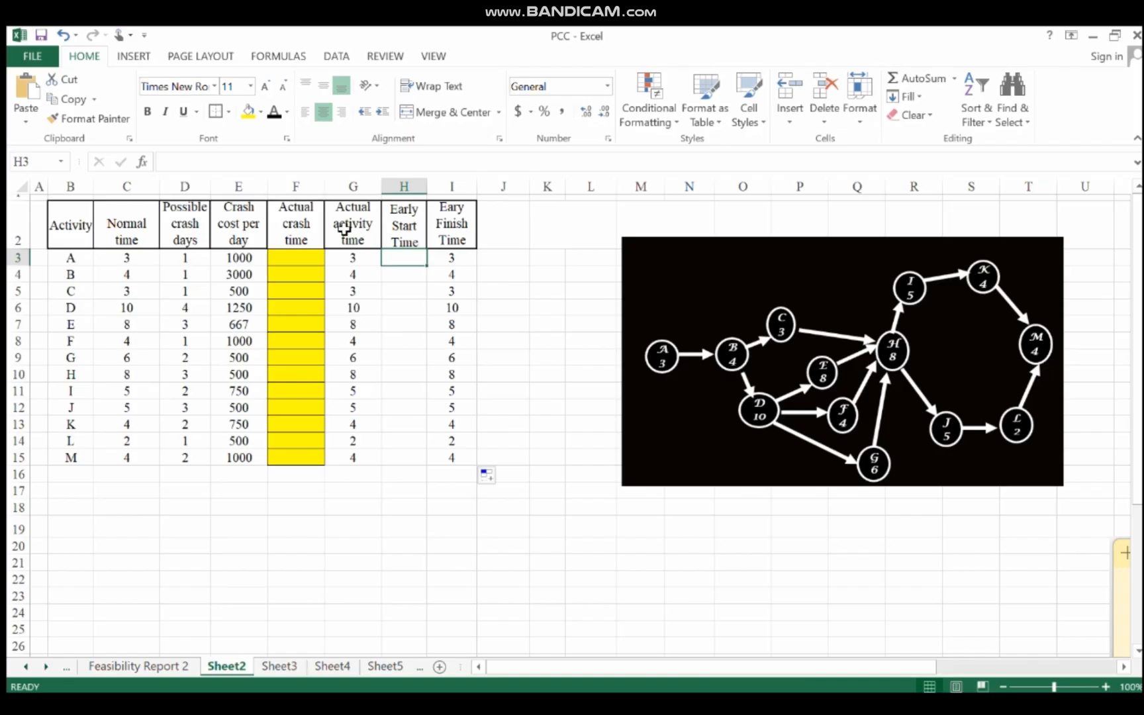
drag(406, 259, 393, 455)
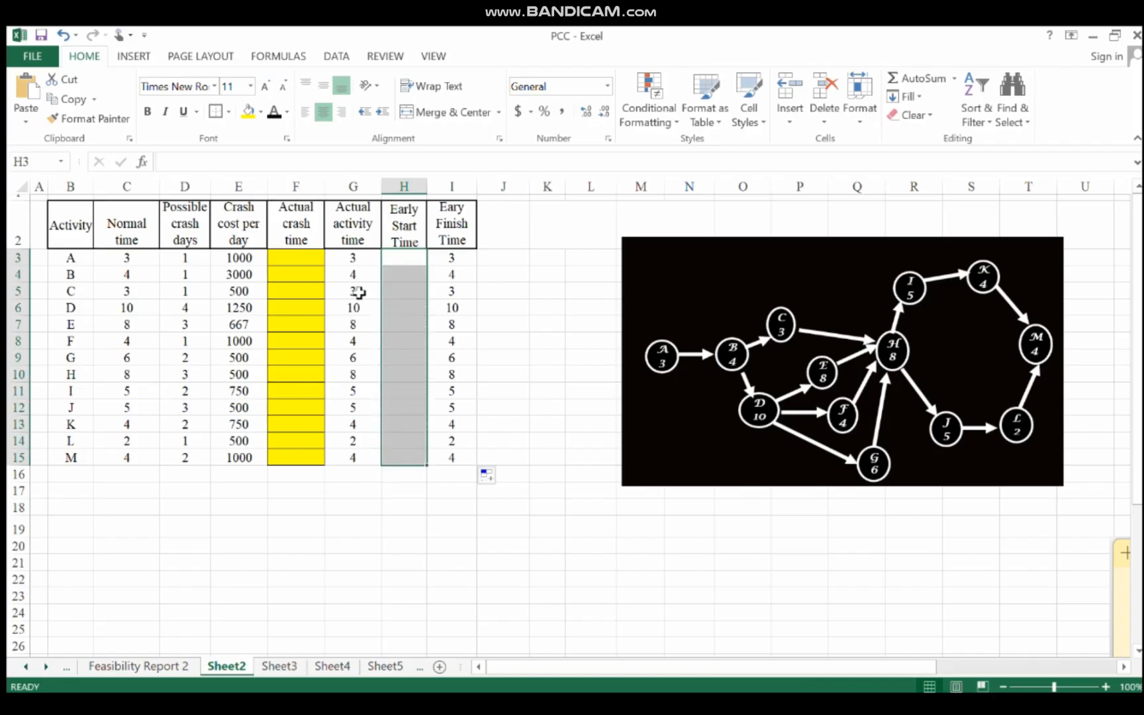
click(249, 112)
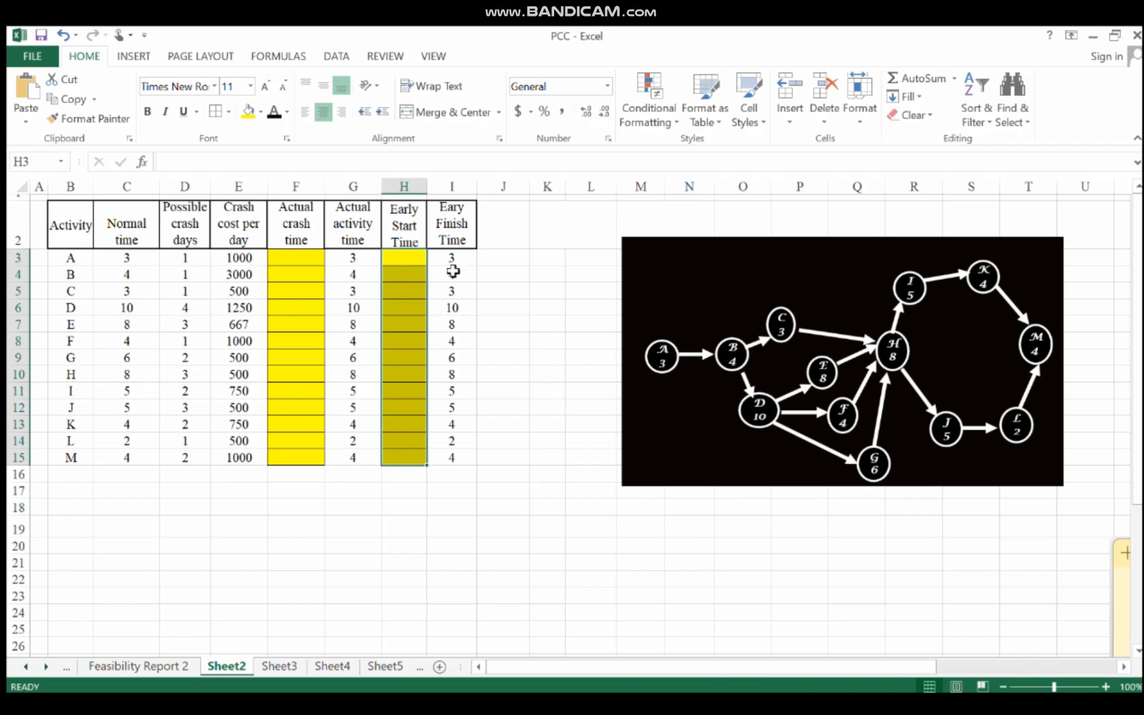
drag(291, 258, 278, 457)
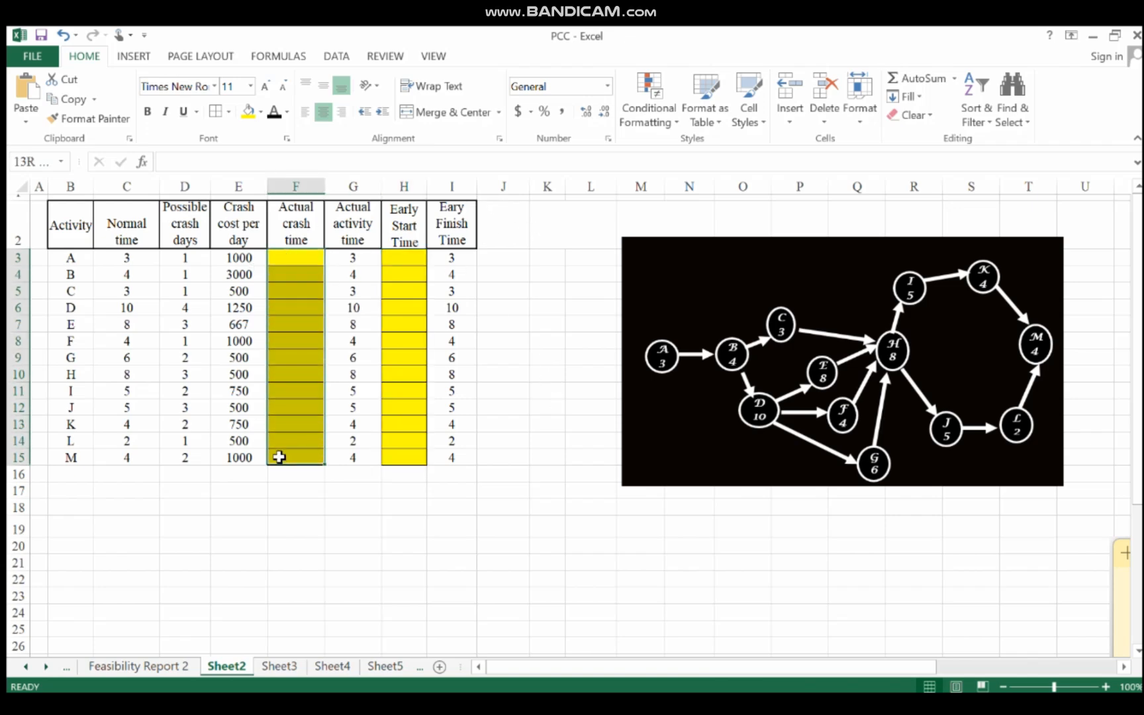
drag(399, 257, 398, 460)
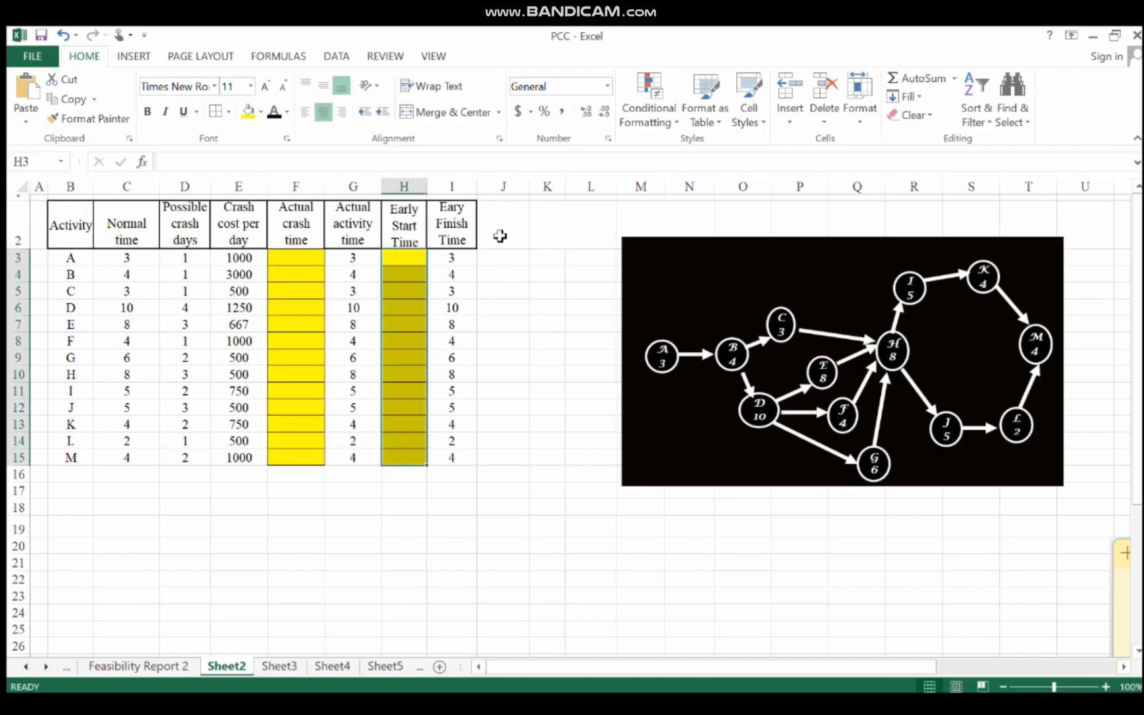
Reveal the "Start time of follower activity" header in merged cell K2 with black text, and deselect it
click(576, 228)
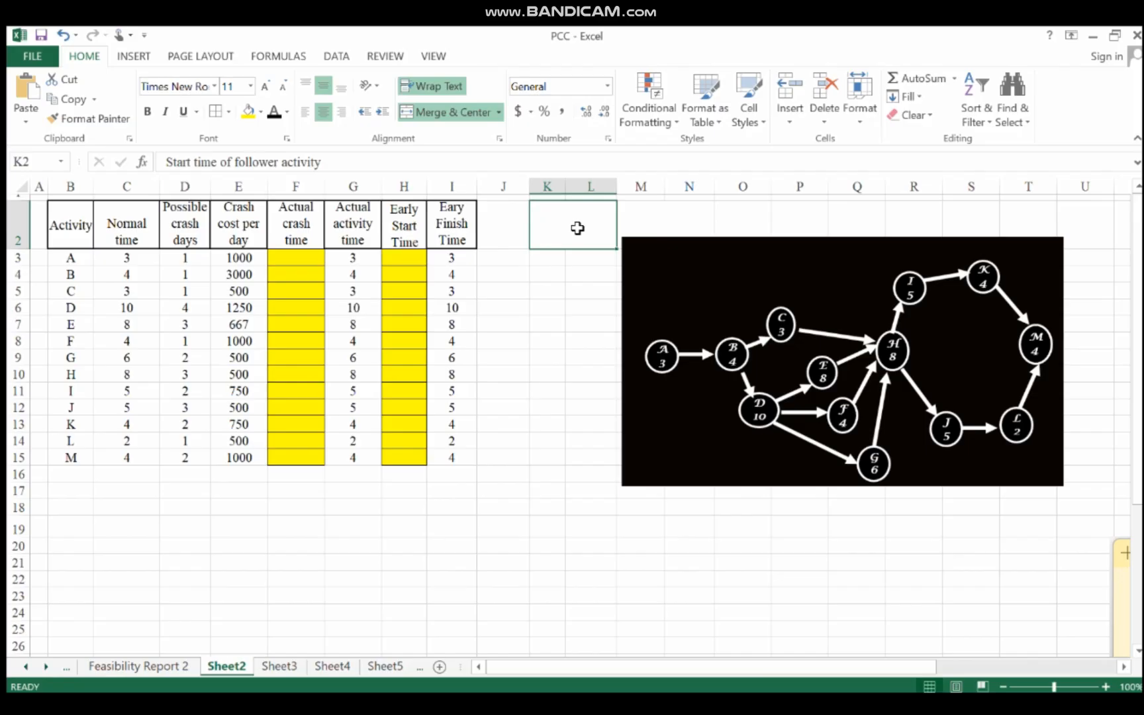
click(272, 114)
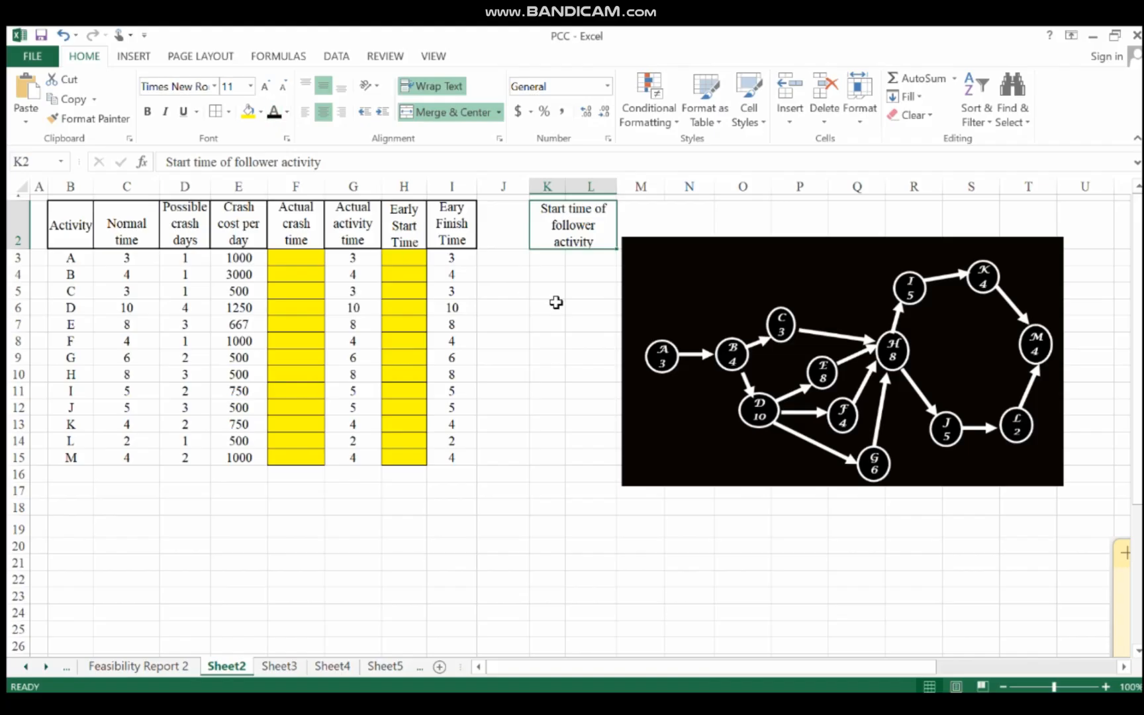
click(523, 294)
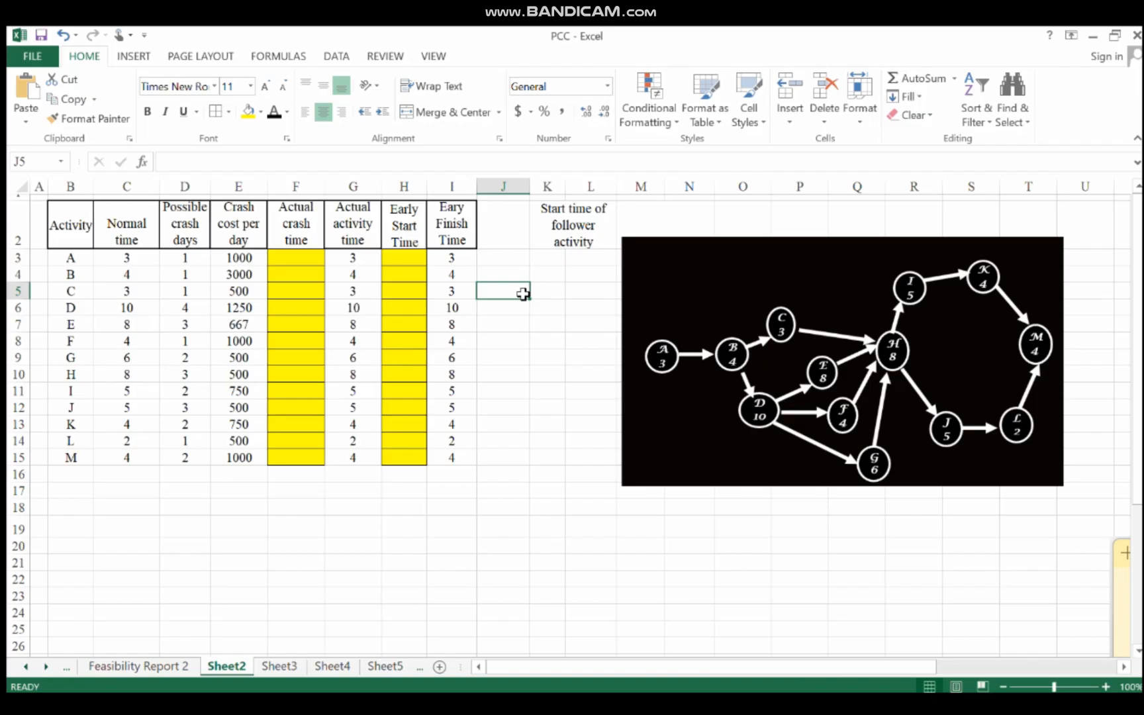
click(558, 307)
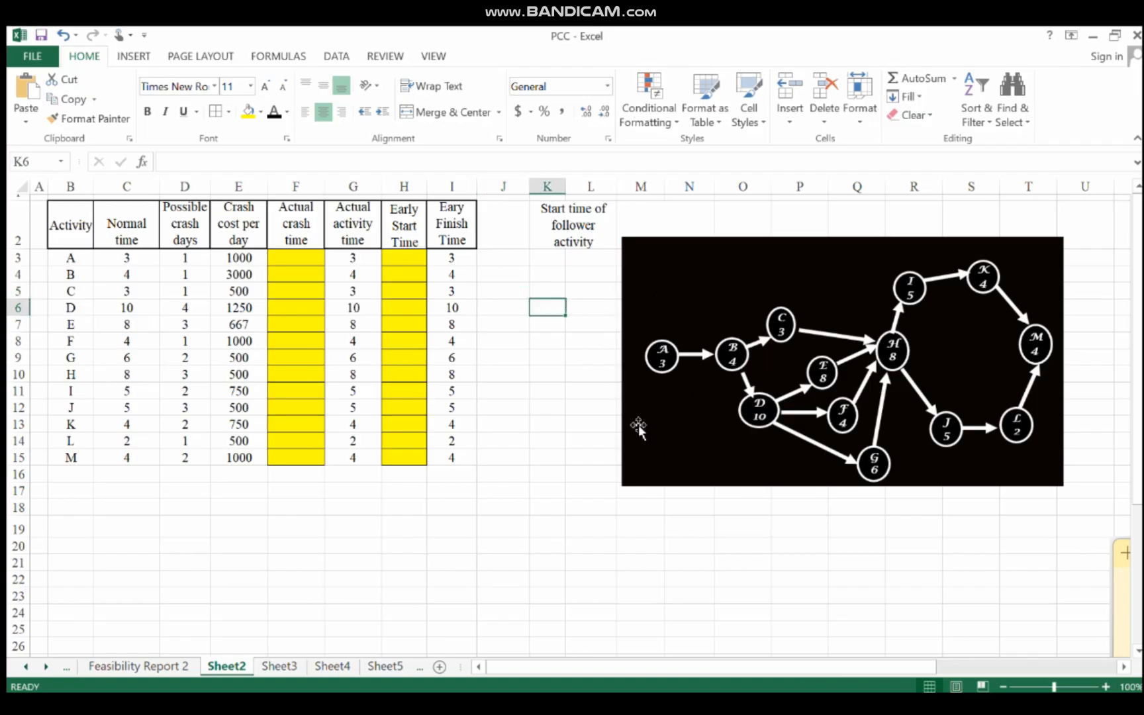
click(537, 359)
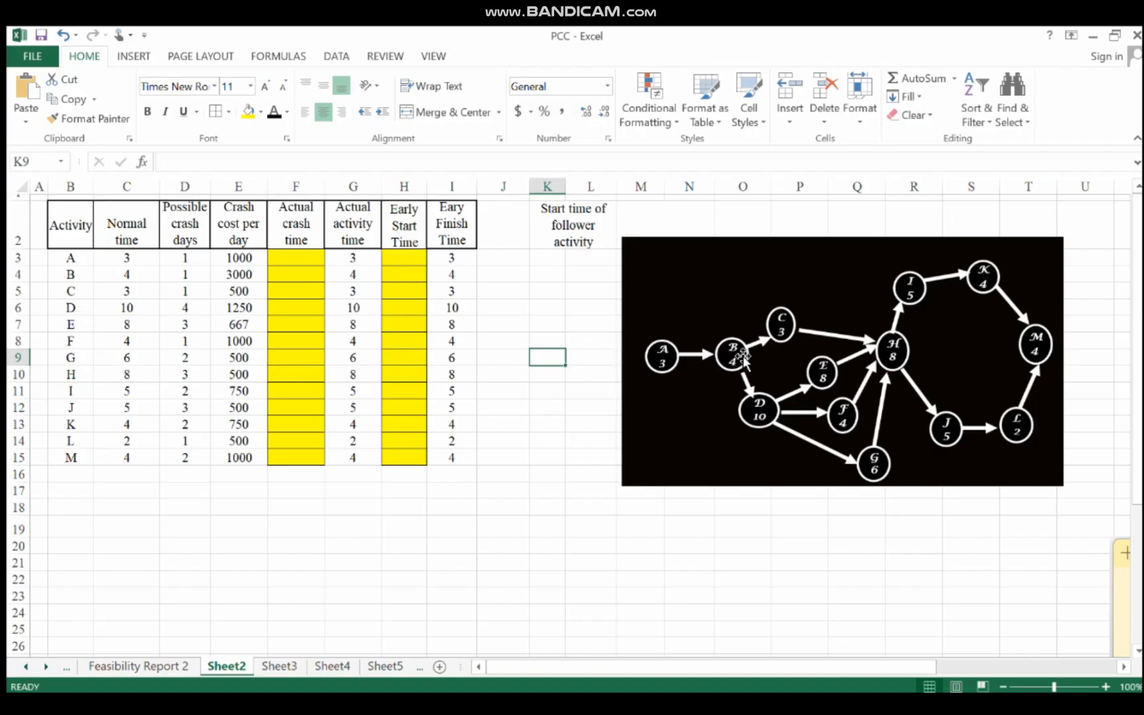
Move the network diagram picture lower so that it spans columns M to U and rows 5 to 20, and deselect it
drag(735, 262, 756, 320)
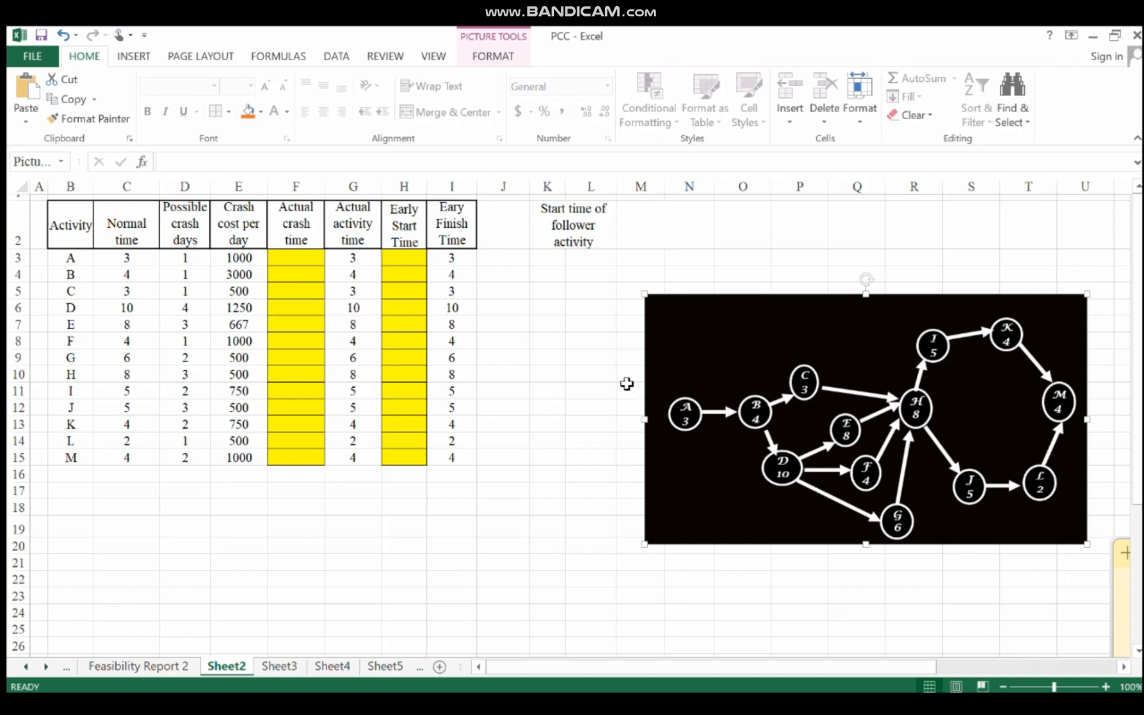
click(594, 357)
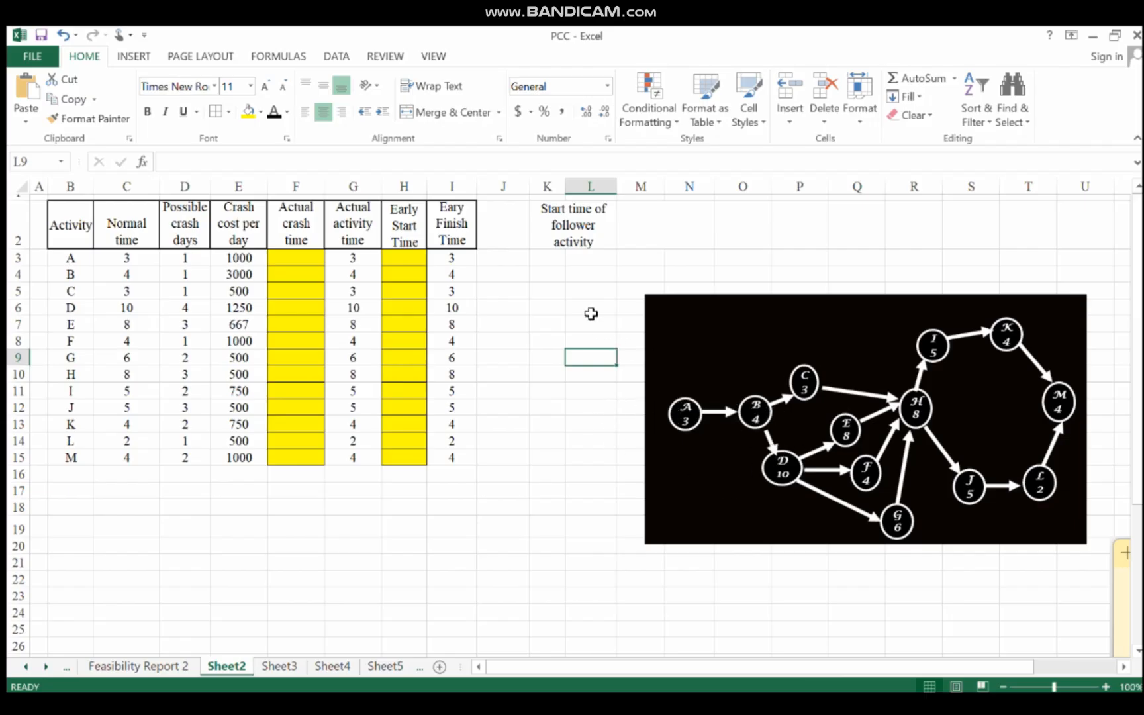
click(582, 258)
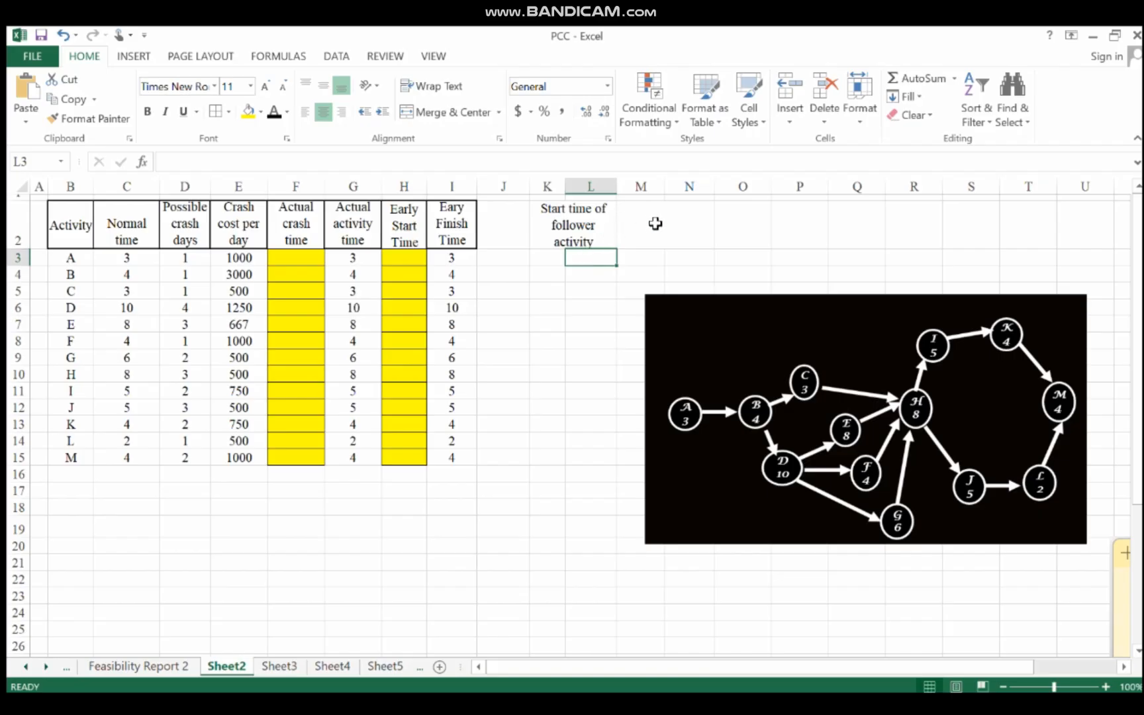
Reveal the "Finish time of predeccesor activity" header in M2 with black text, and border both the K2 and M2 headers
click(656, 224)
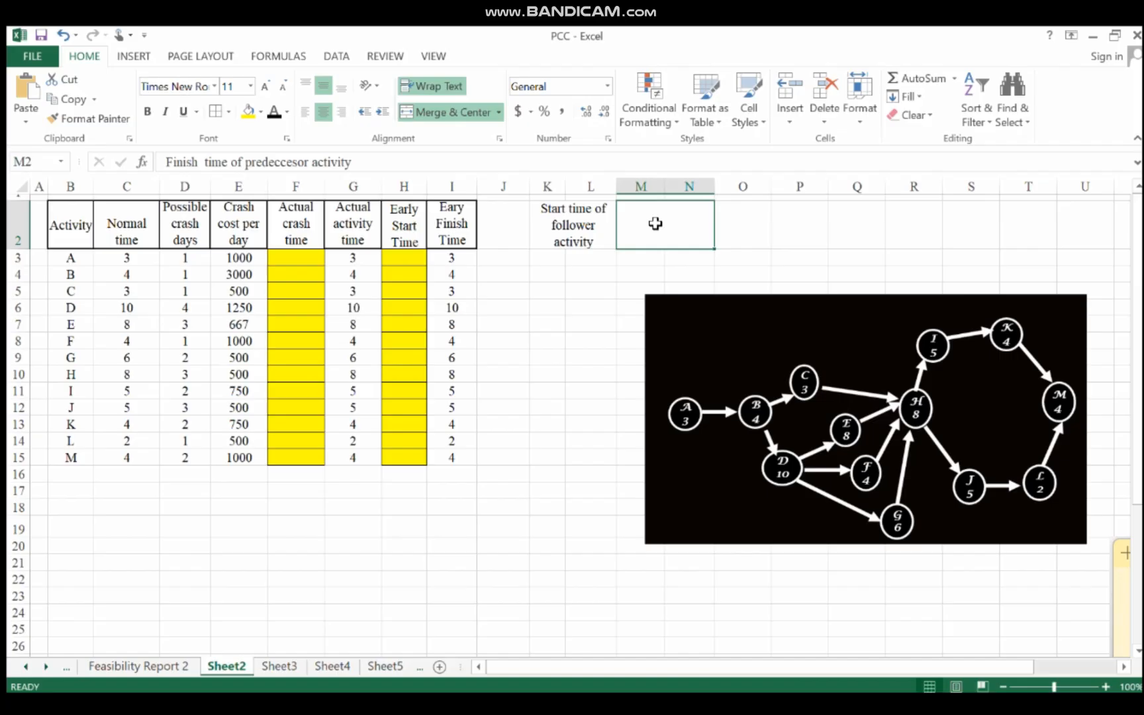
click(273, 111)
click(581, 224)
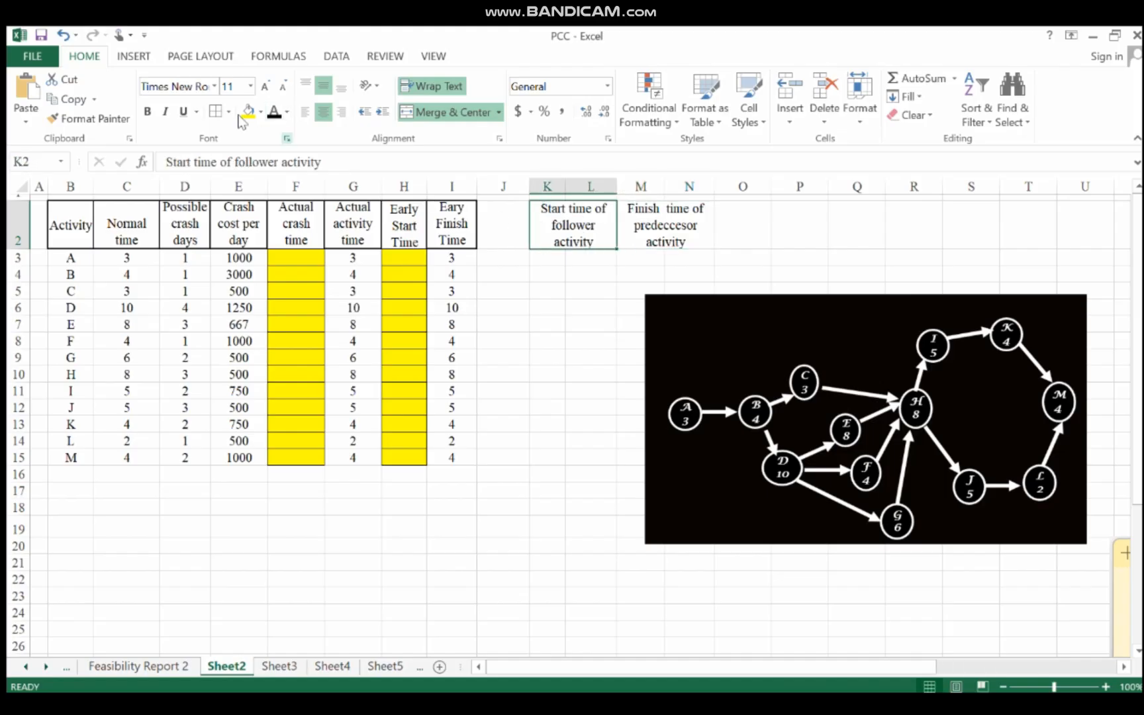
click(228, 111)
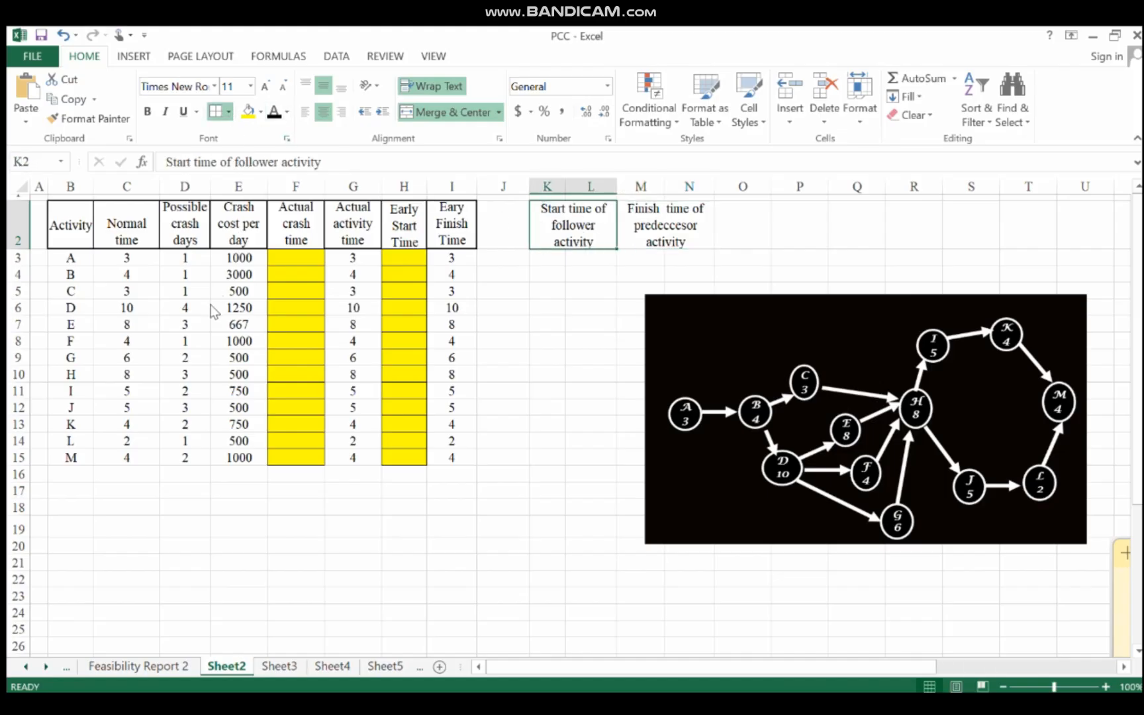
click(678, 224)
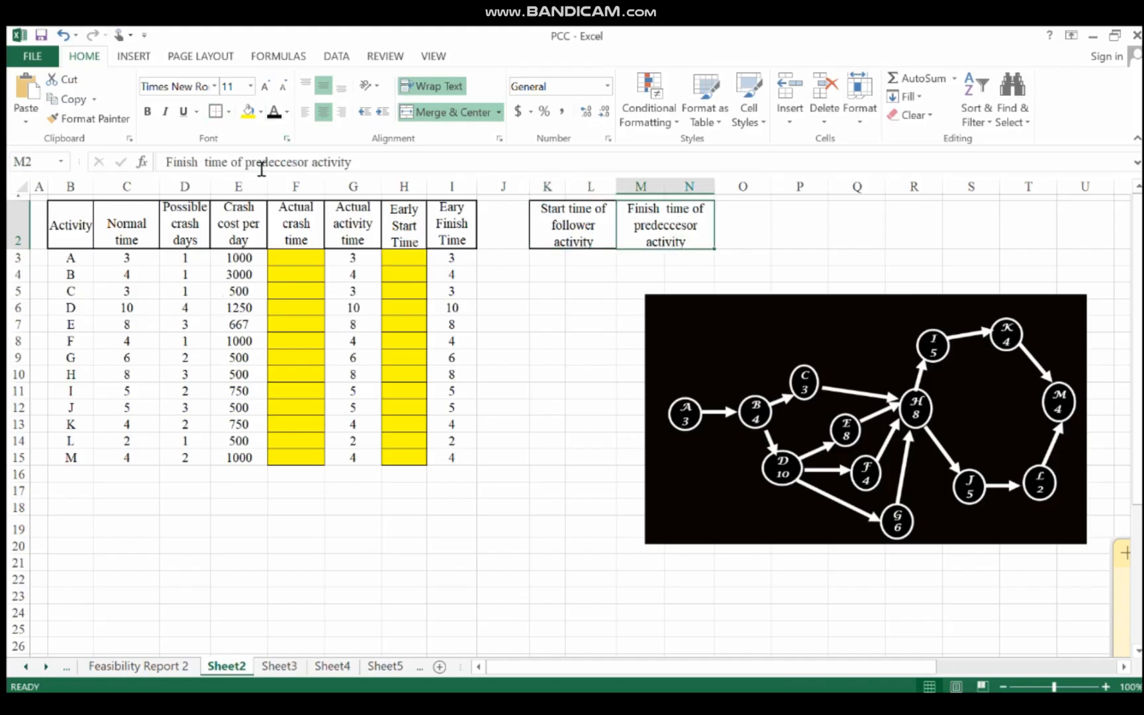
click(207, 111)
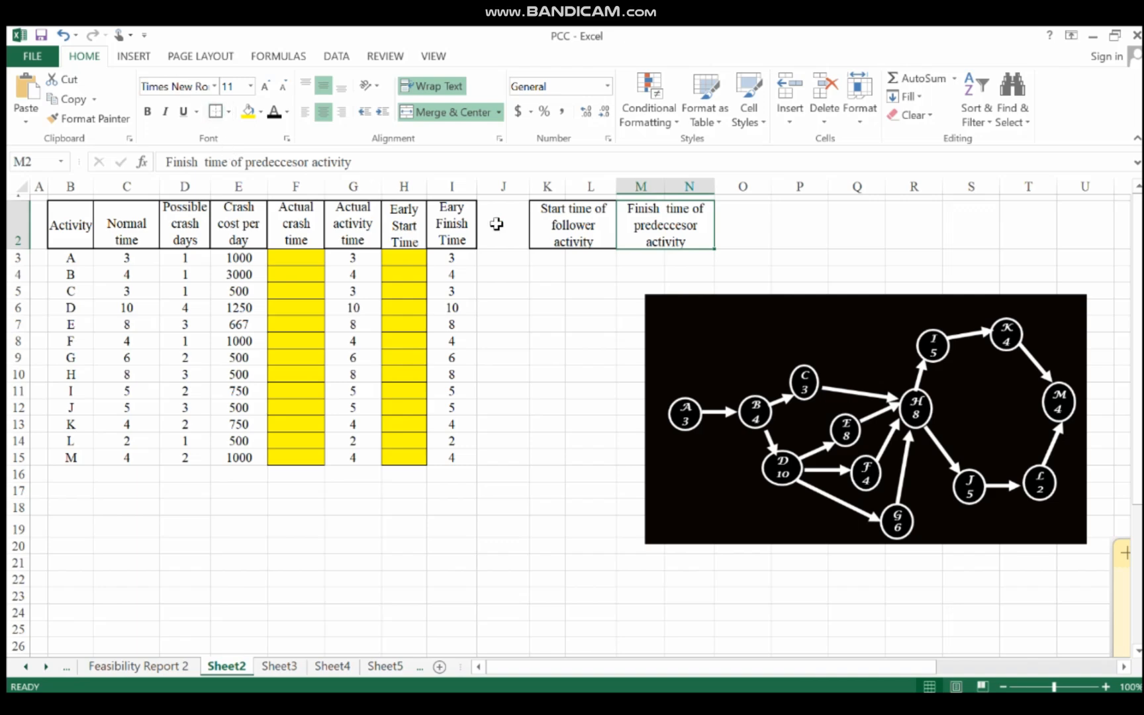
List the first two follower and predecessor pairs under the headers: B with A in L3:M3 and C with B in L4:M4
click(582, 257)
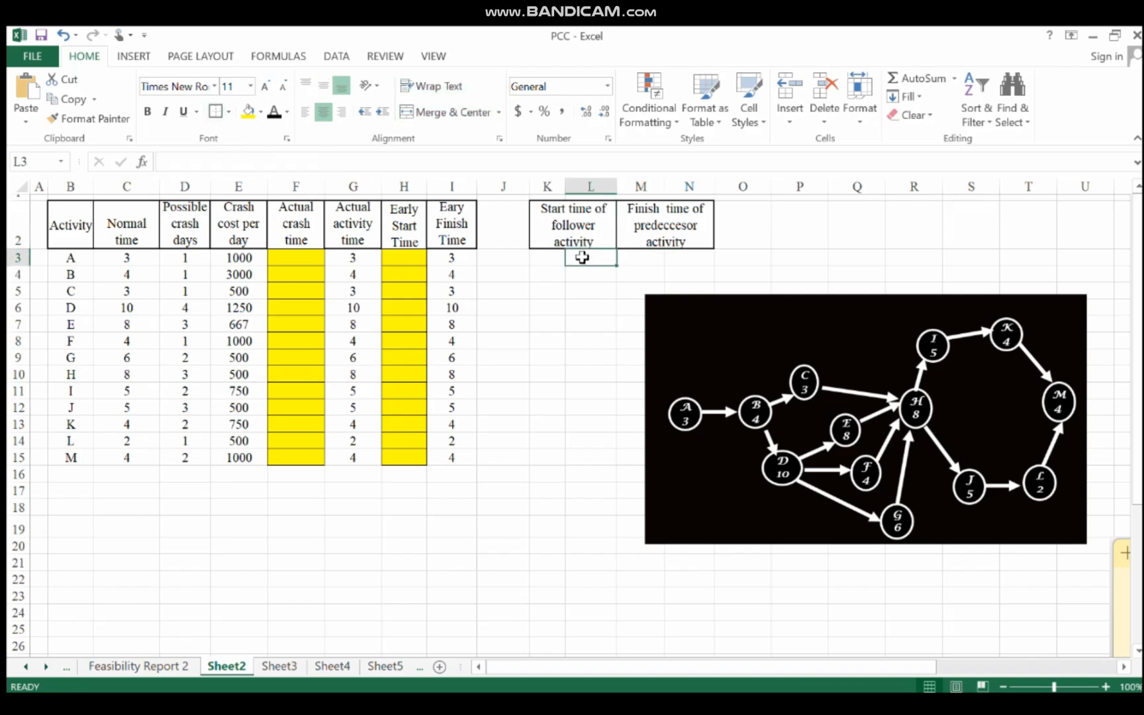
text(B)
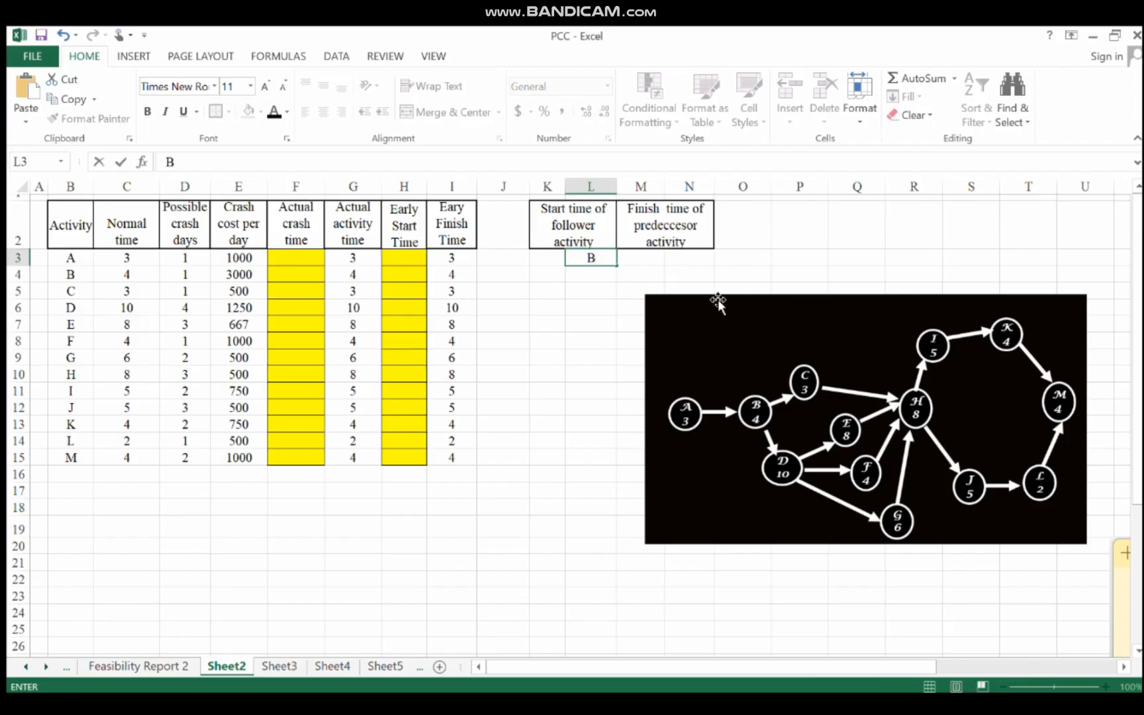
click(640, 257)
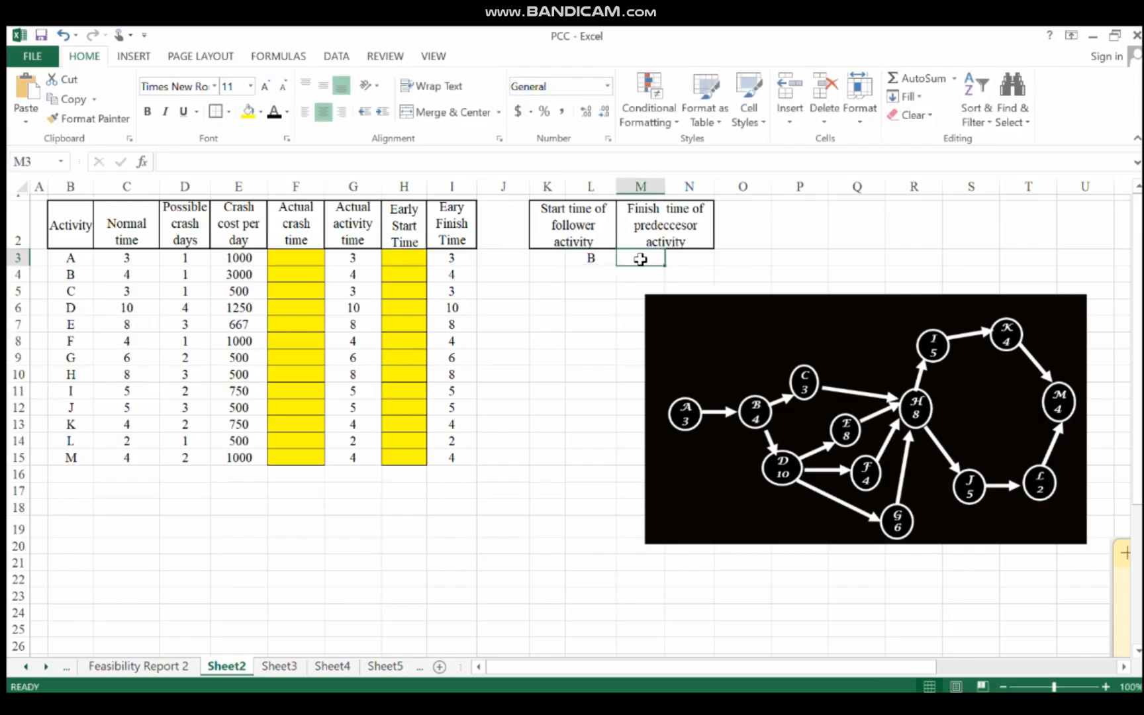
text(A)
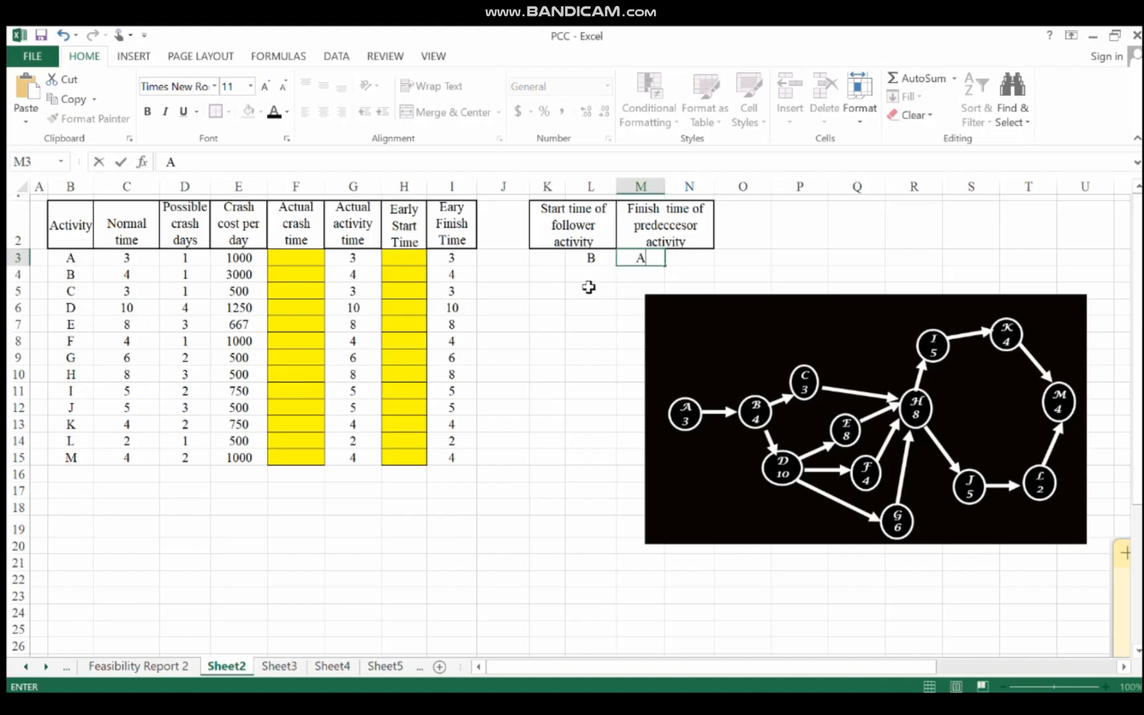
click(588, 276)
text(C)
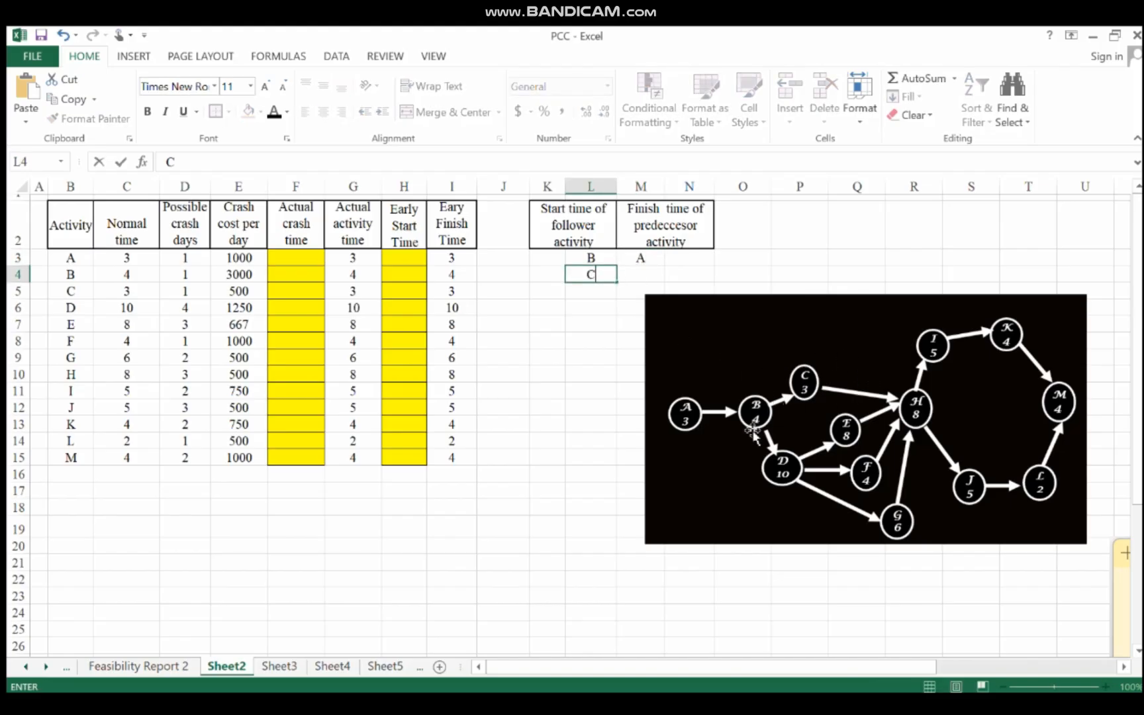
click(648, 282)
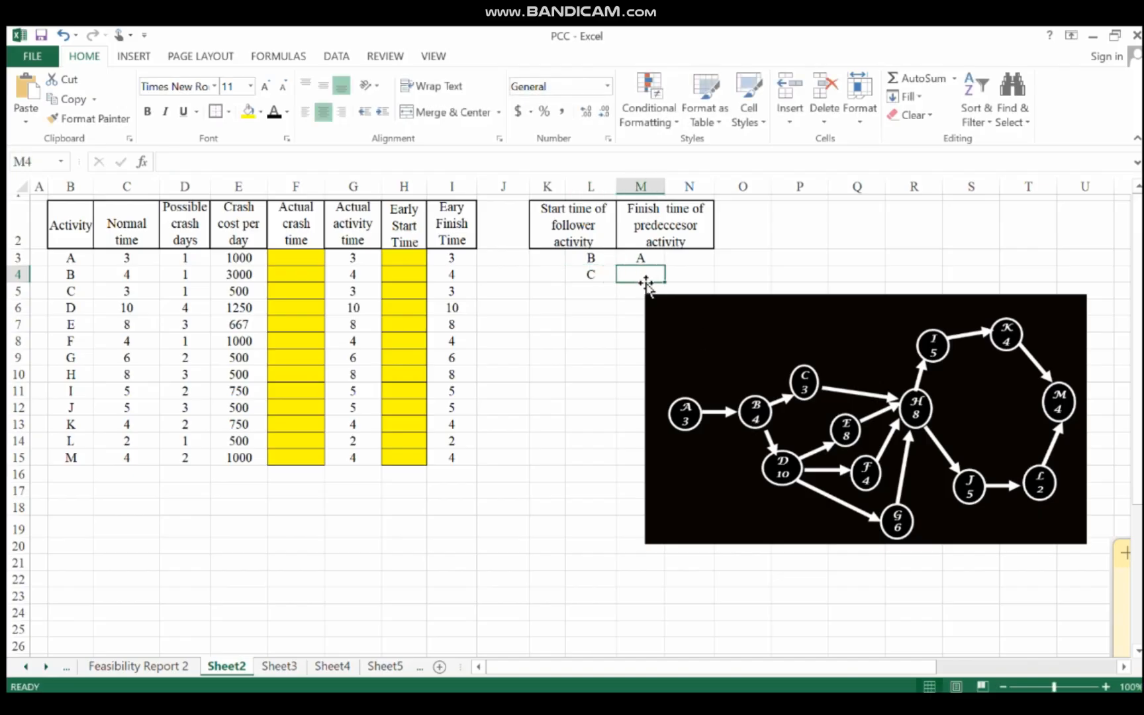
text(B)
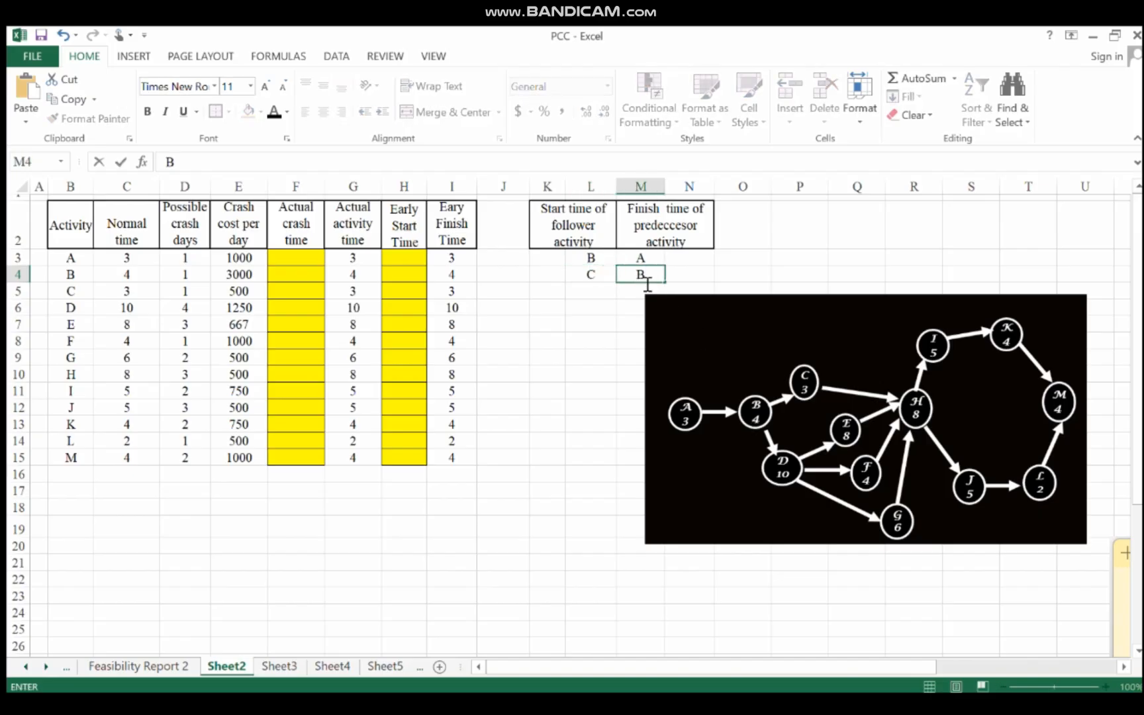
click(587, 292)
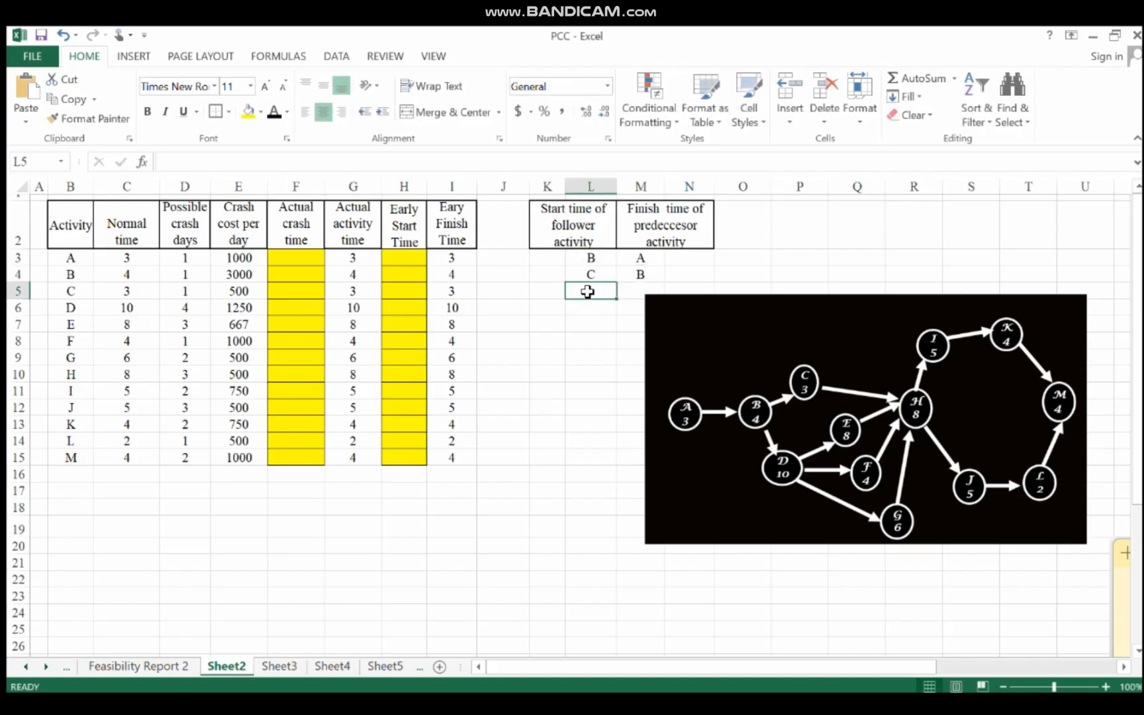
List follower D with predecessor B in L5:M5, and move the network diagram clear of the pair list to span columns C to L, rows 8 to 22
text(D)
drag(745, 310, 833, 381)
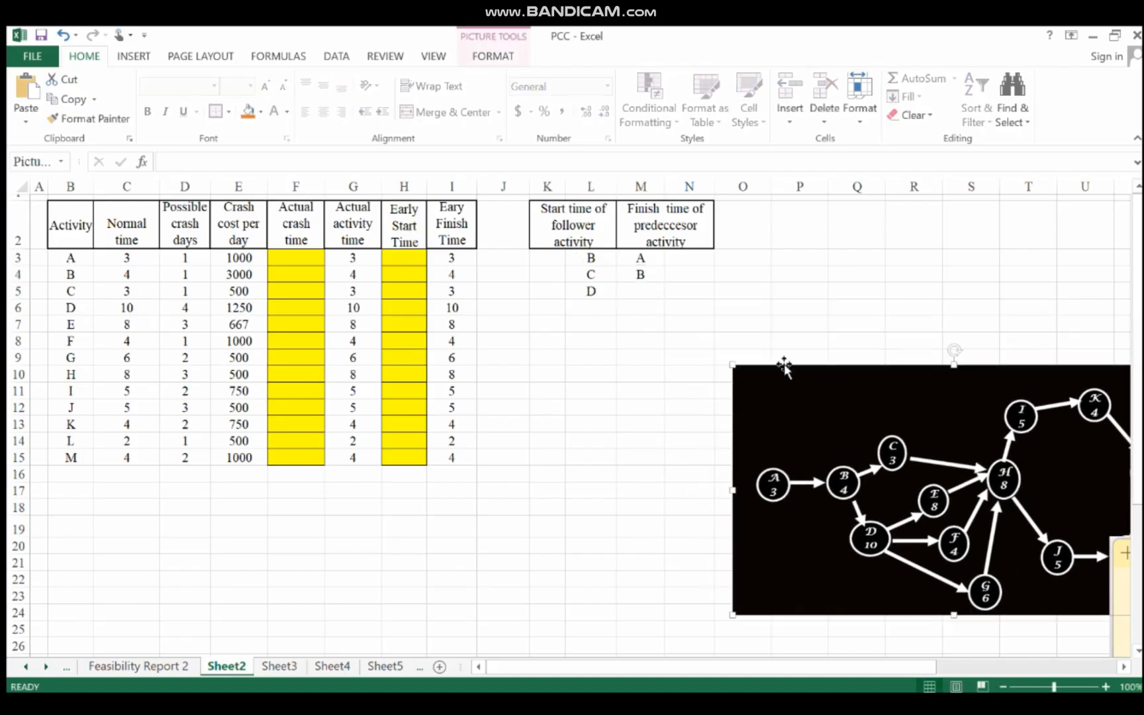
click(646, 293)
text(B)
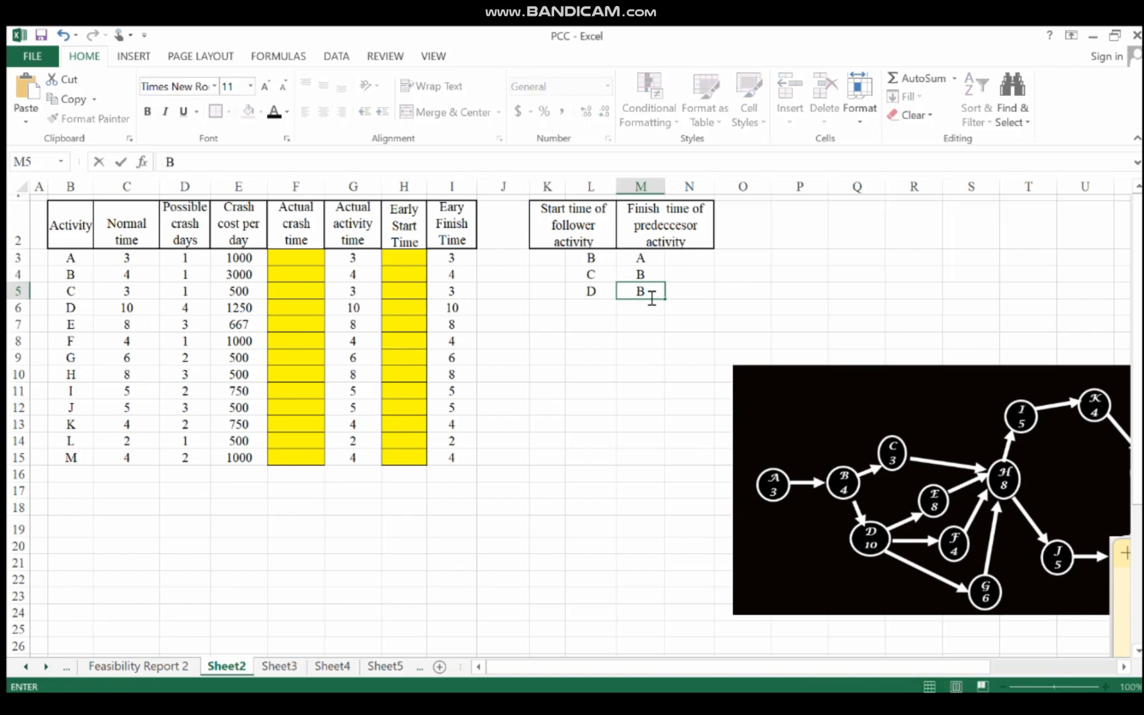
drag(886, 521, 290, 494)
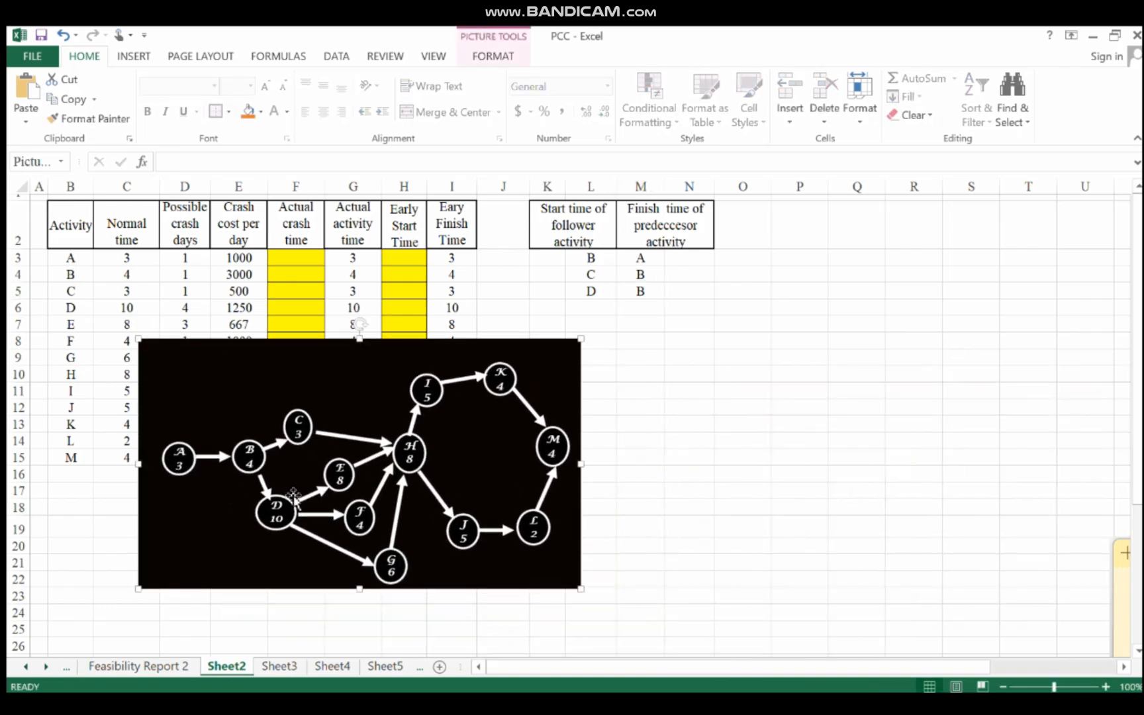
List the two follower and predecessor pairs E with D in L6:M6 and F with D in L7:M7
click(588, 308)
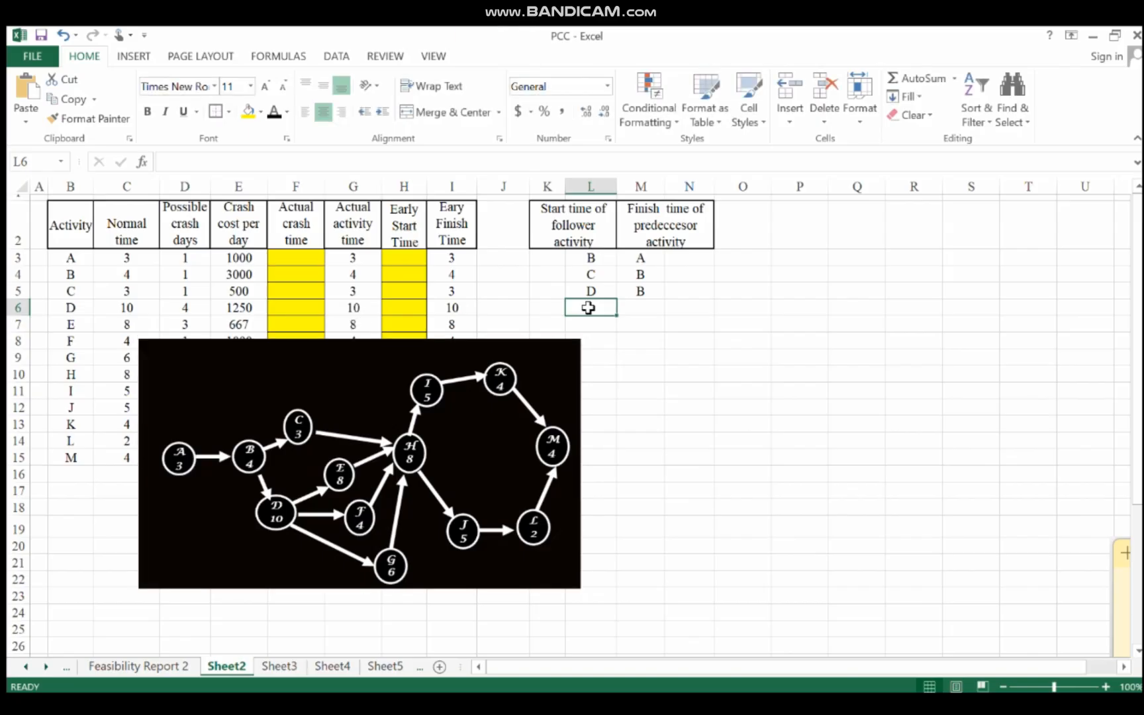
text(E)
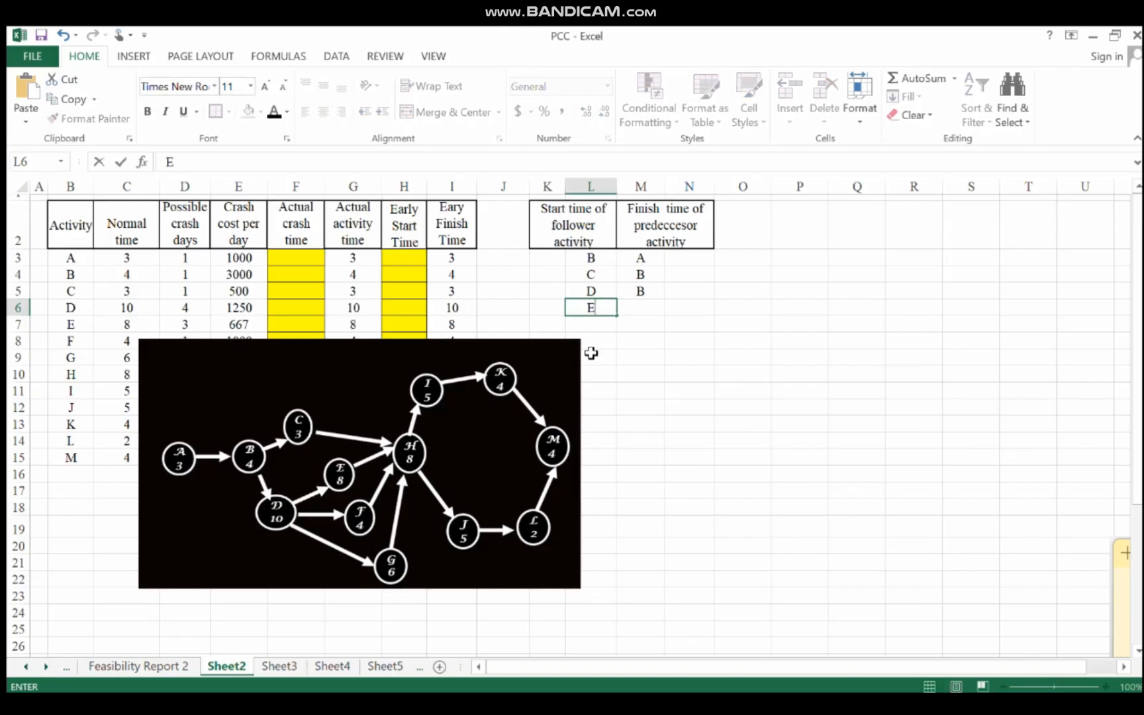
click(640, 306)
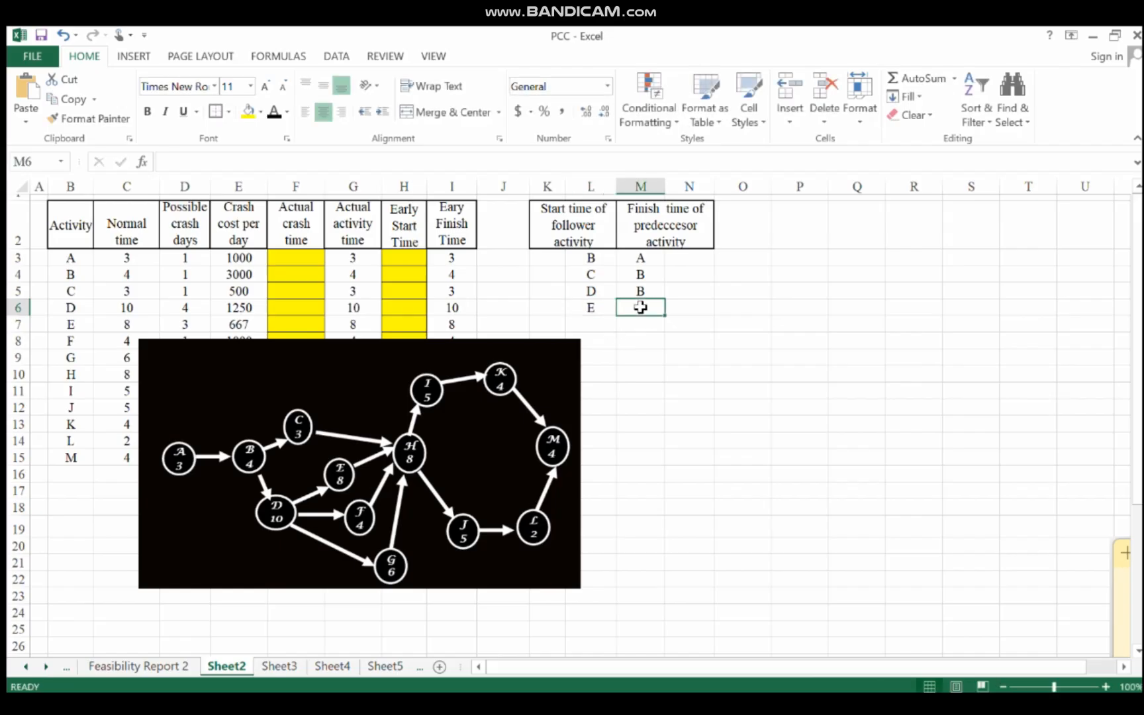
text(D)
click(596, 330)
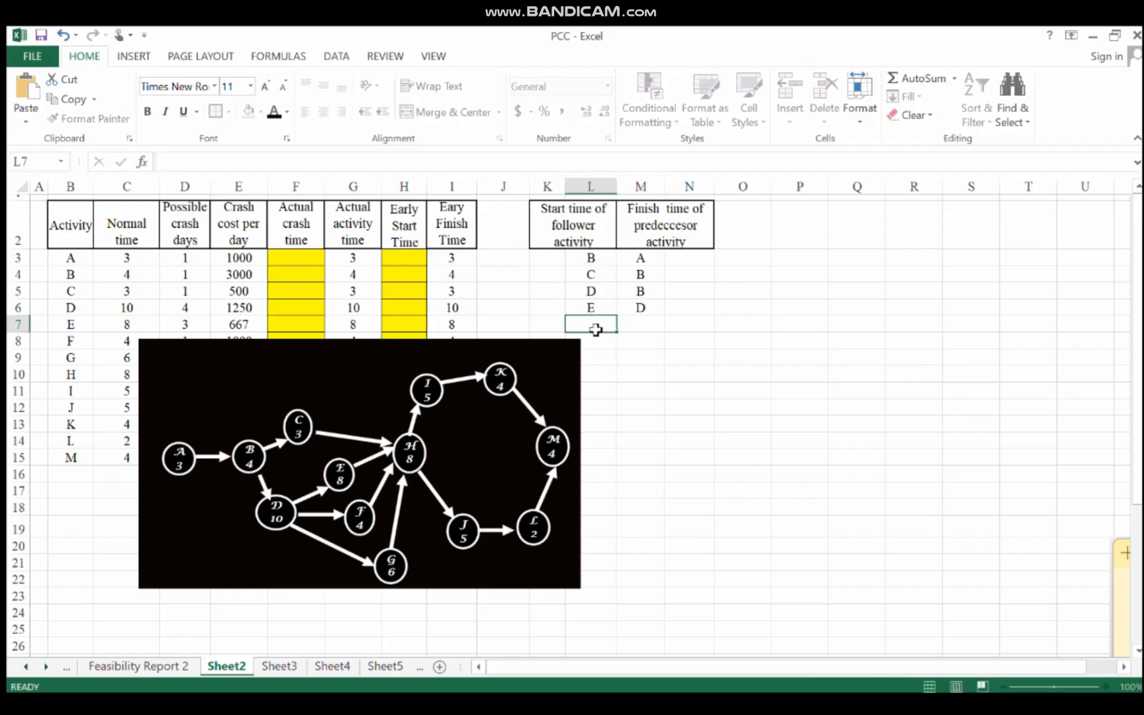
text(F)
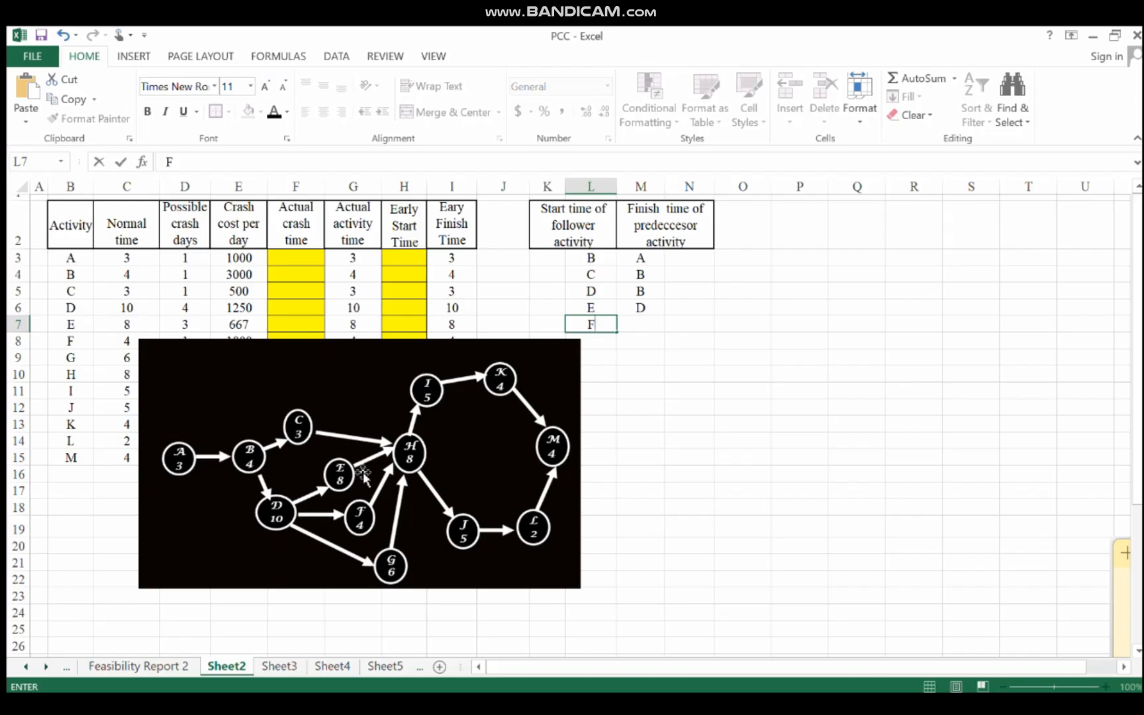
click(637, 328)
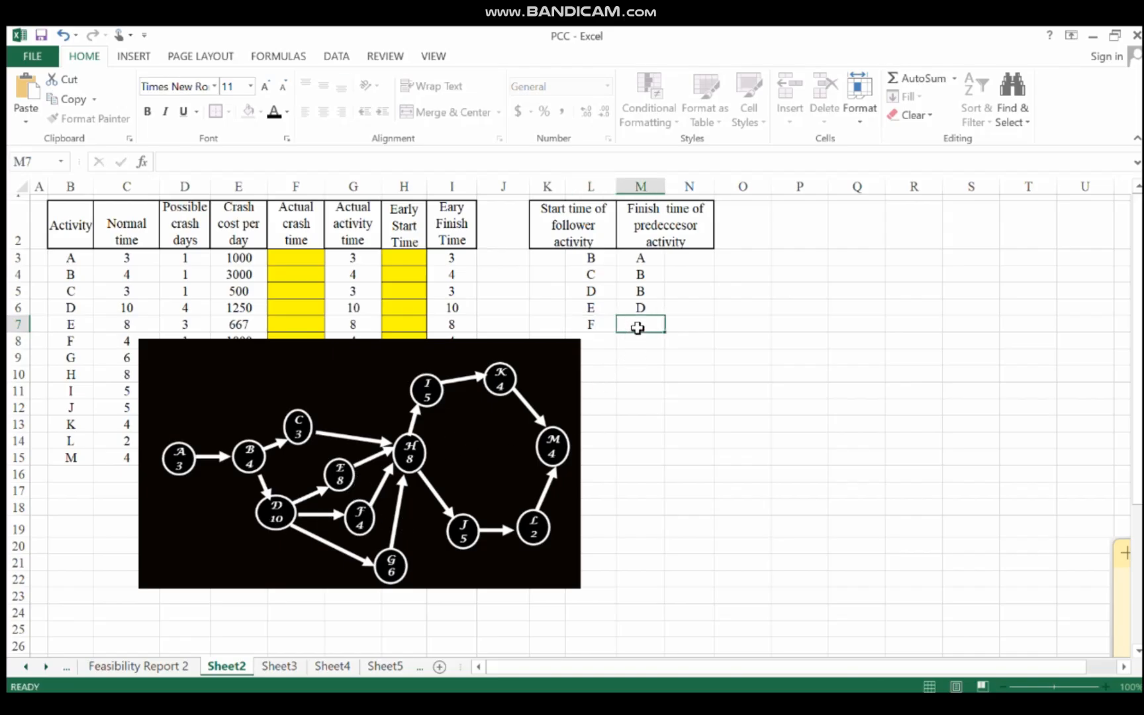
text(D)
Move the network diagram picture to span columns B to J and rows 9 to 23, and list follower G with predecessor D in L8:M8
drag(523, 364, 443, 376)
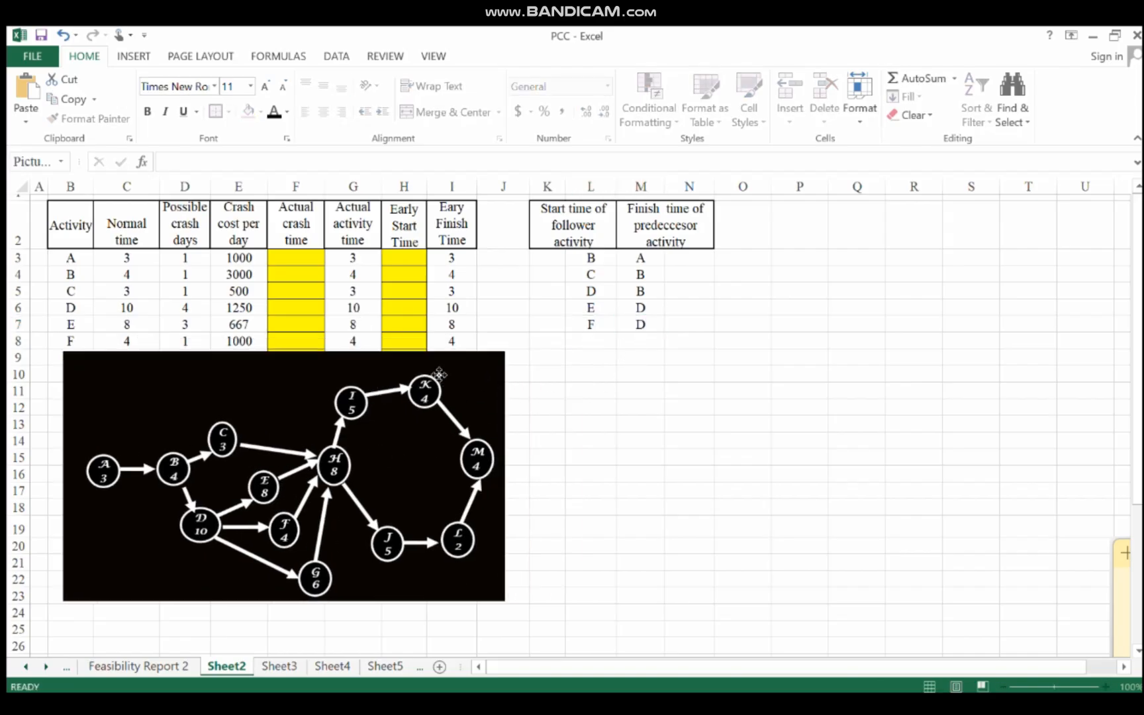
click(592, 343)
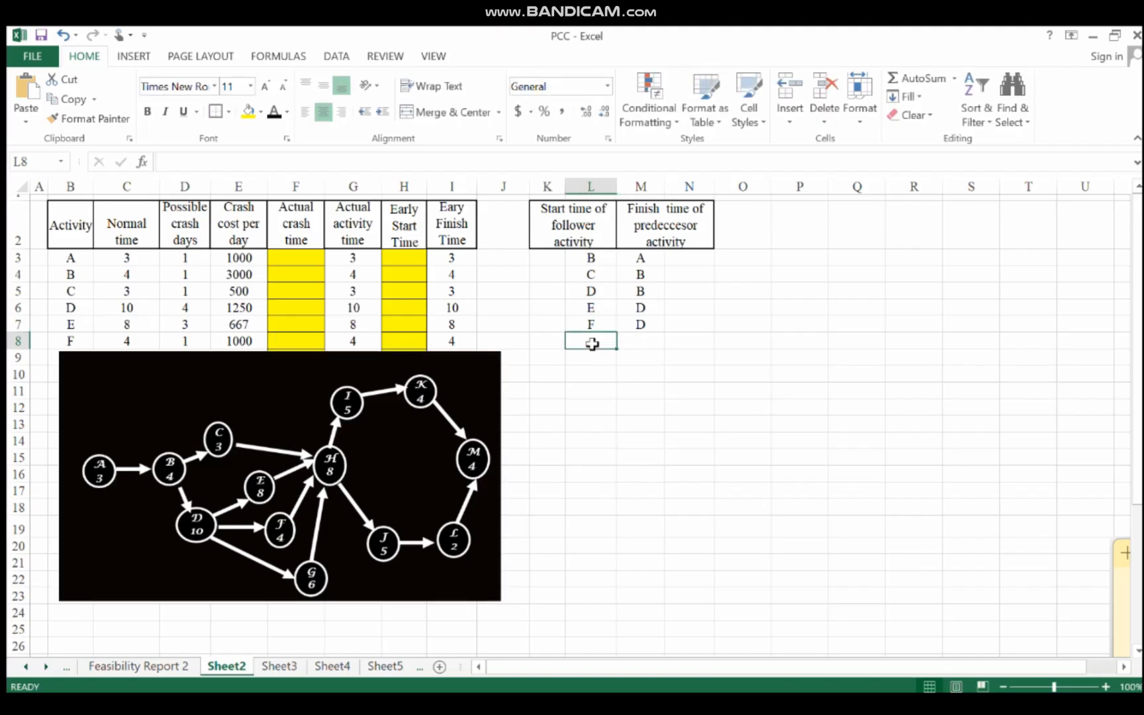
text(G)
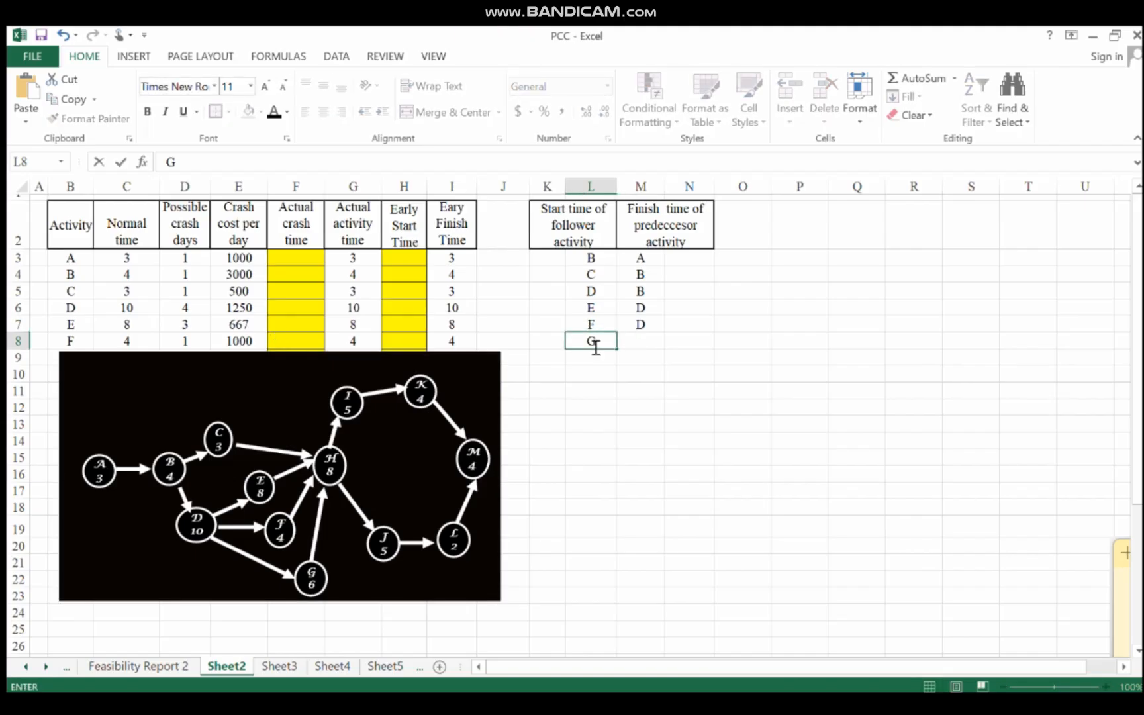
click(643, 341)
text(D)
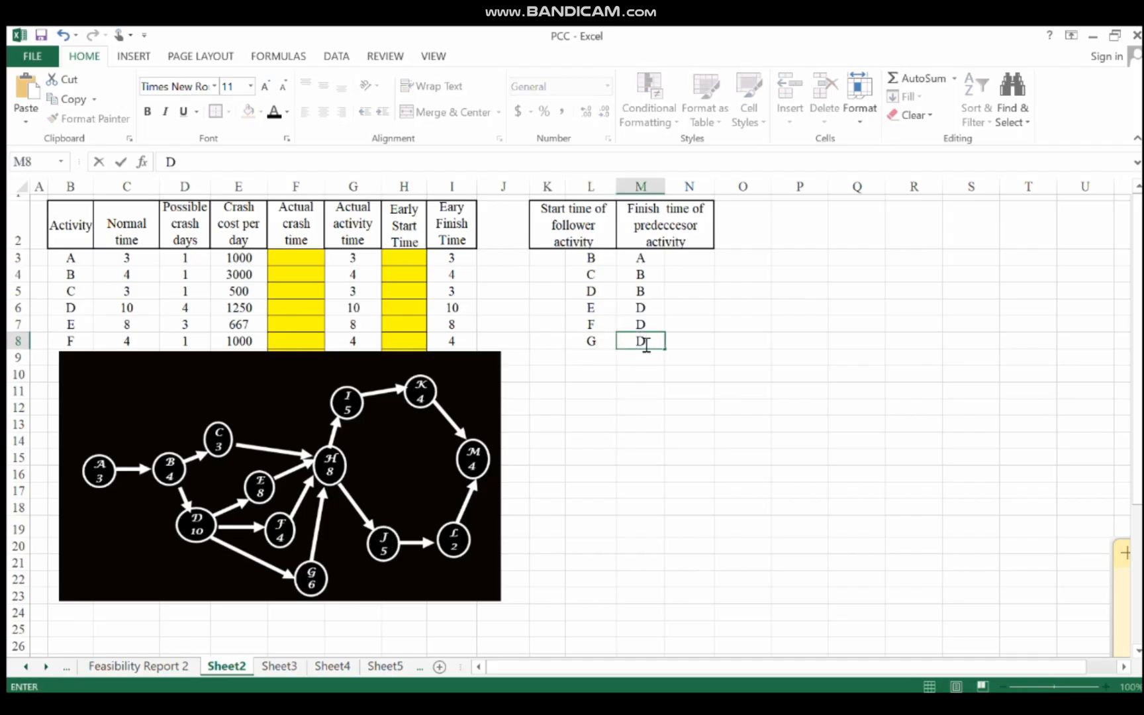
List the first two predecessors of follower H: H with C in L9:M9 and H with E in L10:M10
click(591, 360)
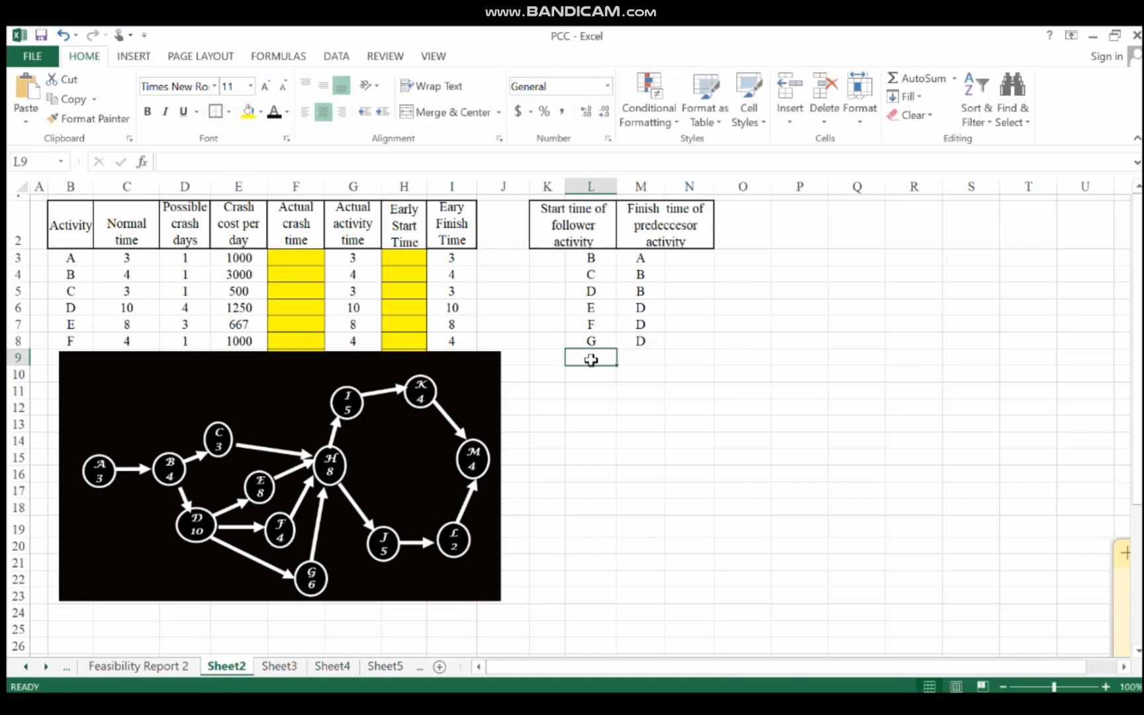
text(H)
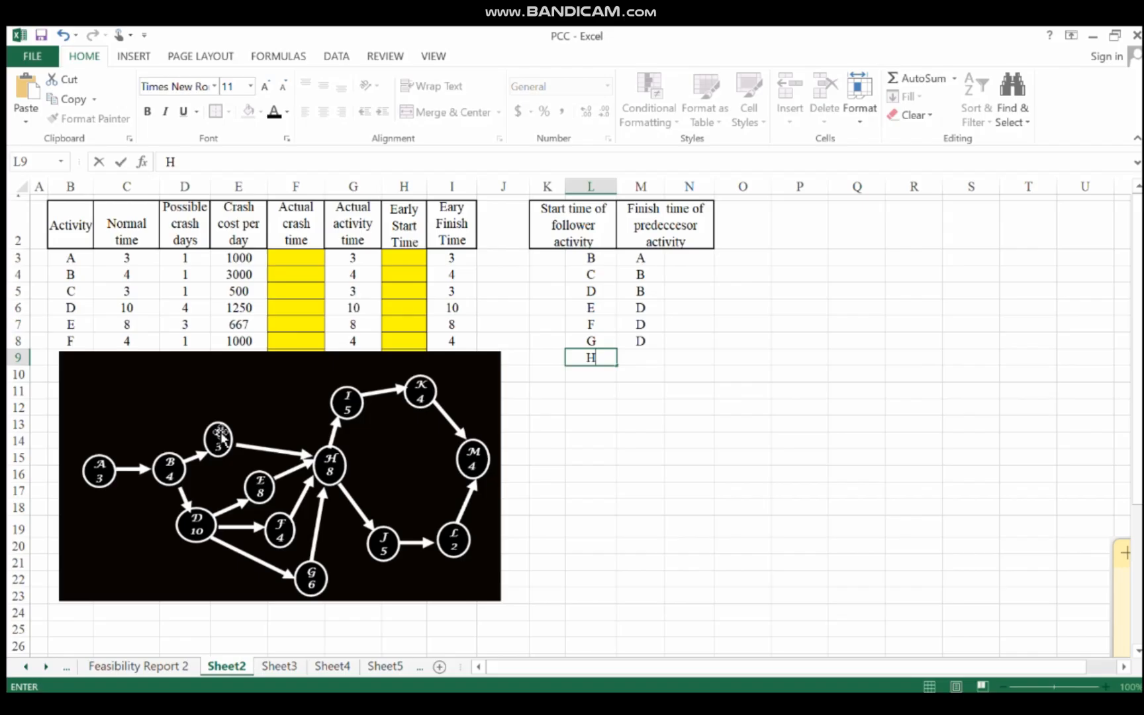
click(643, 358)
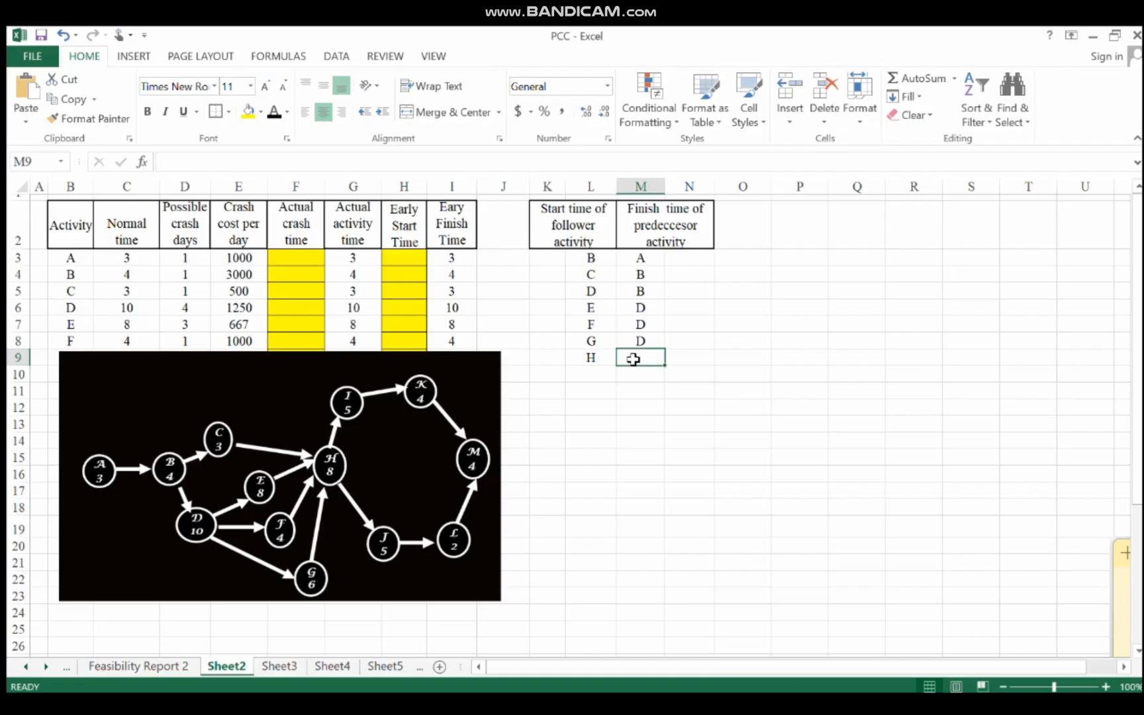
text(C)
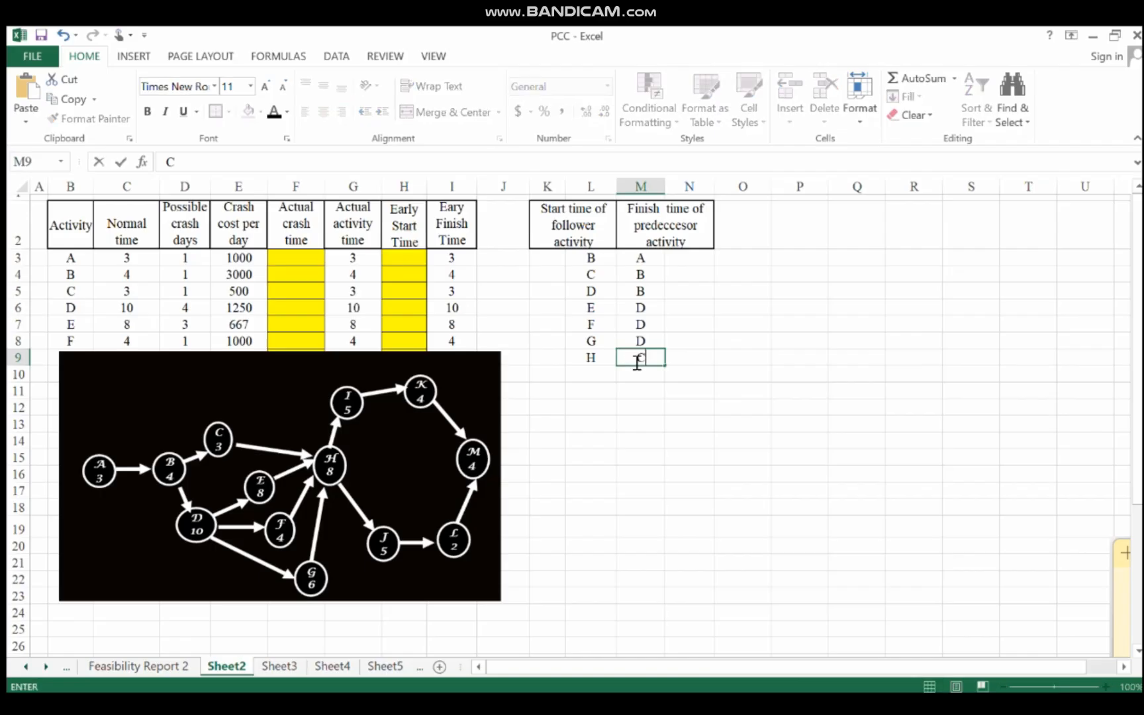
click(588, 375)
text(H)
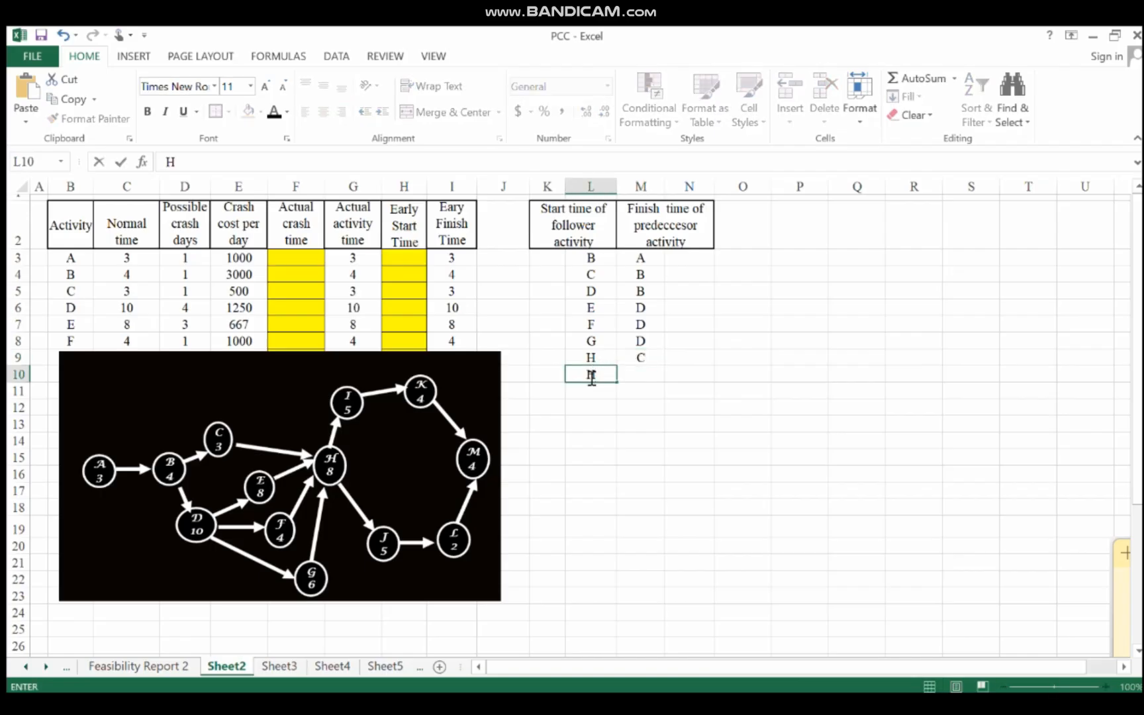
click(642, 374)
text(E)
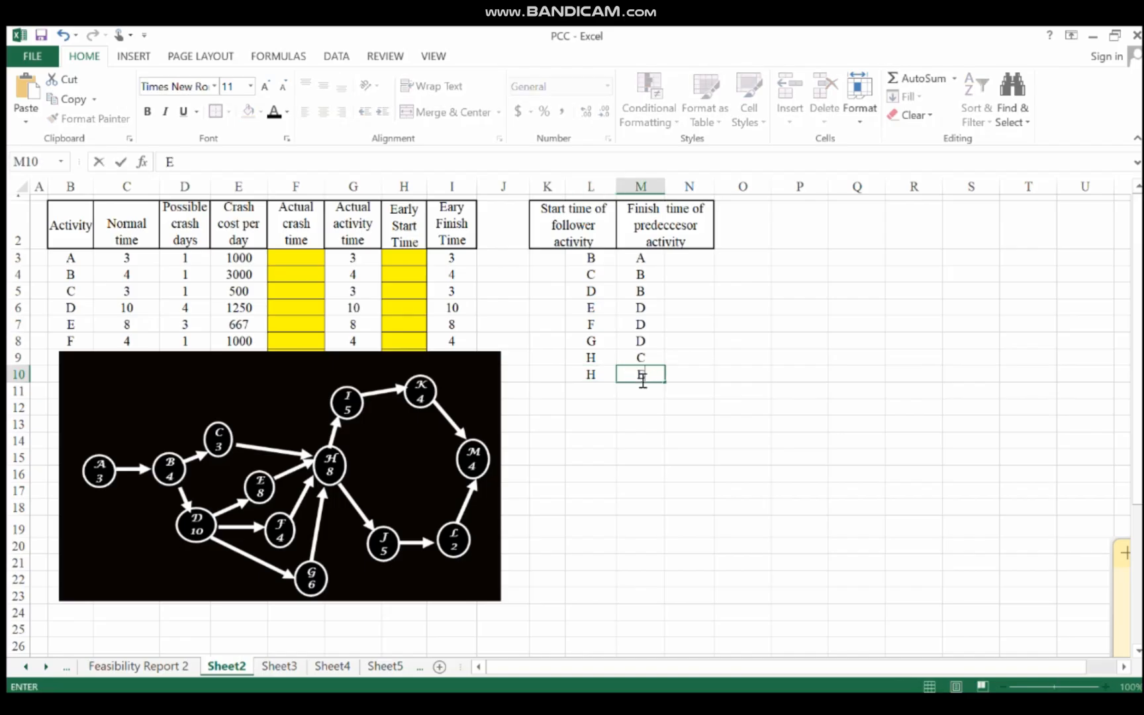
List the other two predecessors of follower H: H with F in L11:M11 and H with G in L12:M12
click(593, 395)
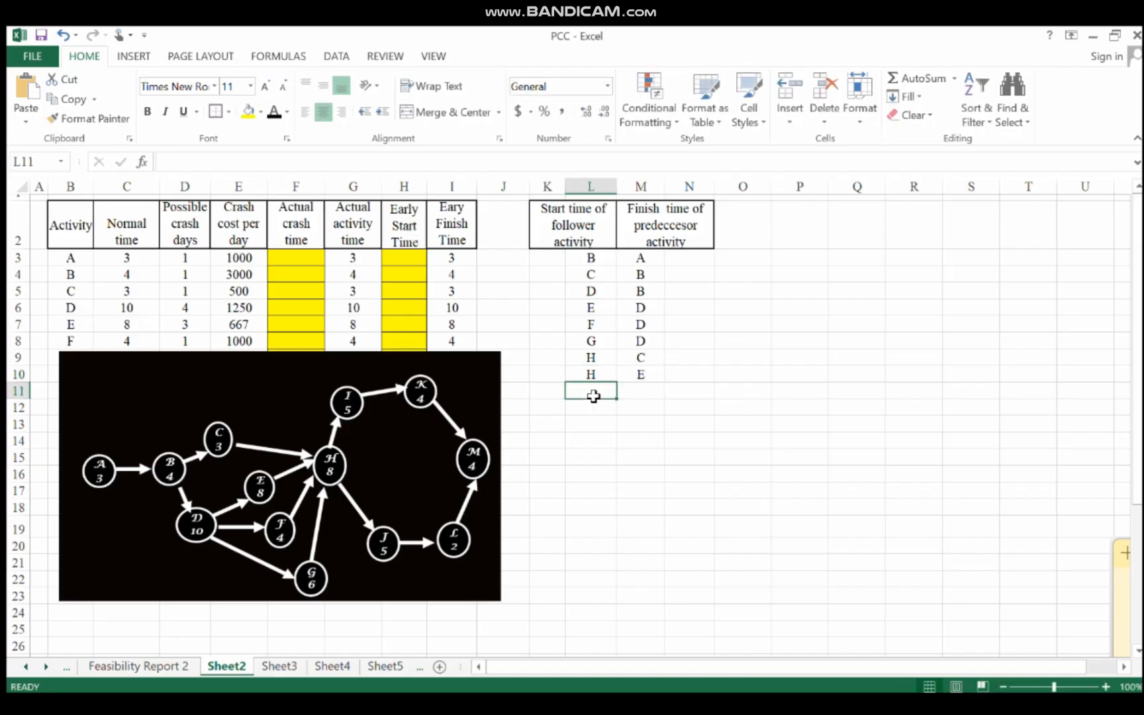
text(H)
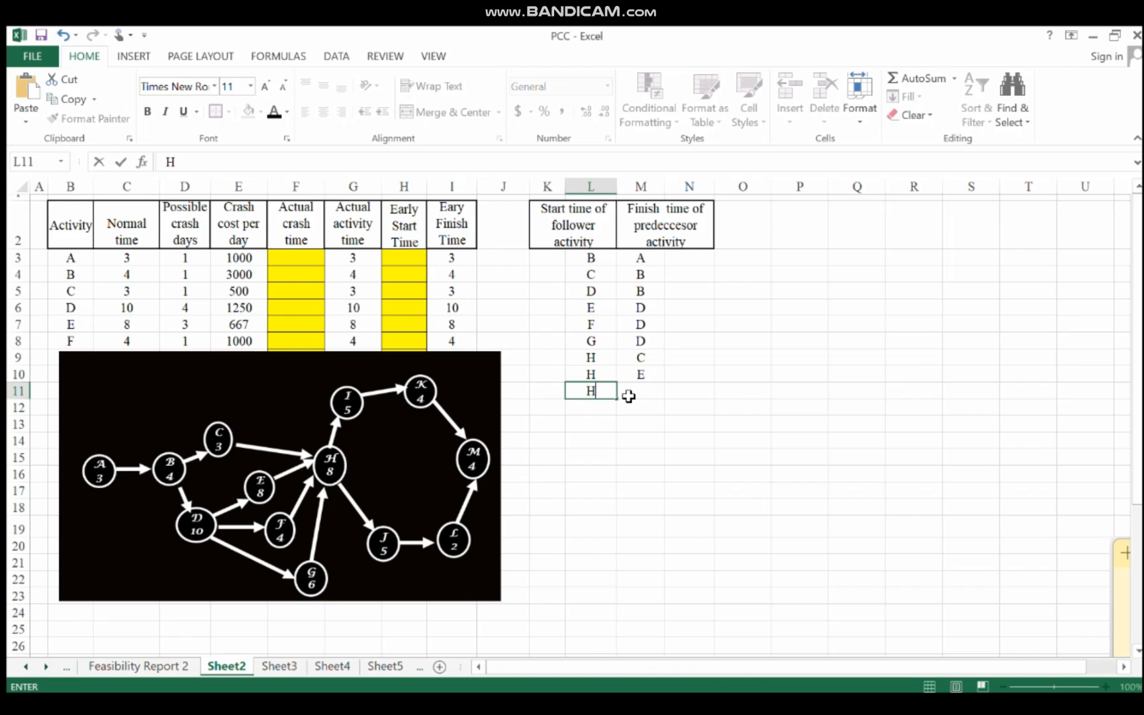
click(641, 393)
text(F)
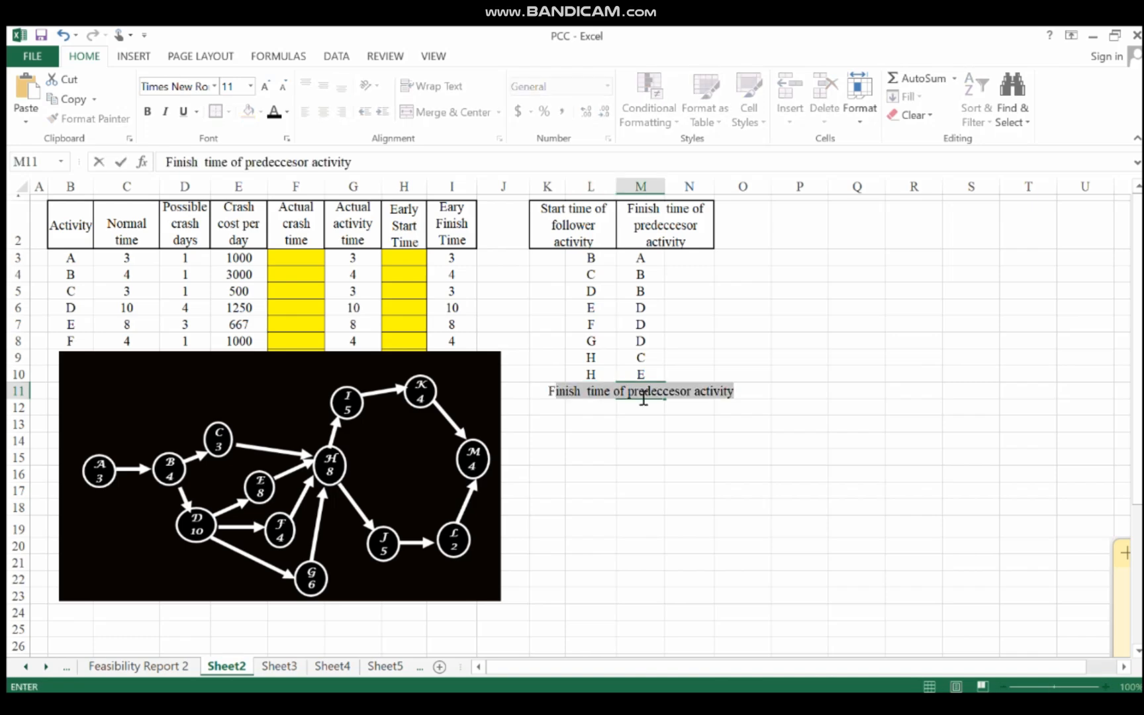
key(BackSpace)
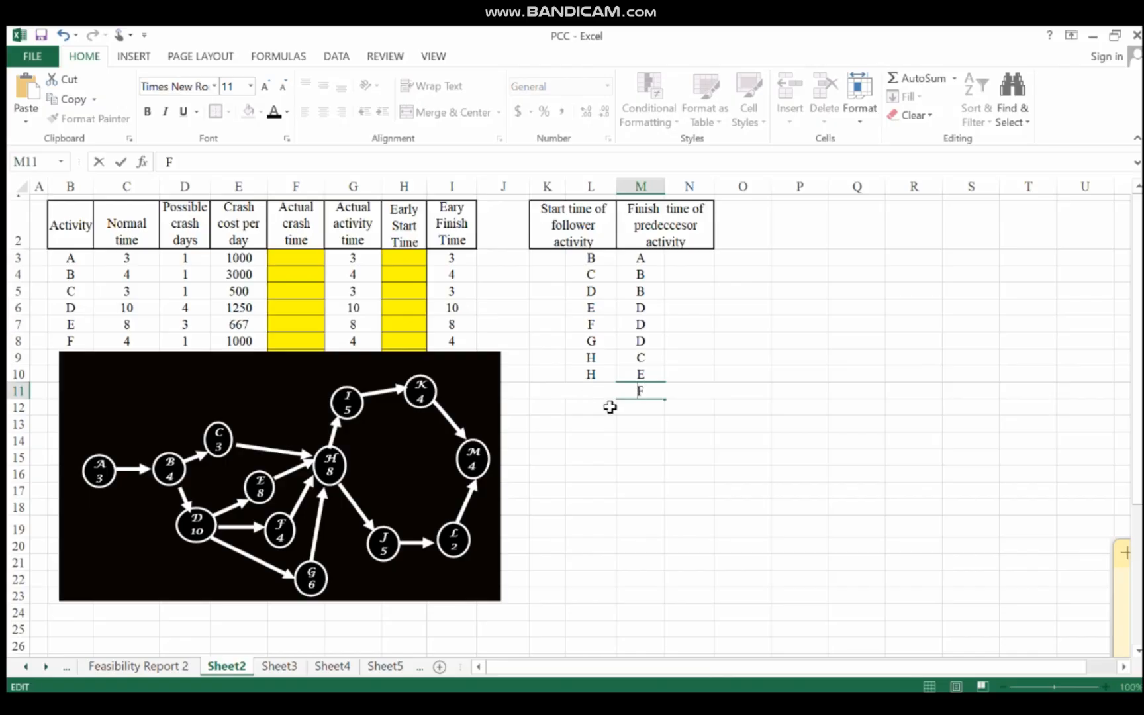
click(610, 407)
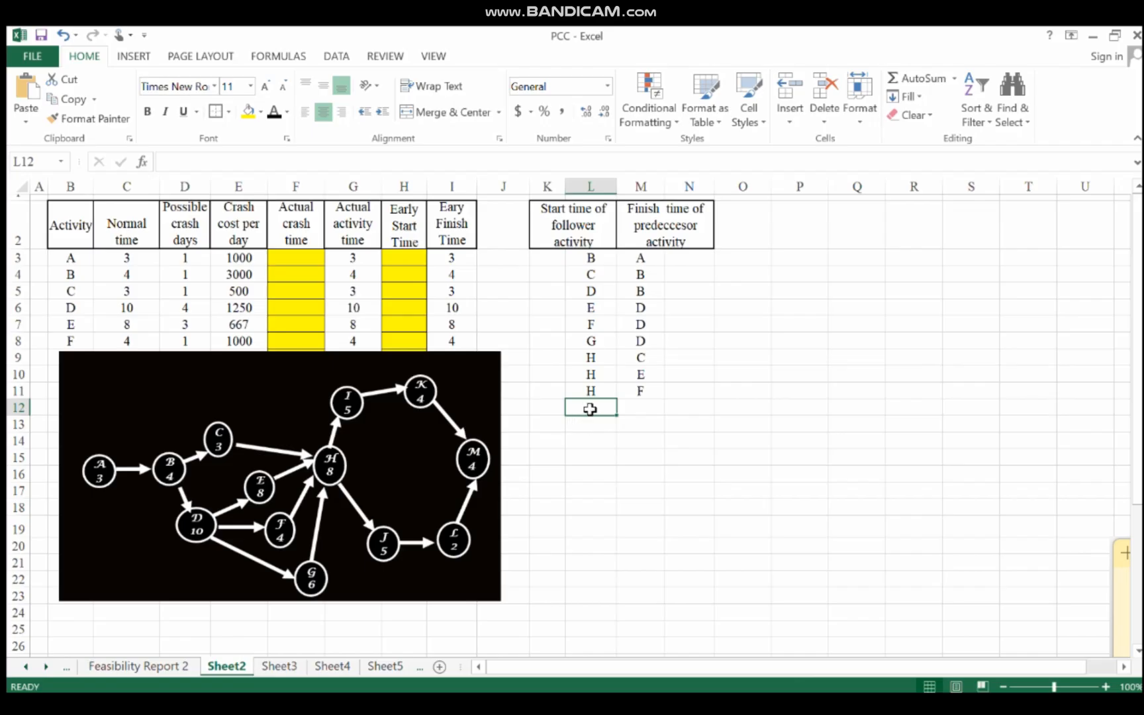
text(H)
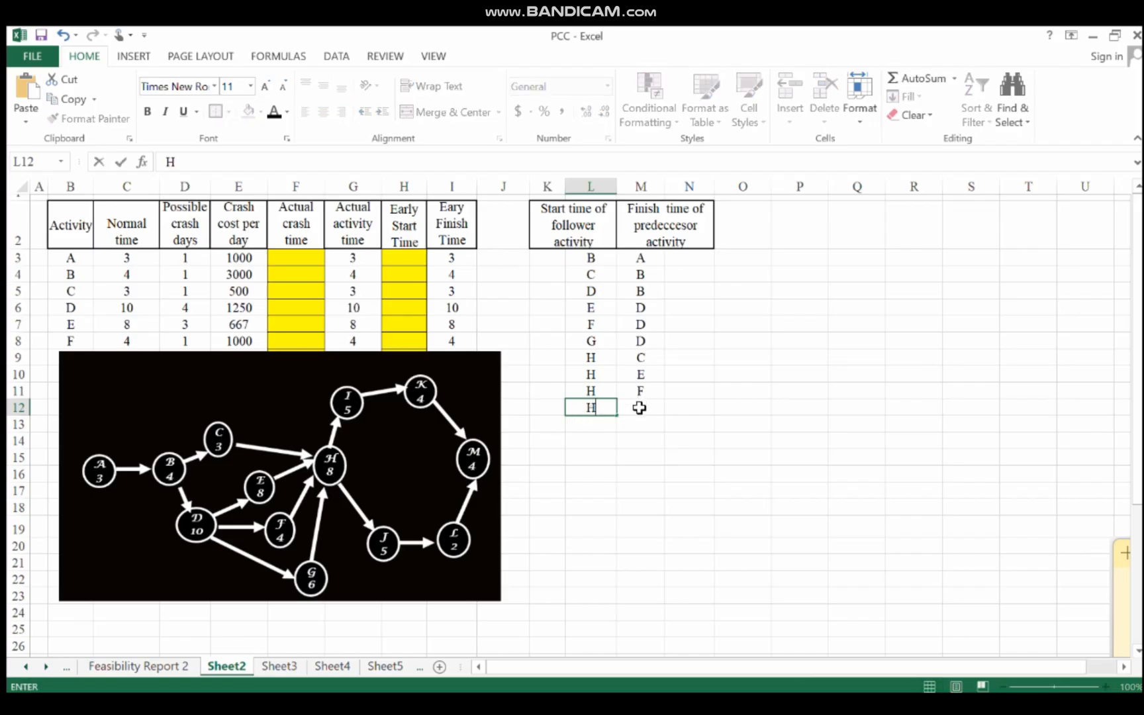
click(640, 407)
text(G)
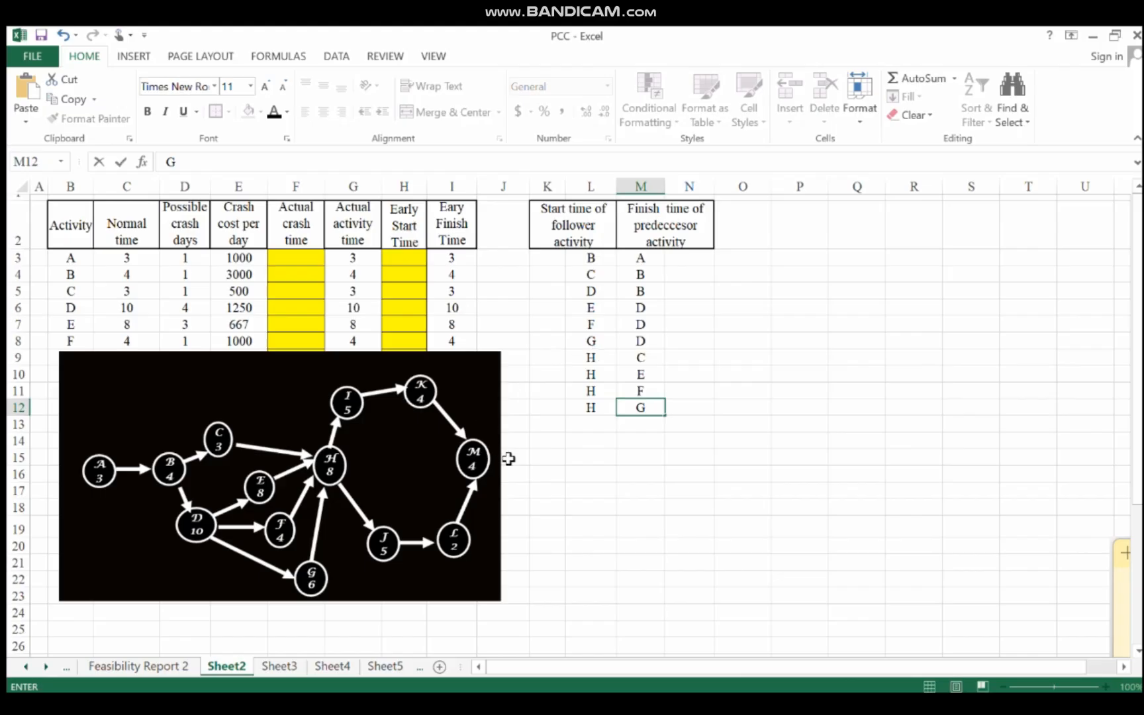
List the two followers of activity H with their predecessor: I with H in L13:M13 and J with H in L14:M14
click(592, 426)
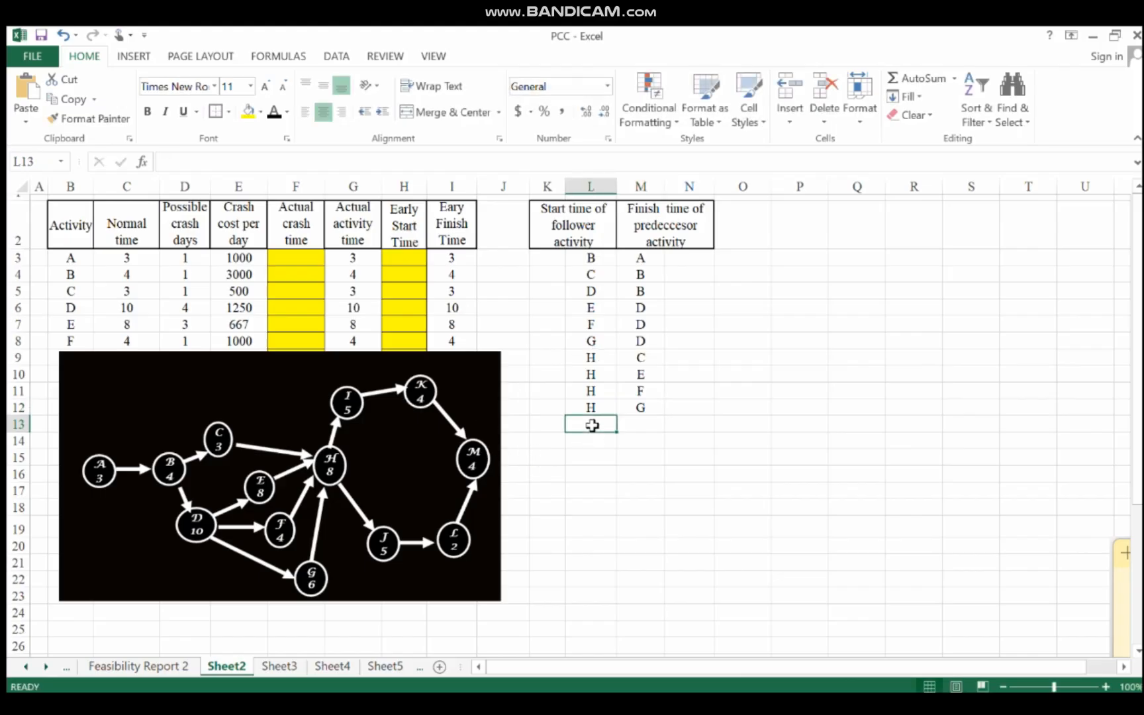
text(I)
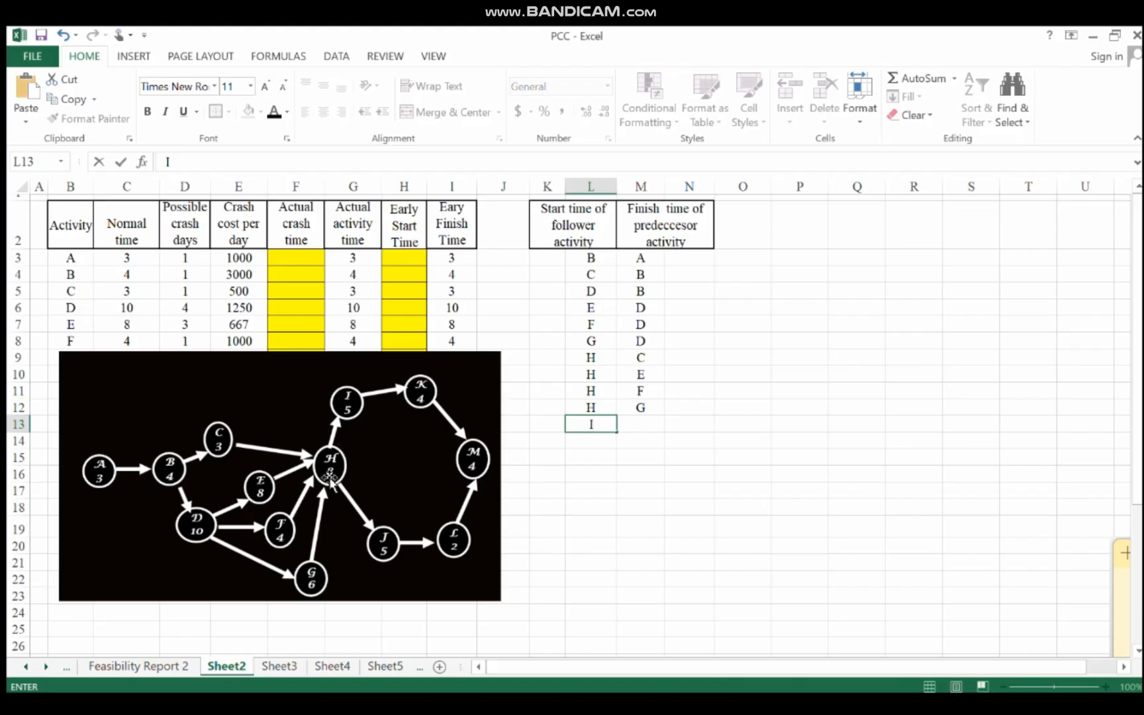
click(637, 430)
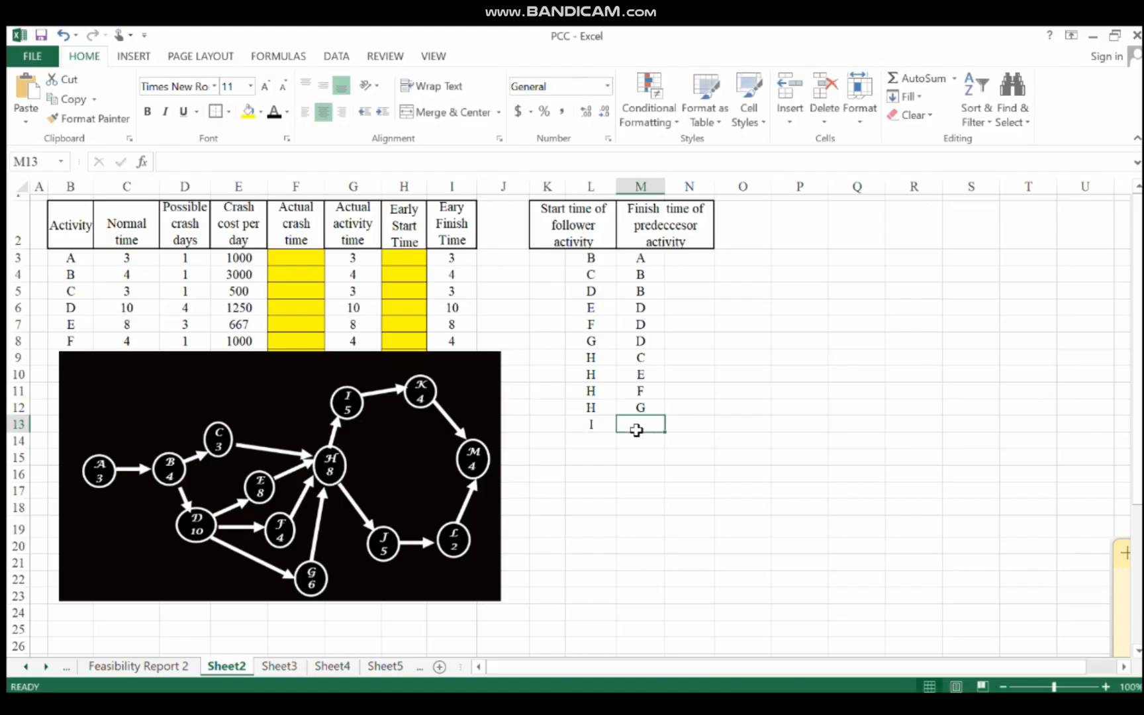
text(H)
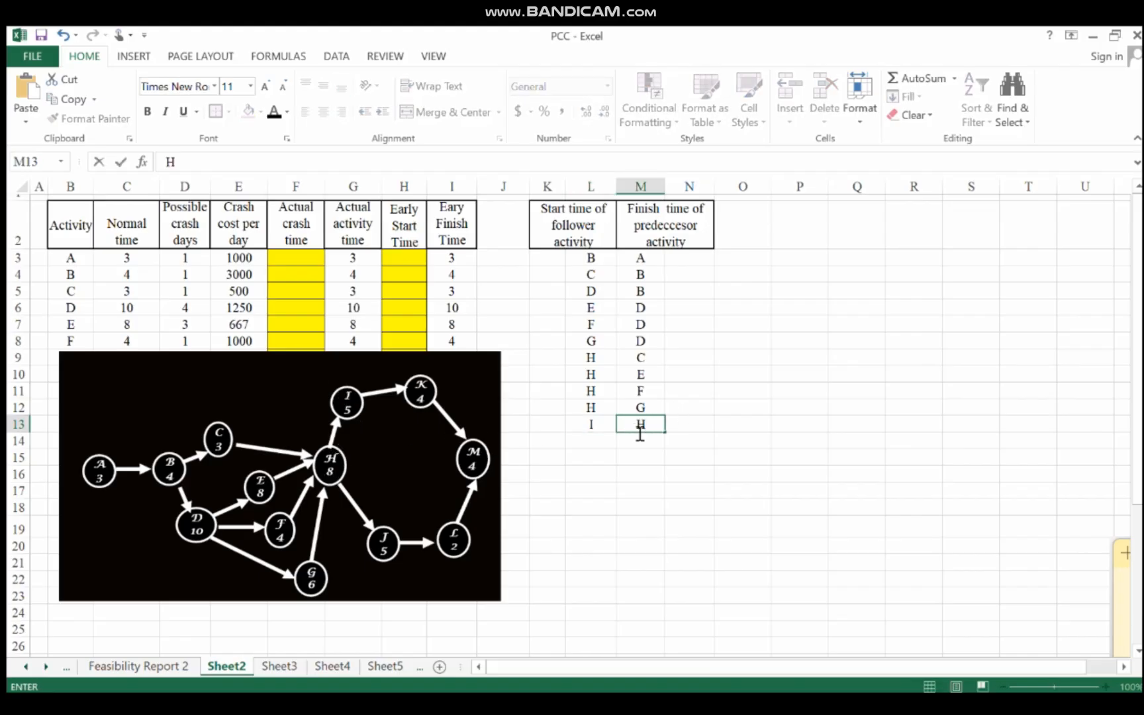
click(592, 442)
text(J)
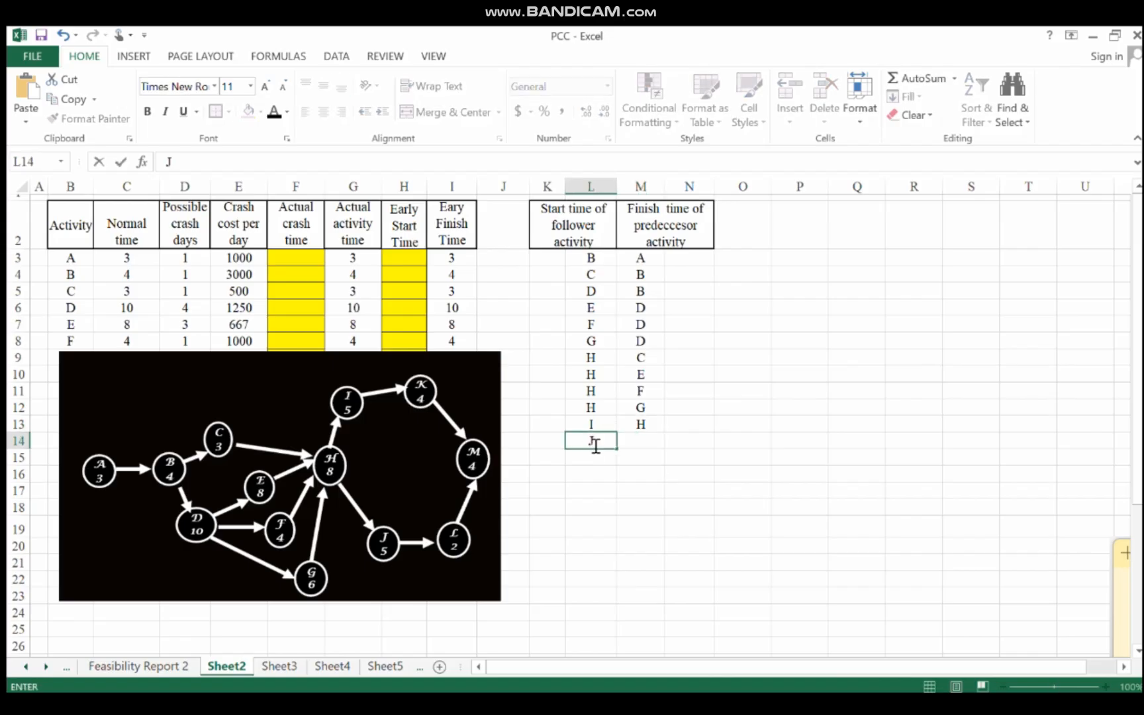
click(643, 443)
text(H)
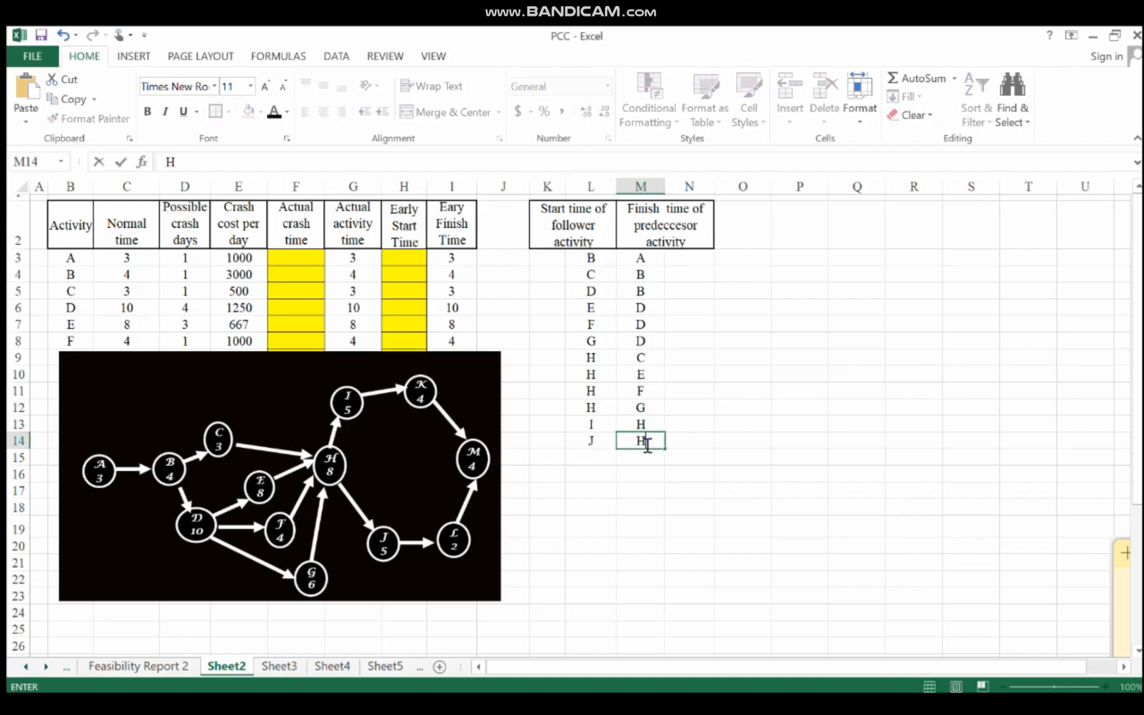
List follower K with predecessor I in L15:M15 and follower L with predecessor J in L16:M16
click(591, 464)
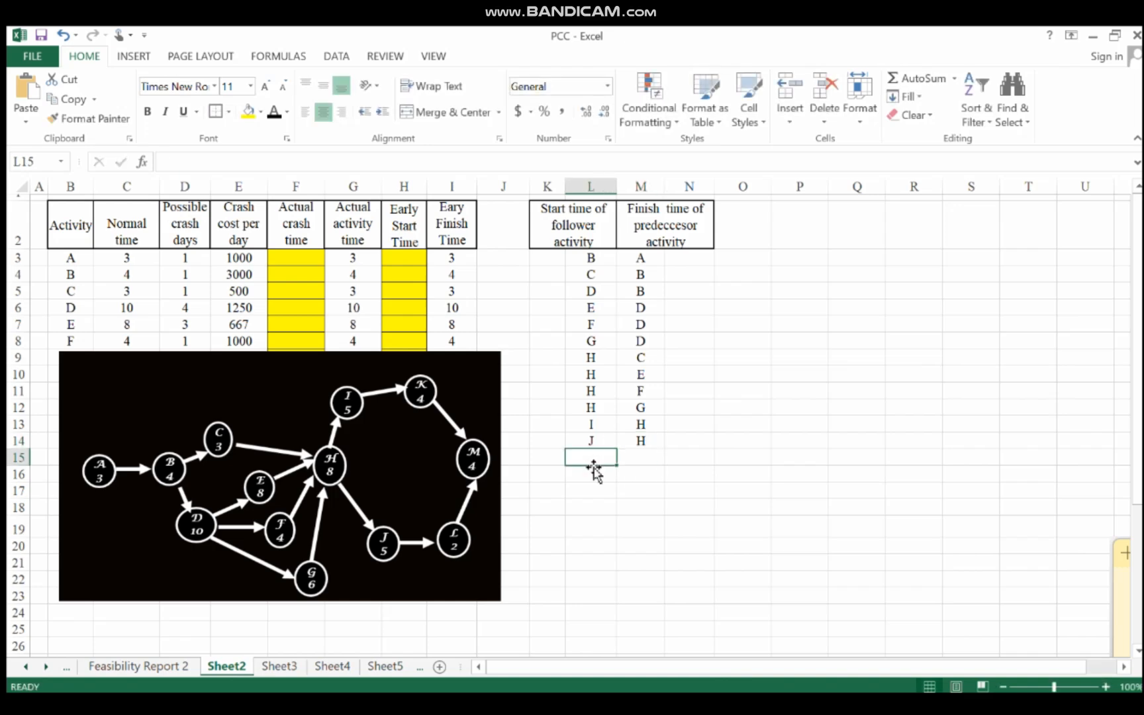
text(K)
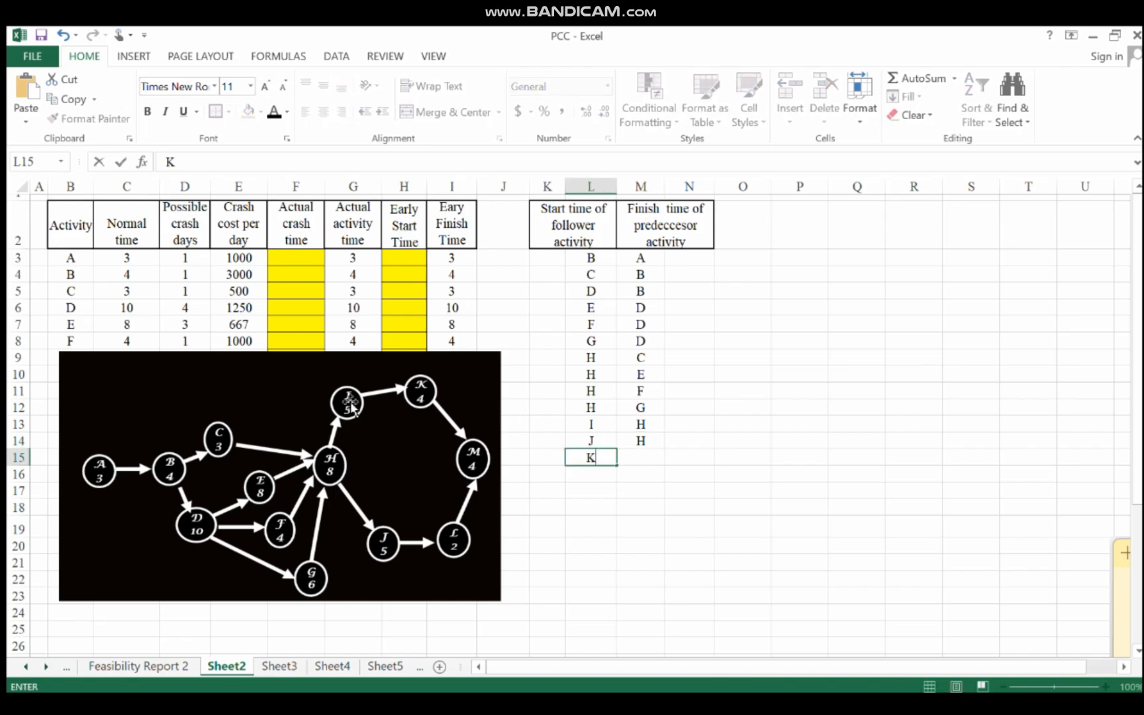
click(632, 461)
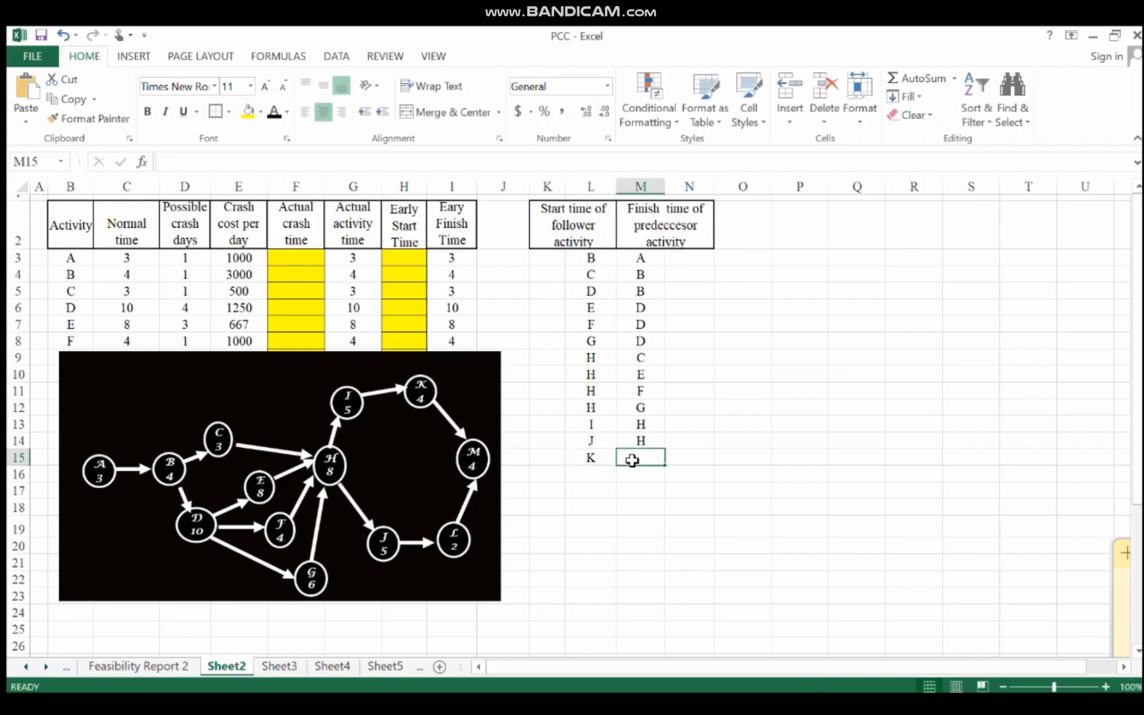
text(J)
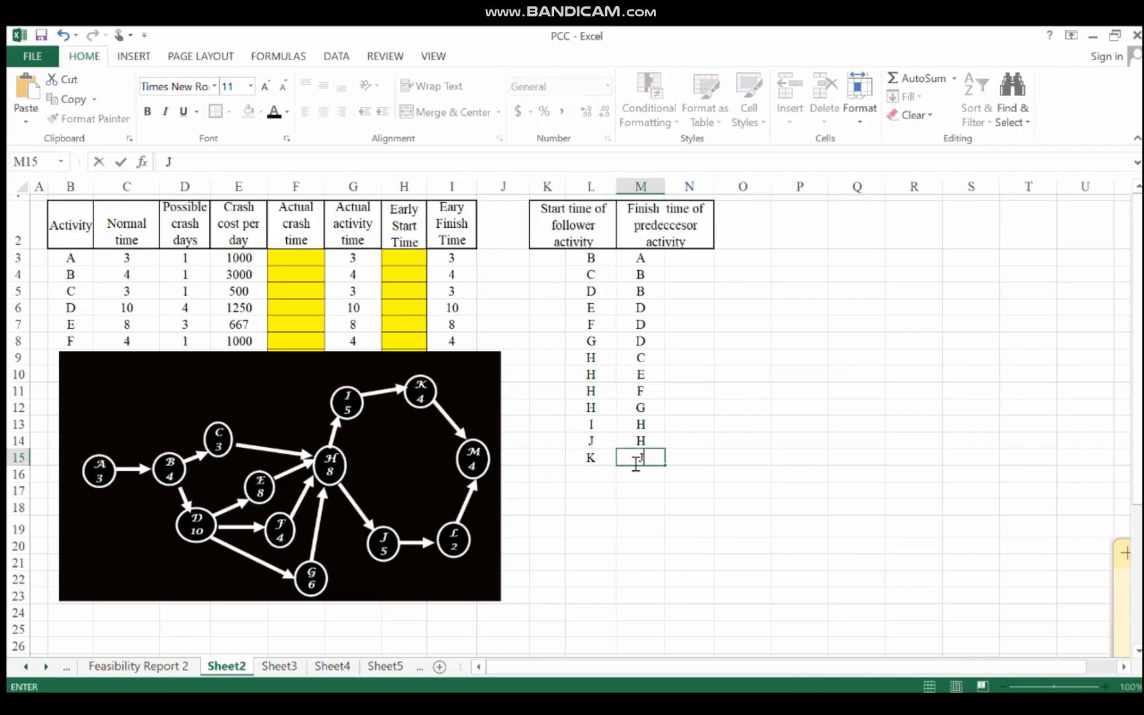
click(583, 476)
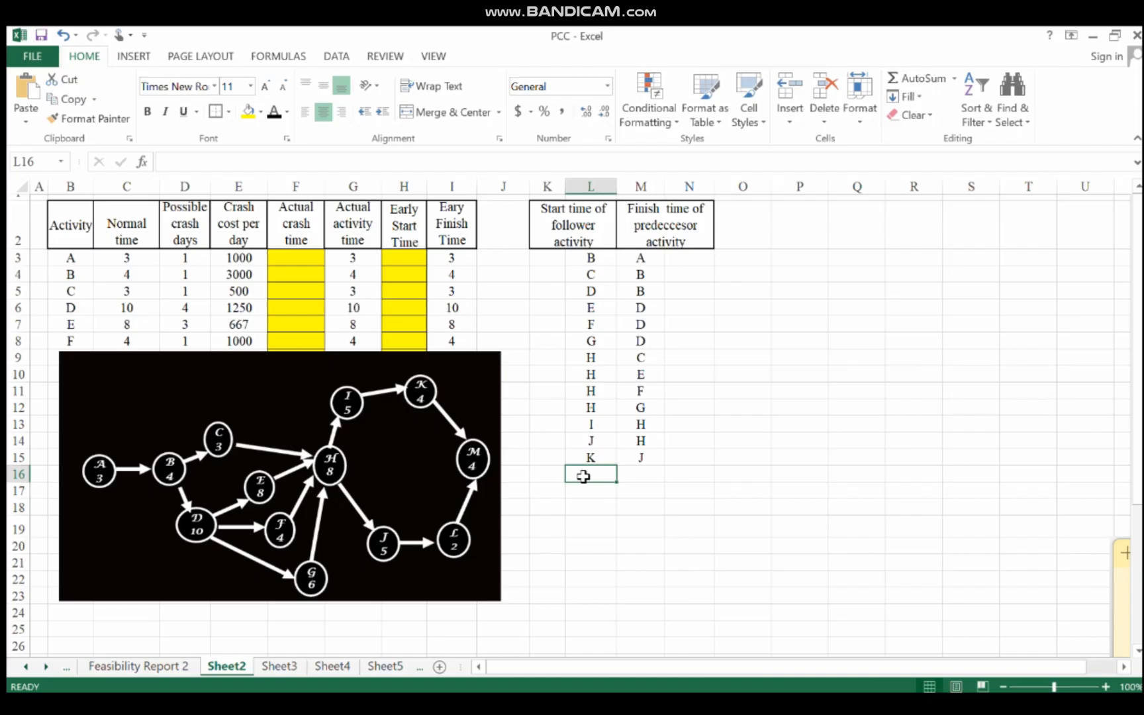
text(L)
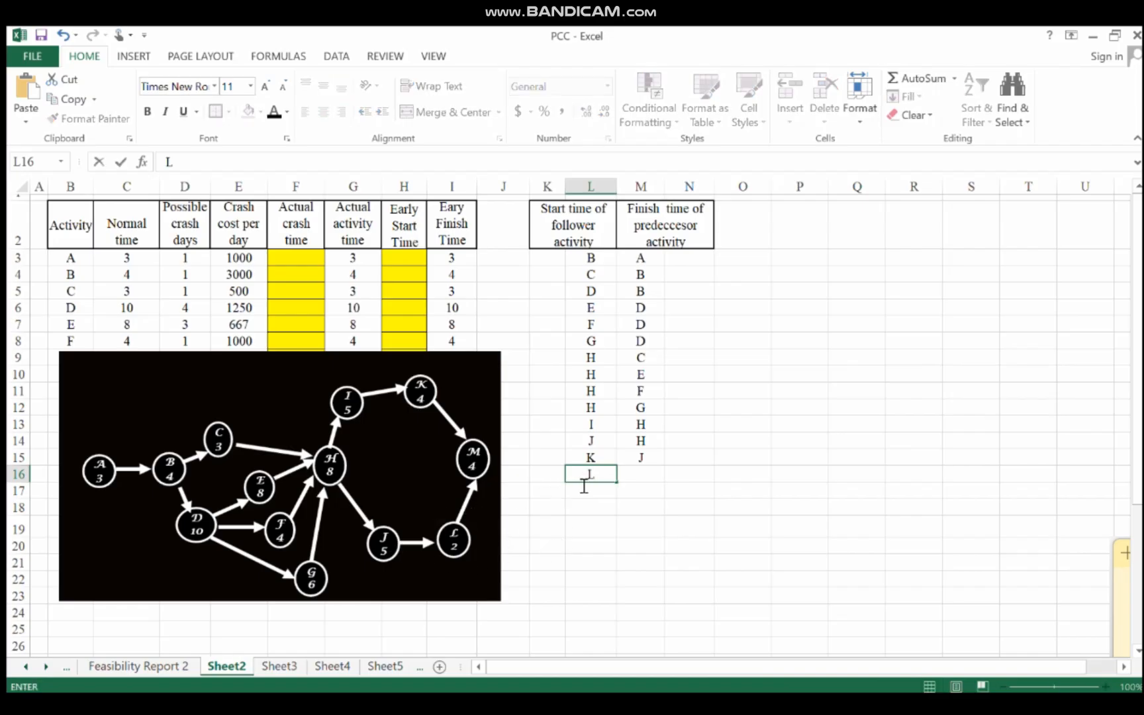
click(644, 460)
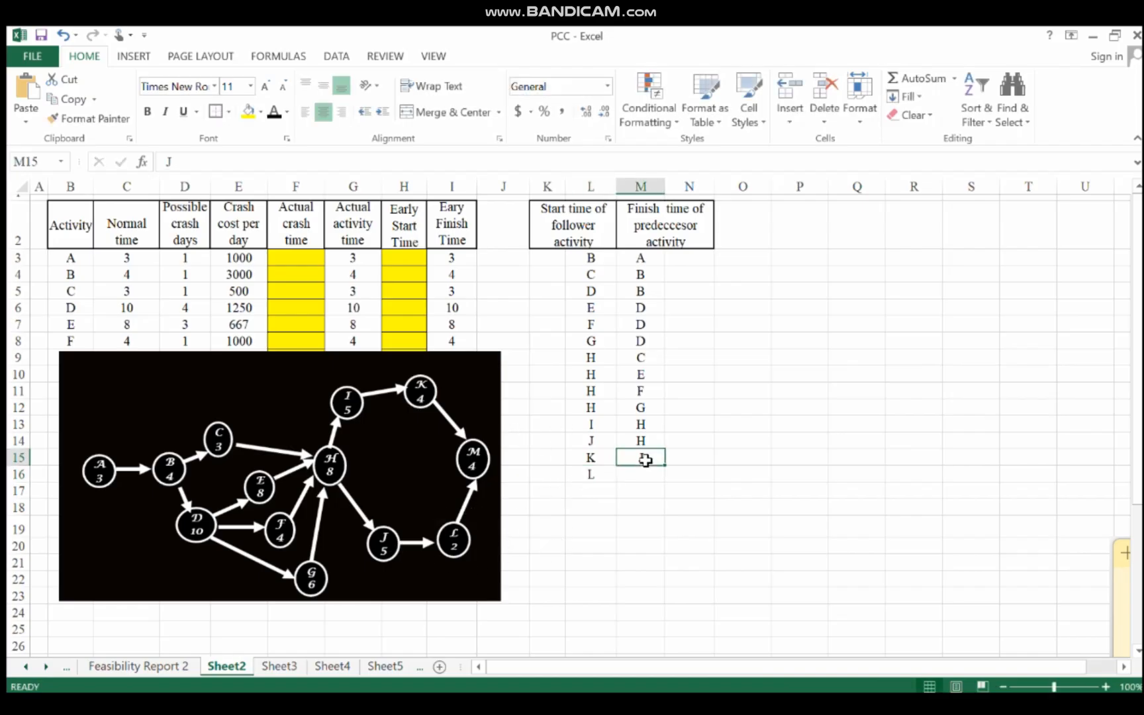
text(I)
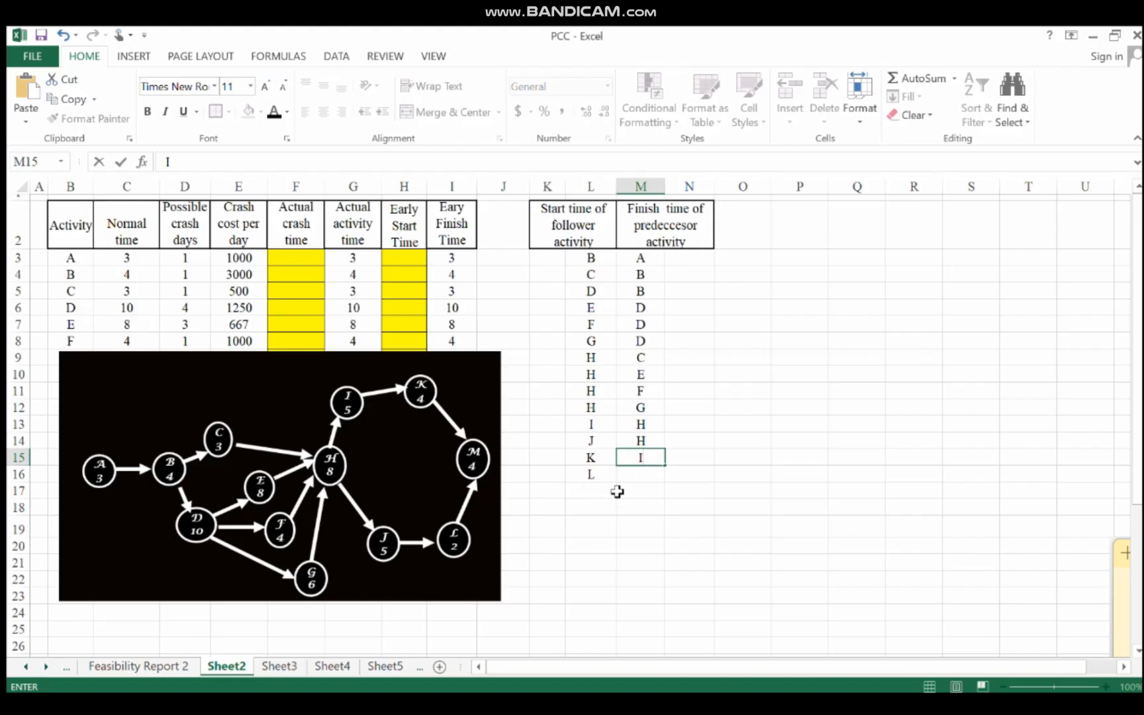
click(591, 473)
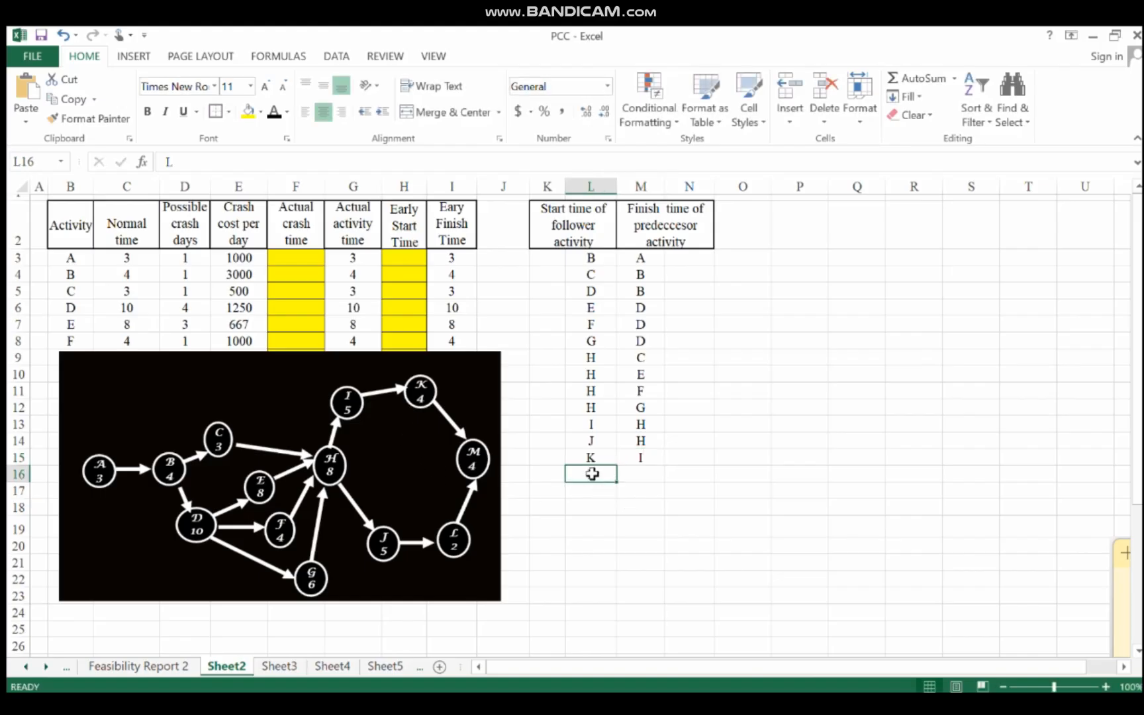
click(645, 475)
text(J)
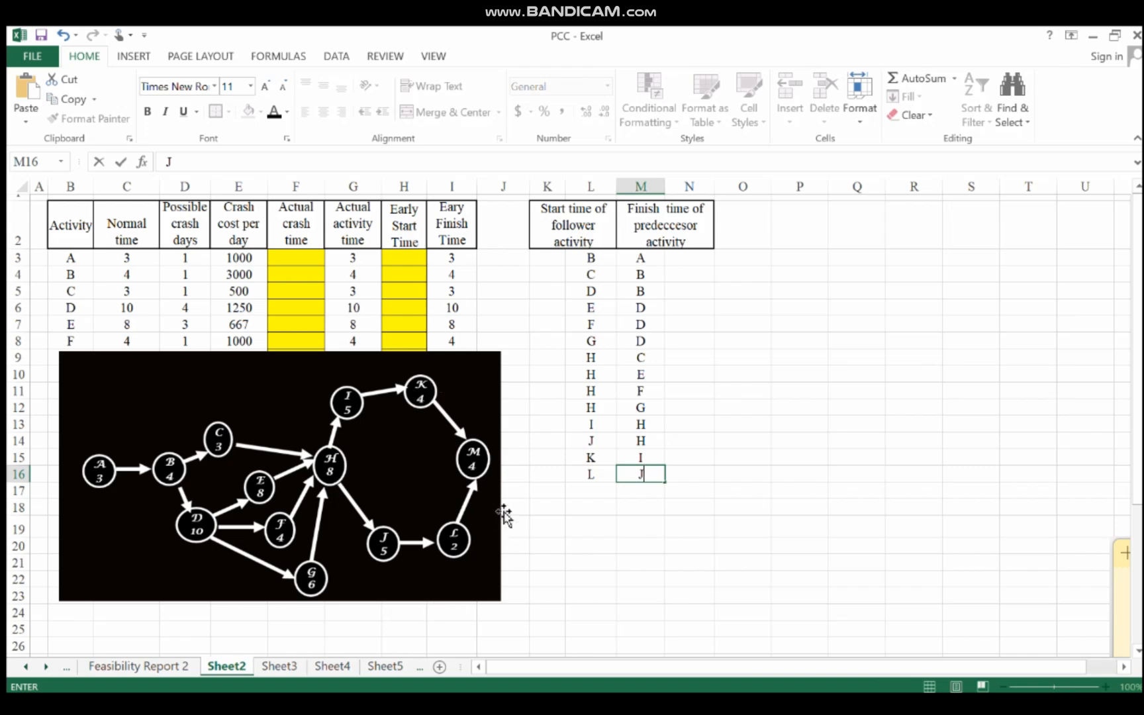
List the two predecessors of follower M: M with K in L17:M17 and M with L in L18:M18
click(589, 494)
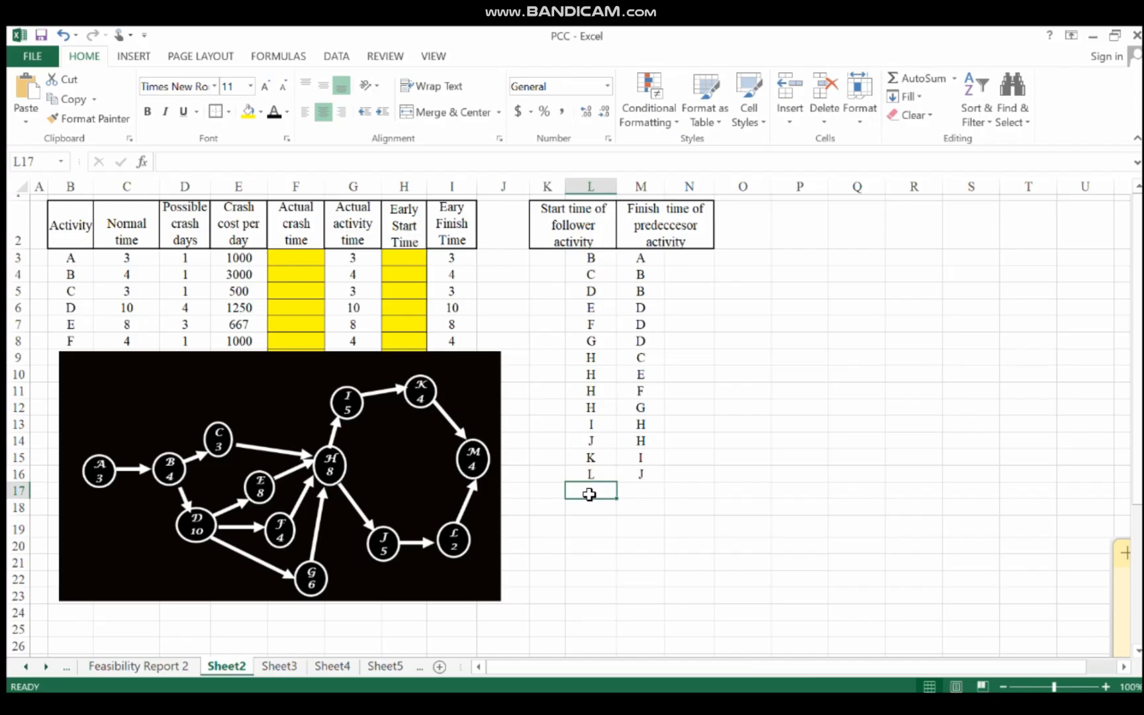
text(M)
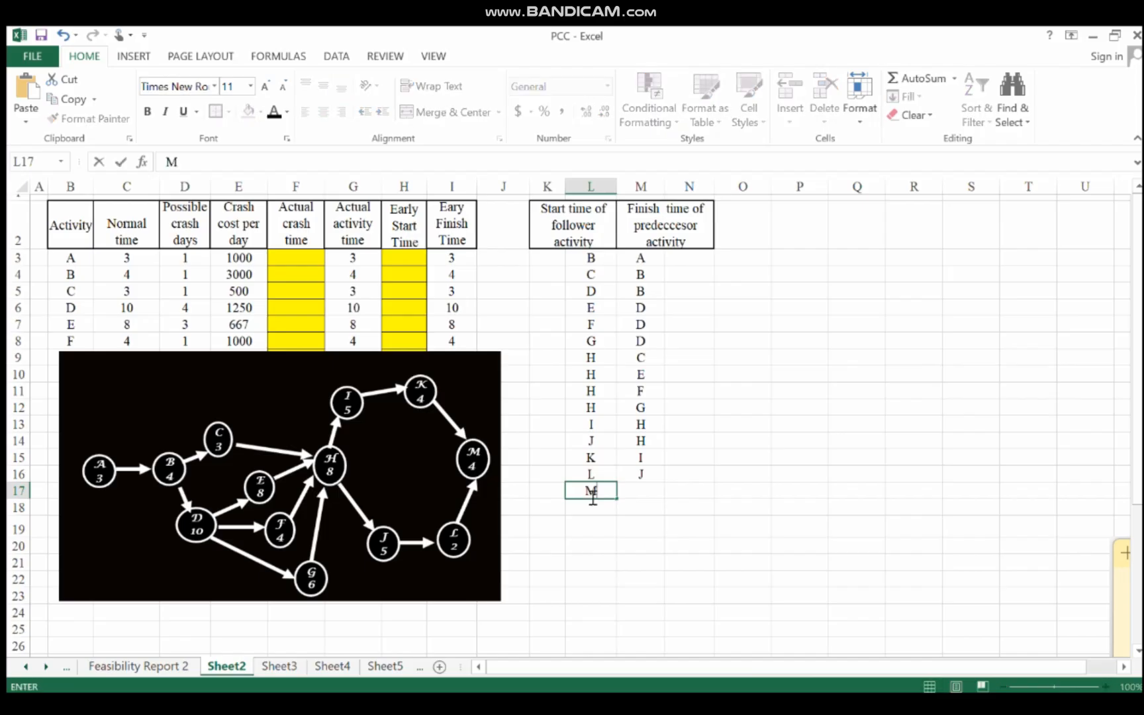
click(637, 493)
text(K)
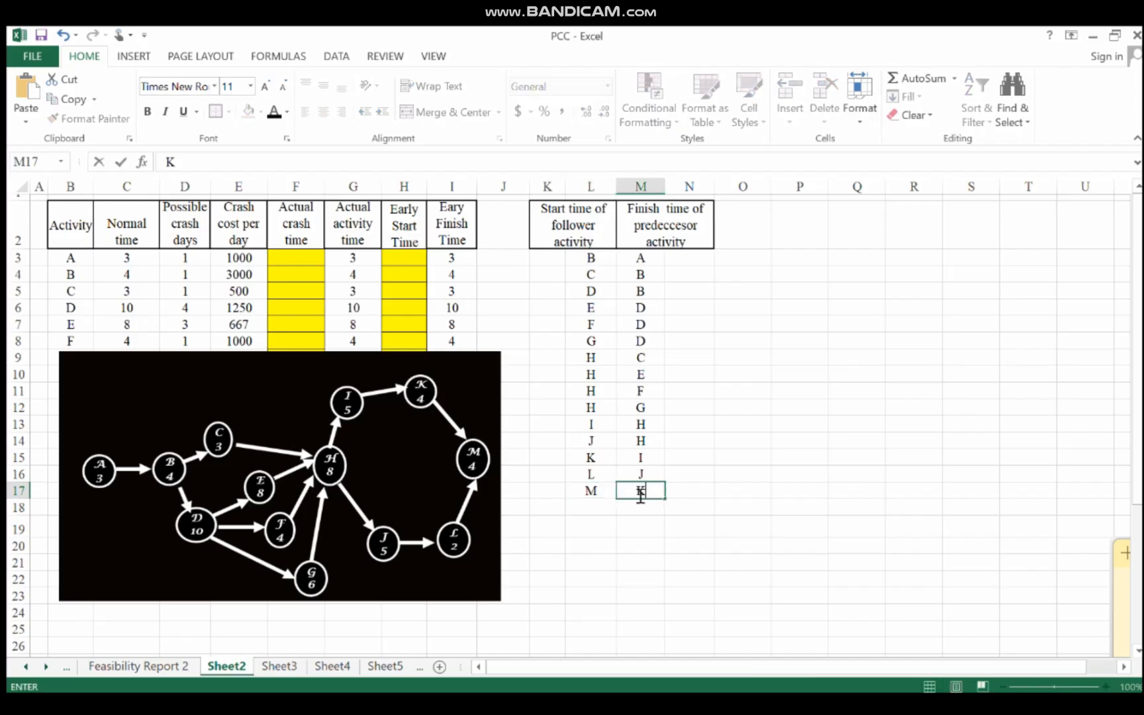
click(596, 508)
text(M)
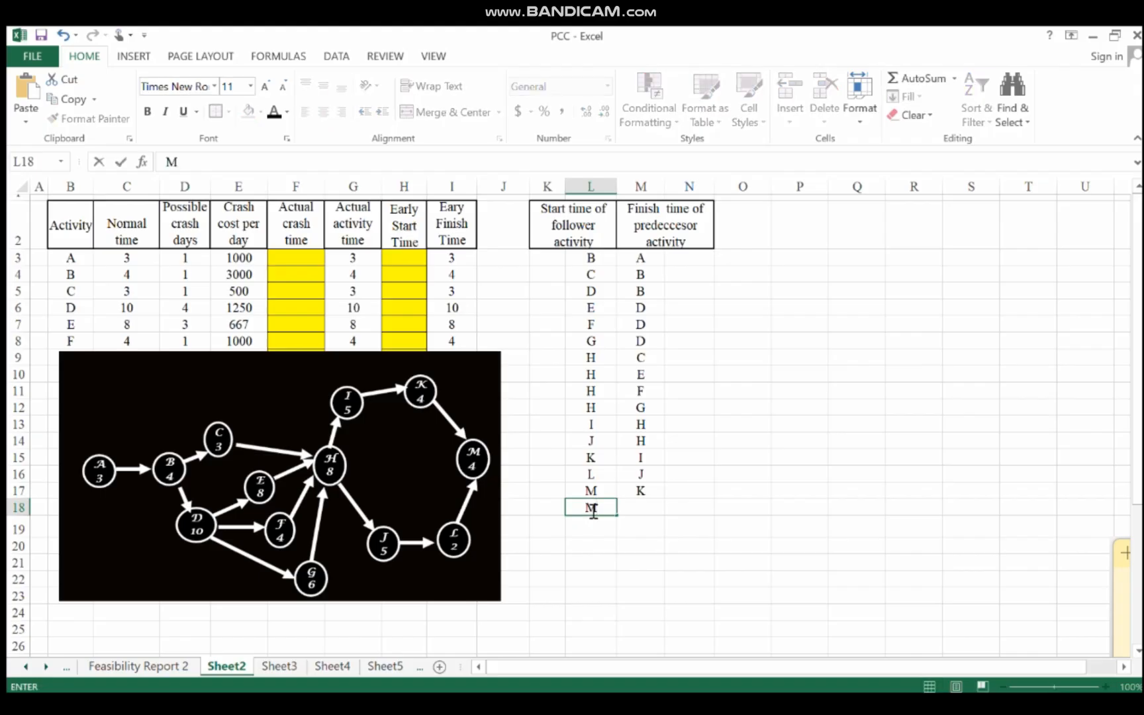
click(643, 508)
text(L)
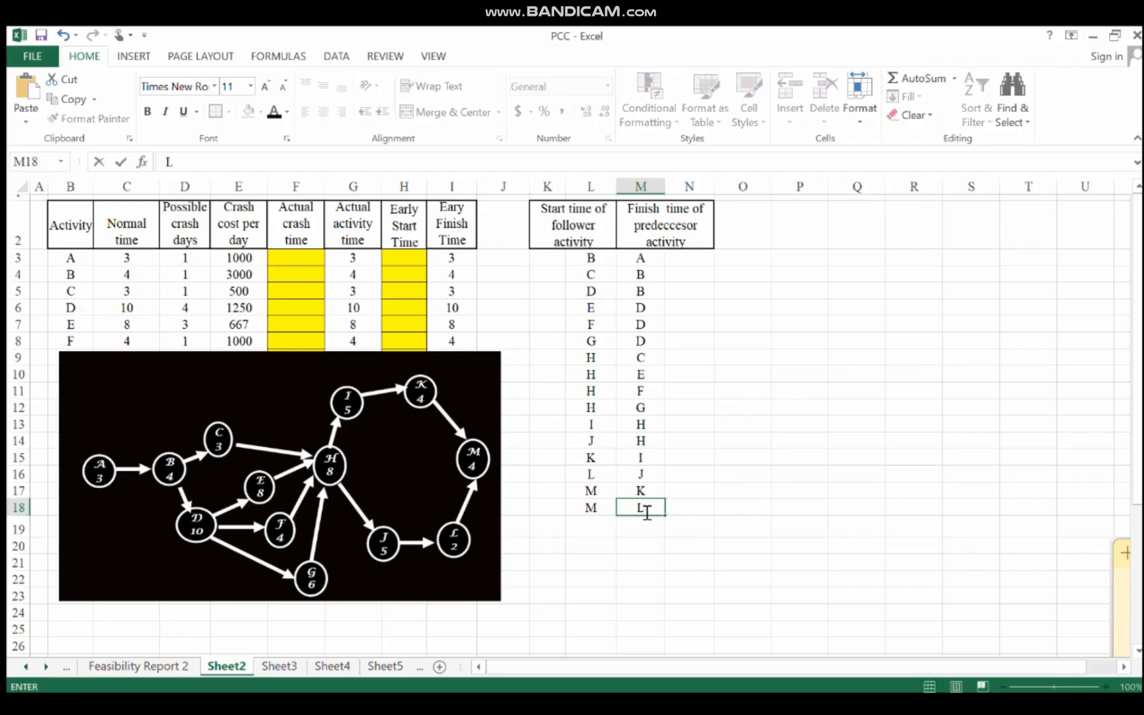
click(690, 341)
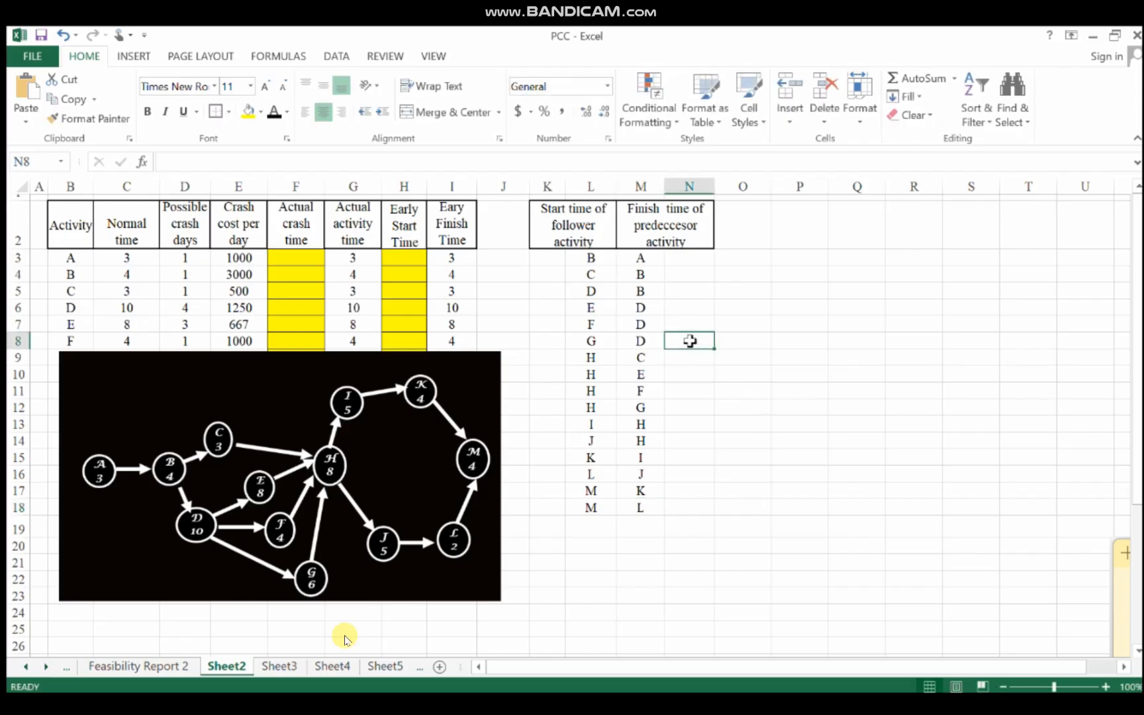
Move the network diagram picture down below the activity table so that rows 9 to 15 are uncovered
click(555, 260)
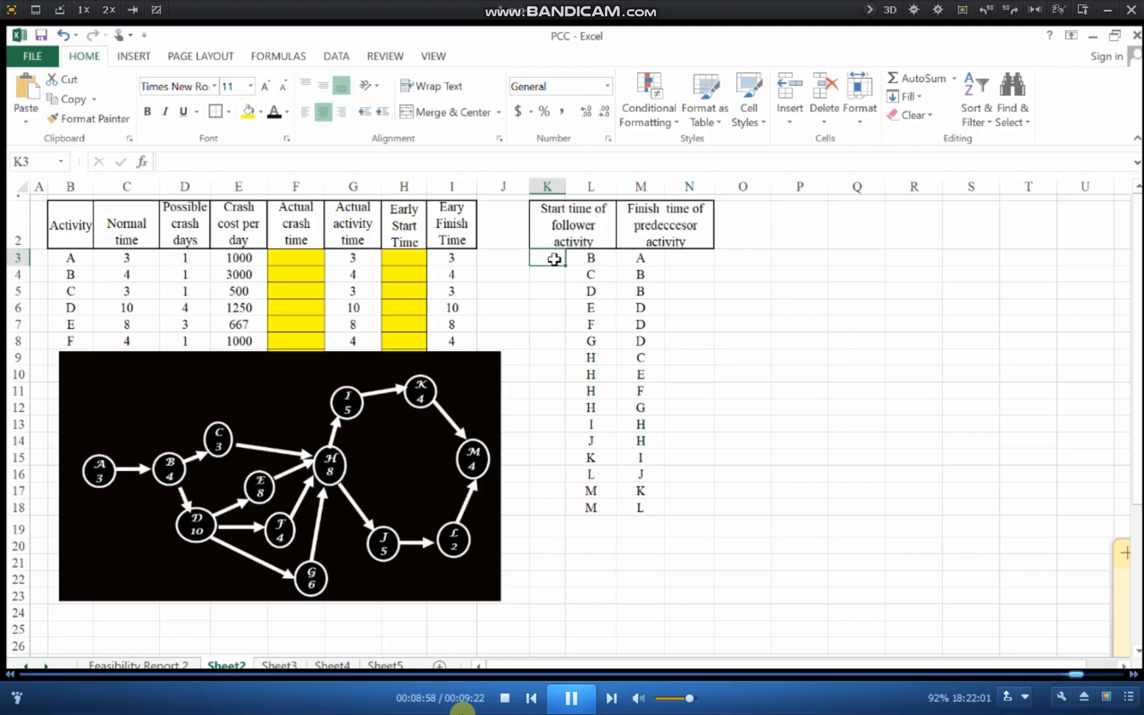
drag(421, 366, 441, 656)
scroll(1130, 214, up, 1)
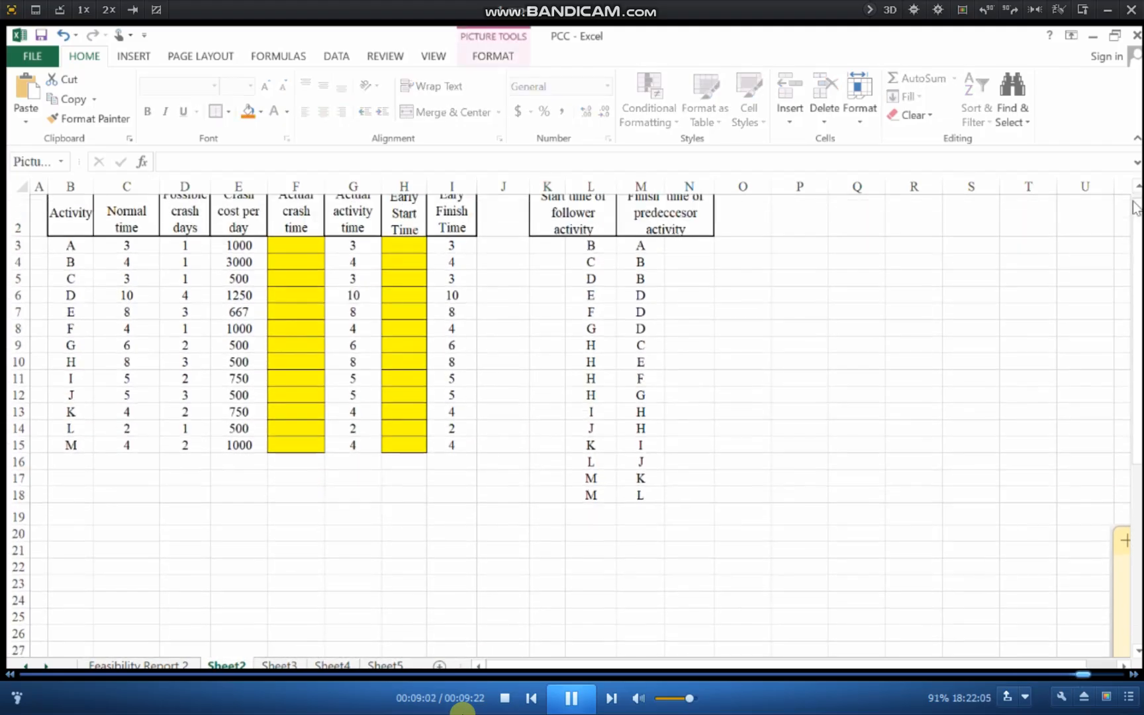
click(600, 268)
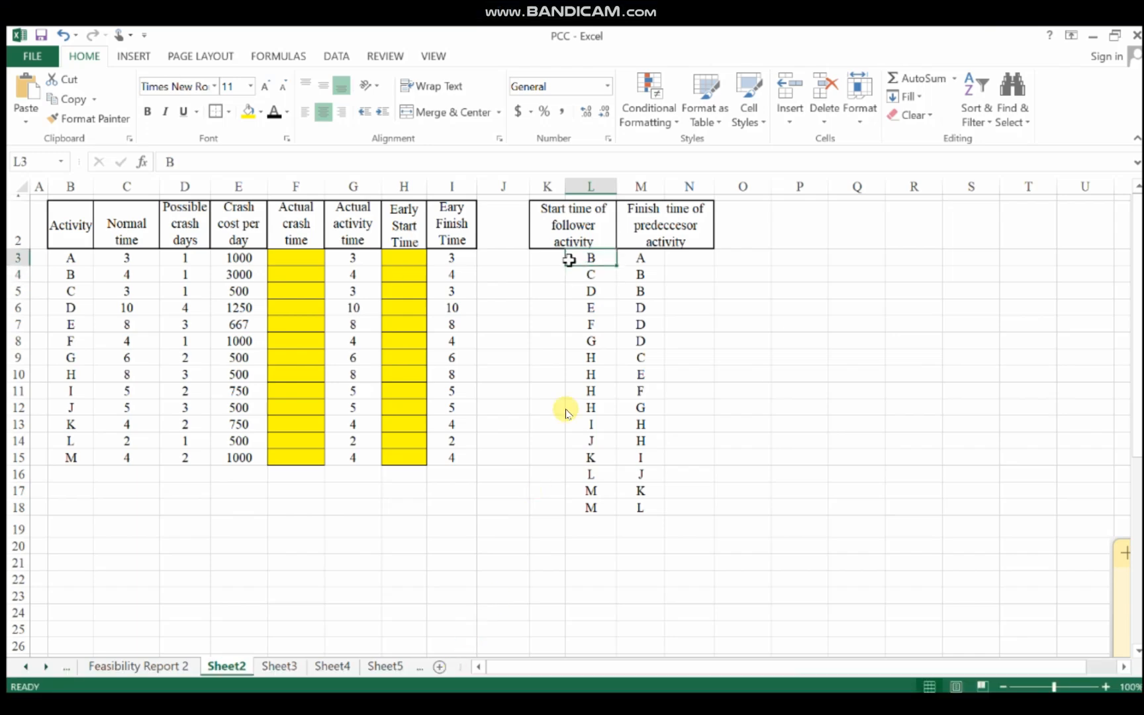
Move the formula notes text box up beside the follower-predecessor list, spanning columns P to U and rows 2 to 19
mouse_move(702, 7)
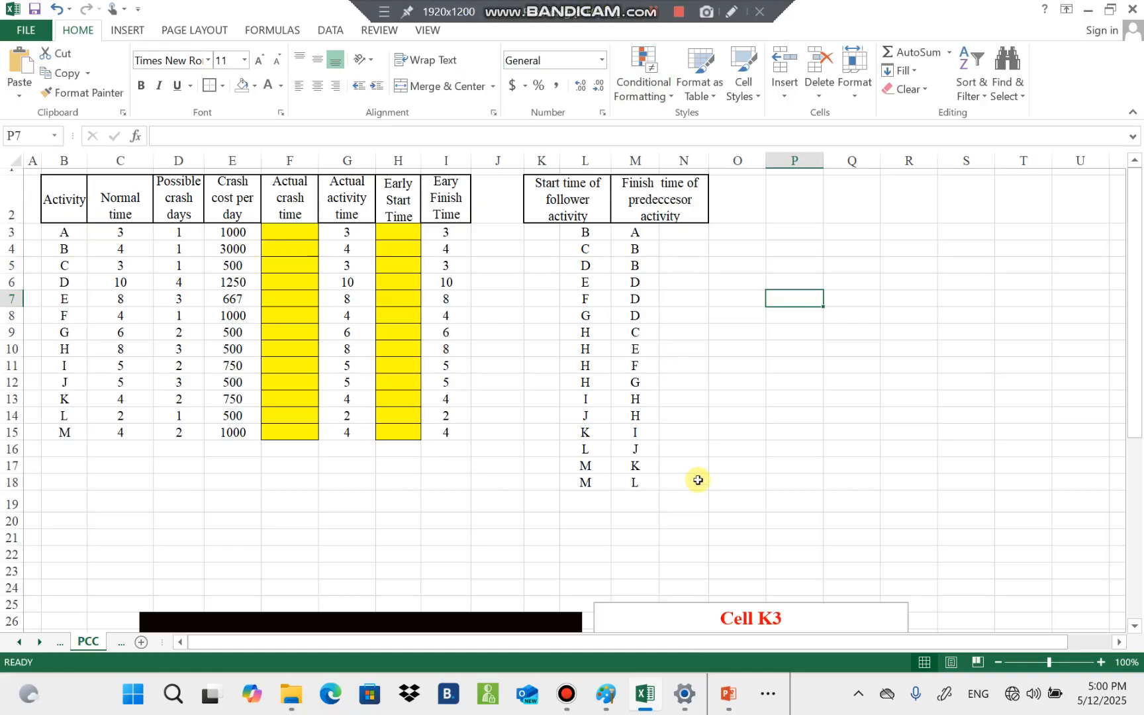
click(683, 606)
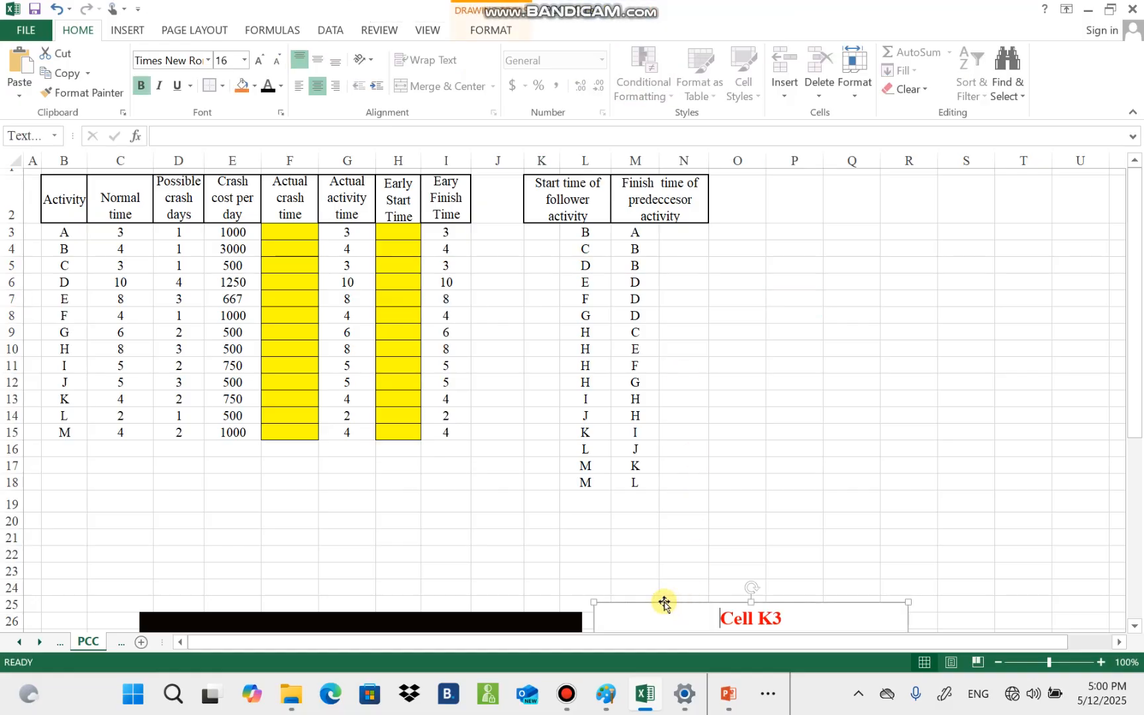
drag(664, 604, 843, 195)
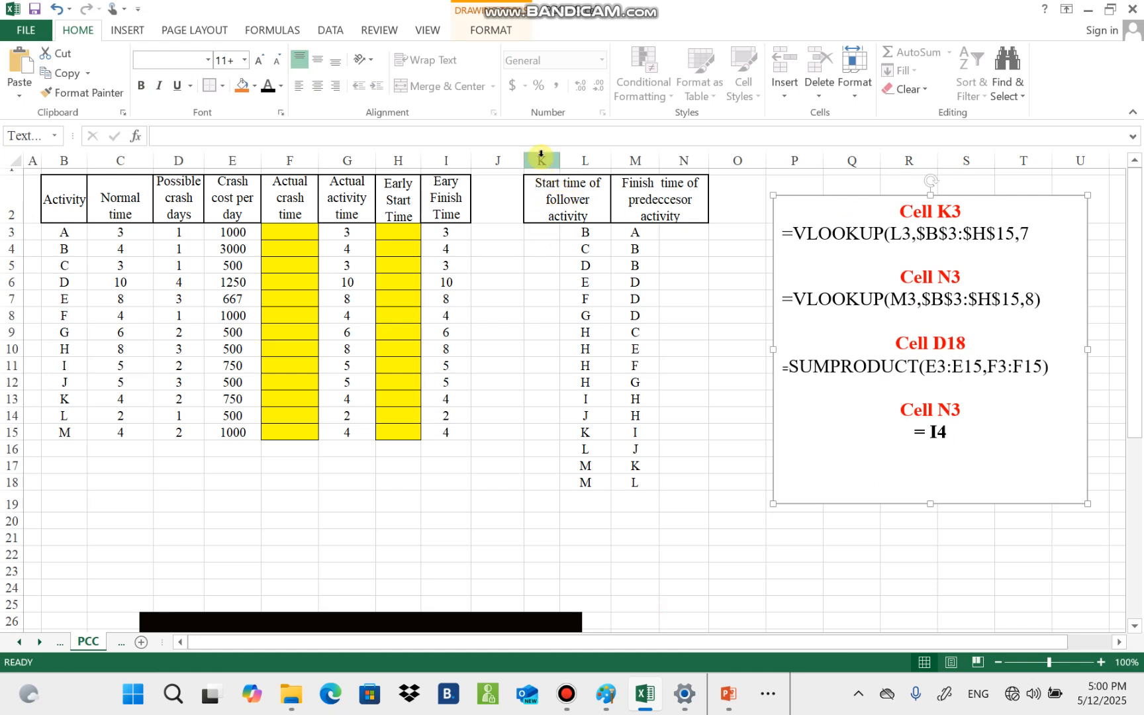
Check the lookup cell L3 and table range B3:H15 of the K3 formula note, and add its missing closing parenthesis
click(542, 231)
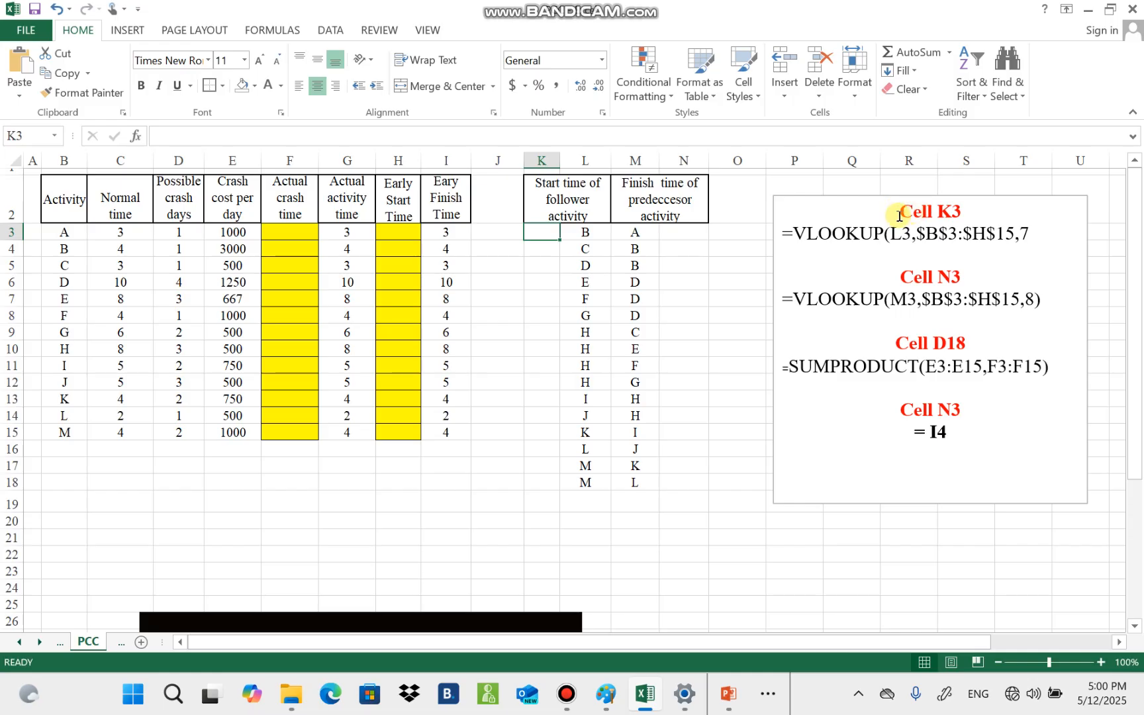
drag(783, 233, 904, 236)
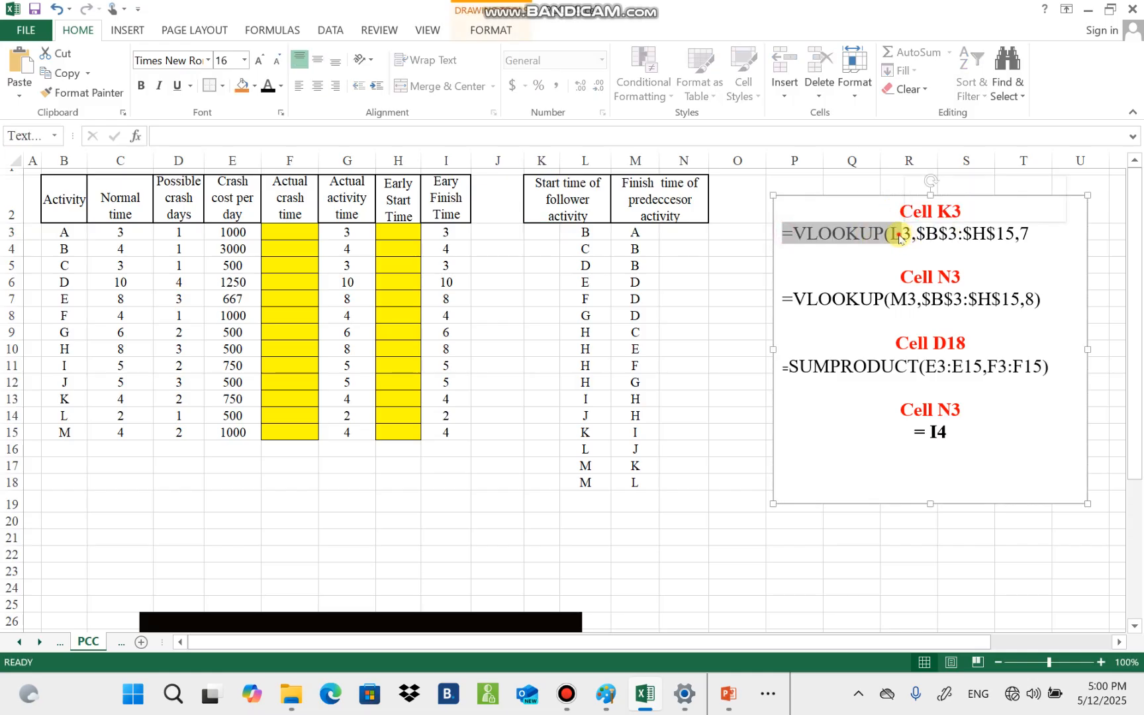
click(903, 233)
click(596, 230)
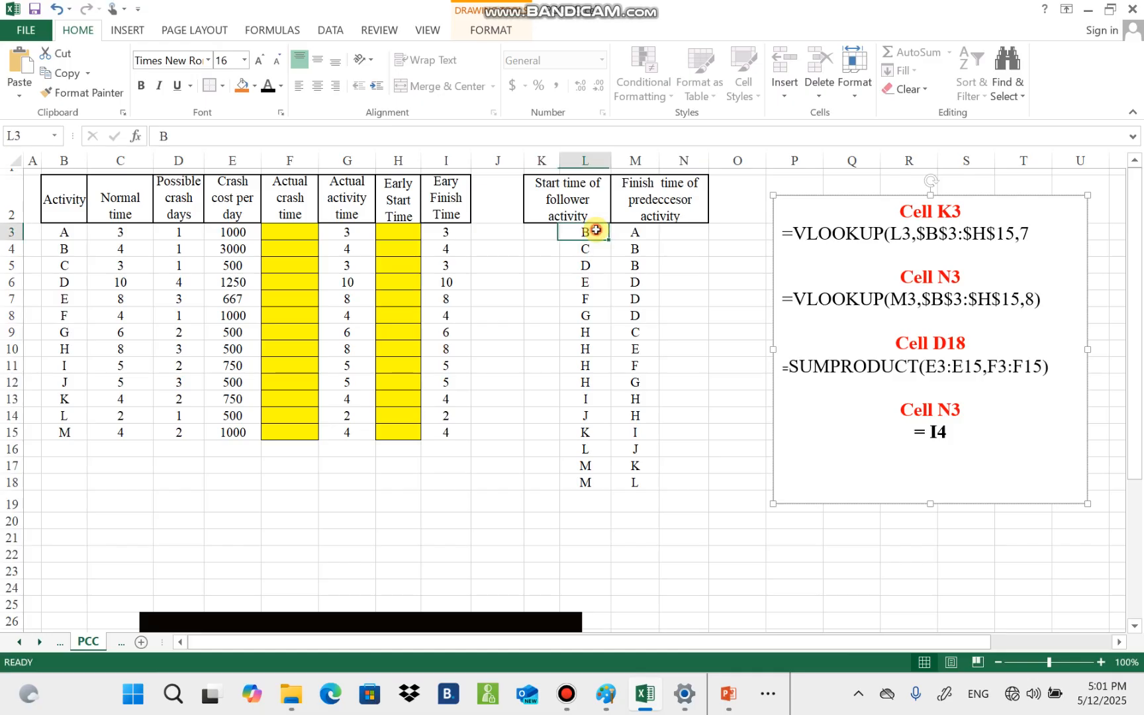
click(59, 230)
drag(60, 230, 400, 435)
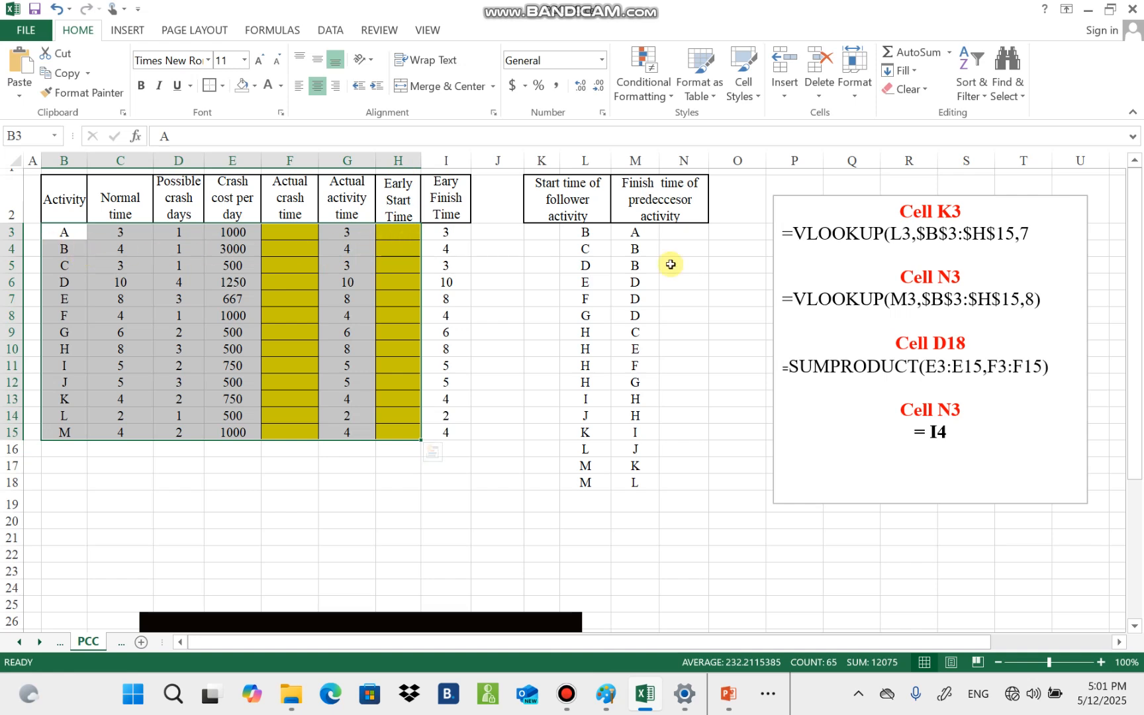
click(1036, 233)
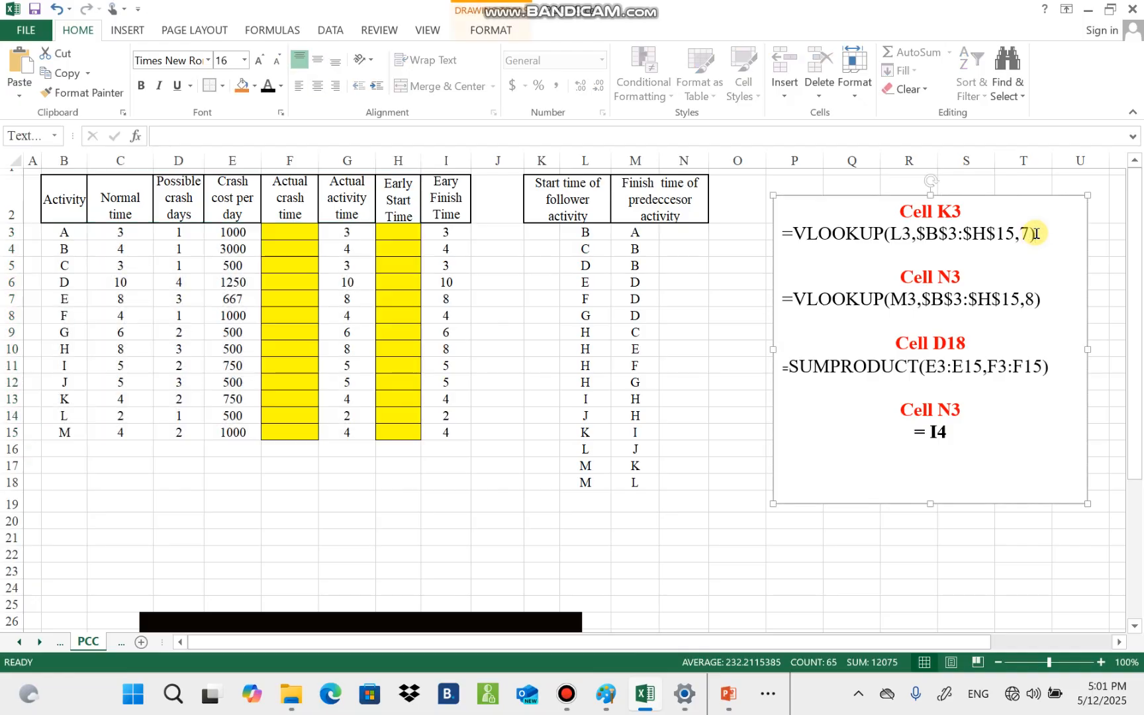
Search for the VLOOKUP function and insert it in cell K3
click(538, 235)
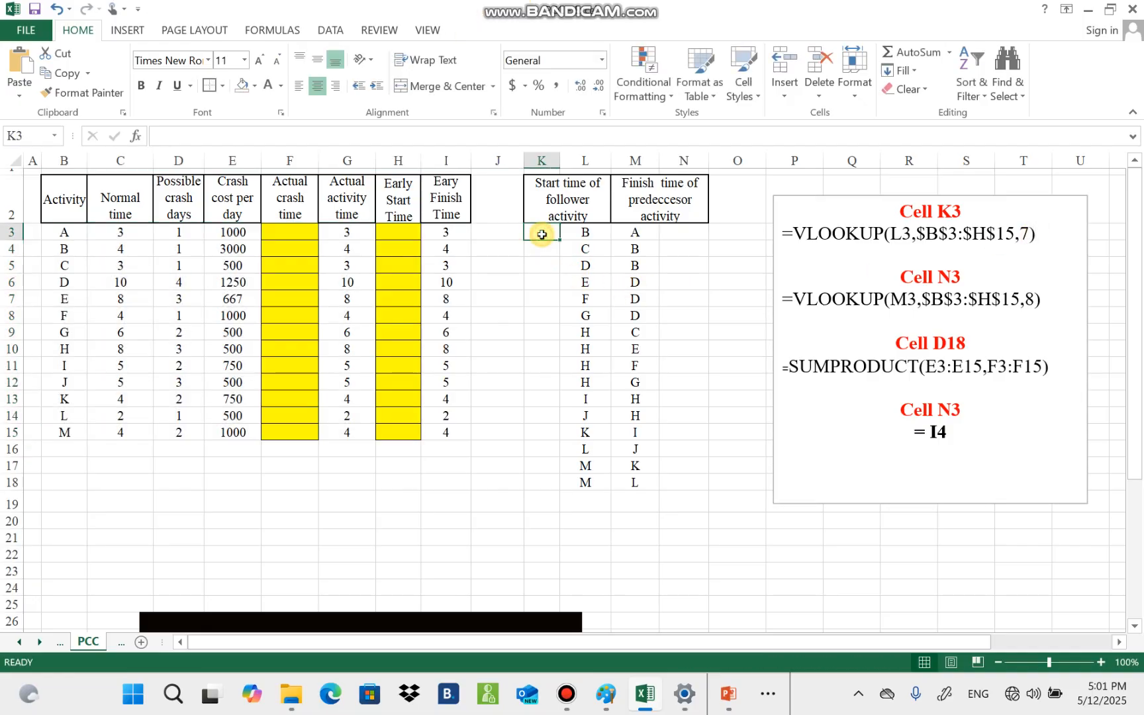
click(137, 136)
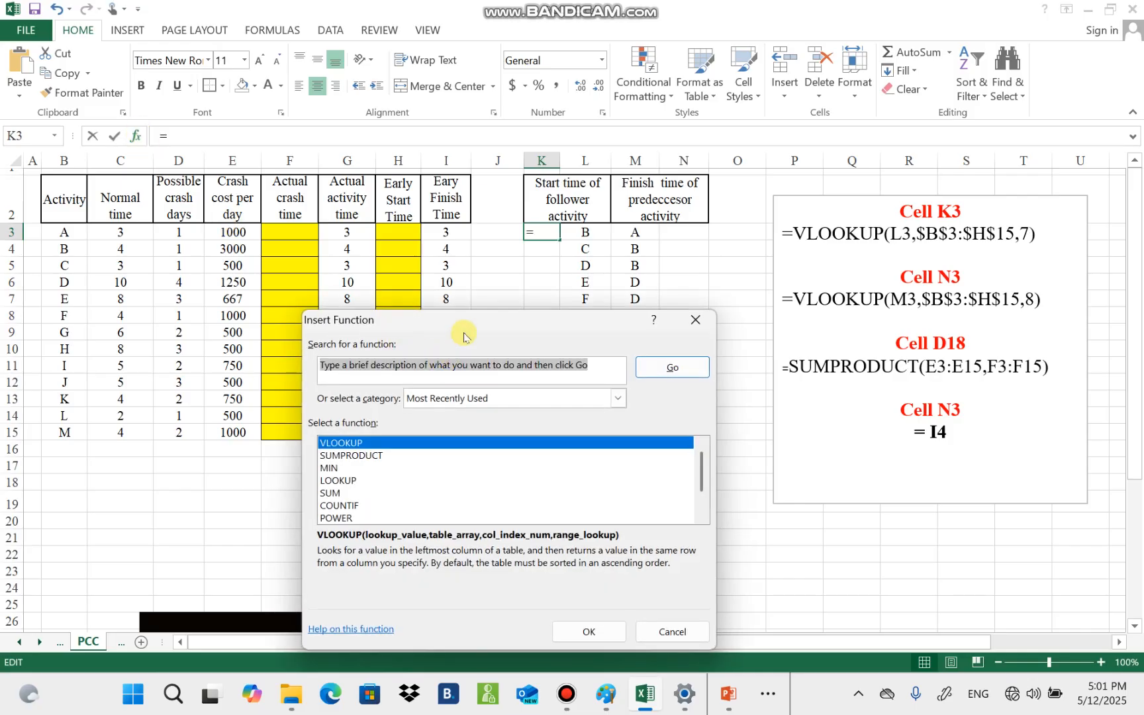
drag(463, 325, 498, 283)
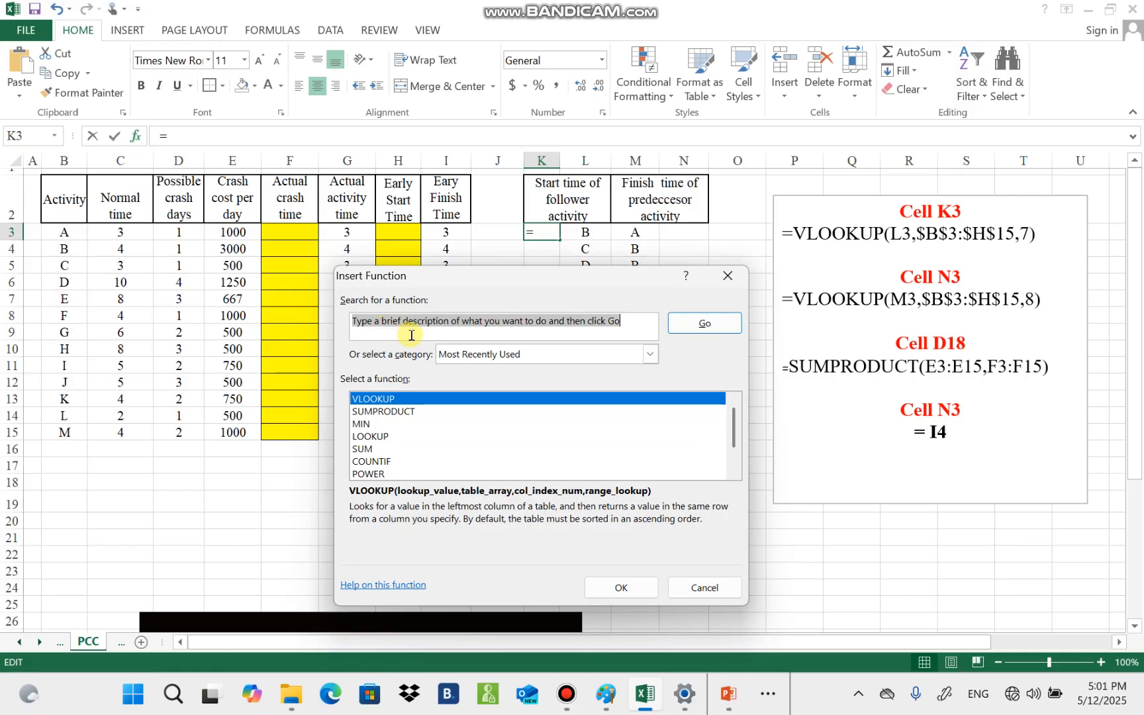
text(V)
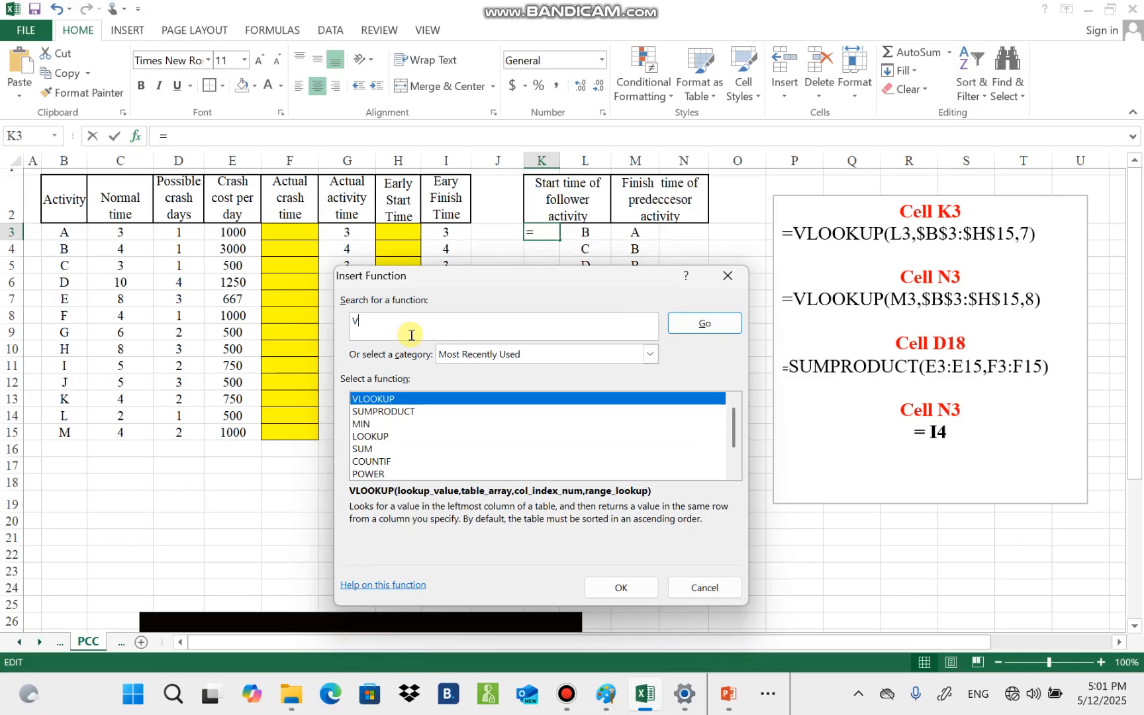
text(LOOKUP)
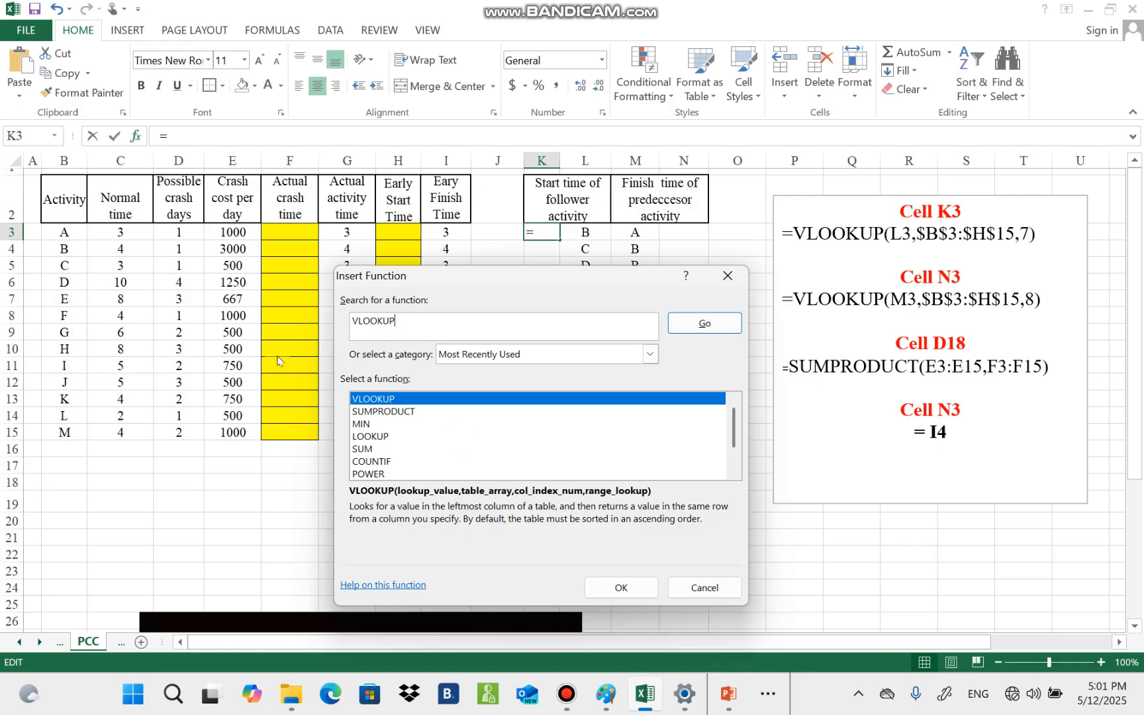
click(669, 327)
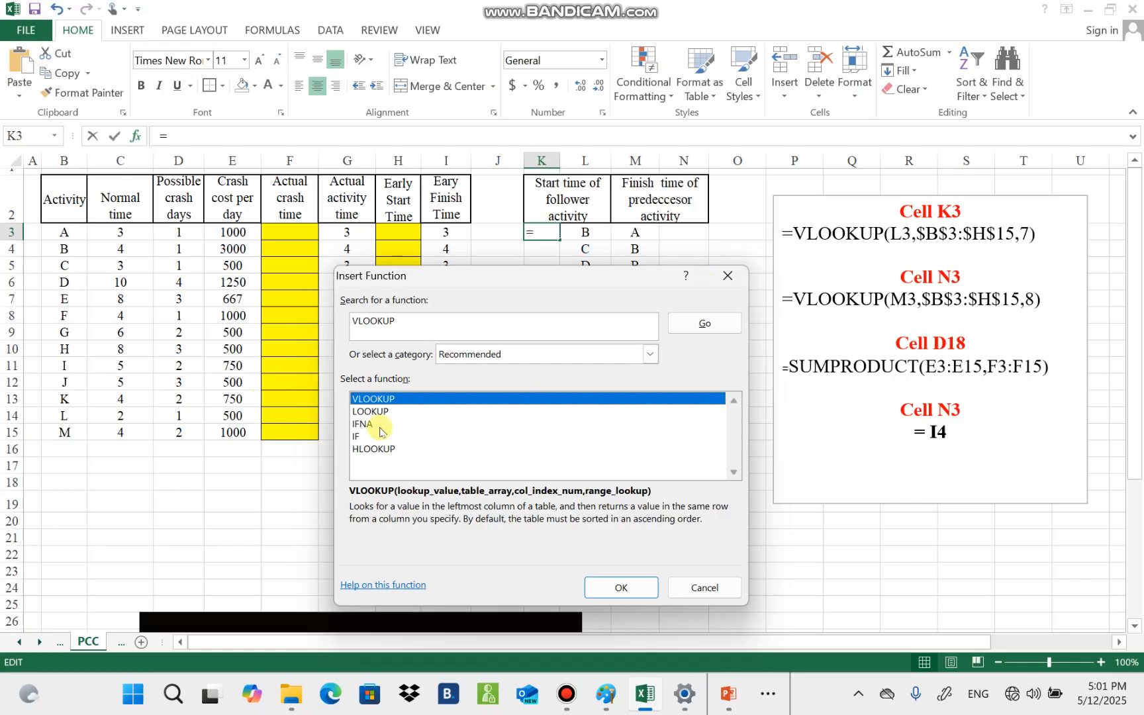
click(596, 587)
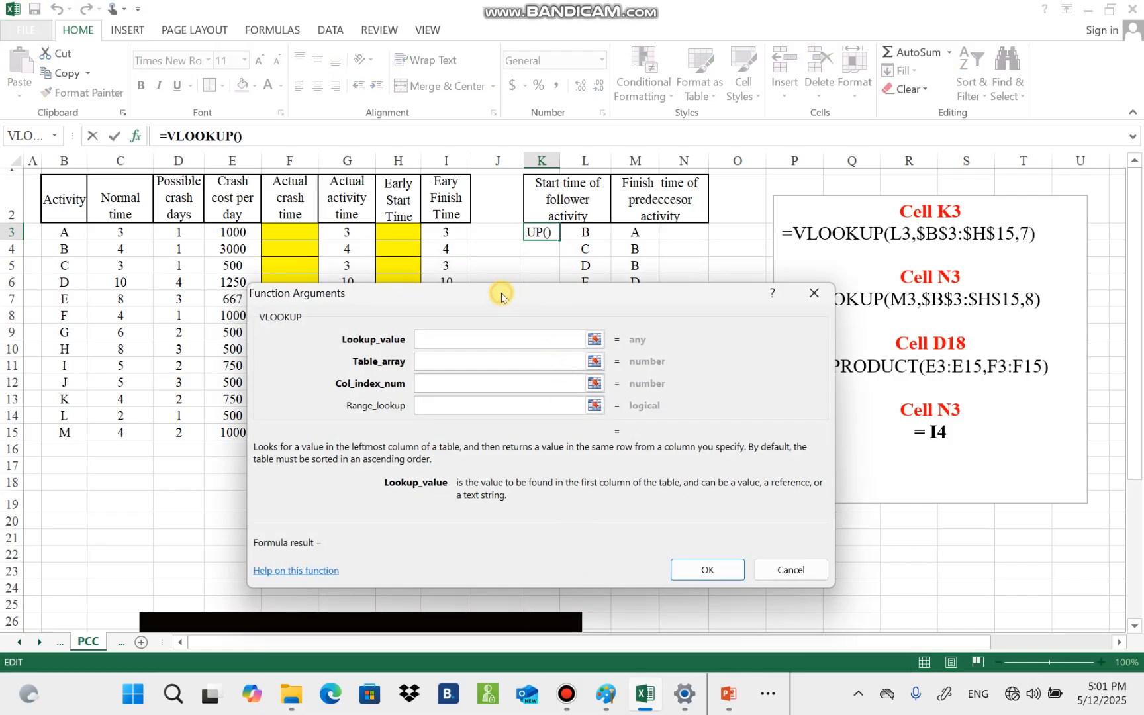
Complete the VLOOKUP in K3 with lookup value L3, table array B3:H15 and column index 7
drag(501, 296, 491, 368)
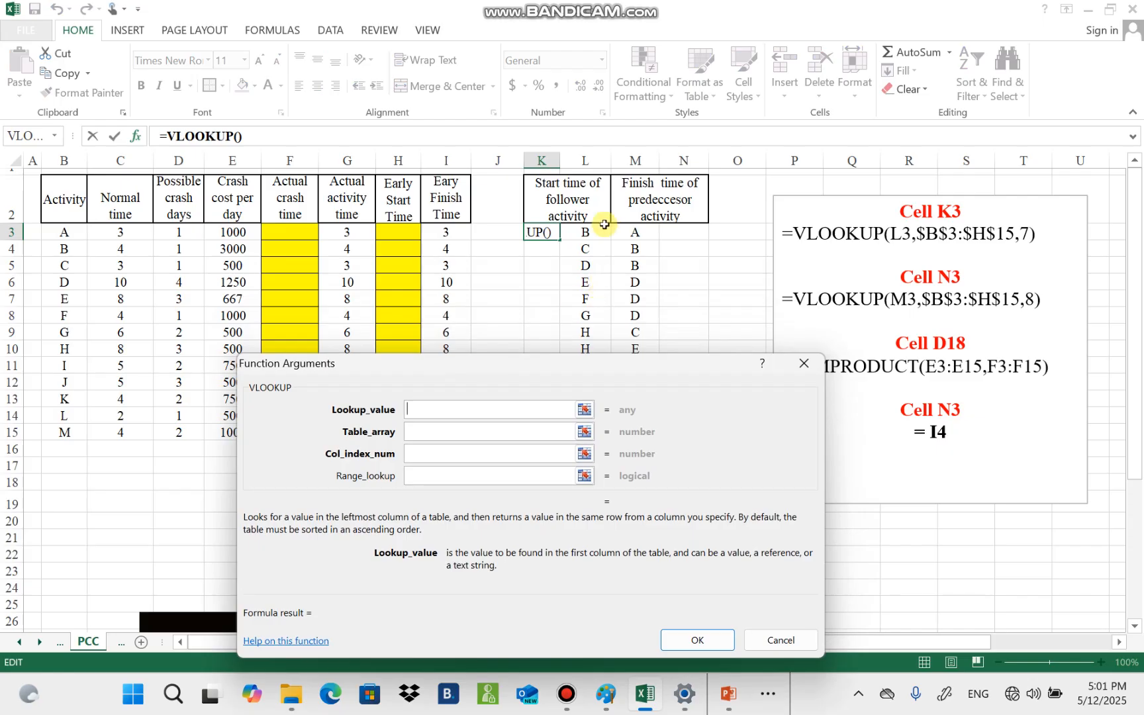
click(586, 230)
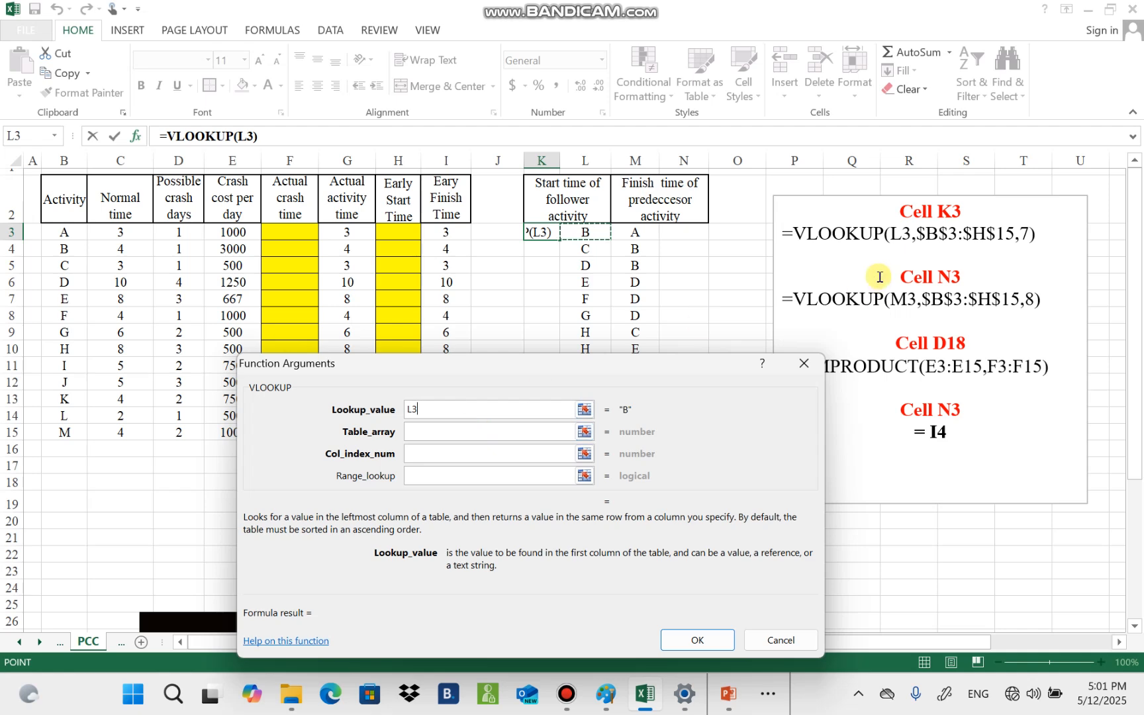
click(441, 437)
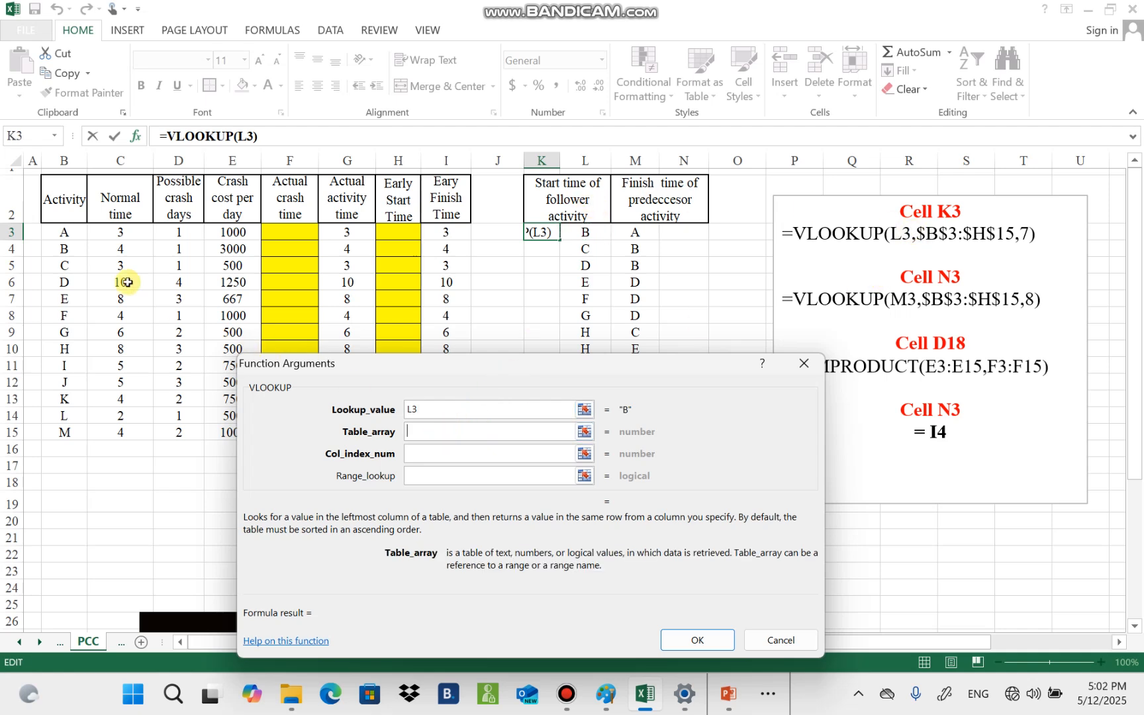
drag(58, 235, 390, 425)
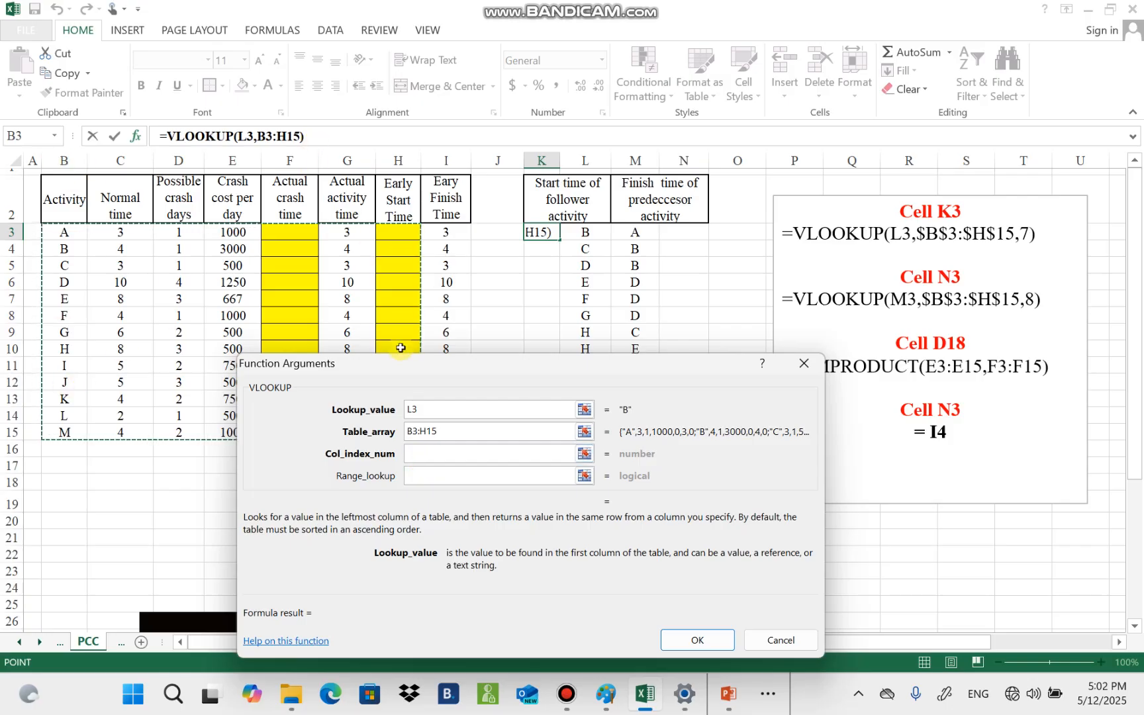
click(432, 447)
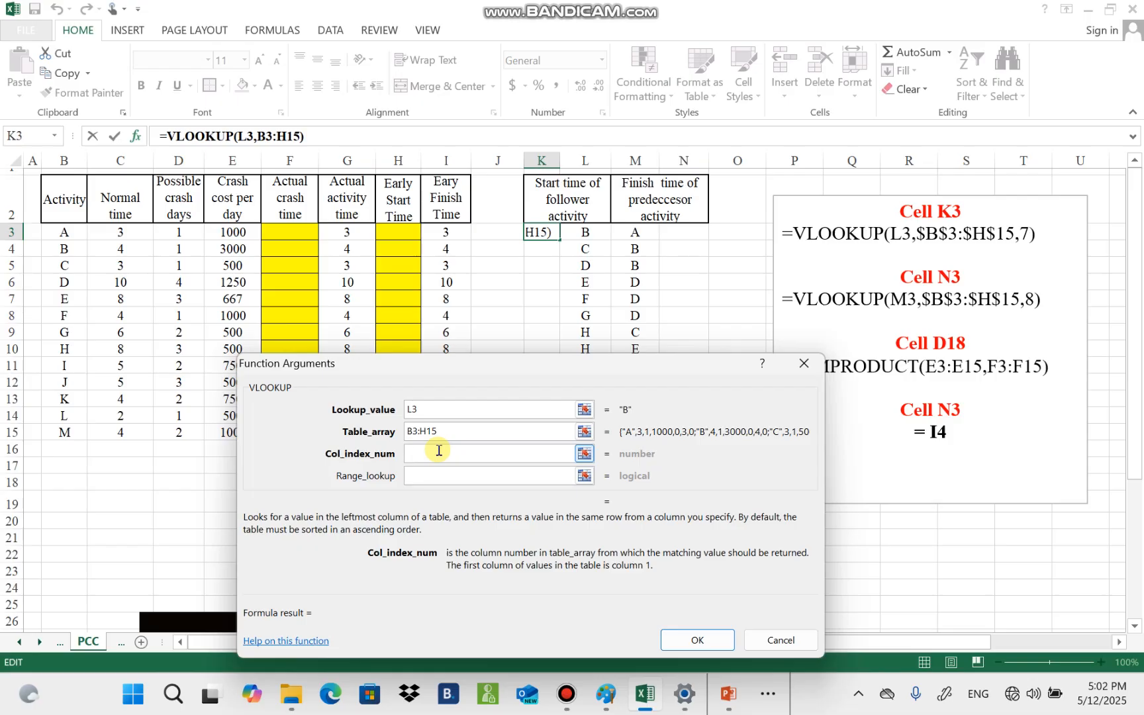
text(7)
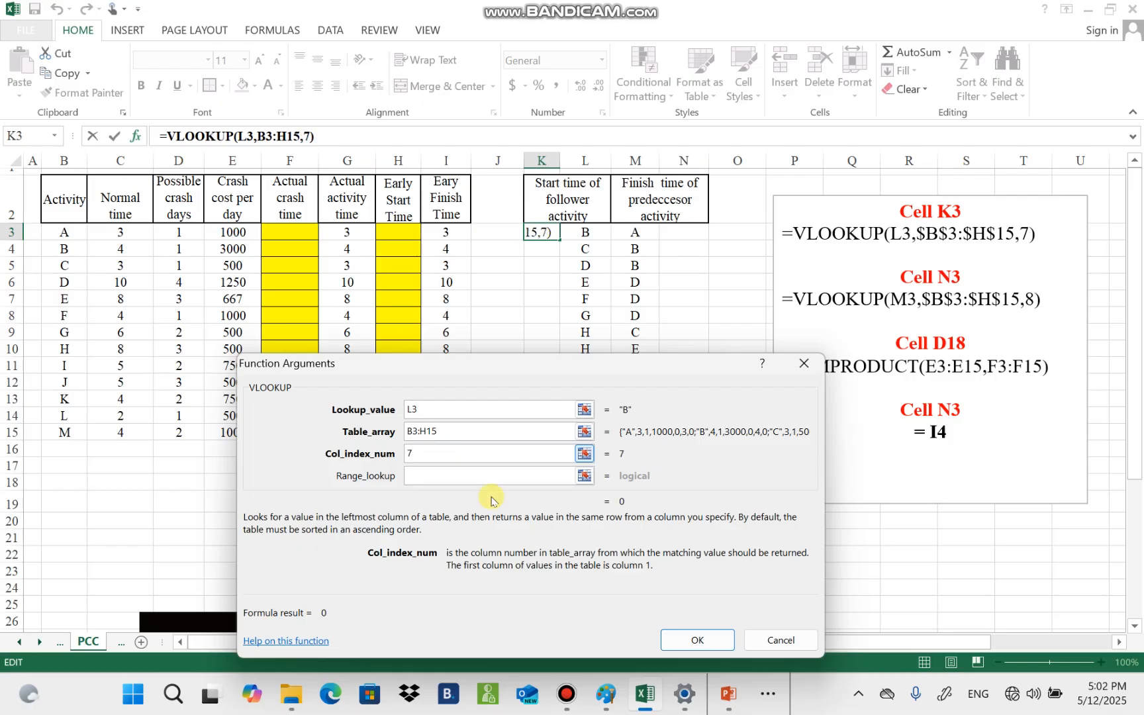
click(679, 639)
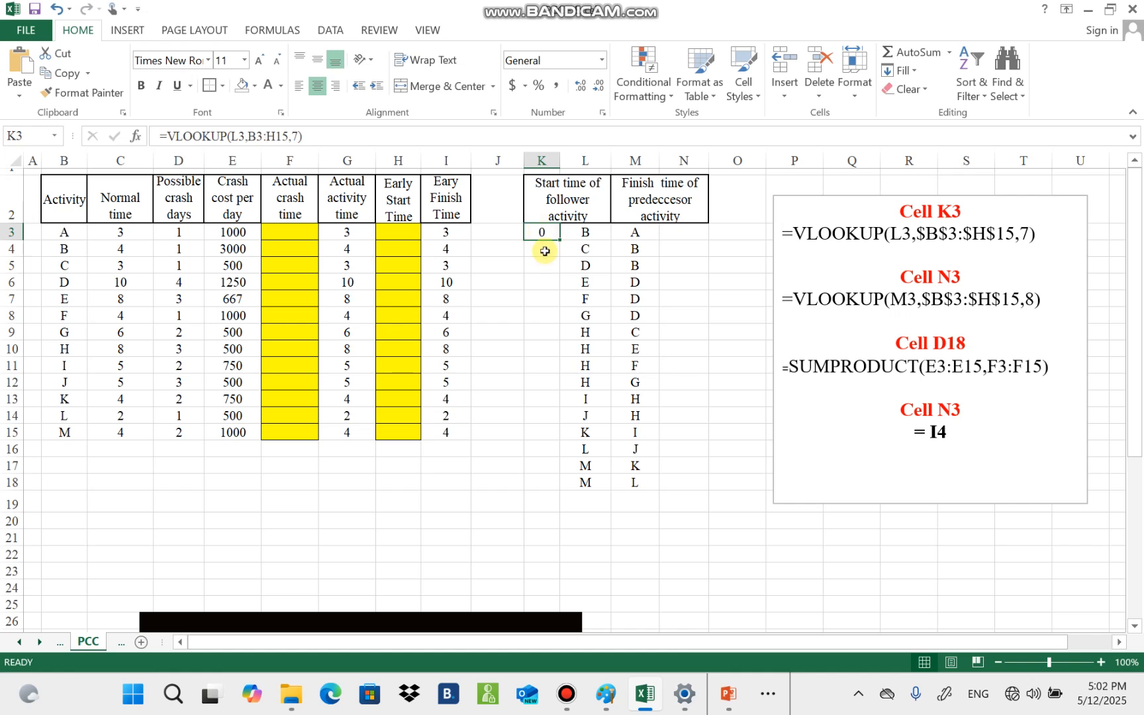
key(Delete)
click(544, 249)
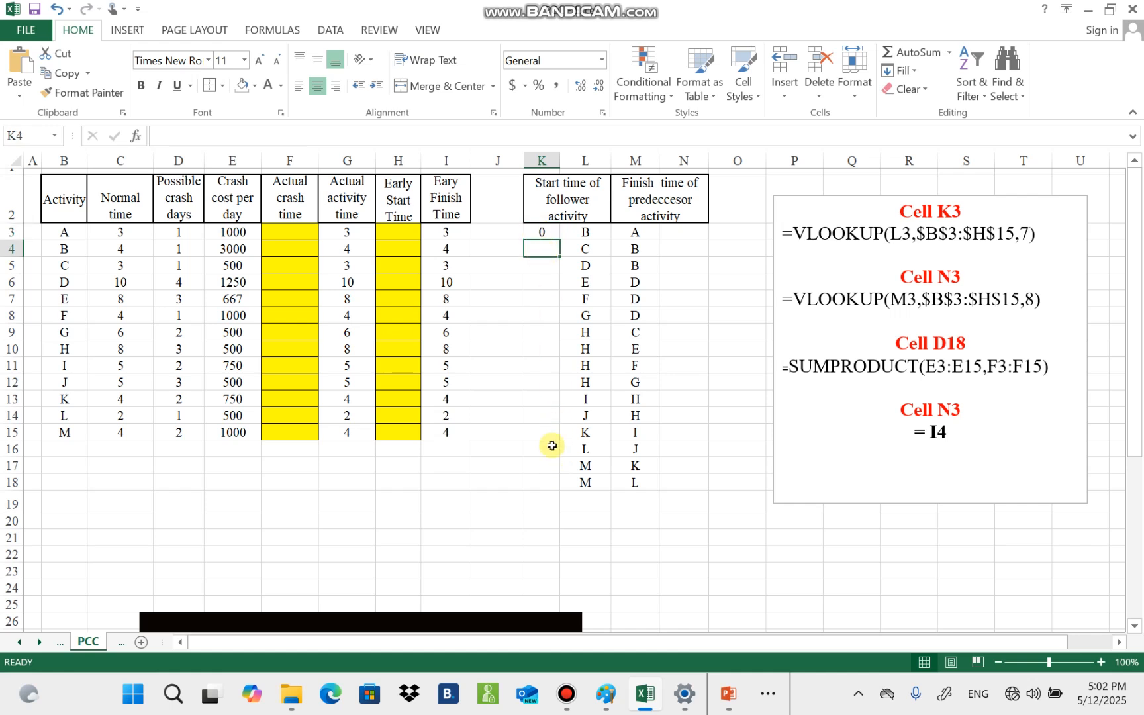
key(ctrl+z)
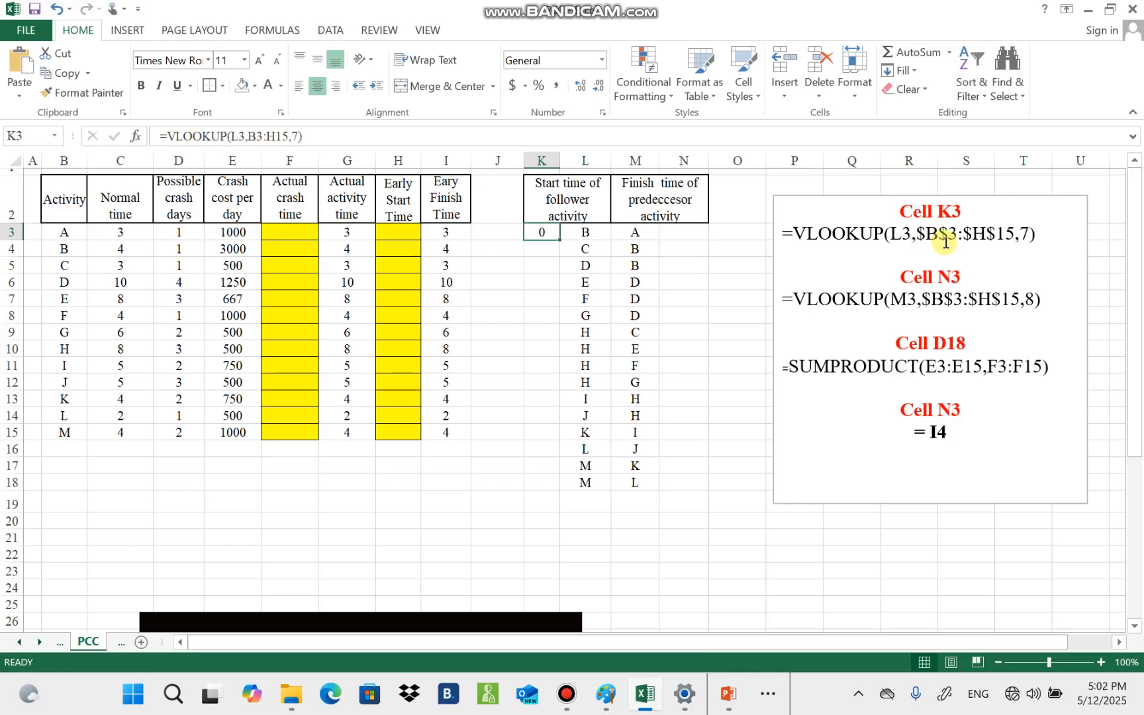
Make the table range in K3's formula absolute as $B$3:$H$15 and fill the formula down through K18
drag(63, 231, 402, 433)
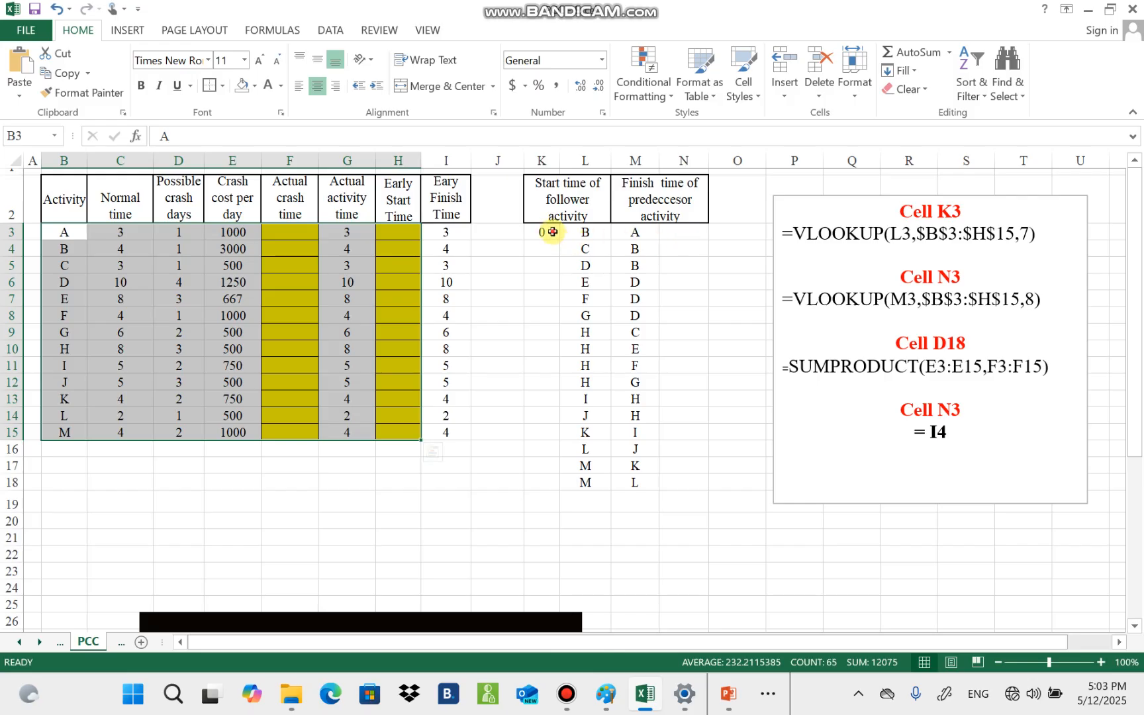
click(552, 231)
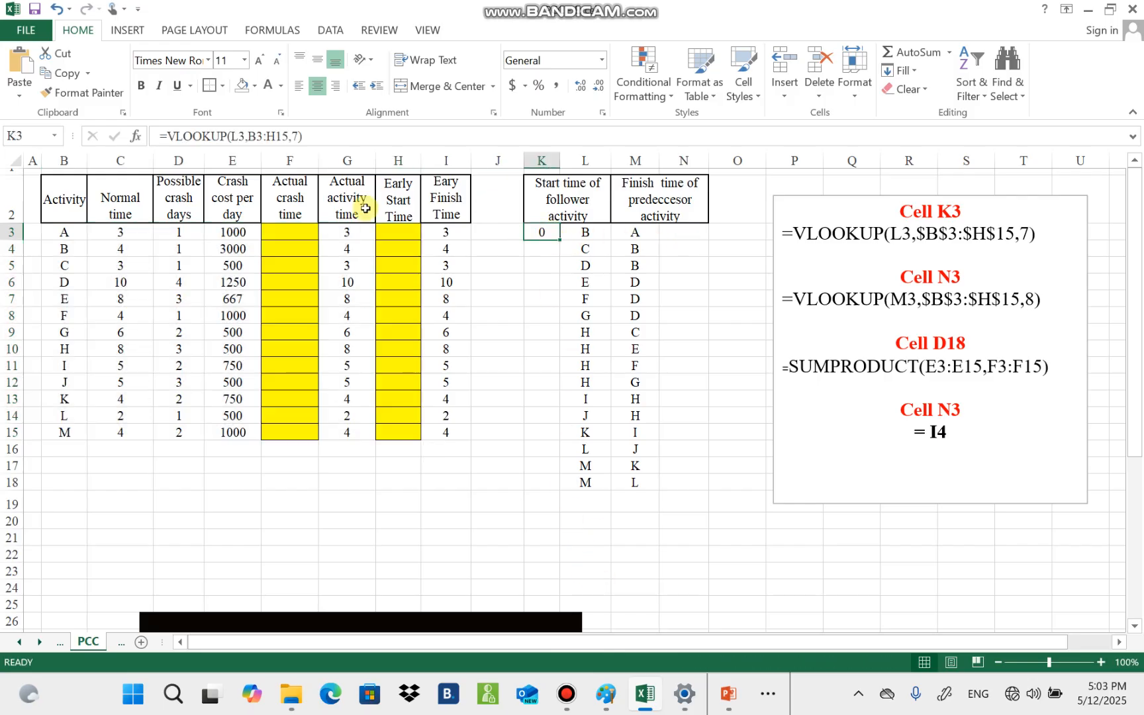
click(251, 134)
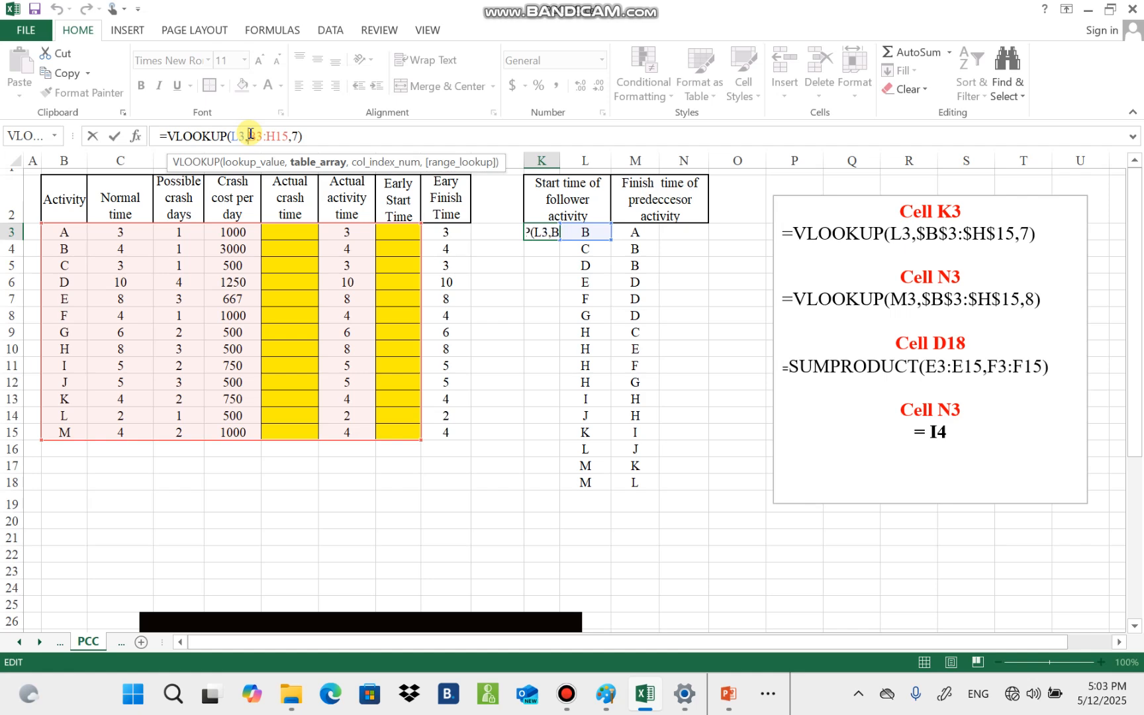
text($)
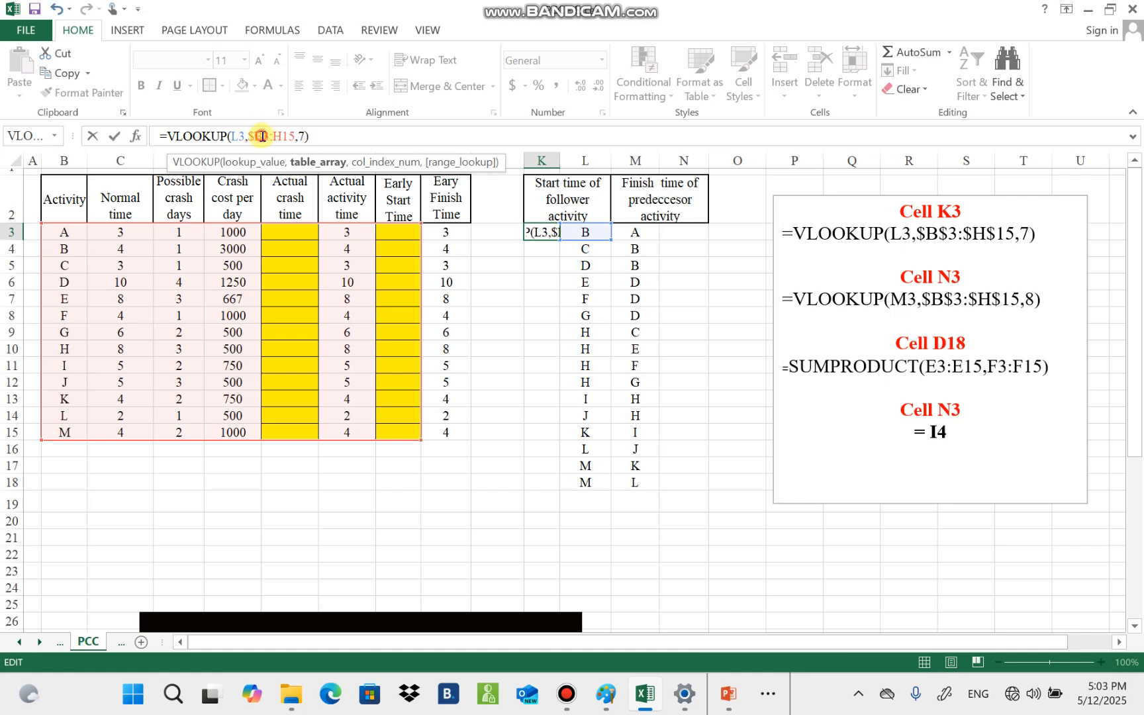
click(262, 136)
text($)
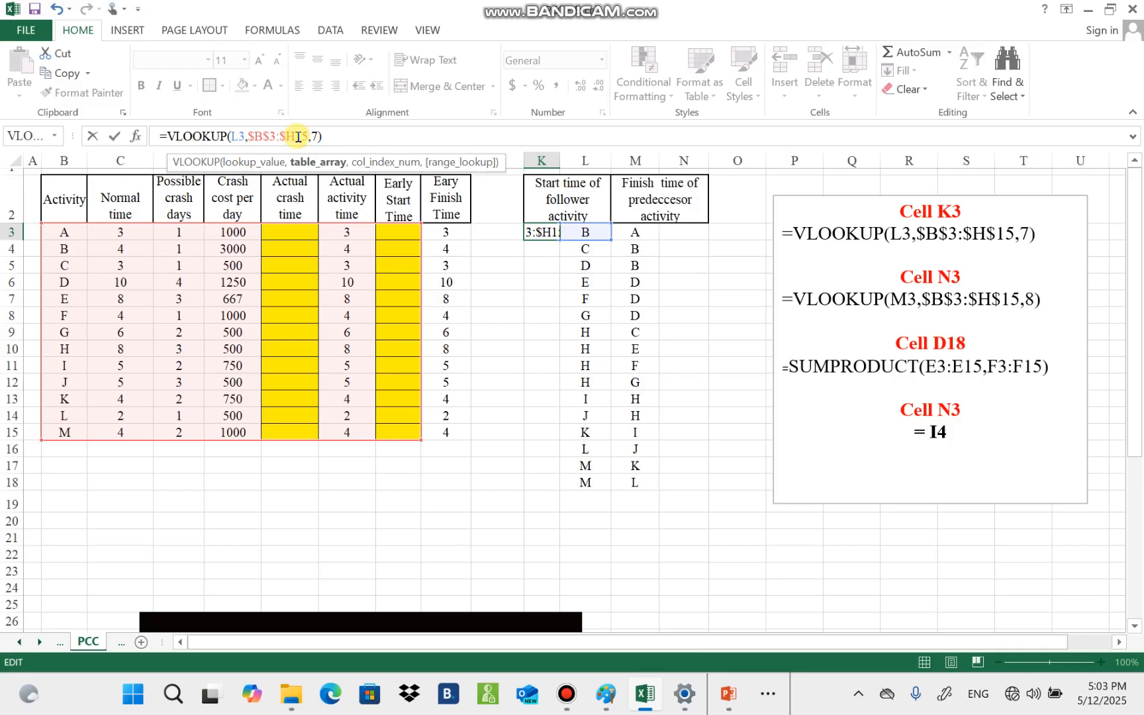
key(Return)
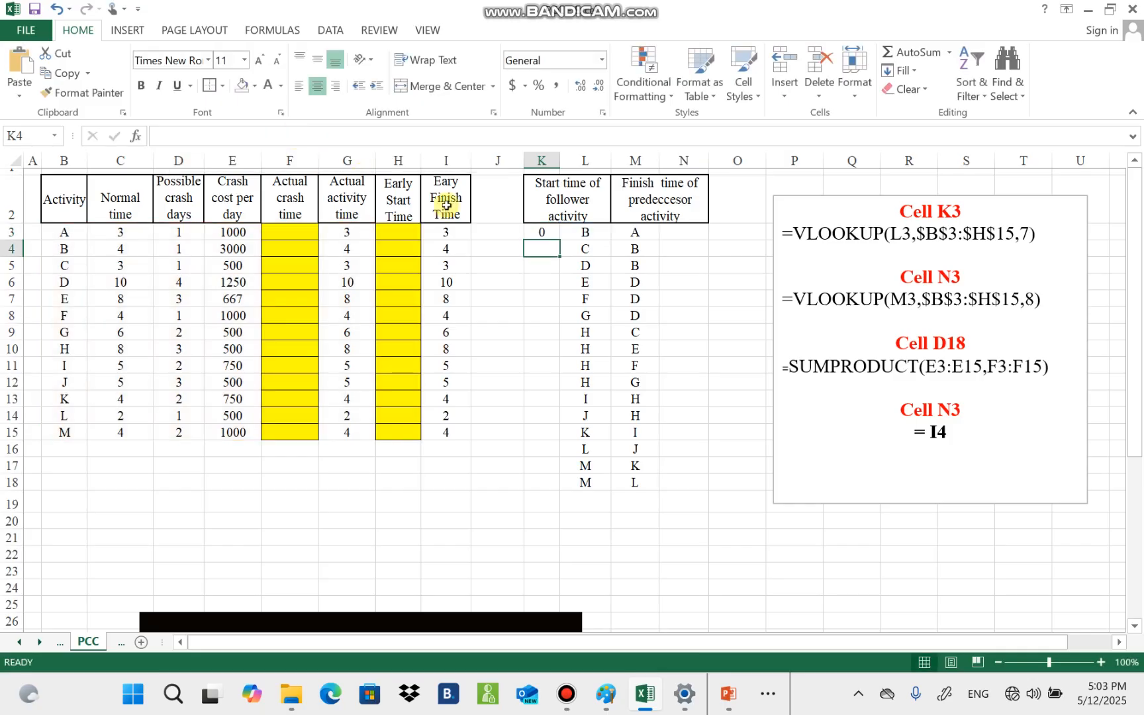
click(547, 231)
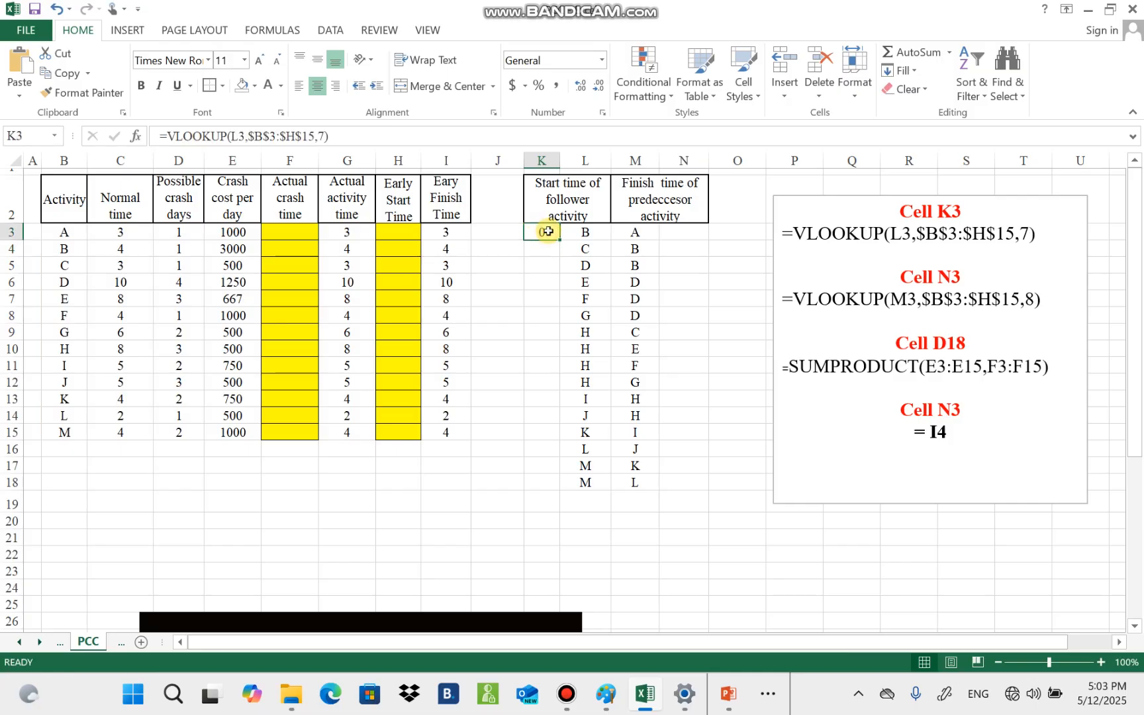
drag(559, 239, 583, 482)
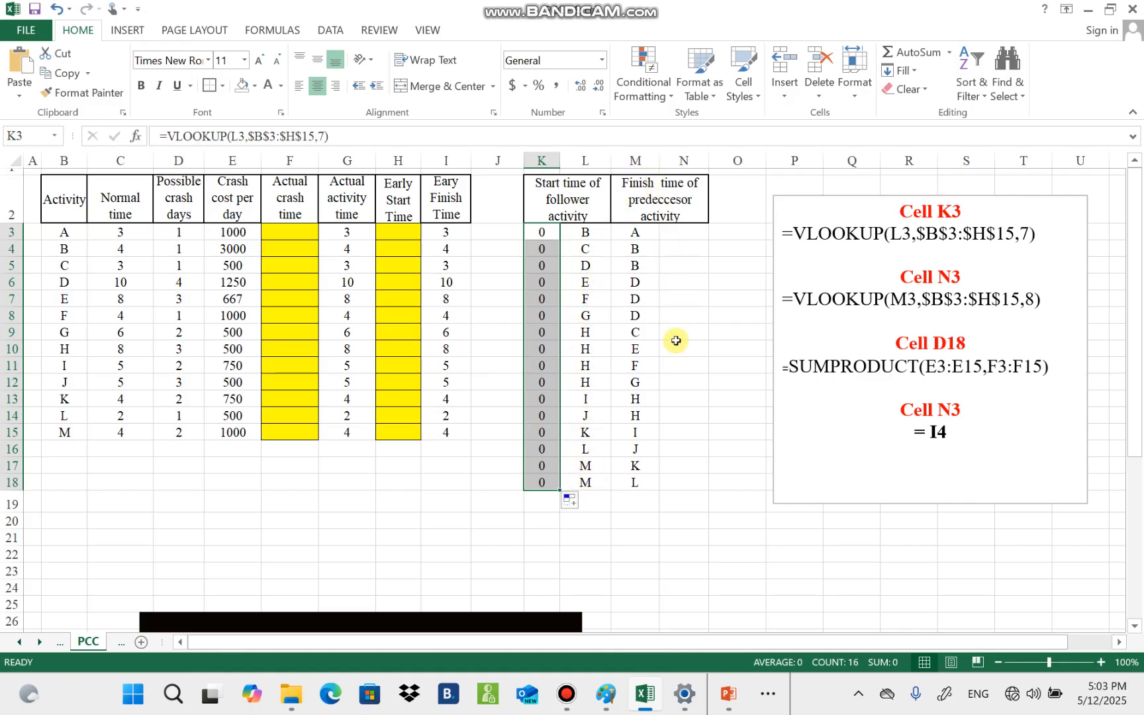
Check the table range B3:I15 for the predecessor finish time lookup, and correct the N3 formula note's range to $B$3:$I$15
click(674, 235)
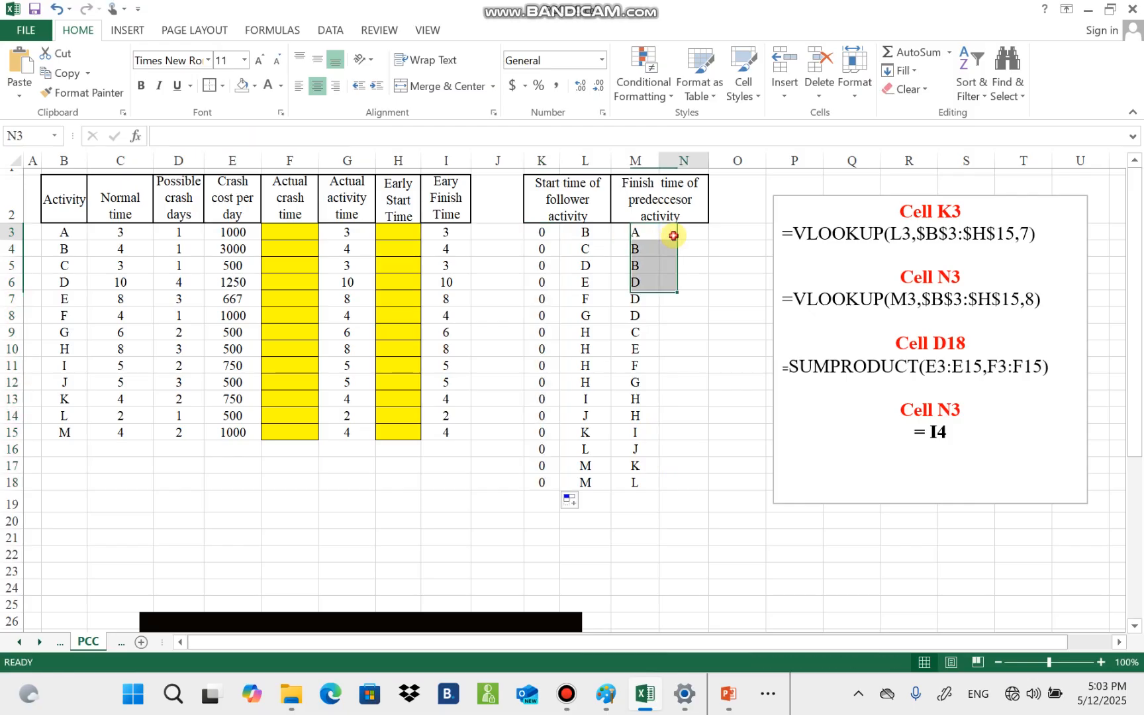
click(547, 235)
click(635, 234)
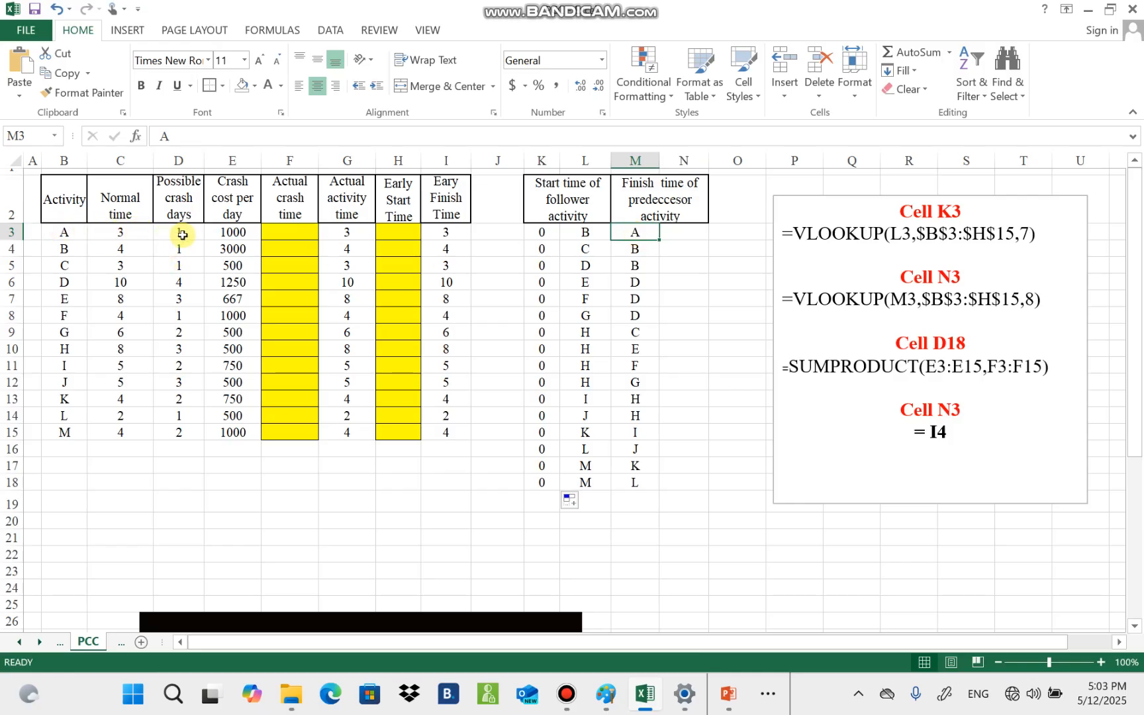
click(455, 230)
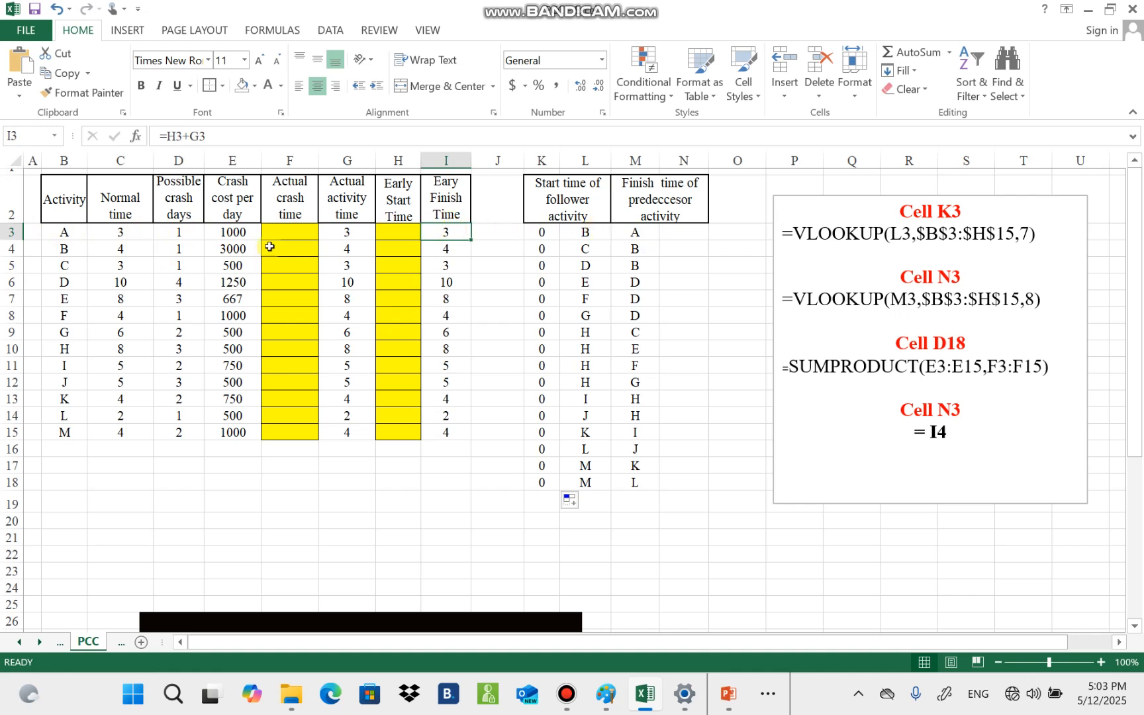
drag(62, 230, 433, 430)
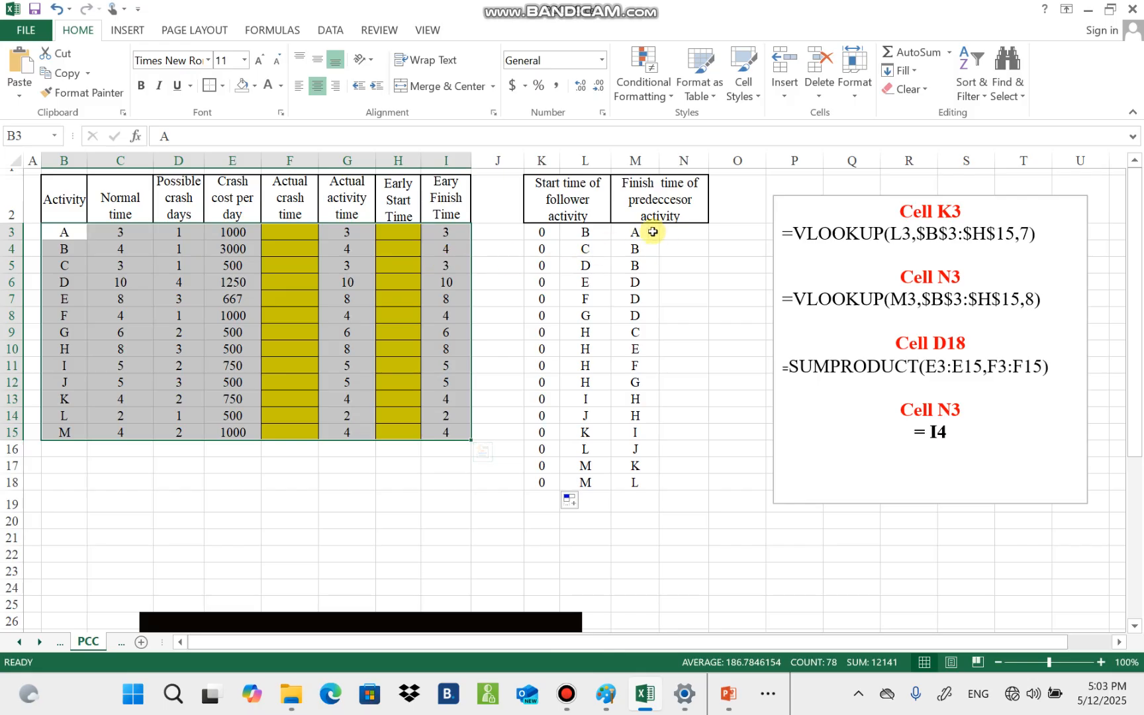
click(677, 232)
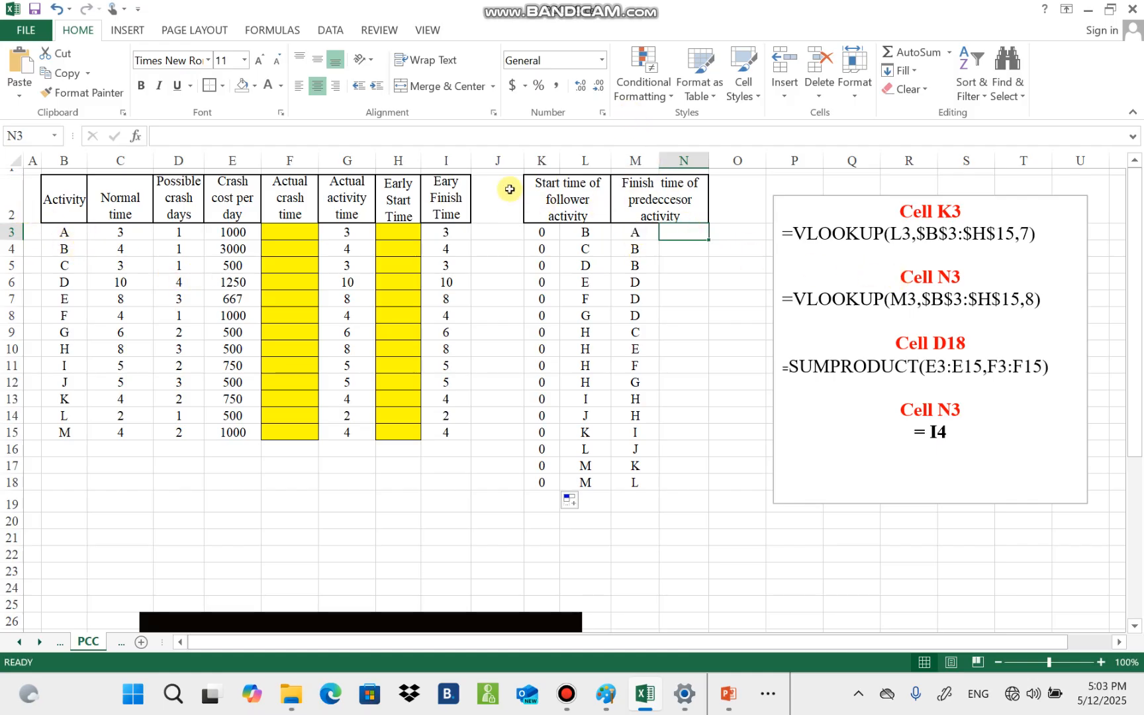
click(992, 301)
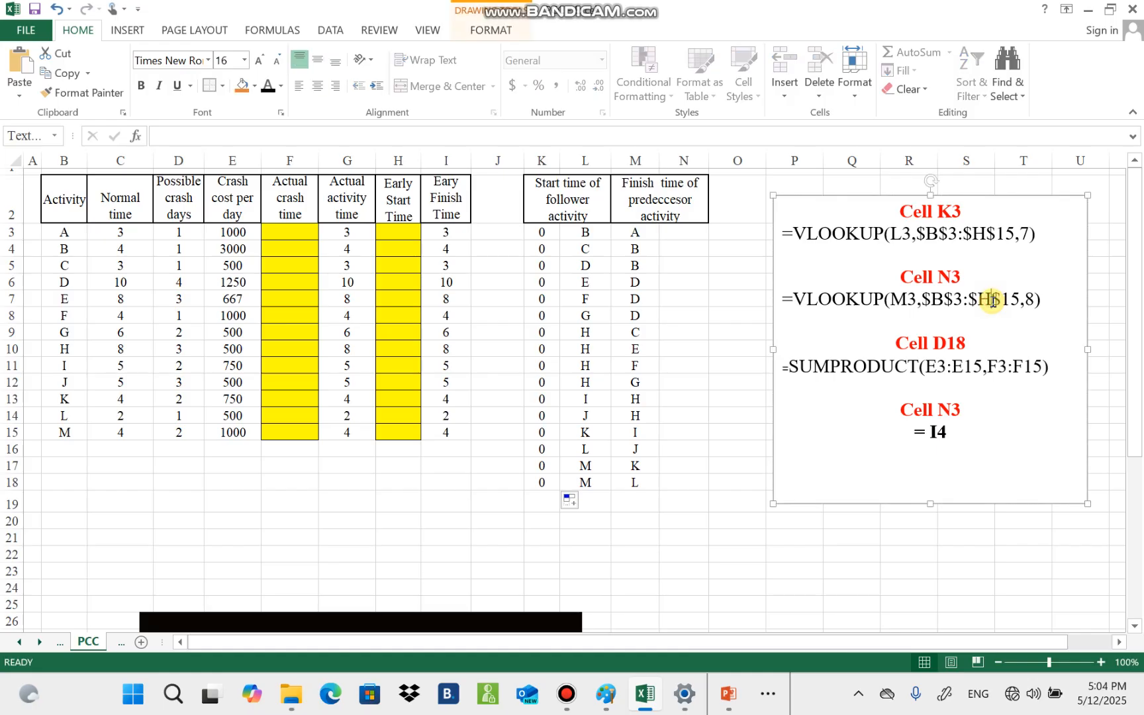
click(992, 302)
key(BackSpace)
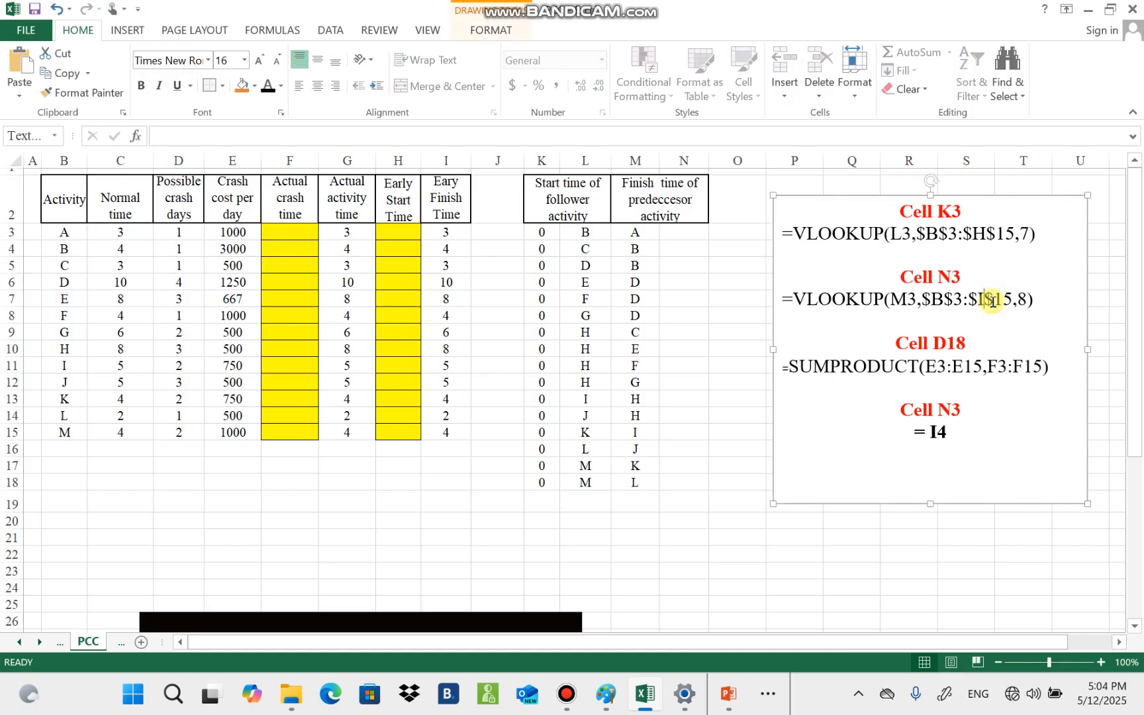
text(I)
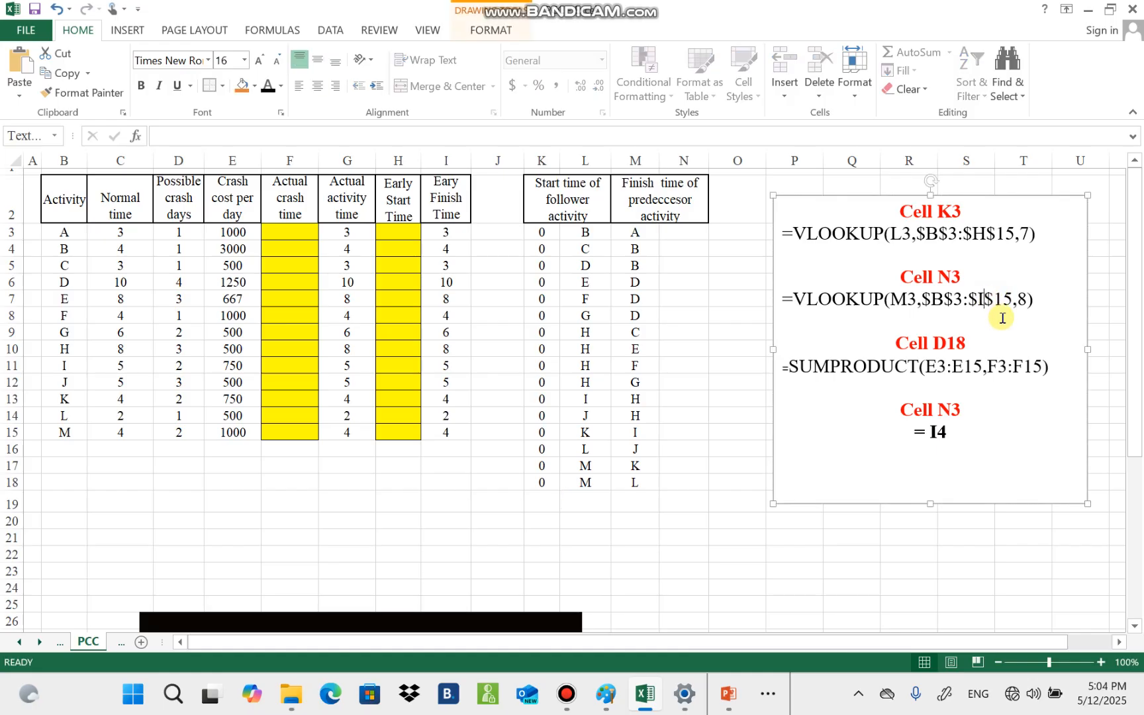
Insert a VLOOKUP in cell N3 with lookup value M3, table array B3:I15 and column index 8
click(679, 228)
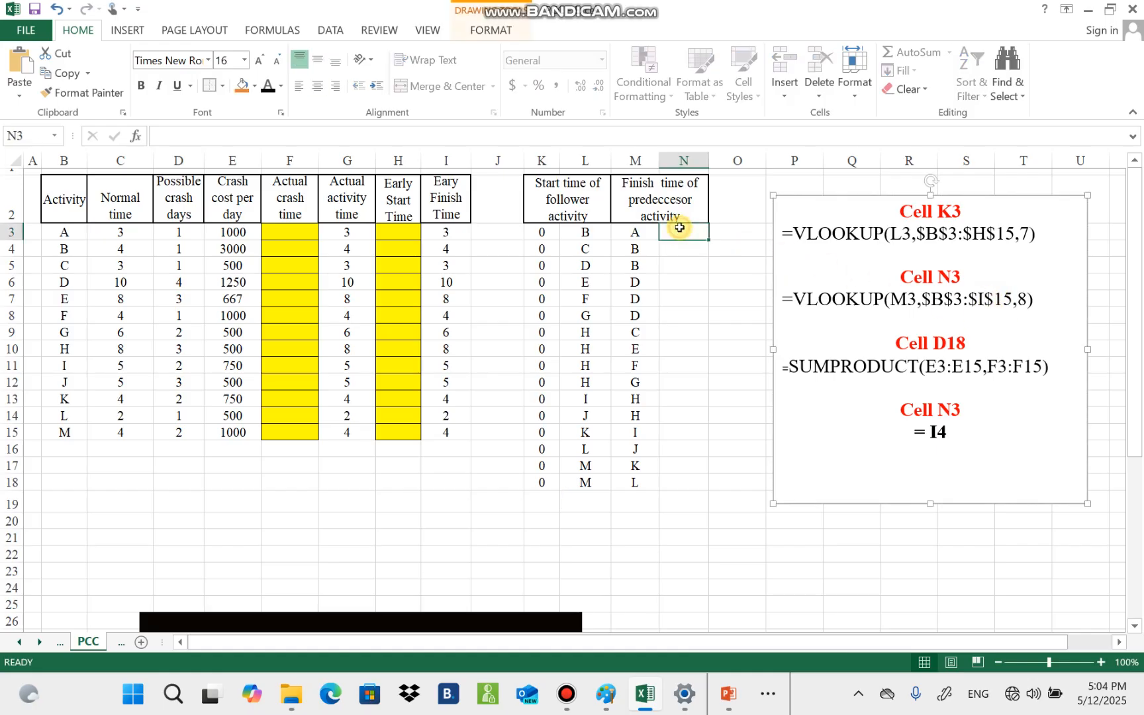
click(135, 135)
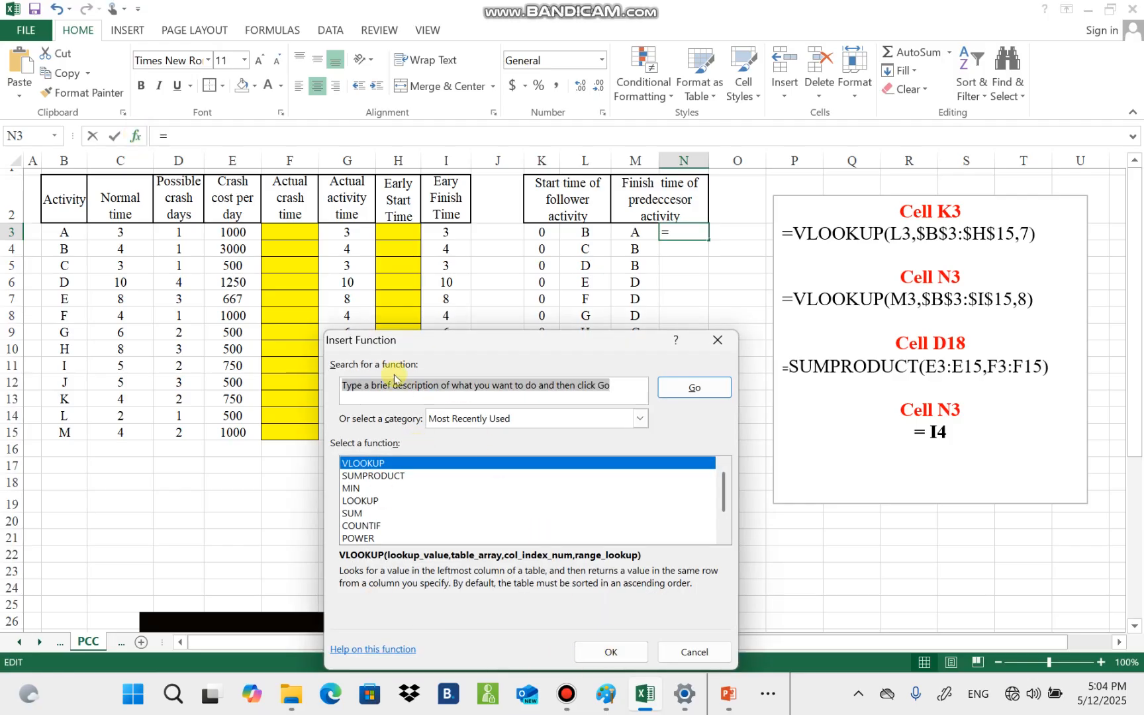
click(611, 653)
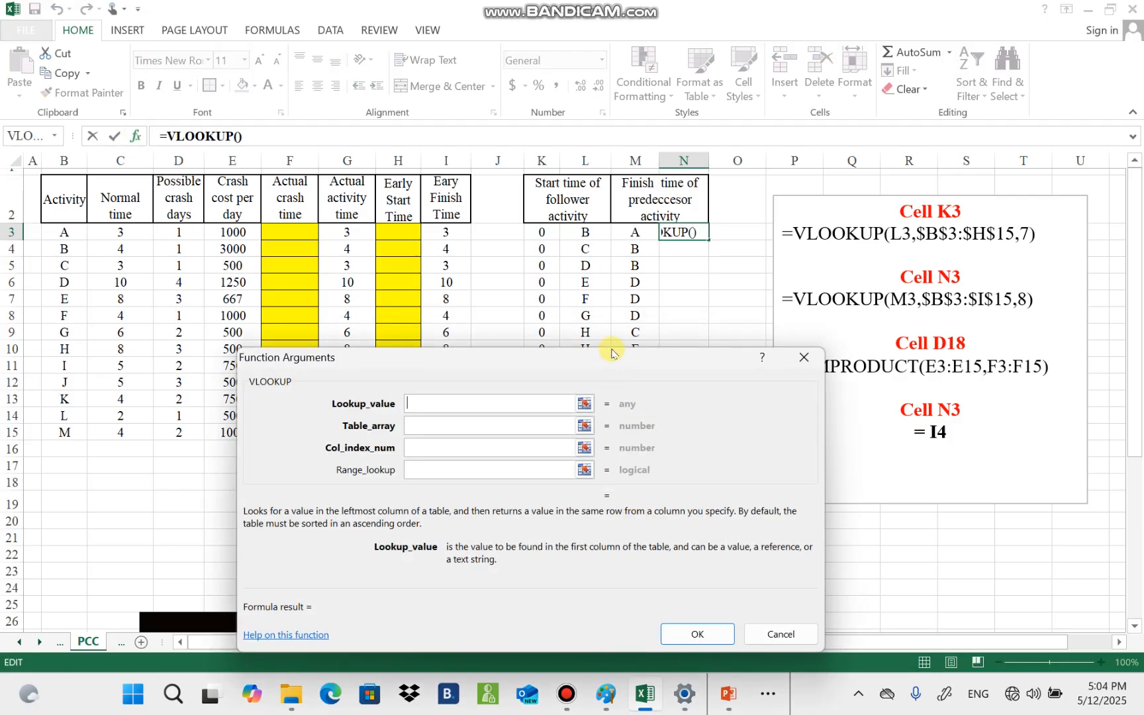
click(634, 230)
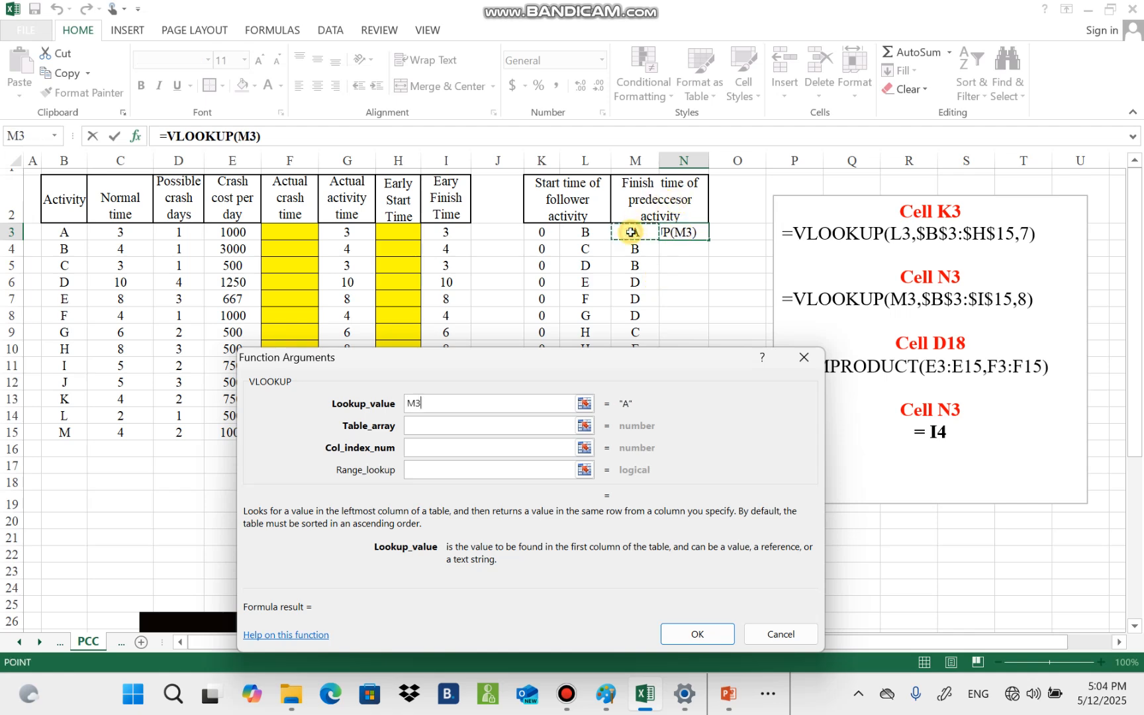
click(427, 425)
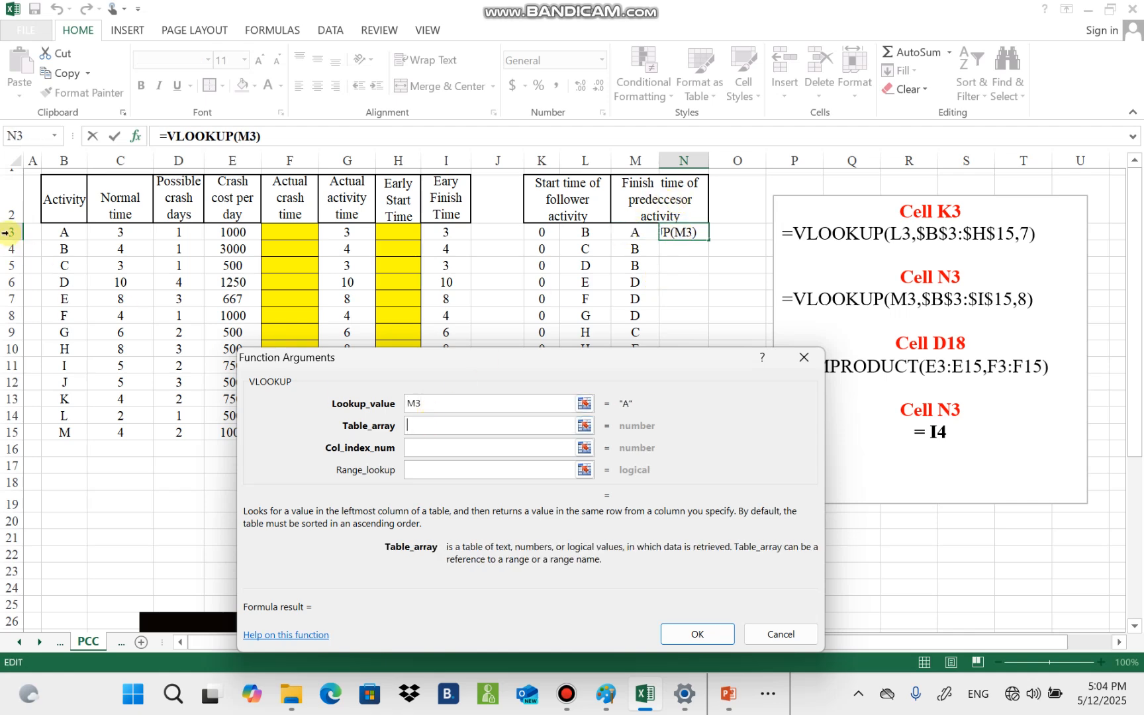
drag(67, 234, 438, 431)
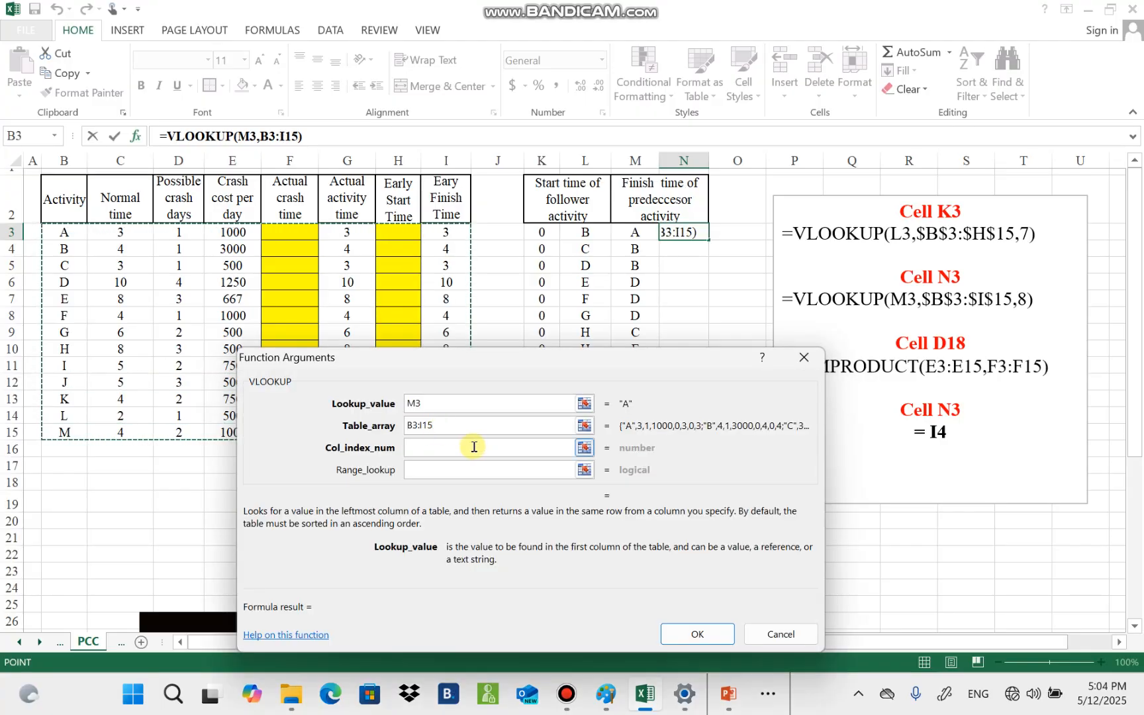
click(428, 450)
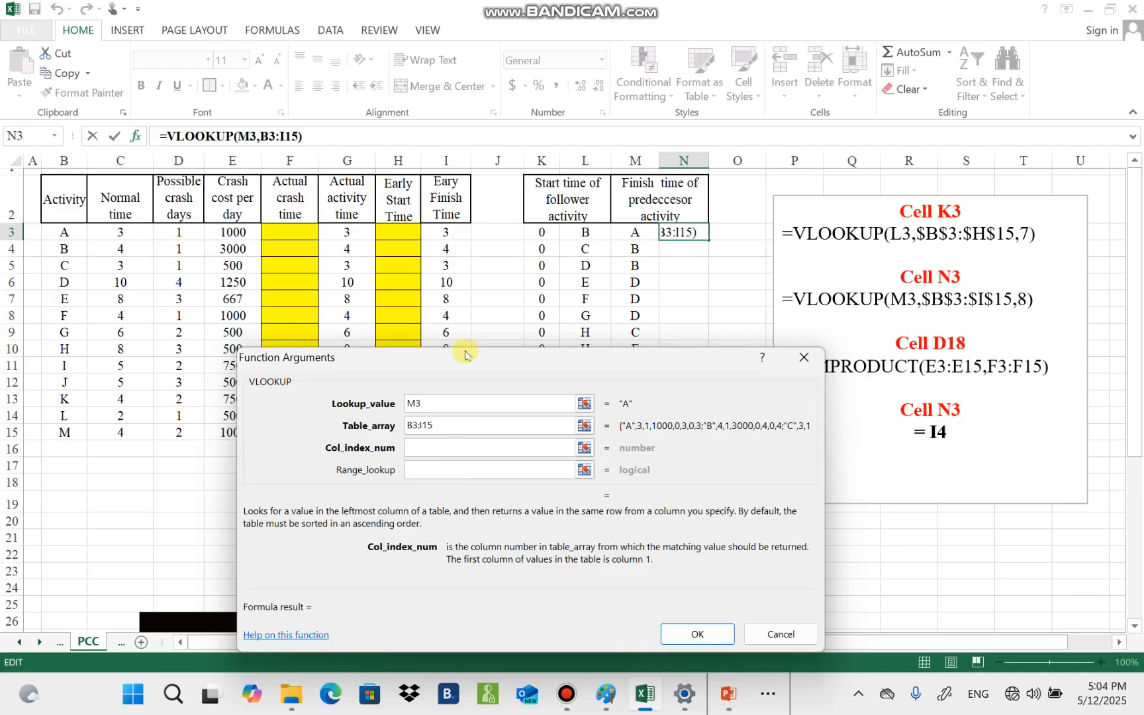
text(8)
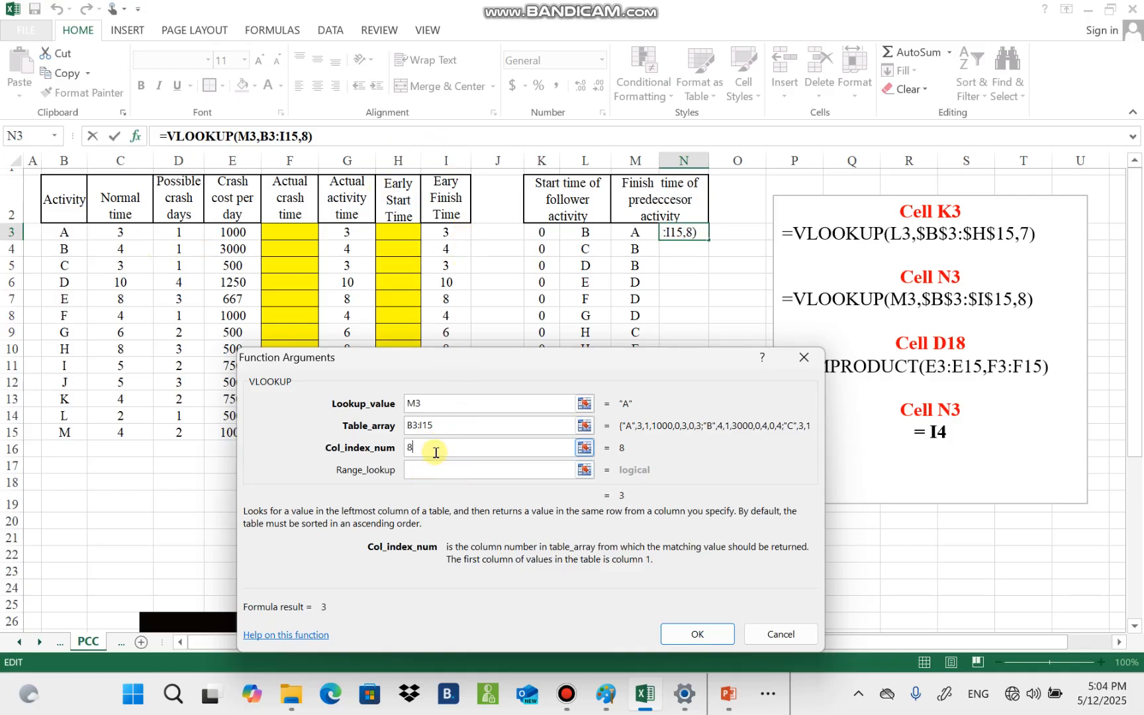
click(704, 631)
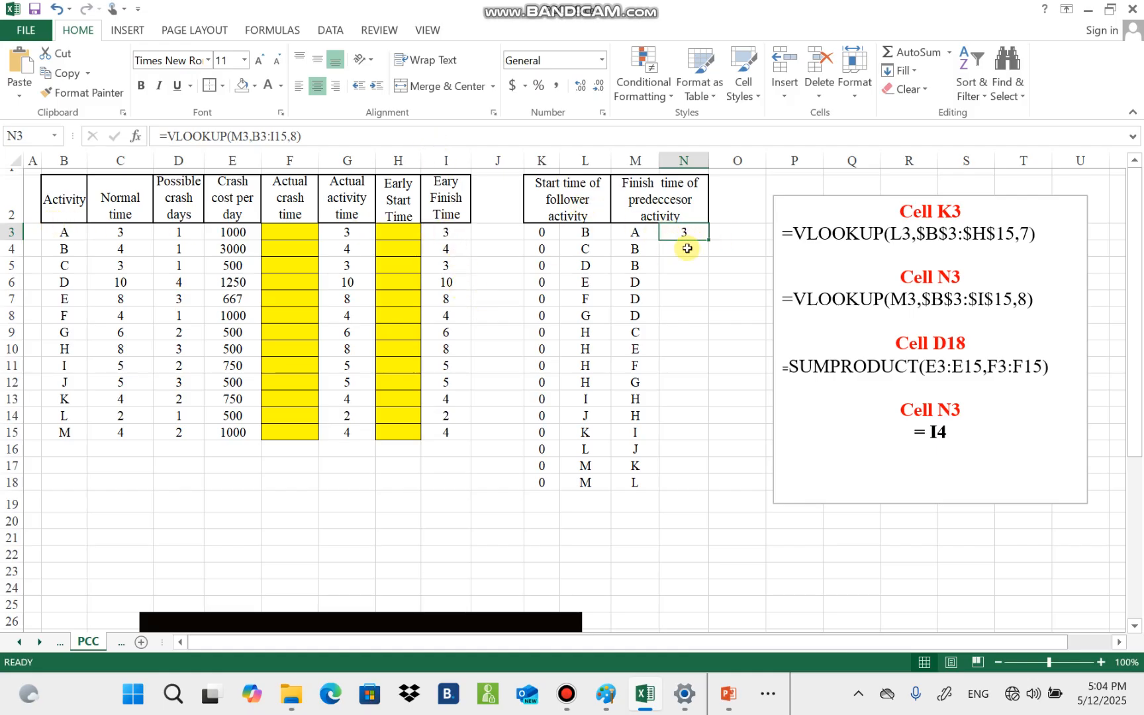
Make the table range in N3's formula absolute as $B$3:$I$15 and fill the formula down through N18
click(254, 137)
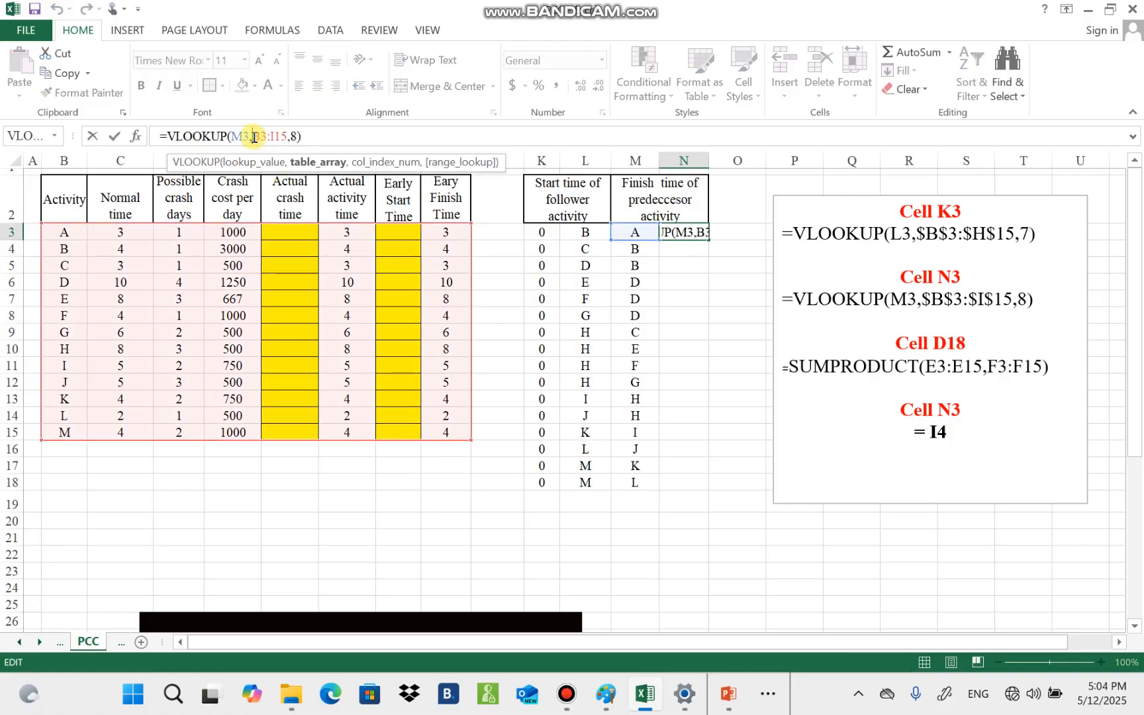
text($)
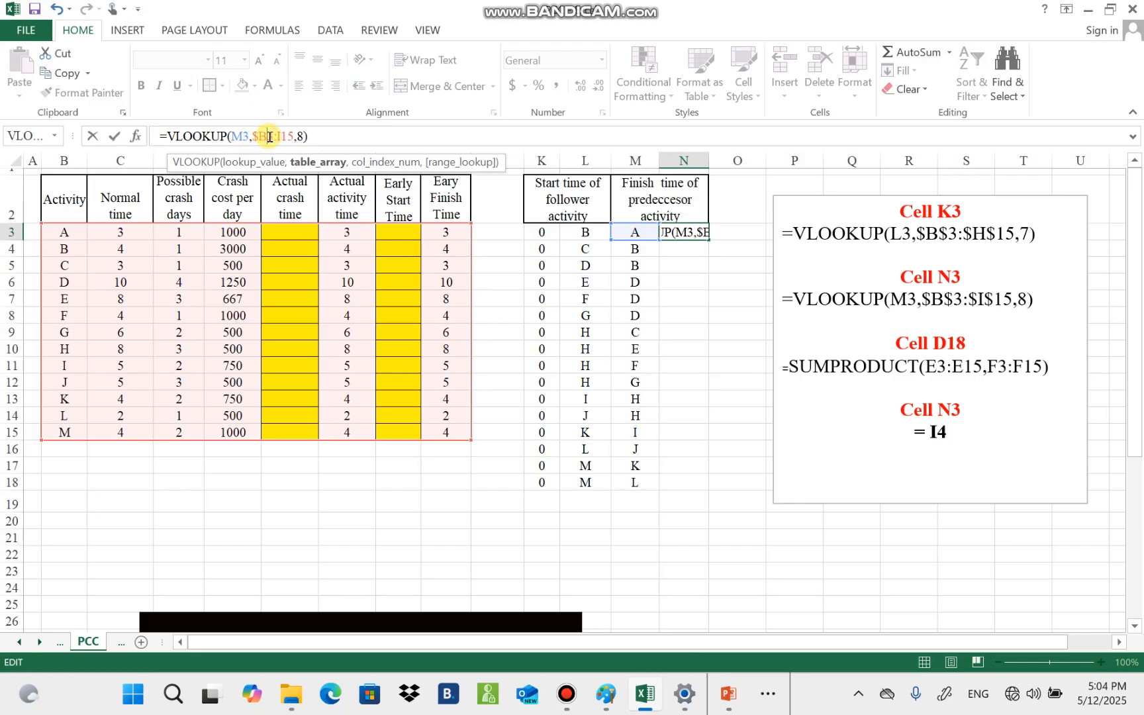
click(270, 138)
text($)
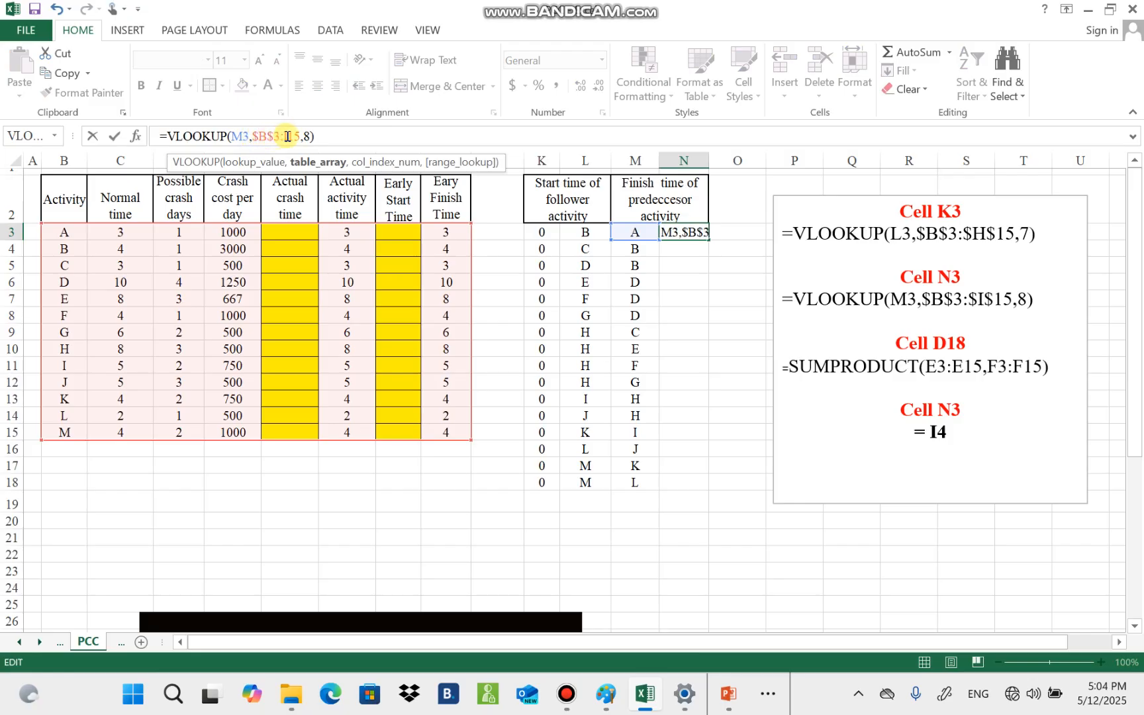
click(287, 137)
text($)
click(295, 138)
text($)
key(Return)
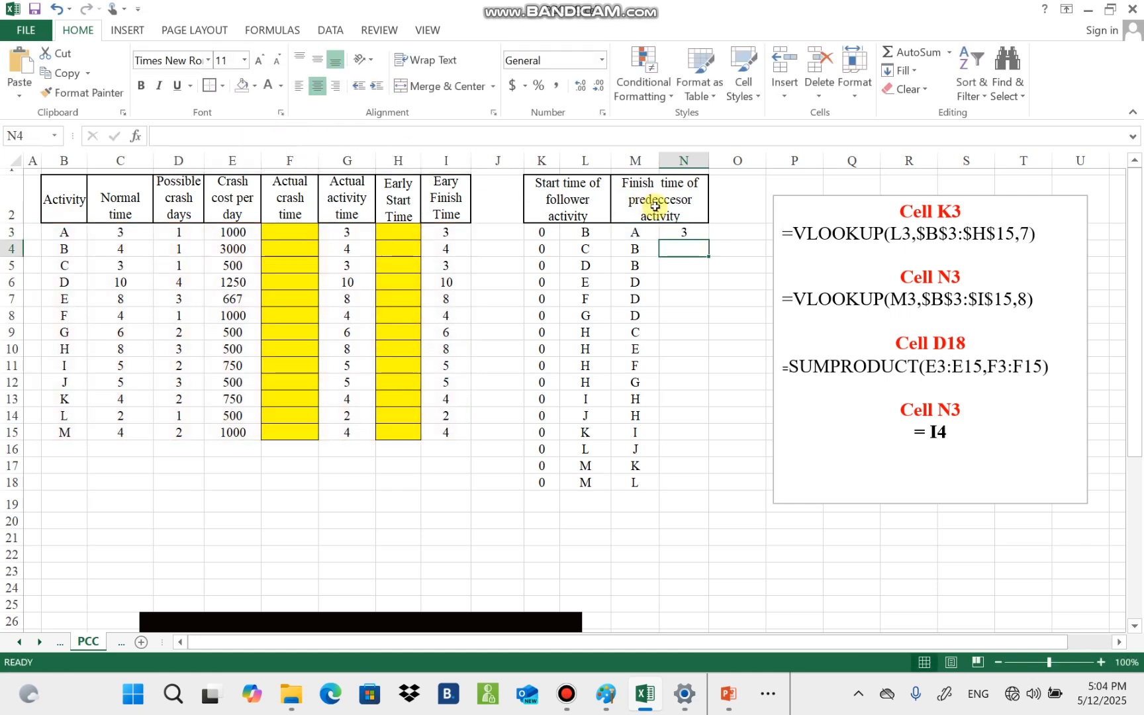
click(682, 230)
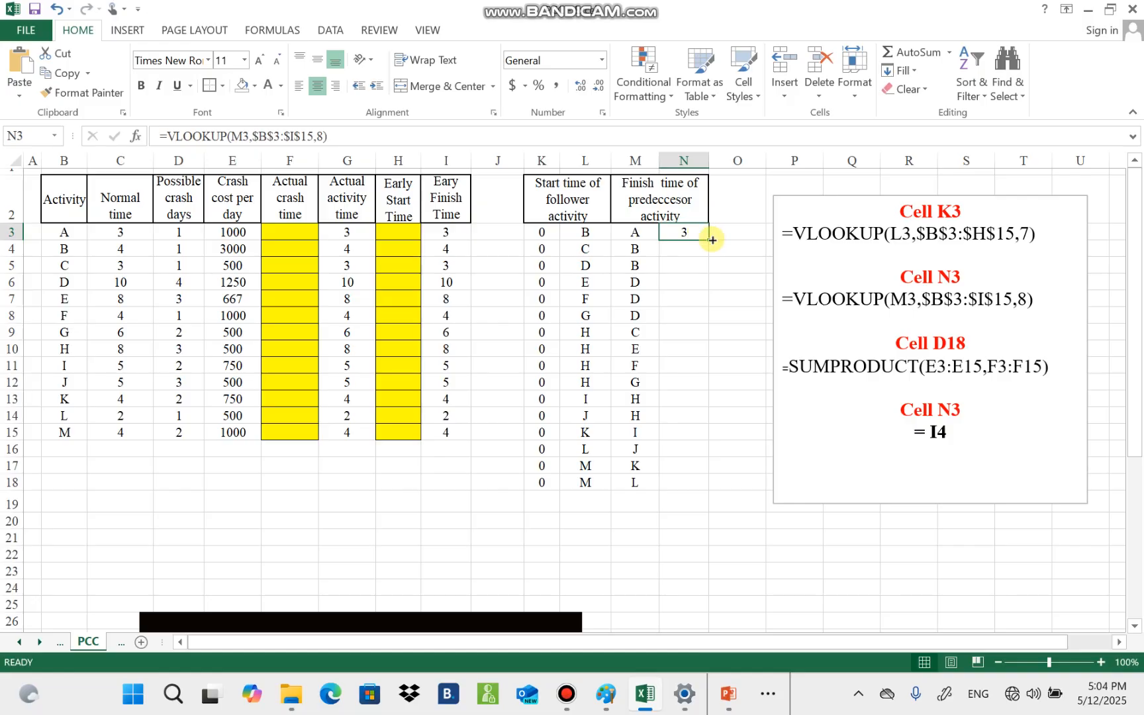
drag(712, 240, 693, 491)
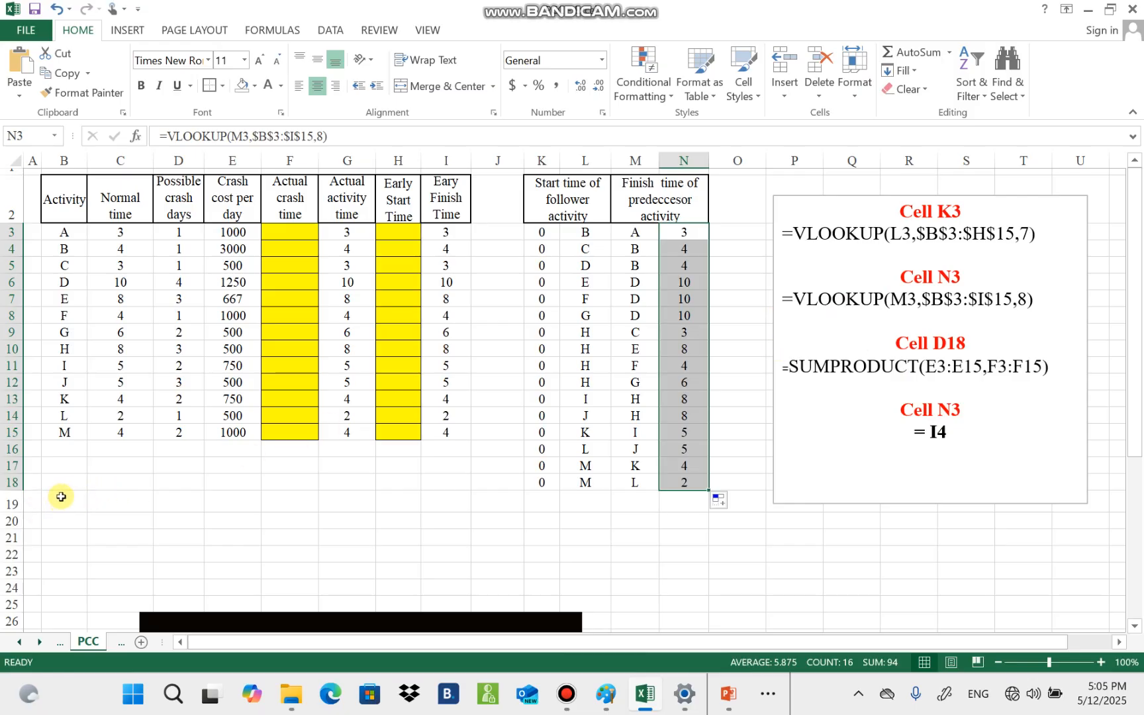
Make the hidden Crash cost label in C18 bold with a black font
click(122, 482)
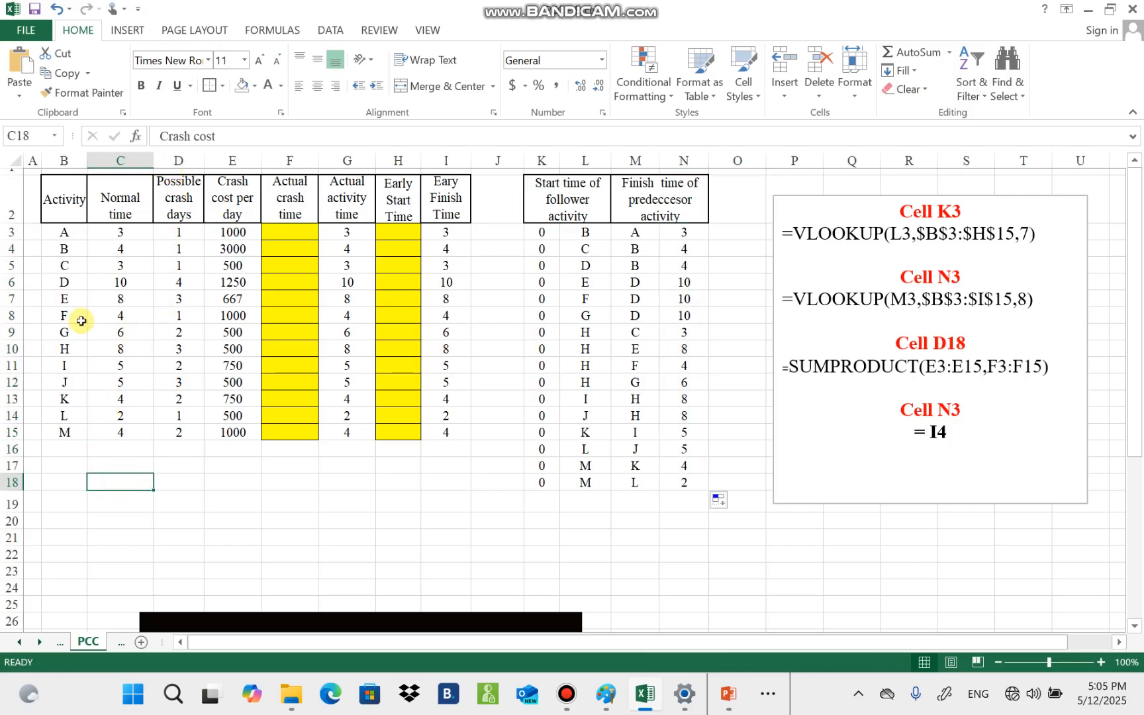
click(140, 86)
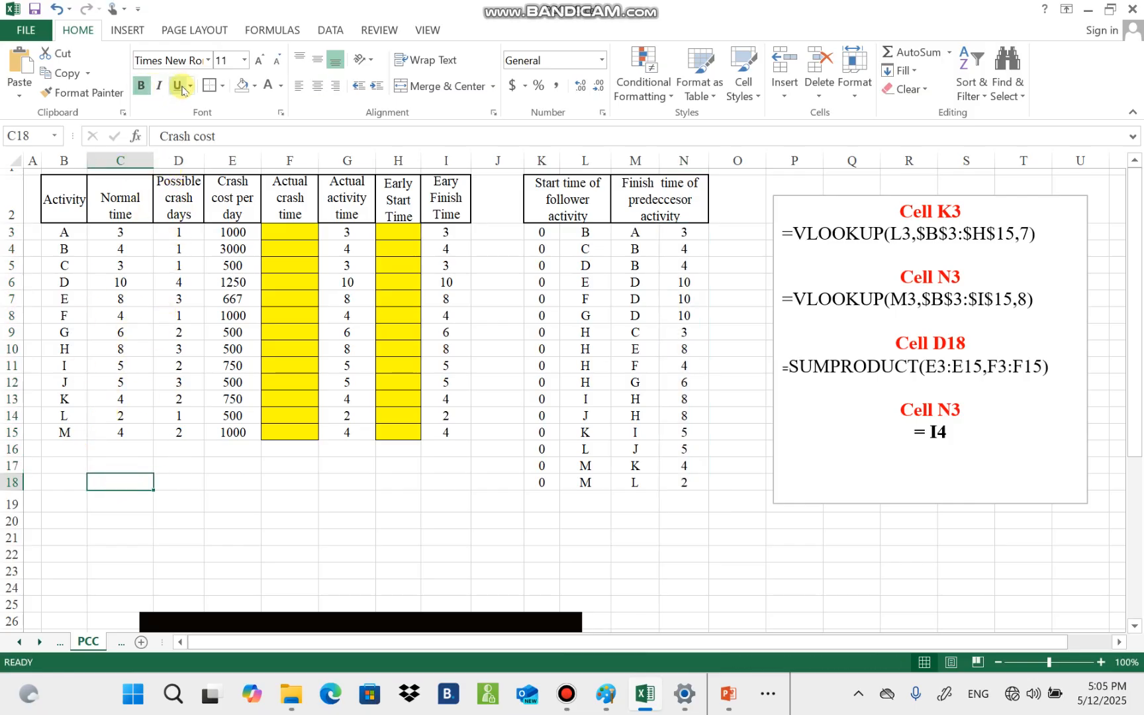
click(281, 85)
click(285, 105)
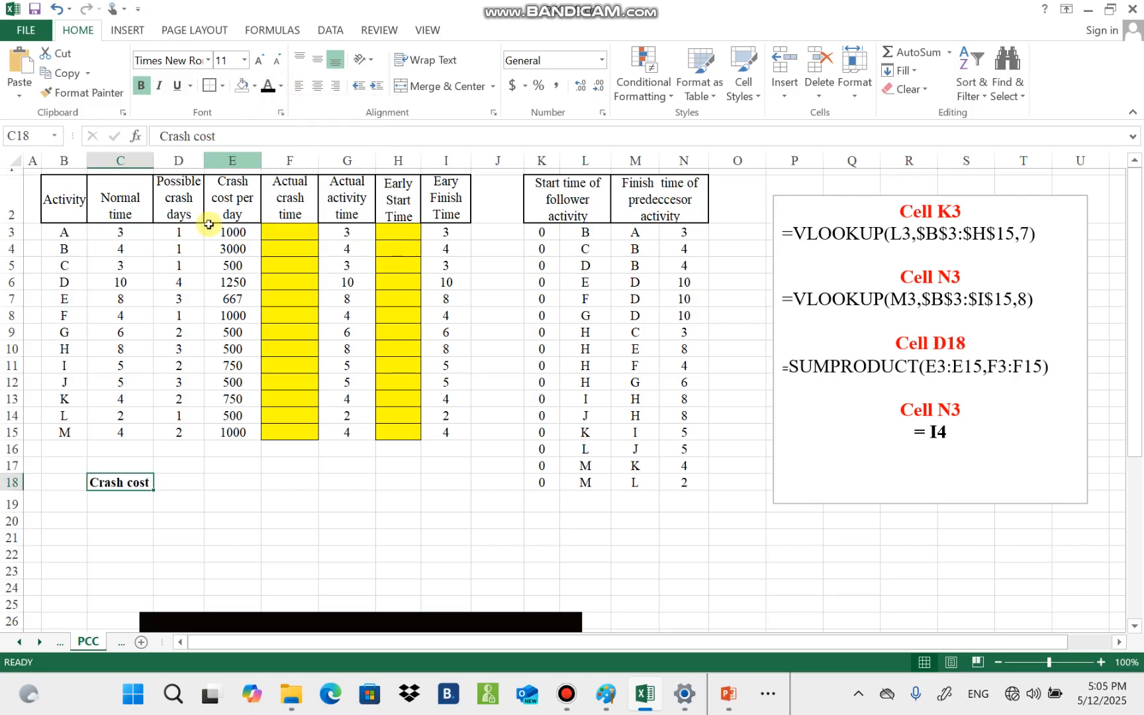
Review the crash cost per day and actual crash time columns whose products make up the crash cost in D18
click(180, 483)
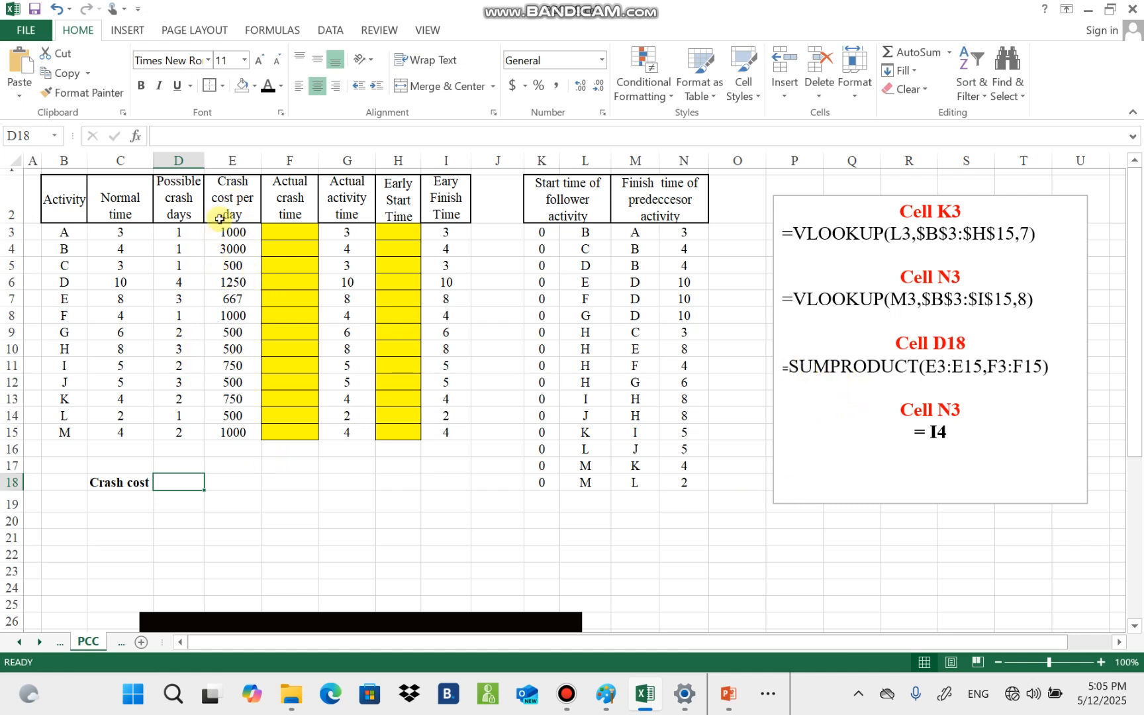
click(240, 190)
drag(239, 190, 233, 434)
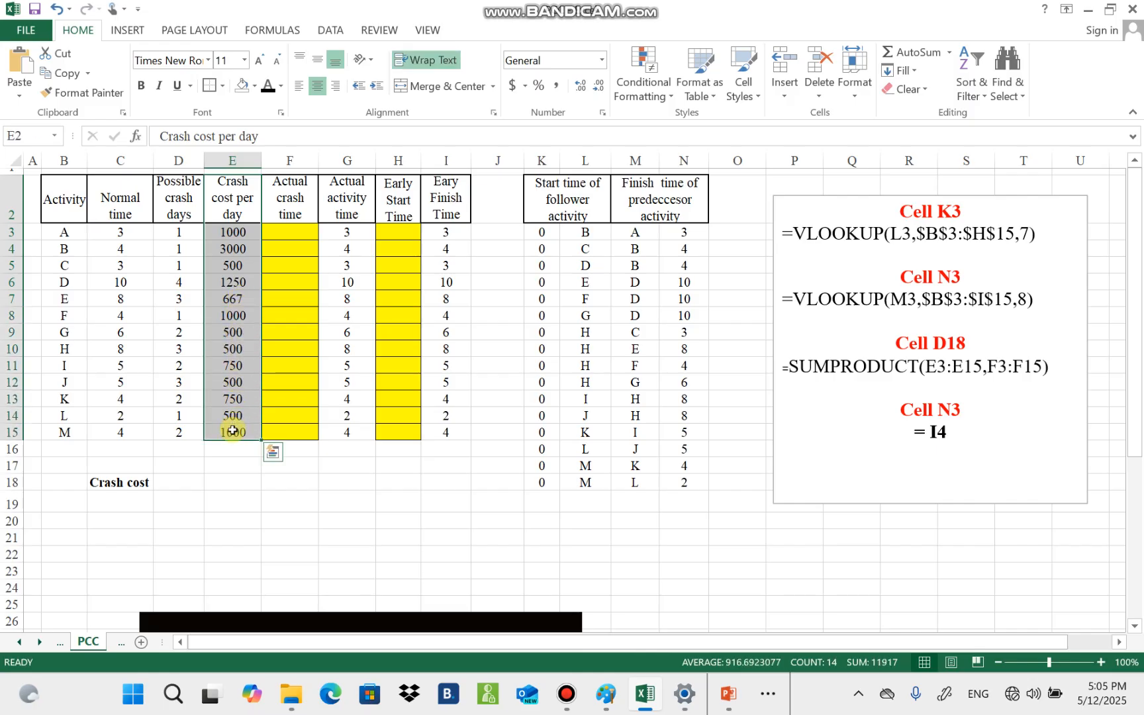
click(296, 229)
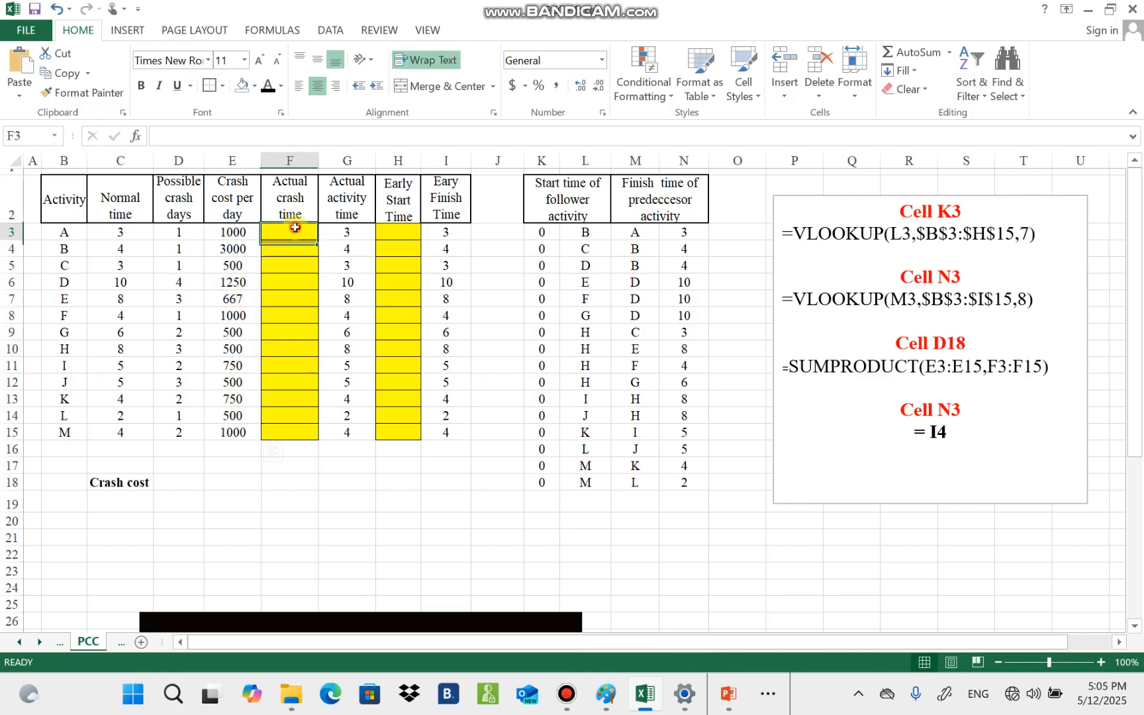
drag(295, 227, 284, 434)
click(233, 285)
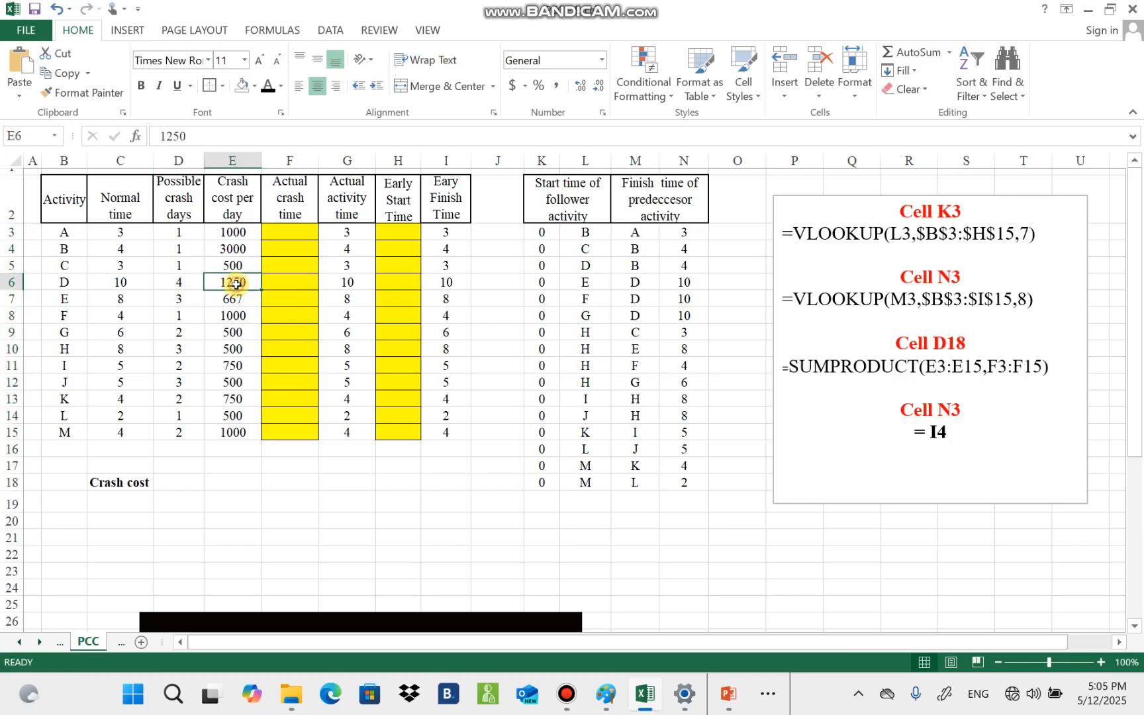
click(278, 284)
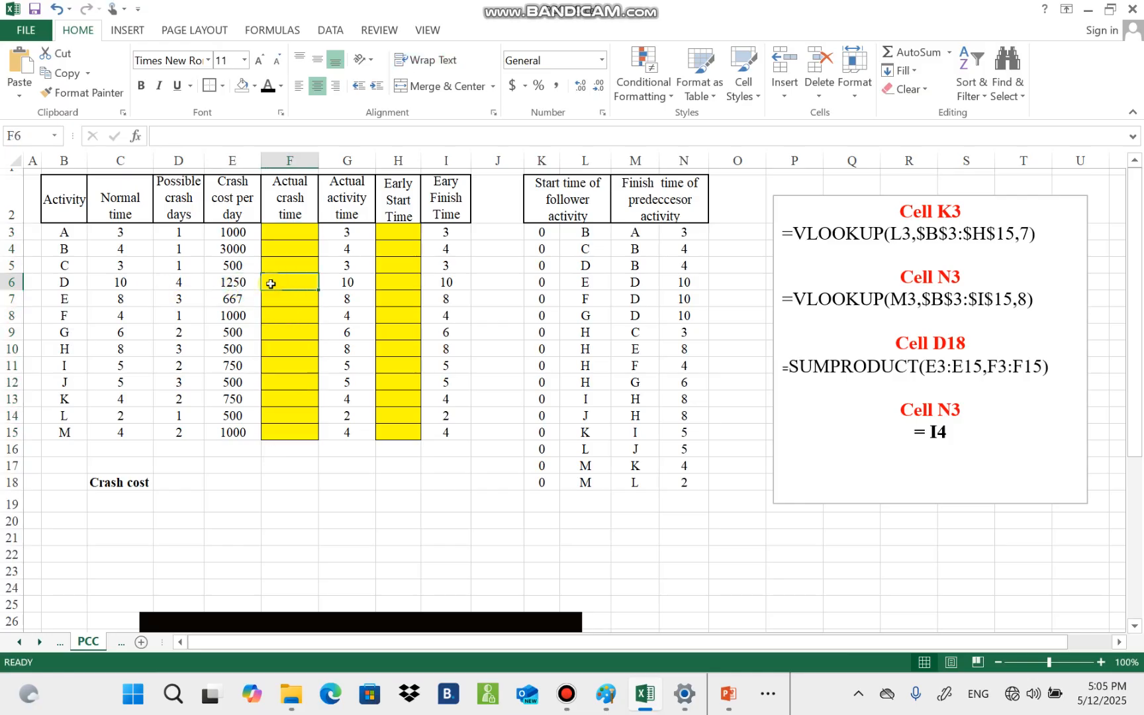
click(232, 282)
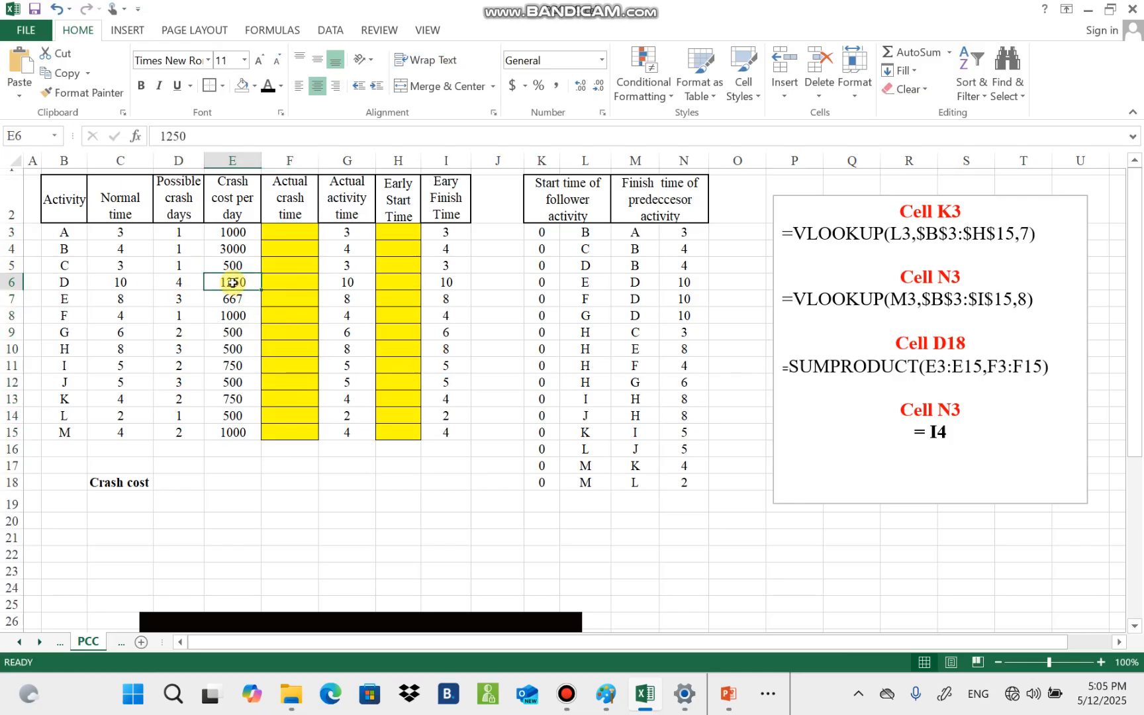
click(281, 282)
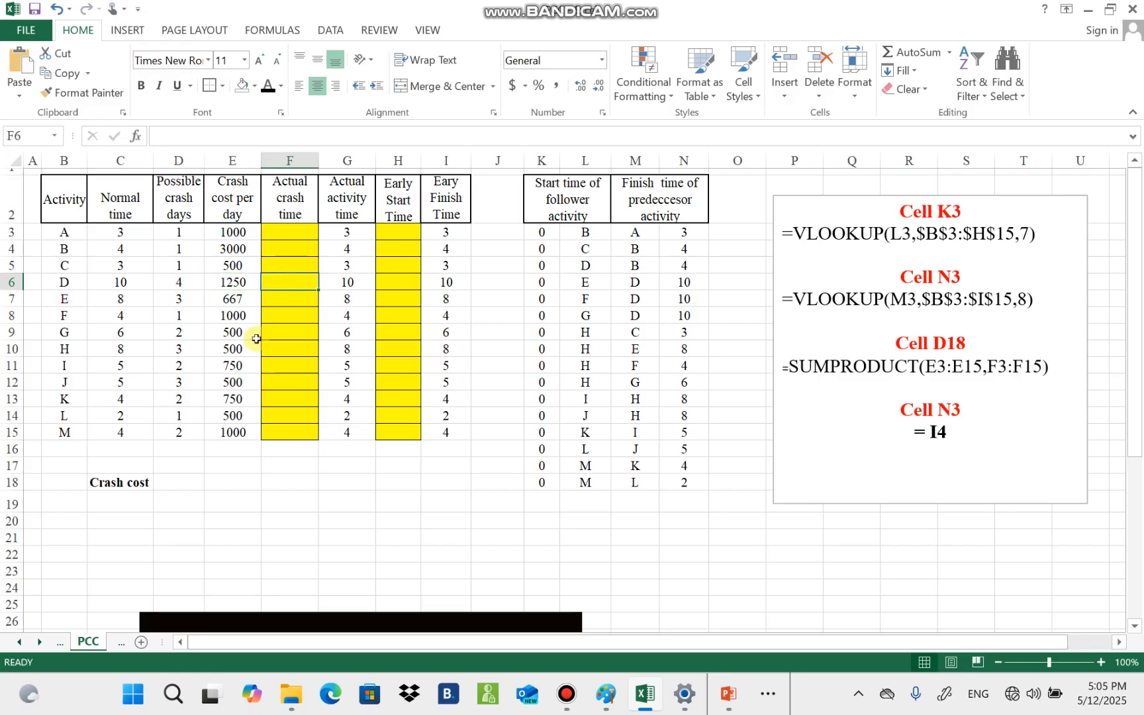
Fill the crash cost cell D18 with yellow
click(183, 482)
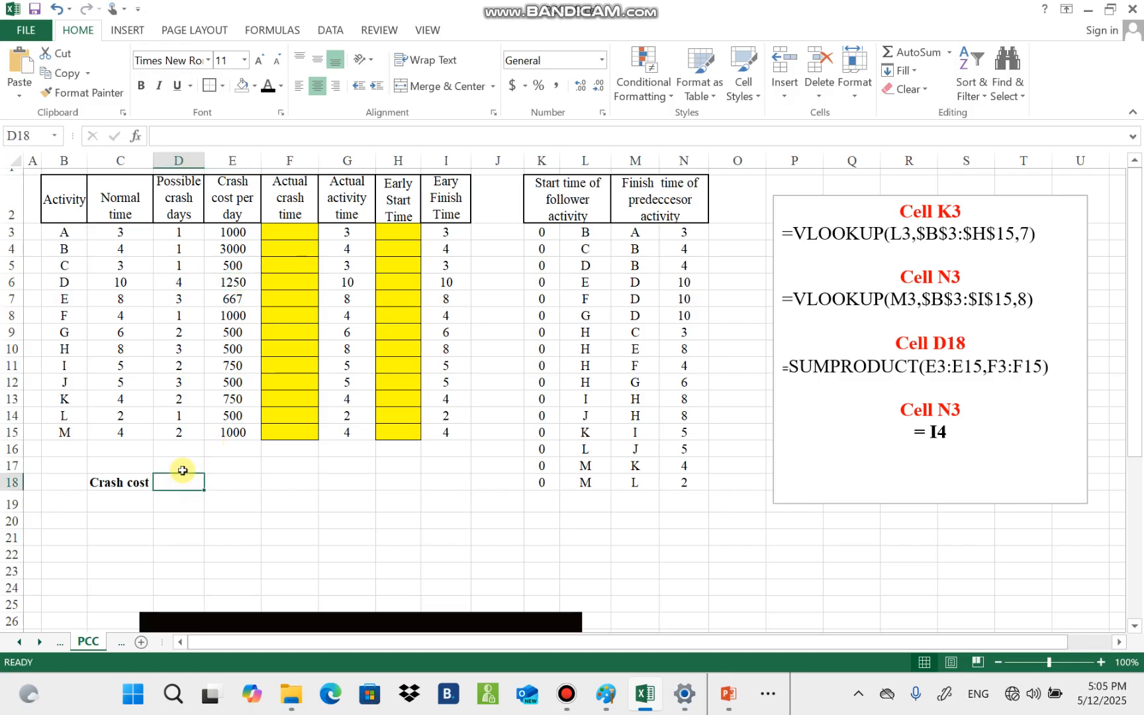
click(254, 86)
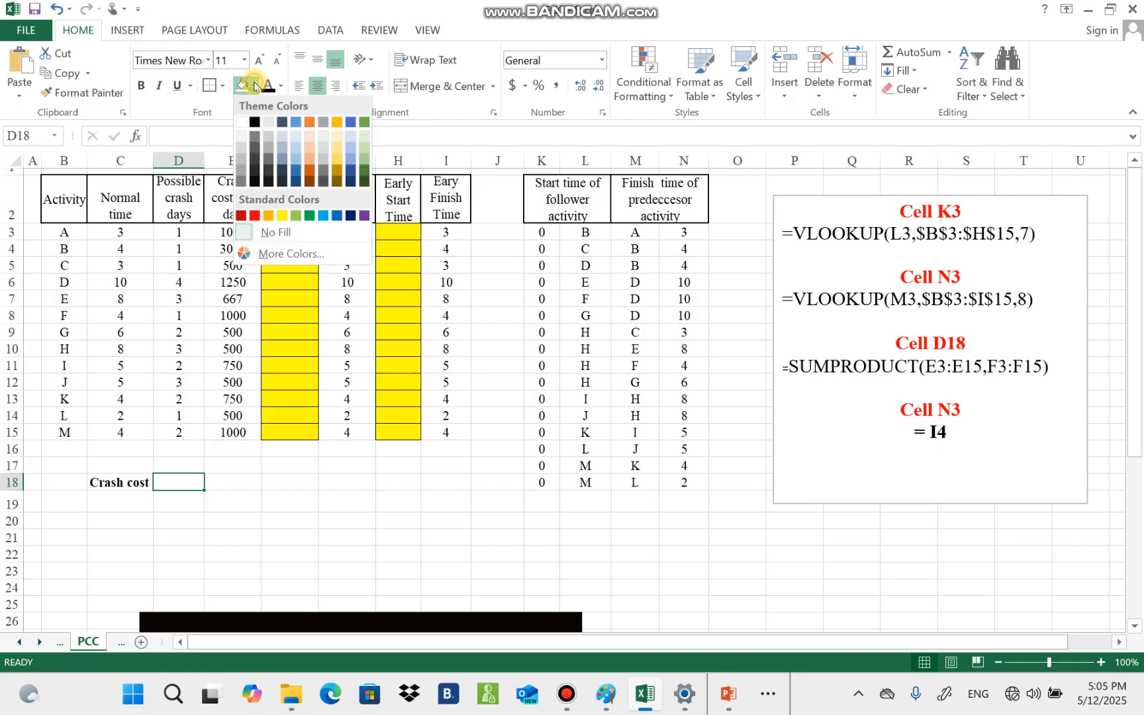
click(277, 216)
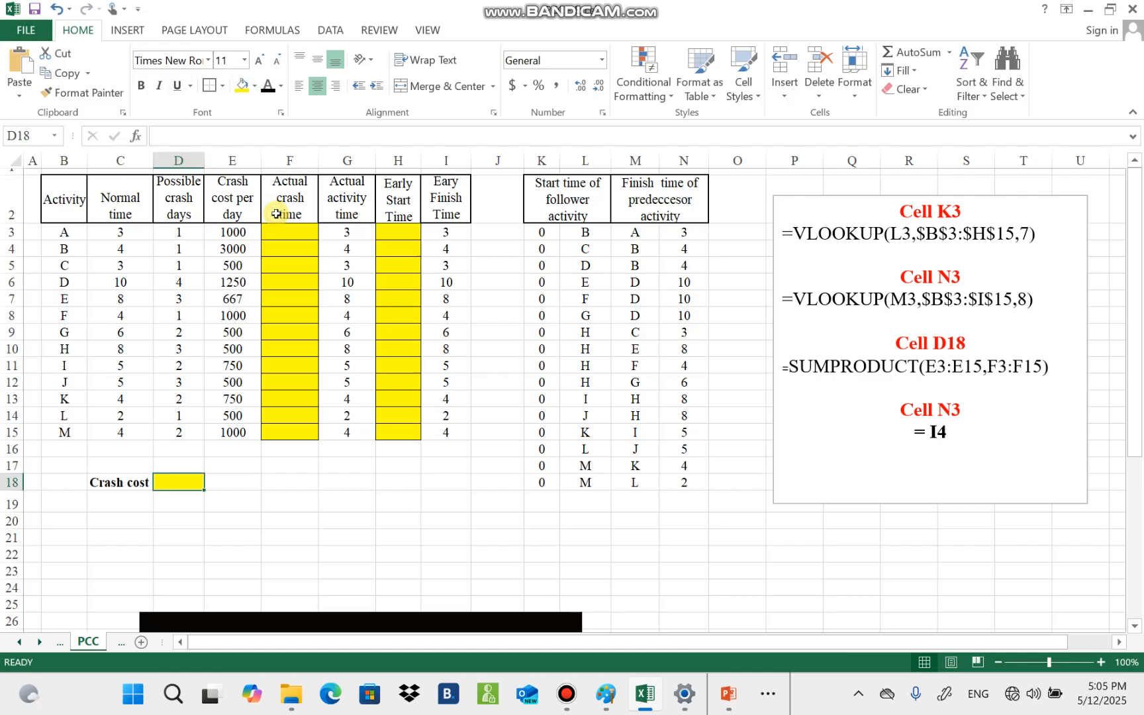
Check the row-by-row pairing of ranges E3:E15 and F3:F15 against the SUMPRODUCT formula noted for D18
click(237, 231)
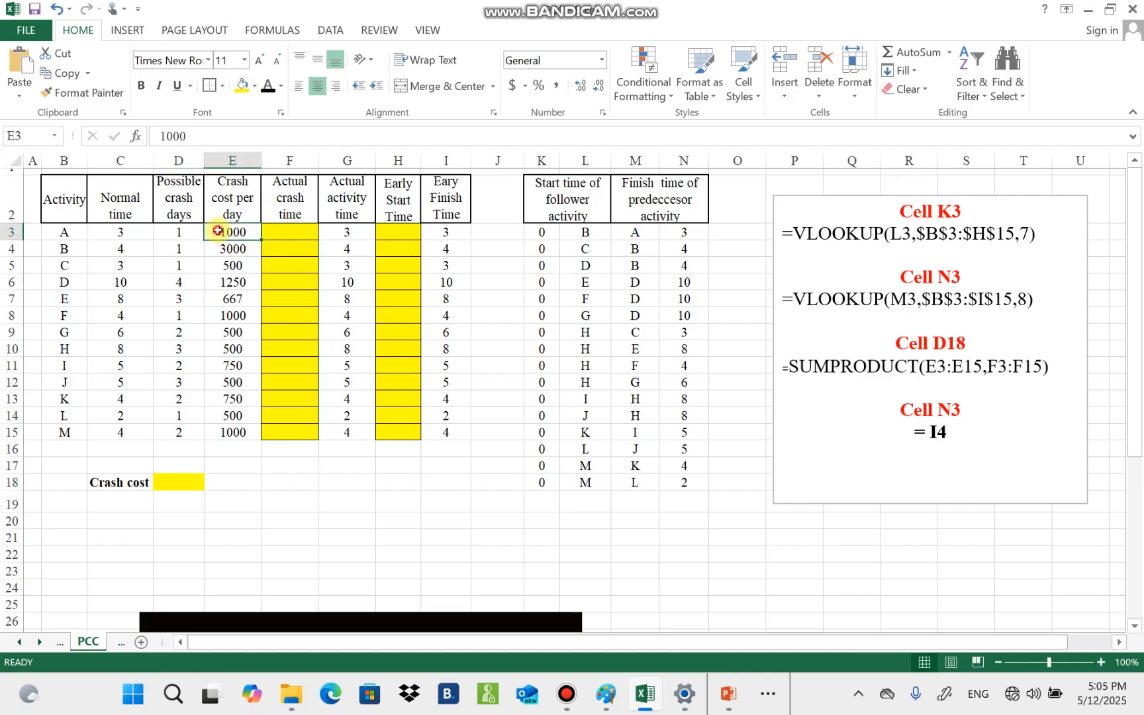
click(280, 257)
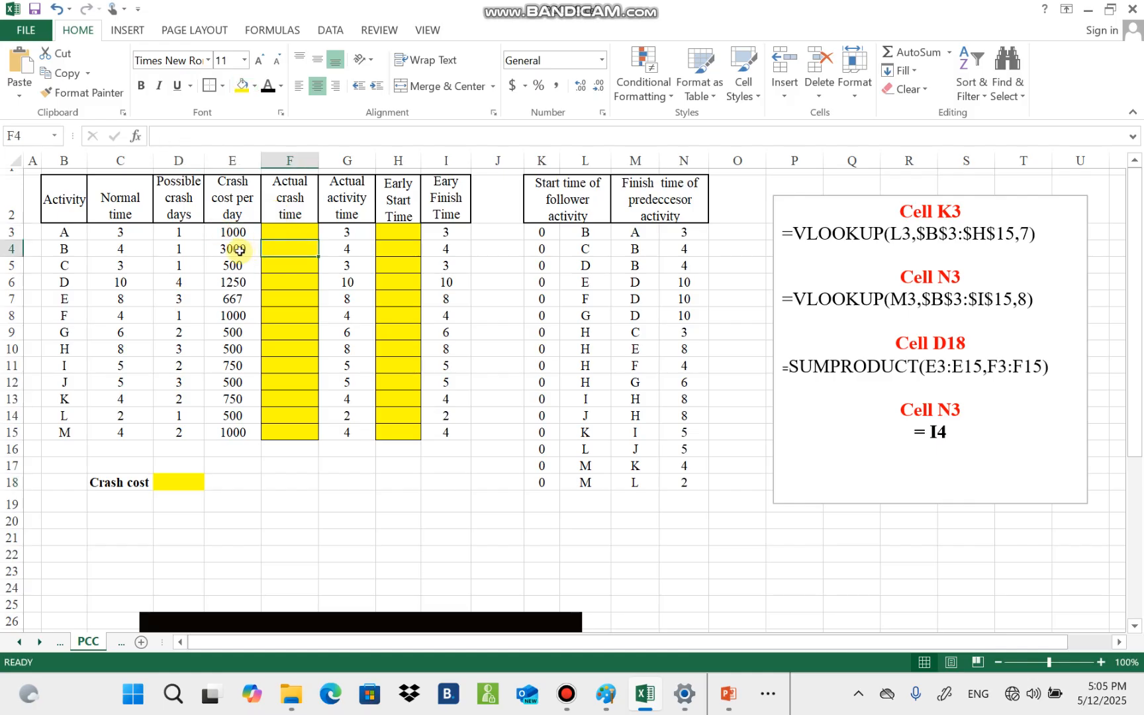
drag(236, 250, 303, 277)
click(303, 276)
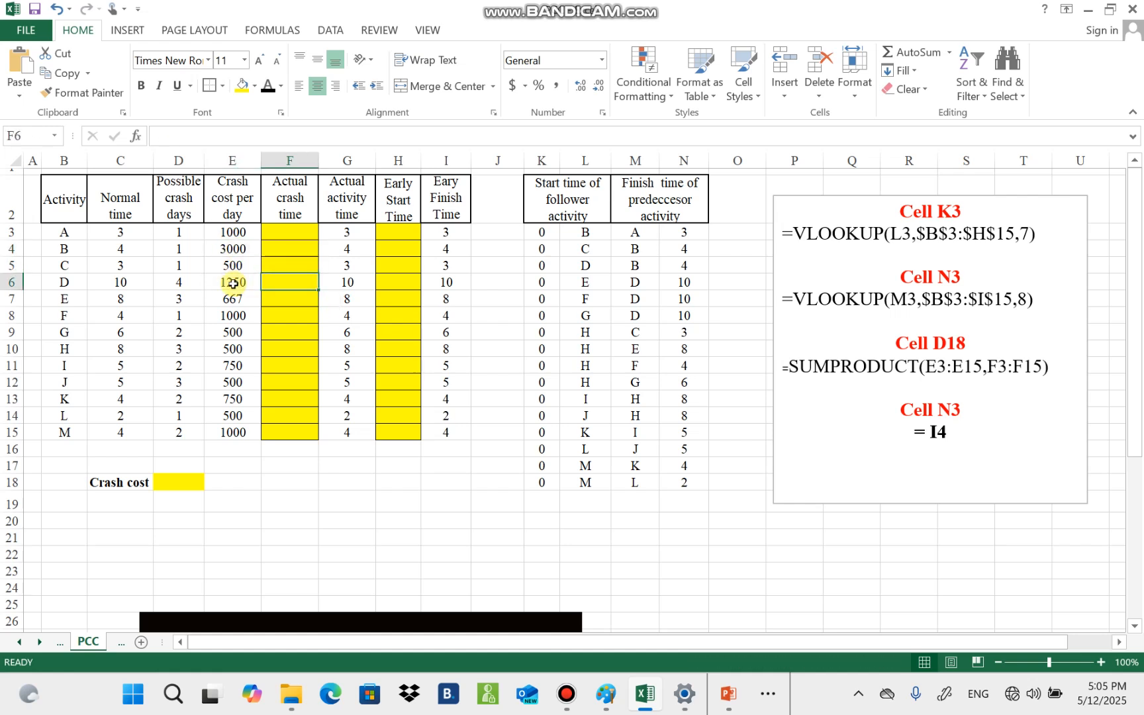
click(175, 482)
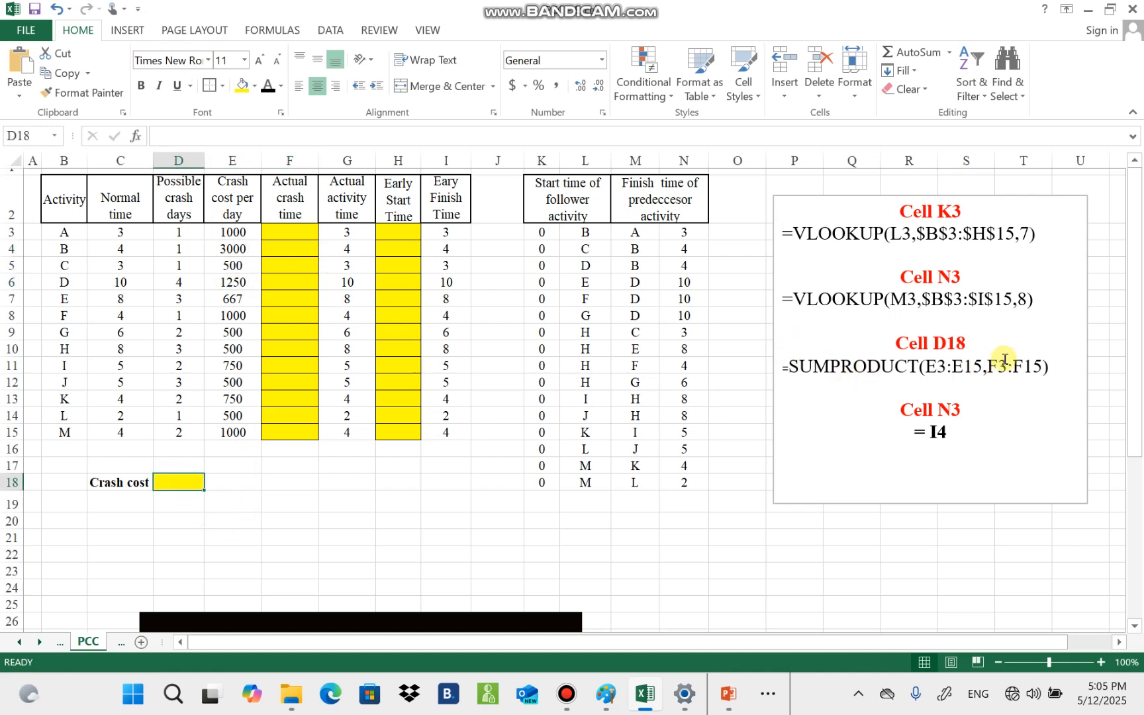
click(228, 234)
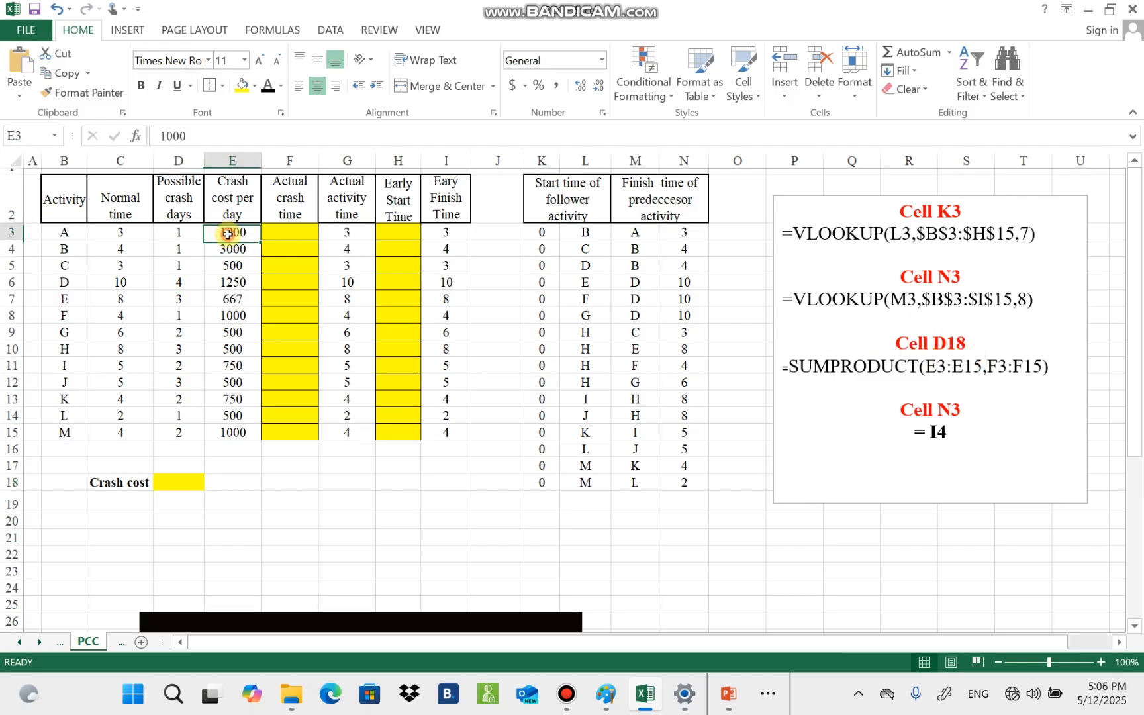
drag(228, 234, 231, 431)
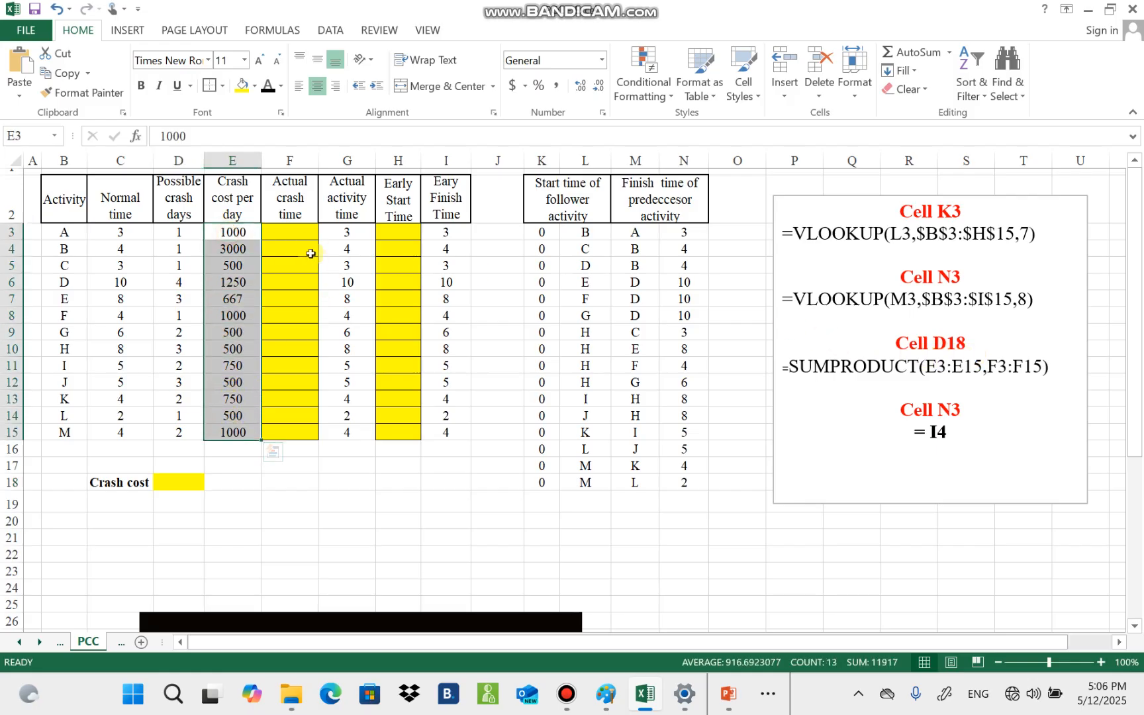
drag(296, 232, 293, 433)
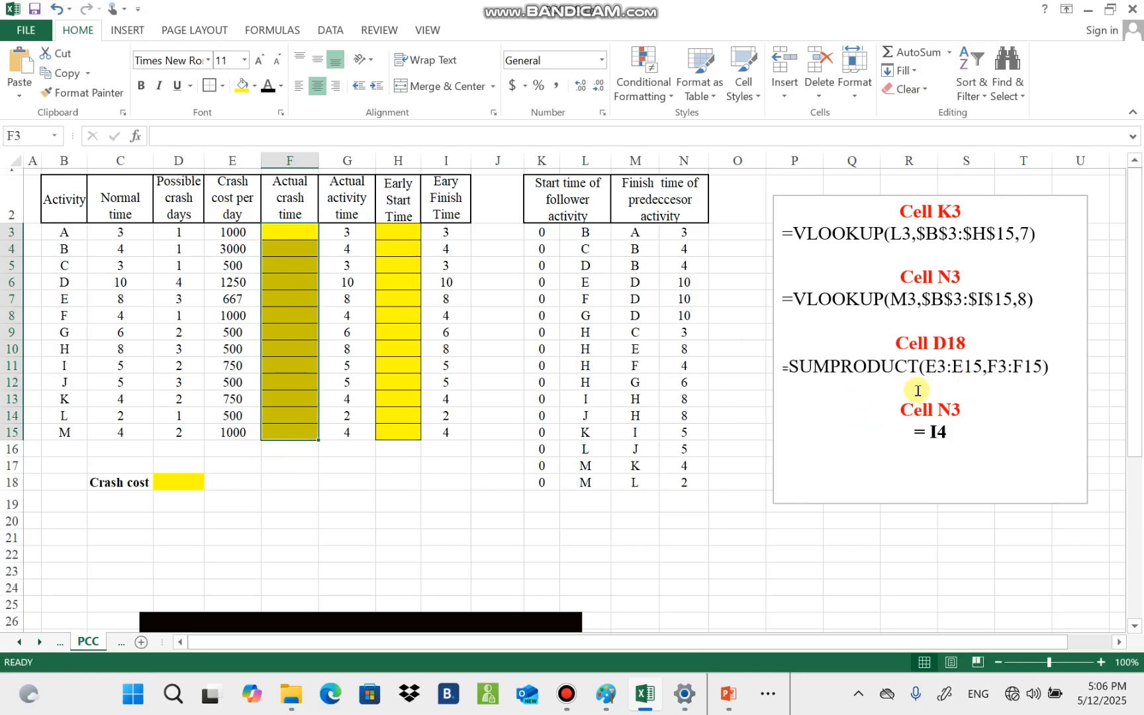
Calculate the crash cost in D18 with SUMPRODUCT, using F3:F15 as the first array and E3:E15 as the second
click(175, 483)
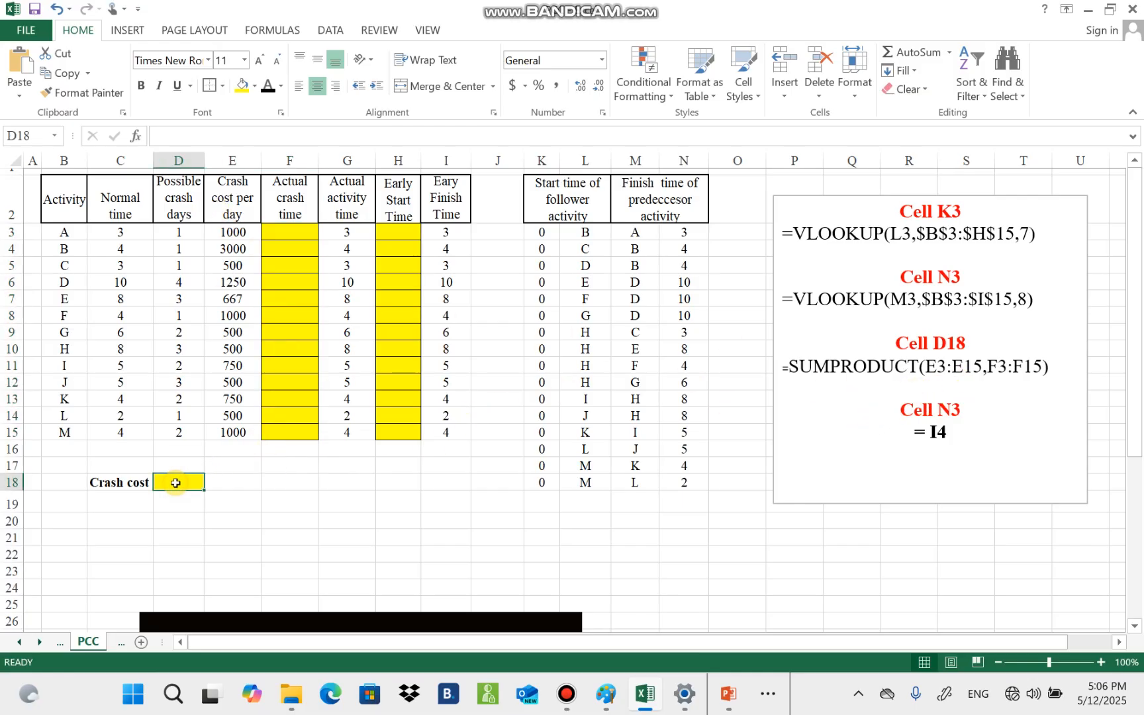
click(136, 136)
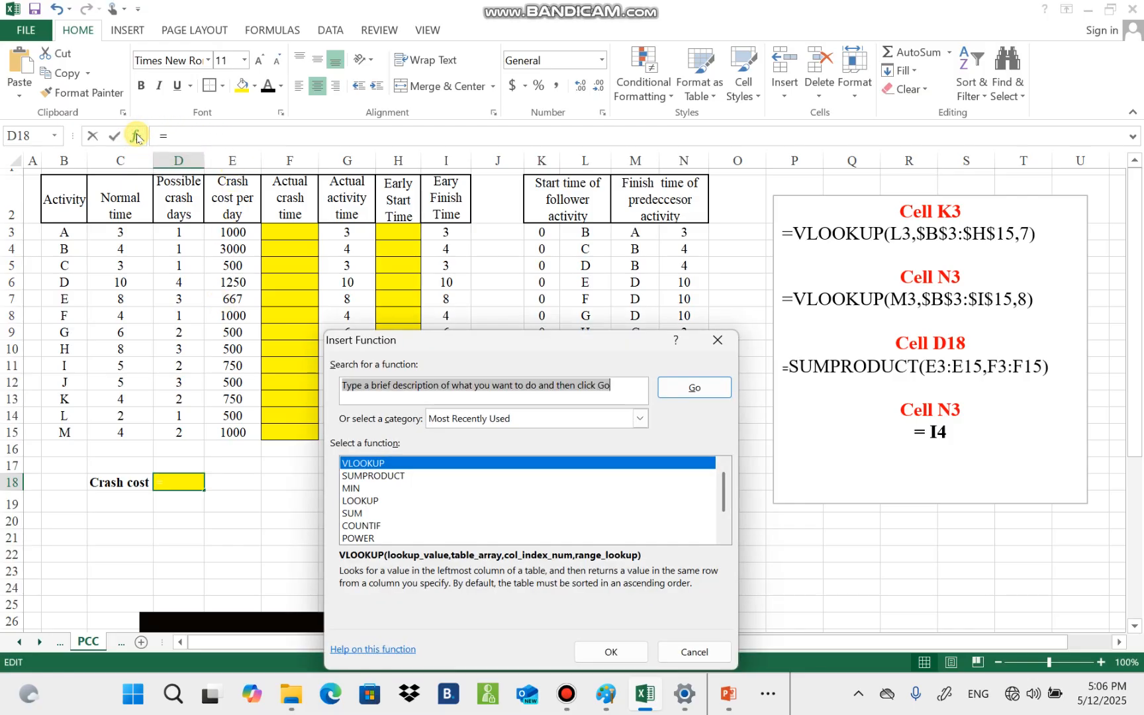
click(384, 475)
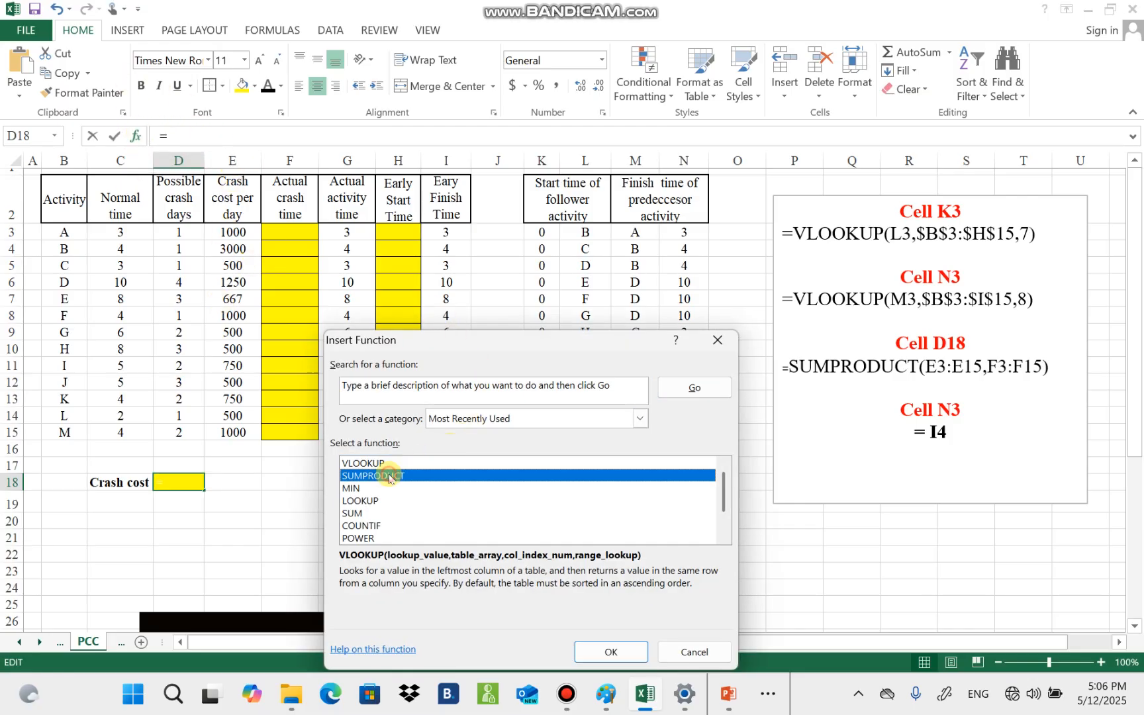
click(628, 661)
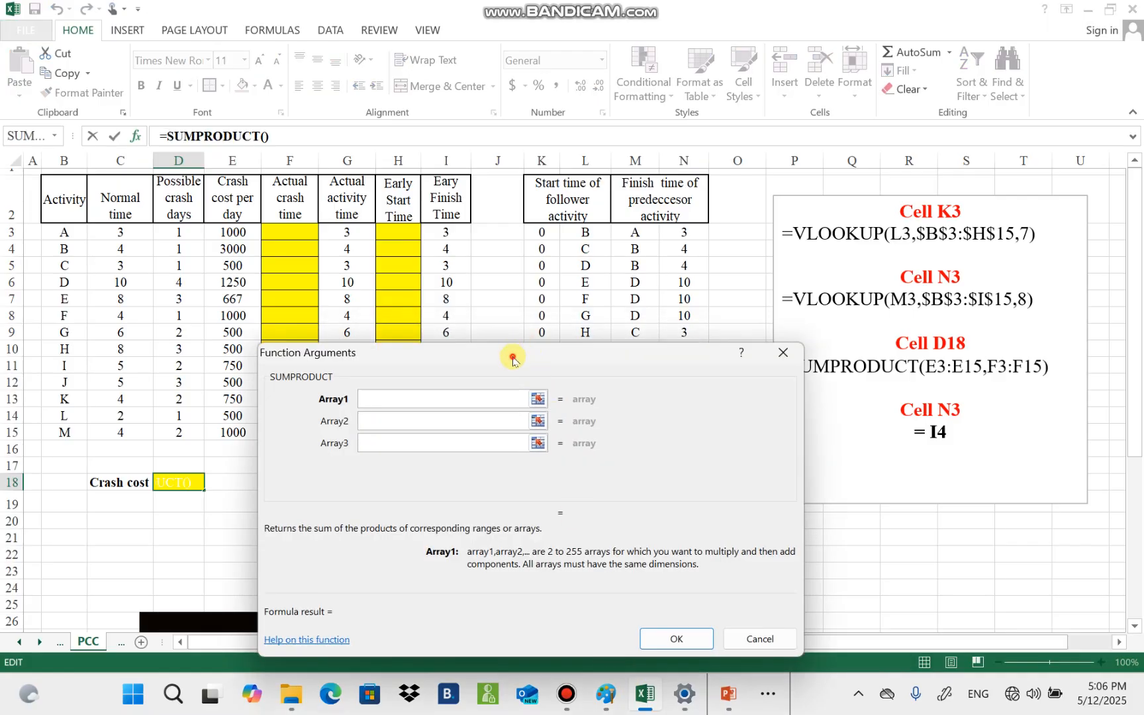
drag(513, 358, 649, 420)
click(292, 231)
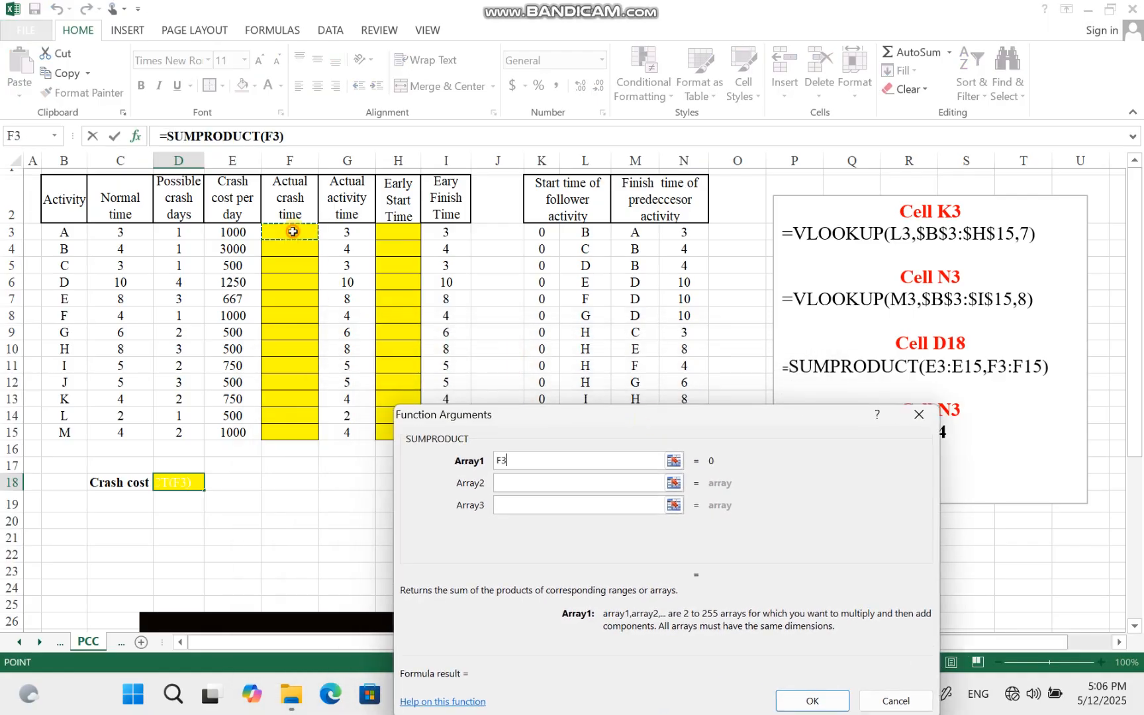
drag(293, 231, 291, 431)
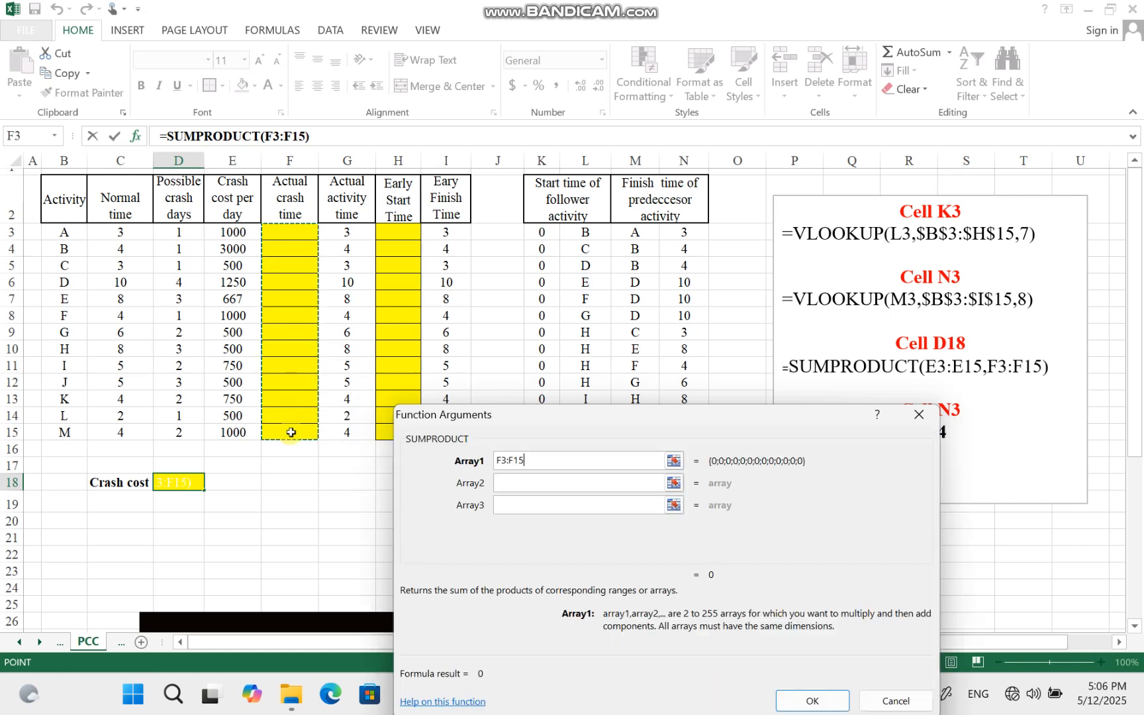
click(503, 484)
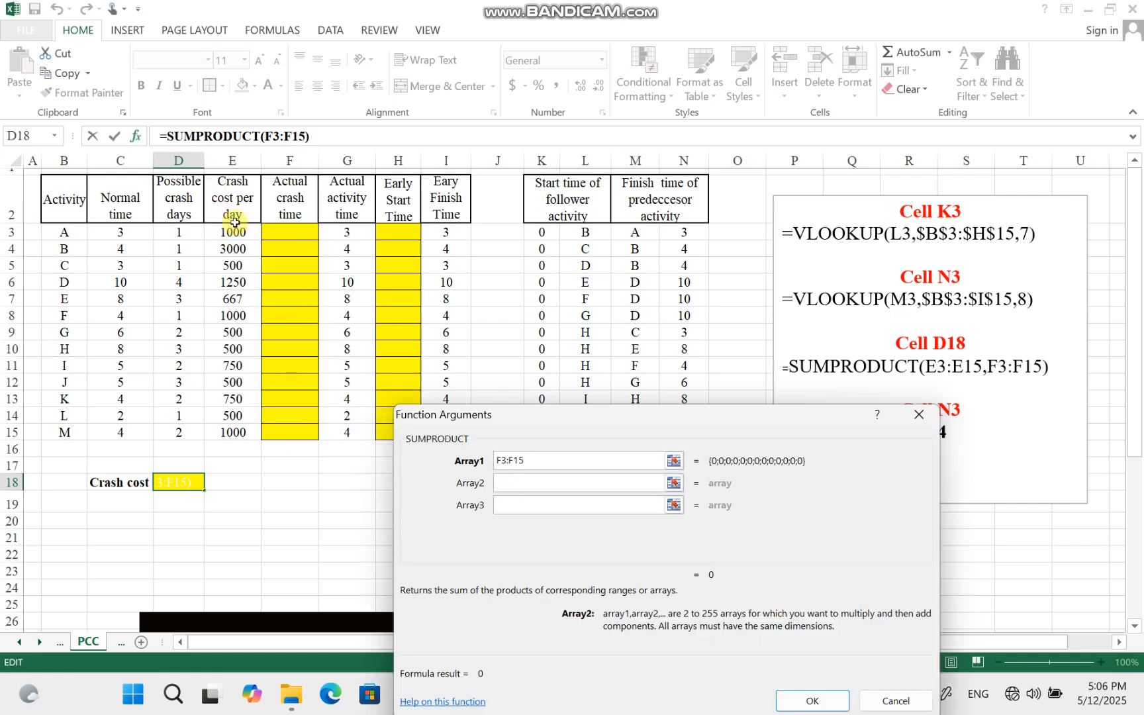
drag(232, 232, 233, 432)
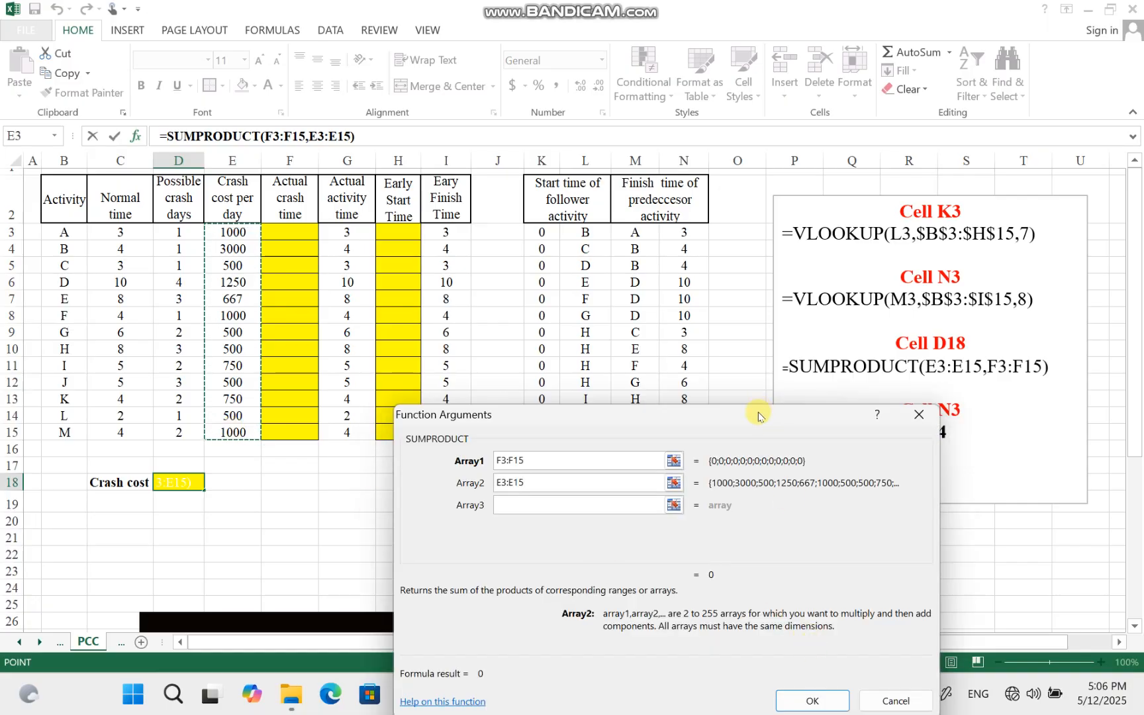
drag(758, 416, 737, 246)
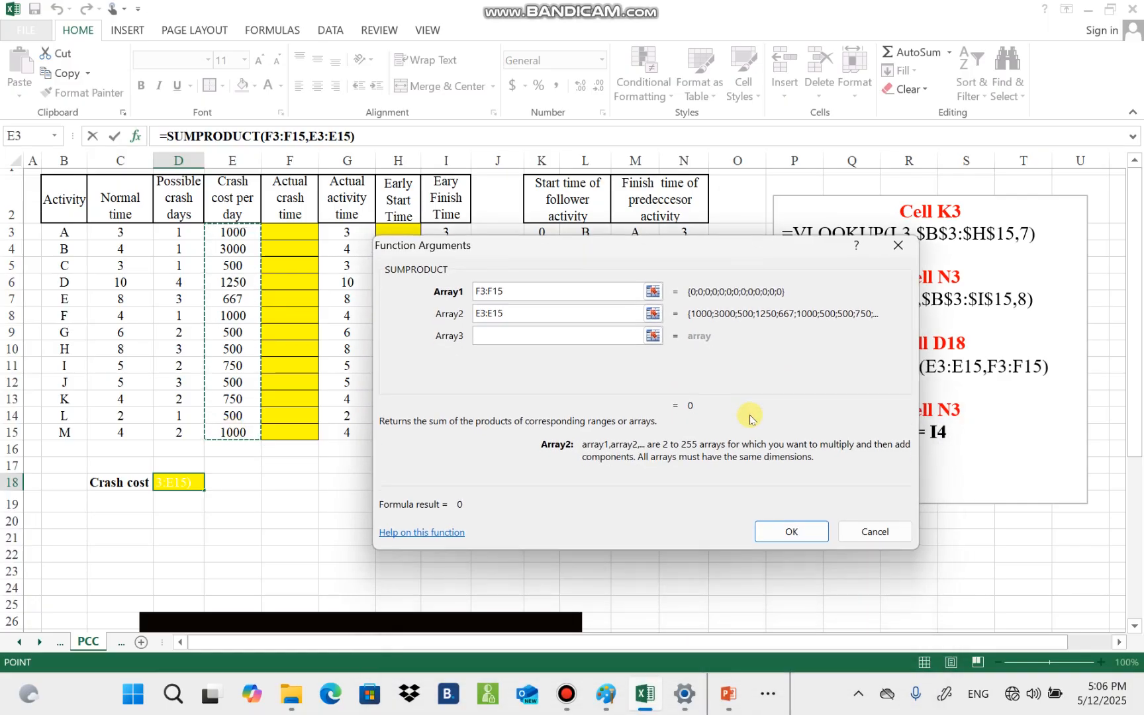
click(777, 533)
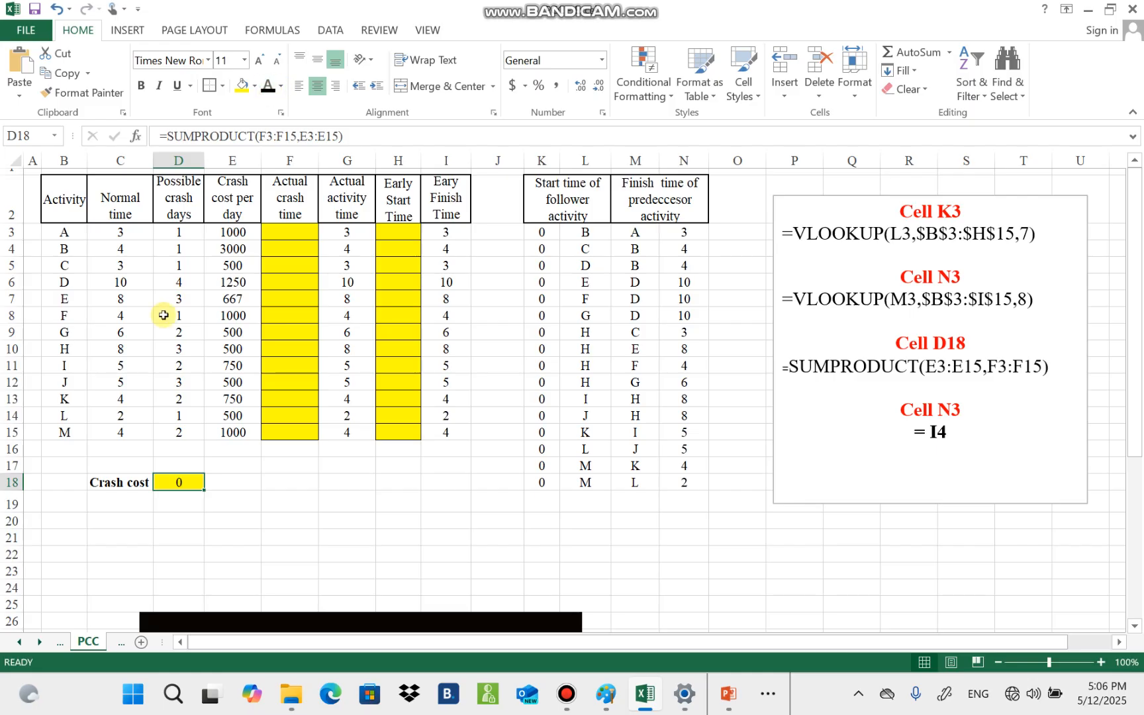
Give the hidden PCT label in G18 a black font and fill the adjacent cell H18 with yellow
click(353, 482)
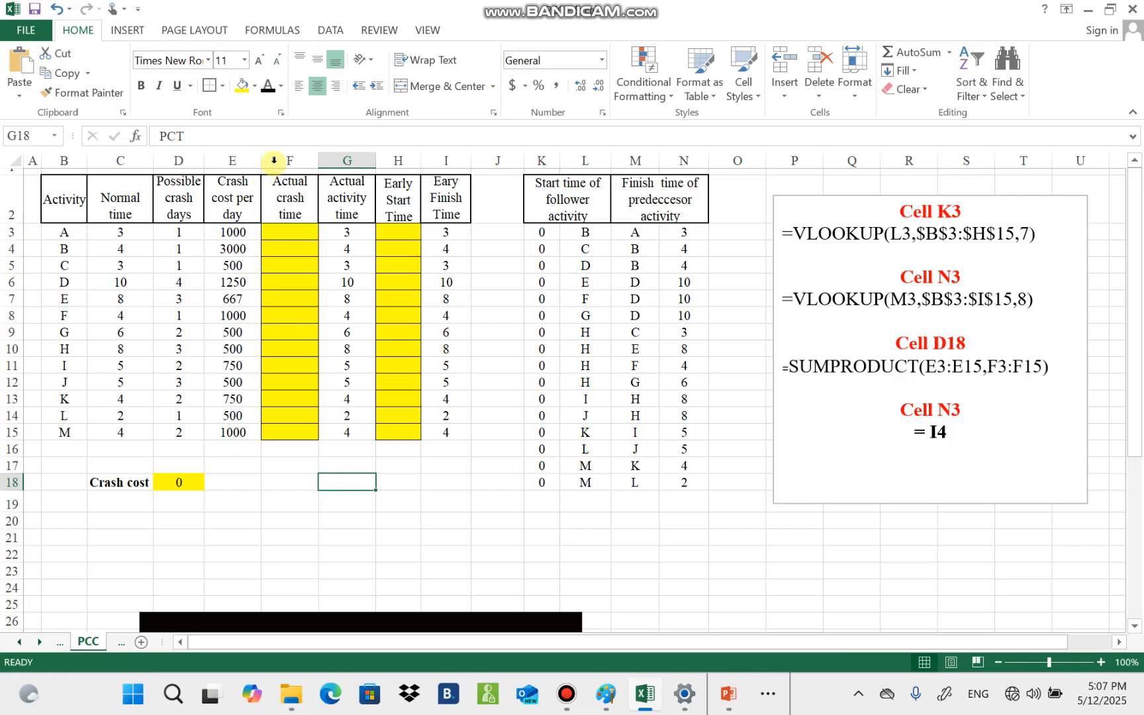
click(269, 88)
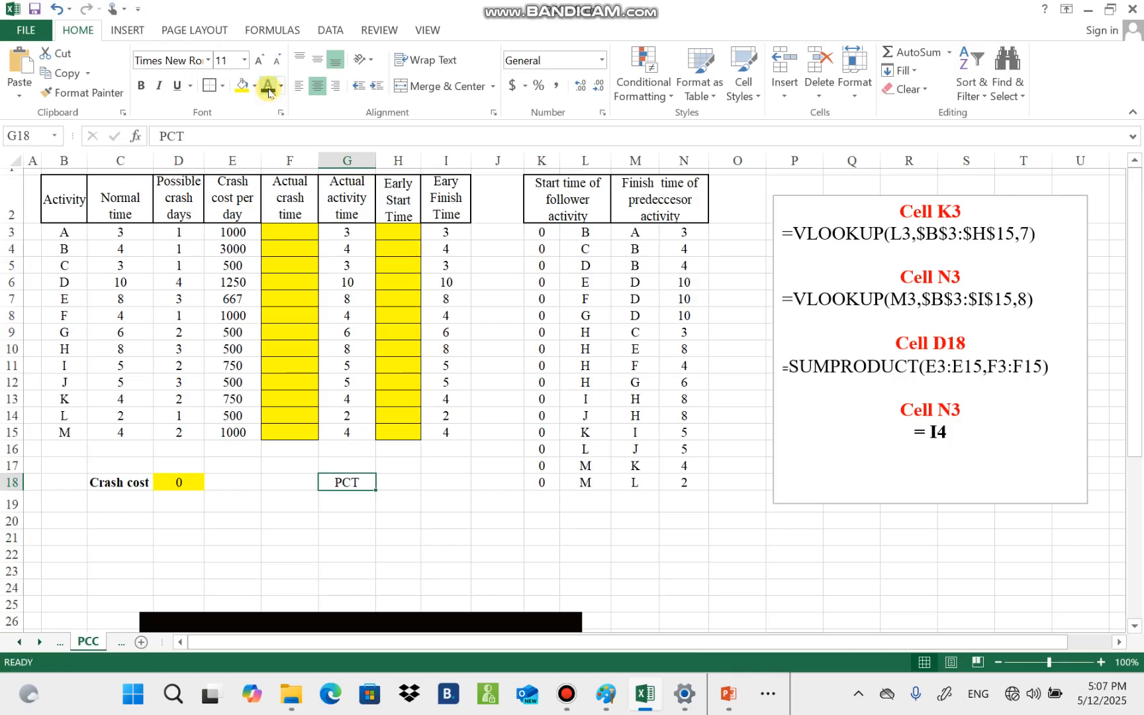
click(400, 484)
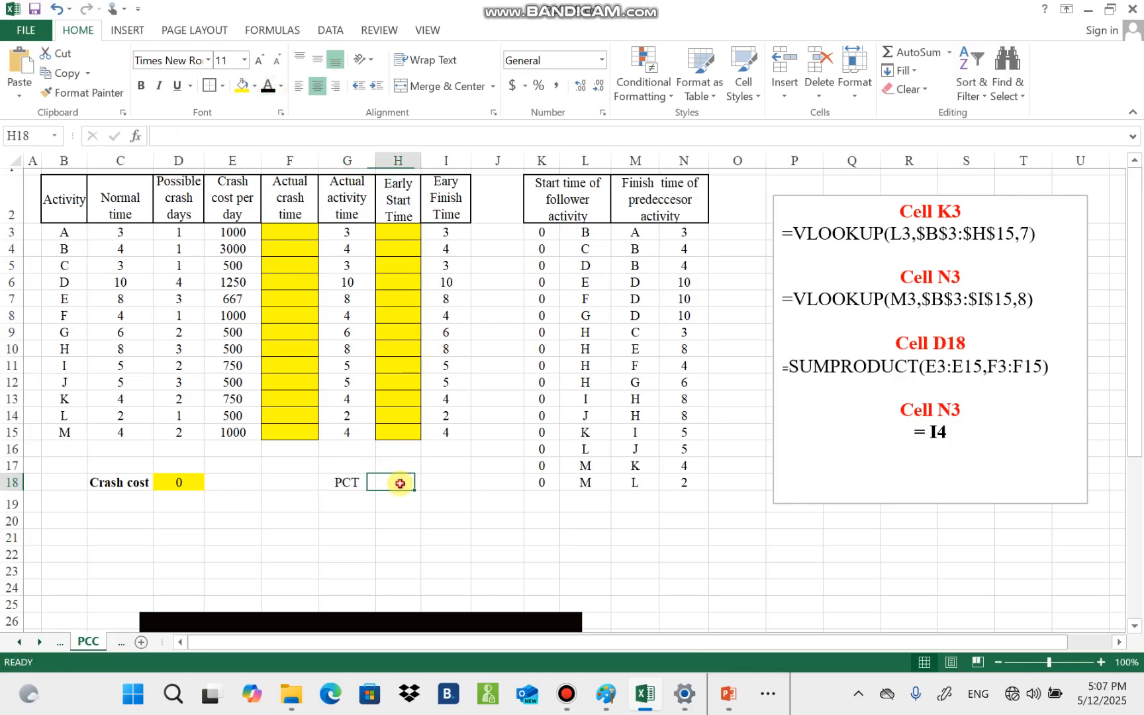
click(239, 88)
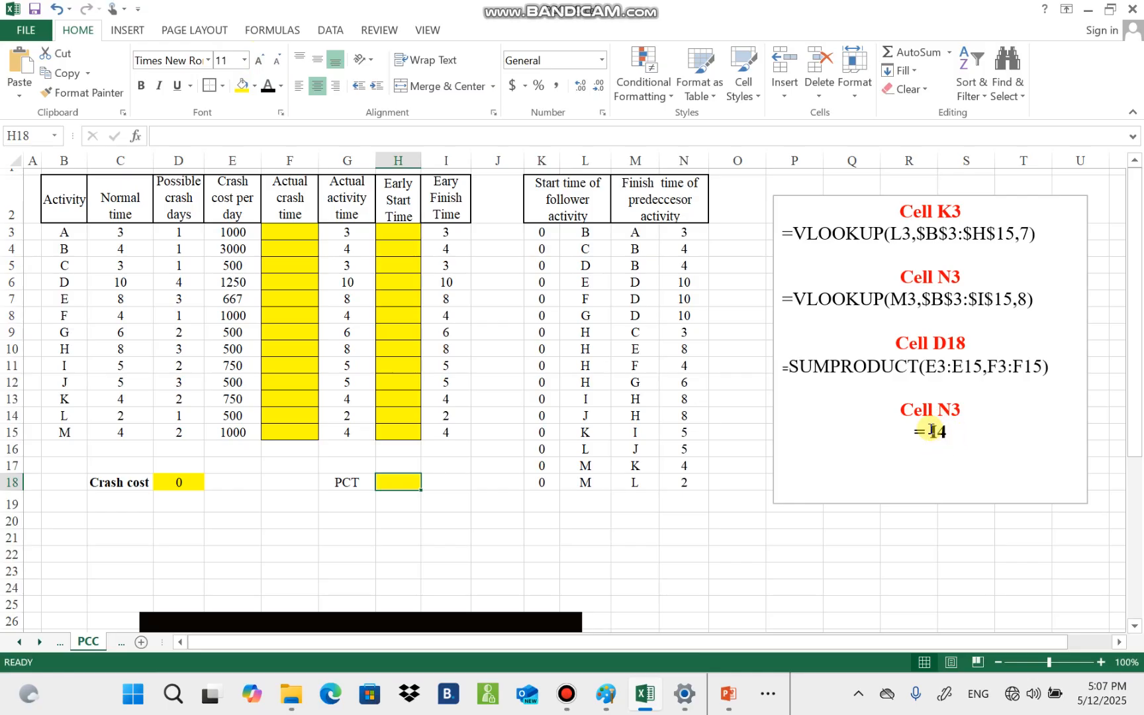
Correct the last entry in the formula notes to read "Cell H18" with the formula "= I15"
click(961, 409)
key(BackSpace)
key(BackSpace)
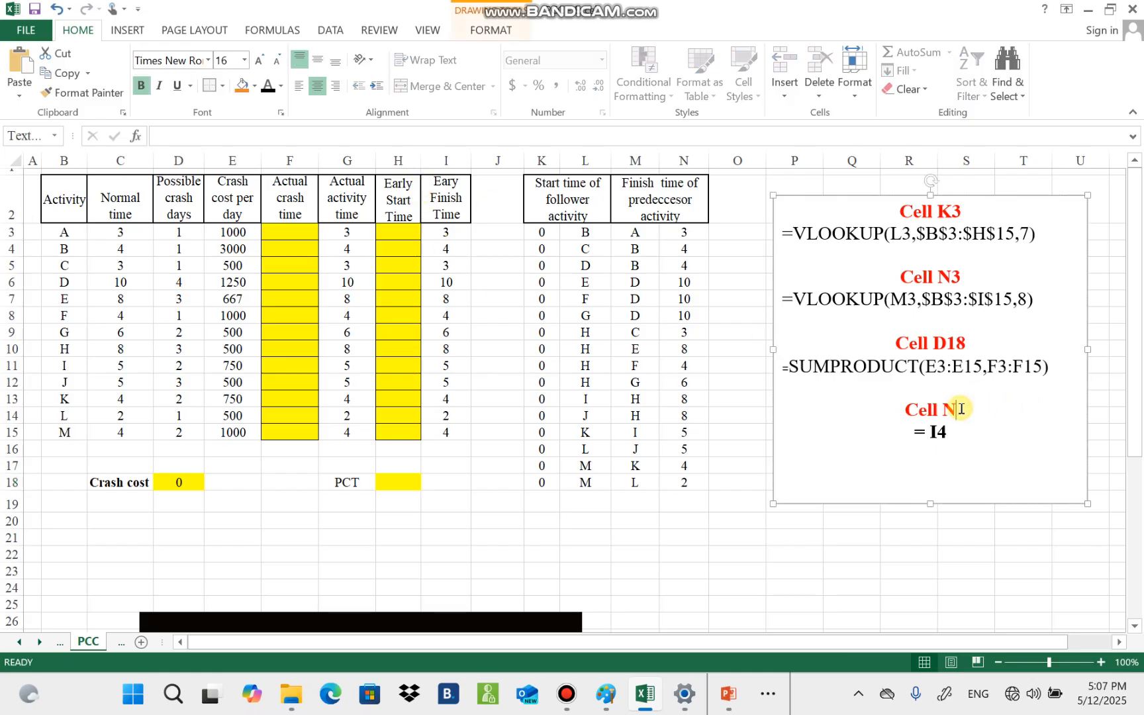
text(H18)
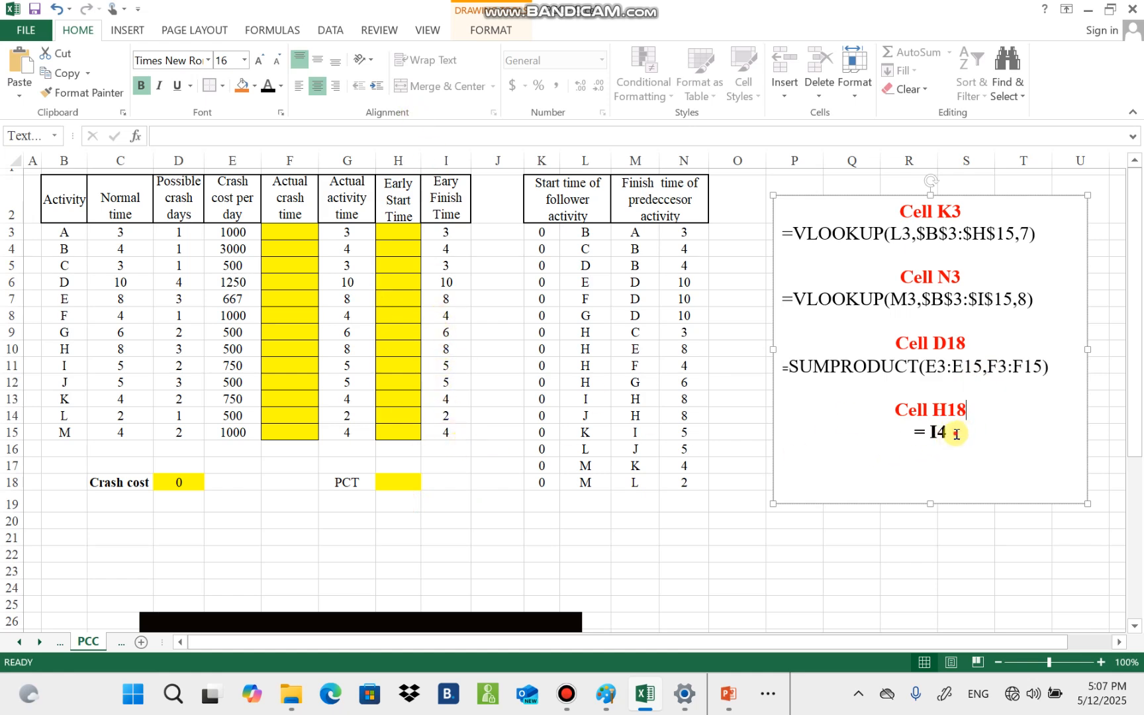
key(BackSpace)
text(15)
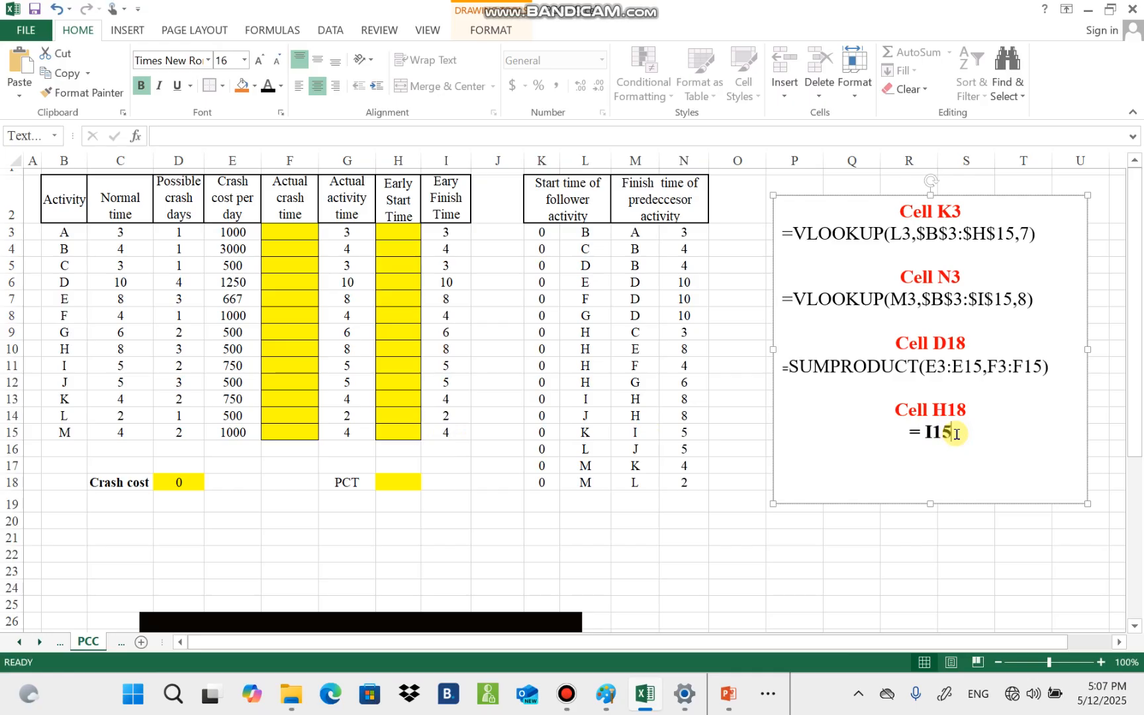
Link the PCT cell H18 to activity M's early finish time with the formula =I15
click(393, 477)
text(=)
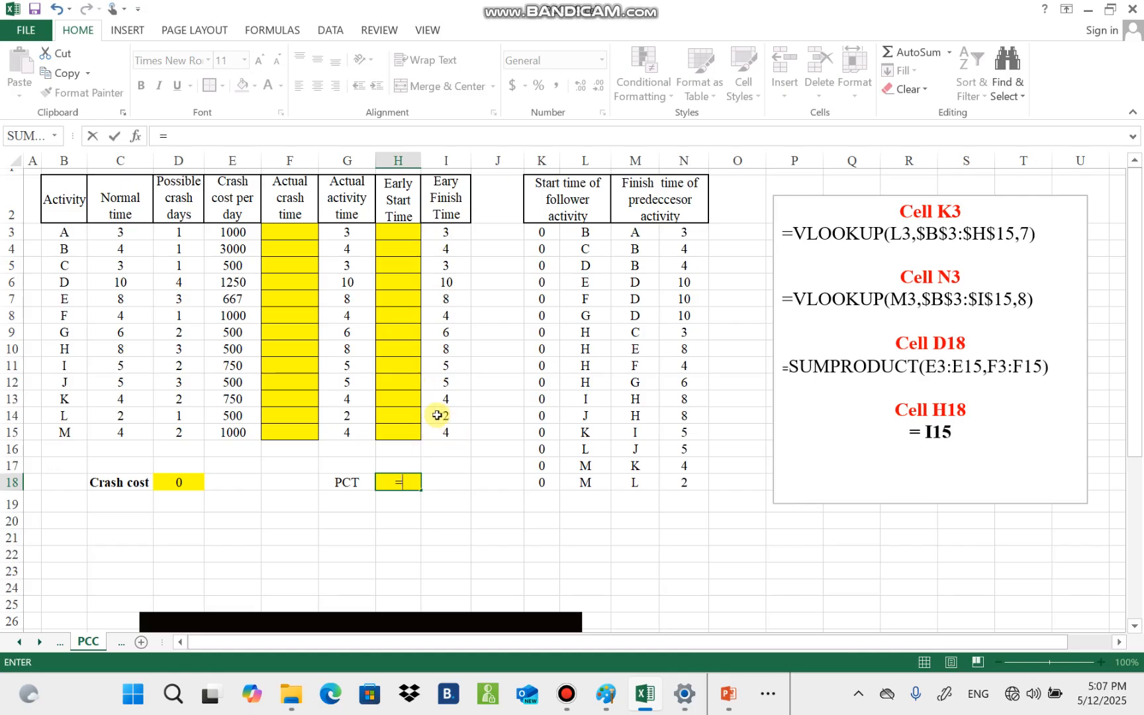
click(448, 435)
key(Return)
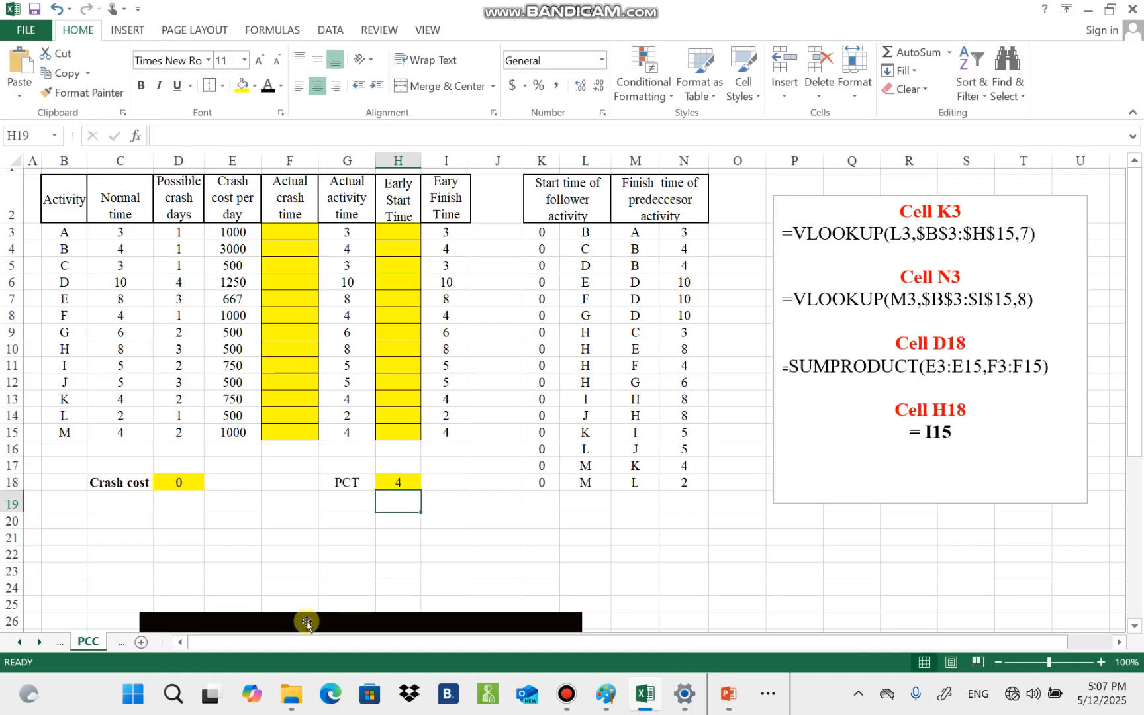
Bring up the network diagram to check its final activity, and place both the diagram and the formula notes box below the tables
drag(306, 621, 165, 278)
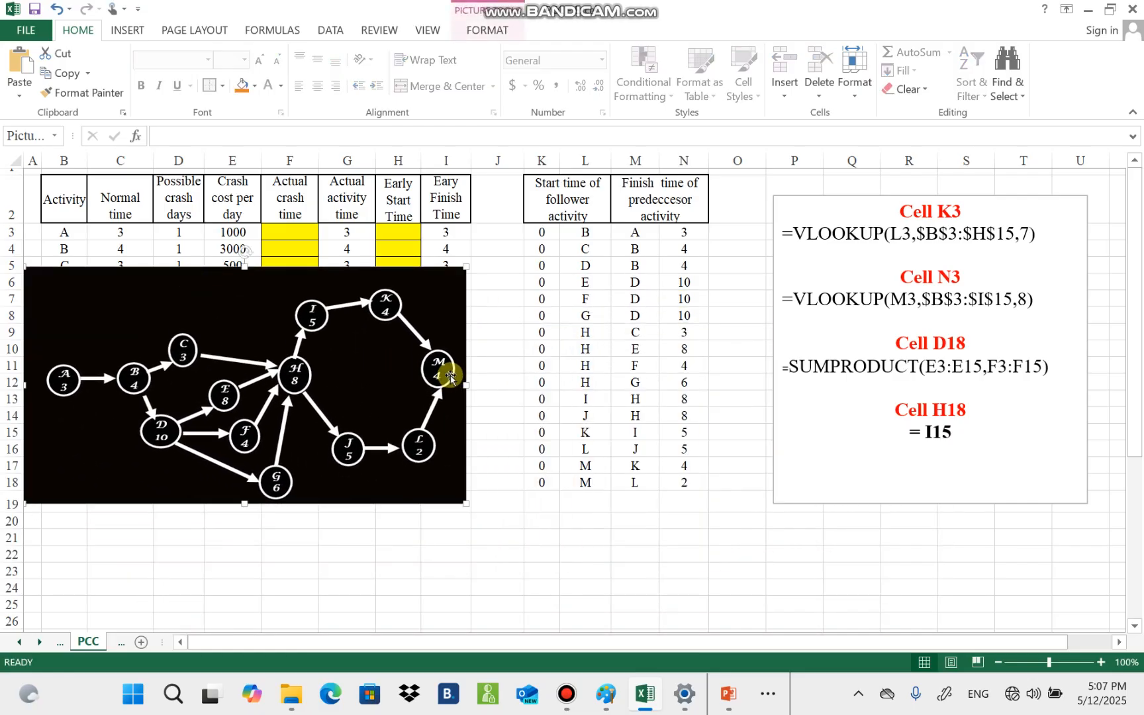
drag(349, 290, 398, 626)
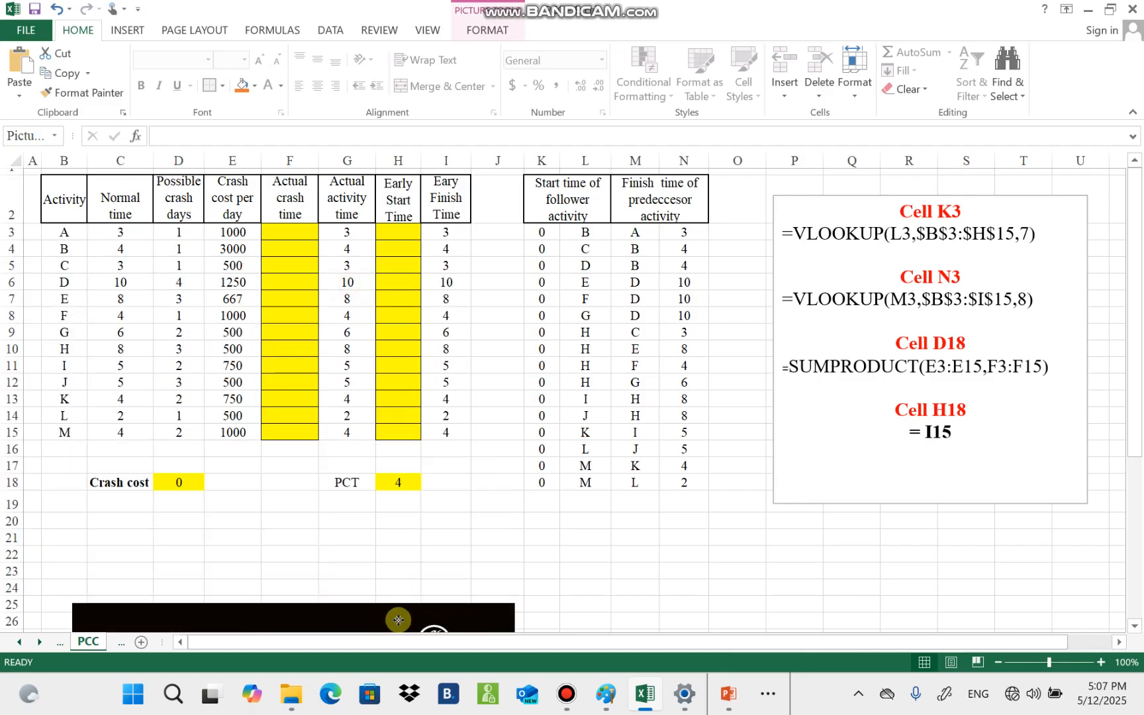
click(854, 204)
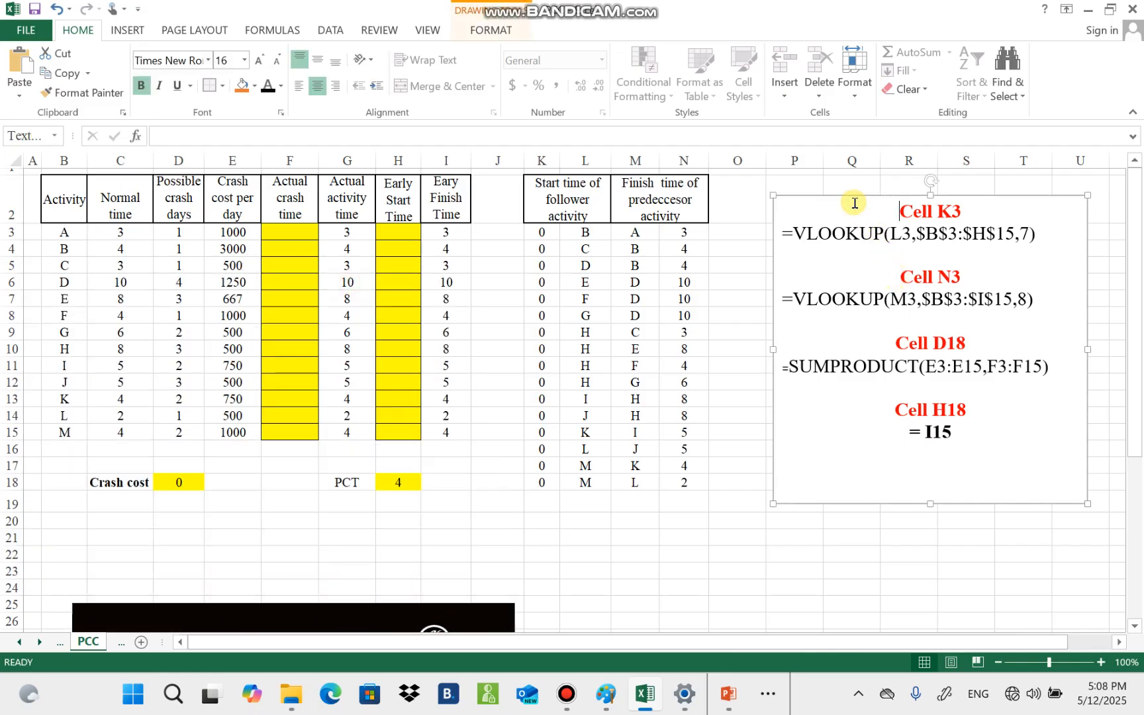
drag(823, 191, 684, 560)
click(841, 383)
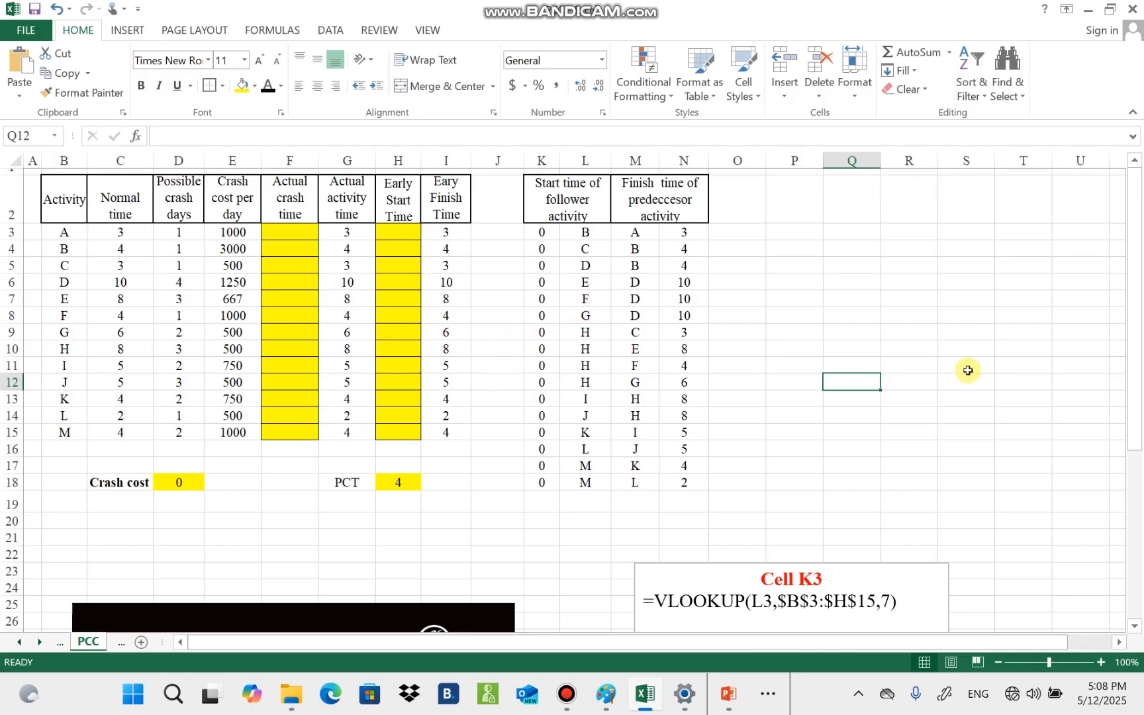
Review the VLOOKUP formulas in K3 and N3 for the follower start and predecessor finish times
click(534, 573)
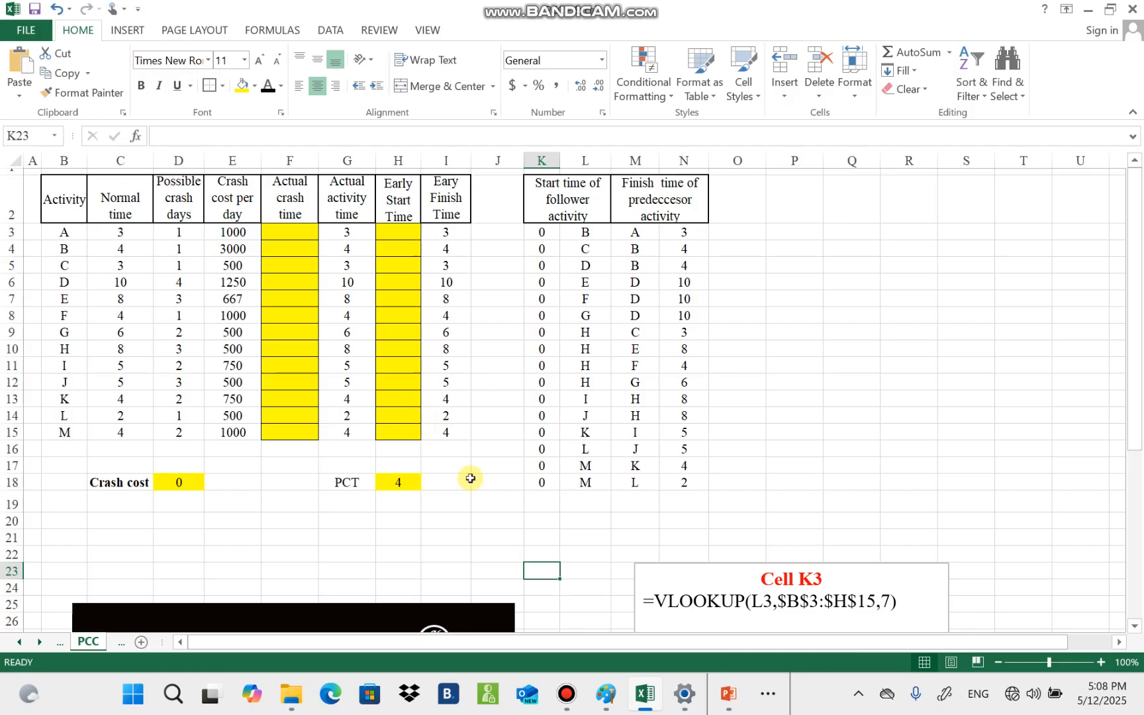
click(553, 236)
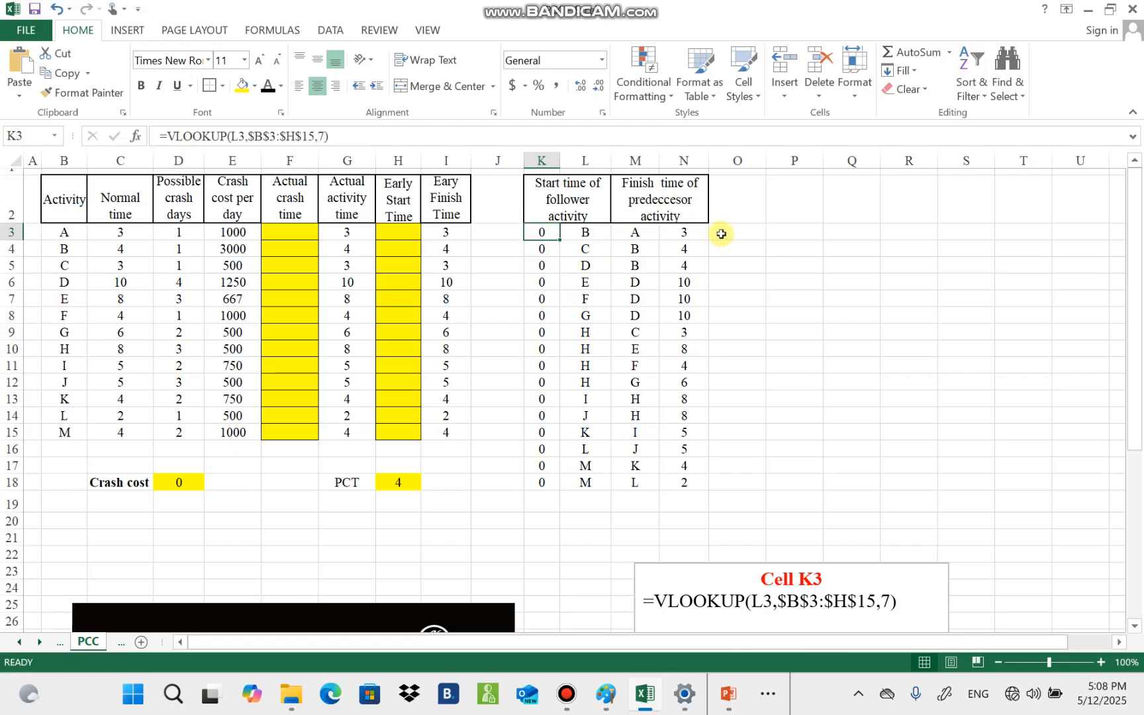
click(675, 230)
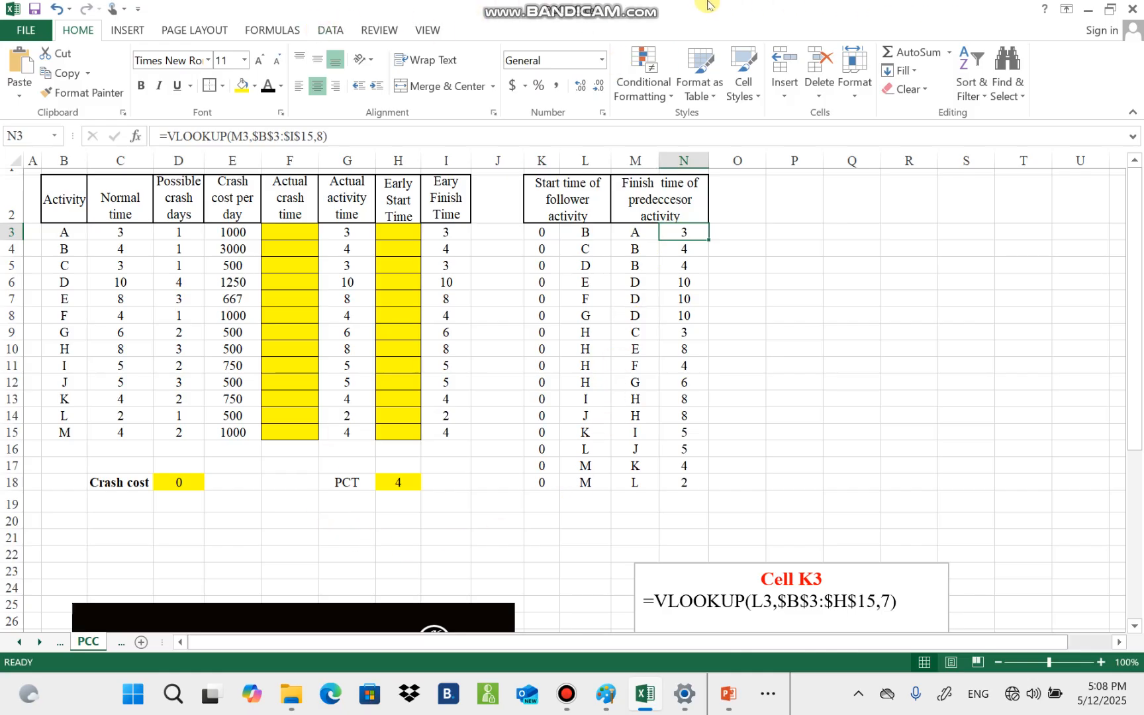
Open Solver and set the objective to minimize the crash cost in D18
mouse_move(707, 6)
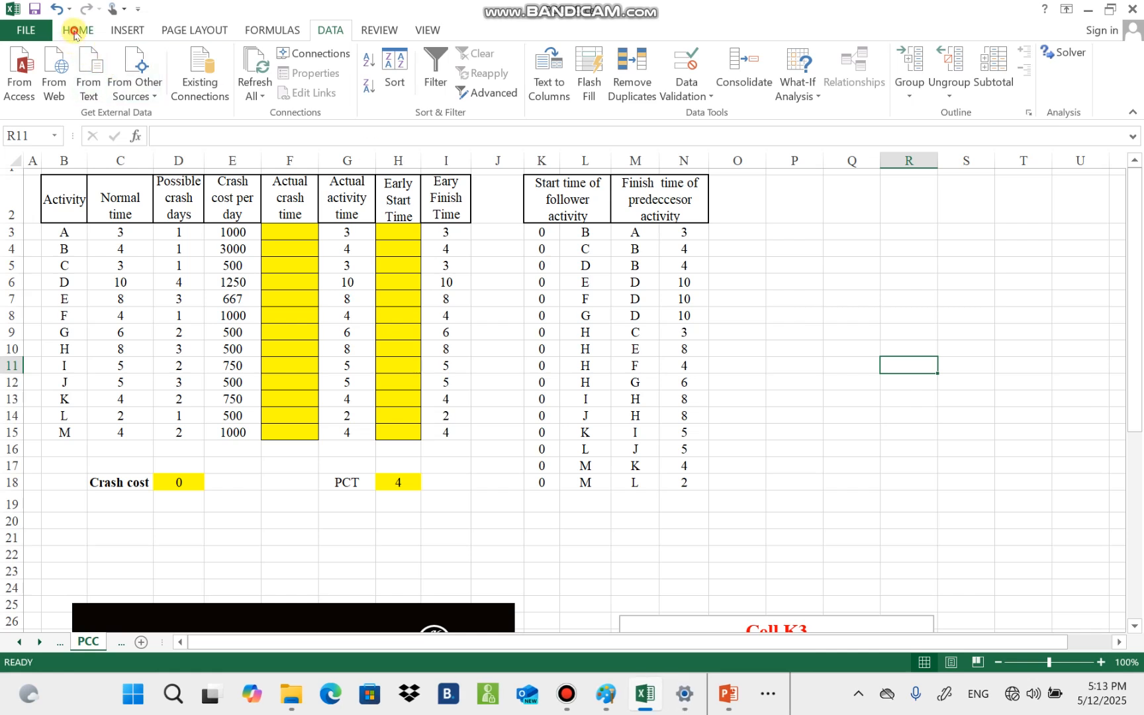
click(78, 30)
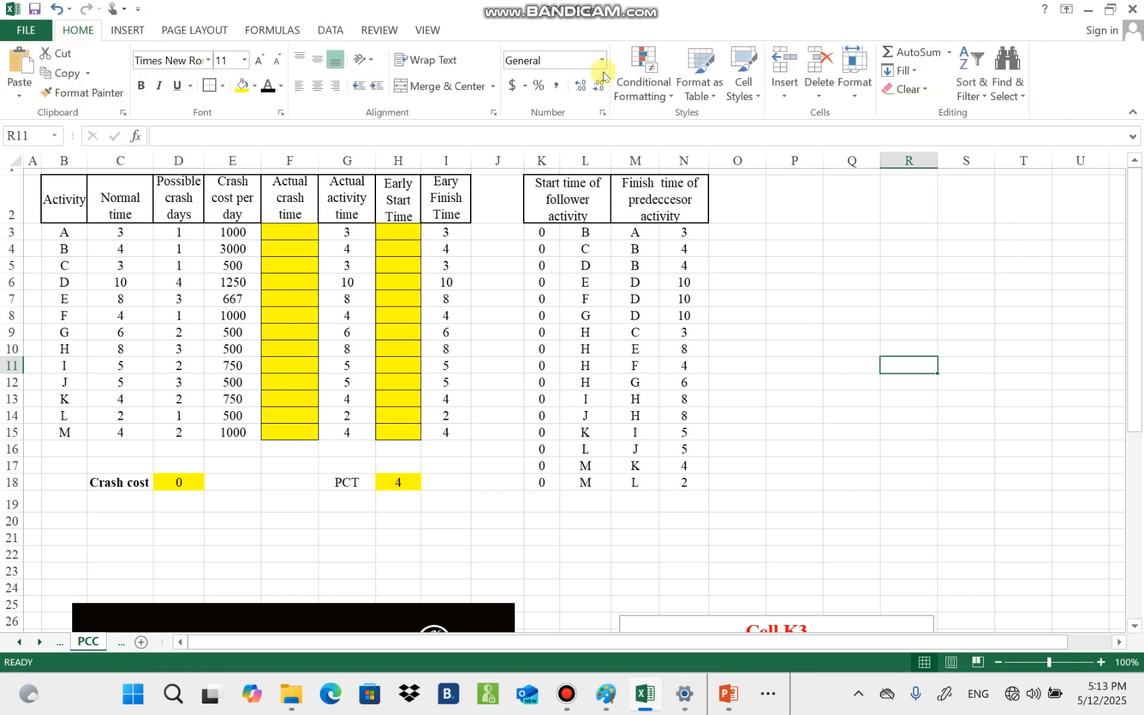
click(335, 30)
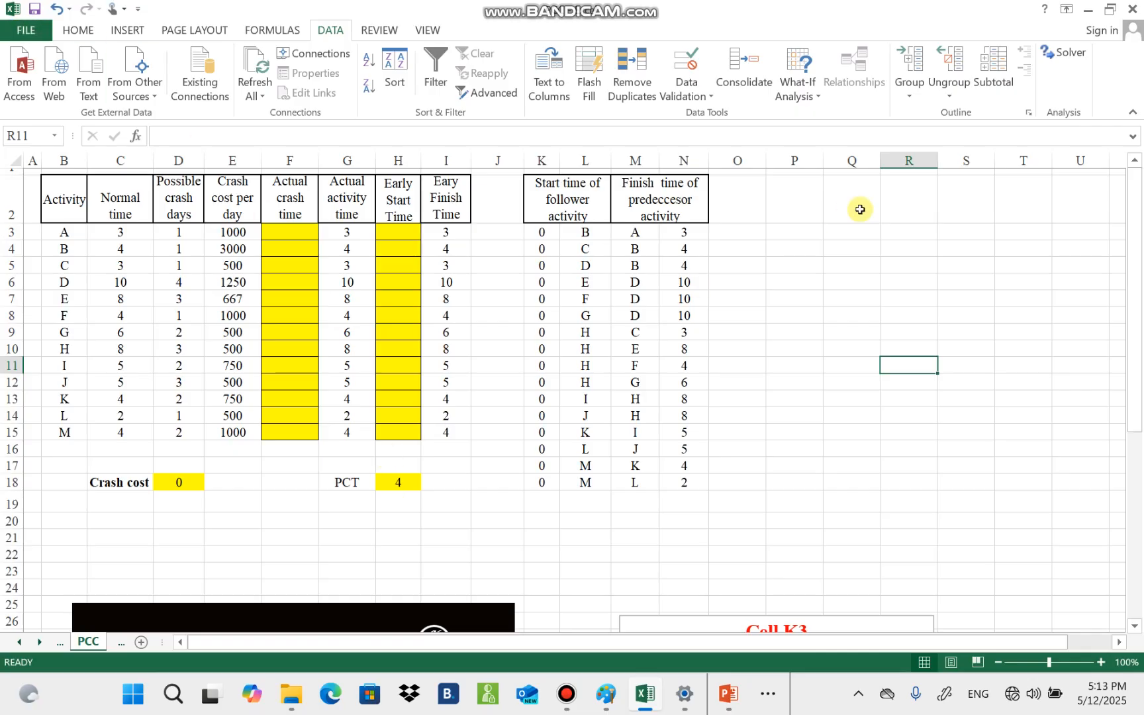
click(1068, 50)
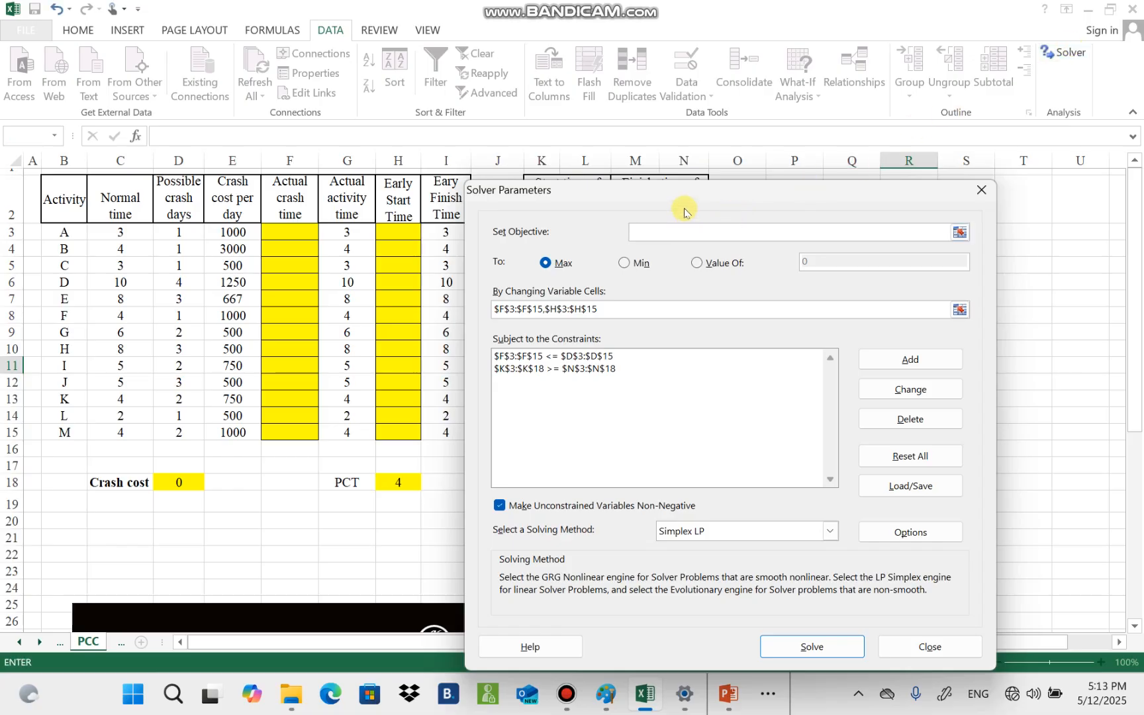
drag(671, 199, 803, 216)
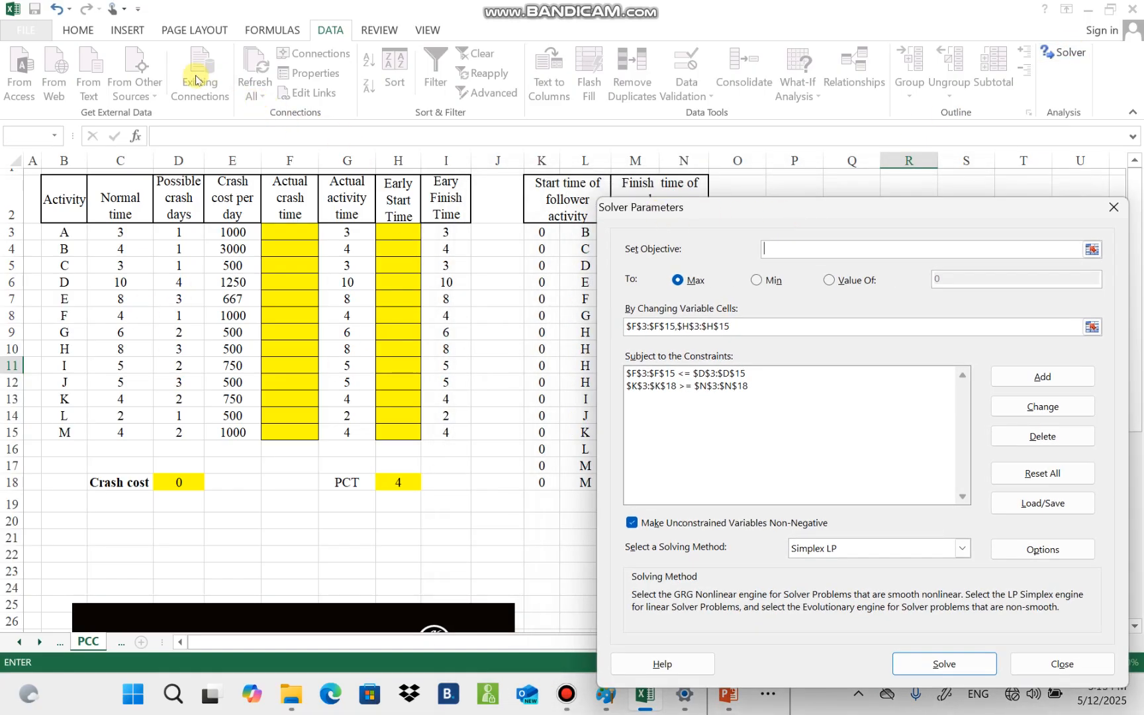
click(174, 482)
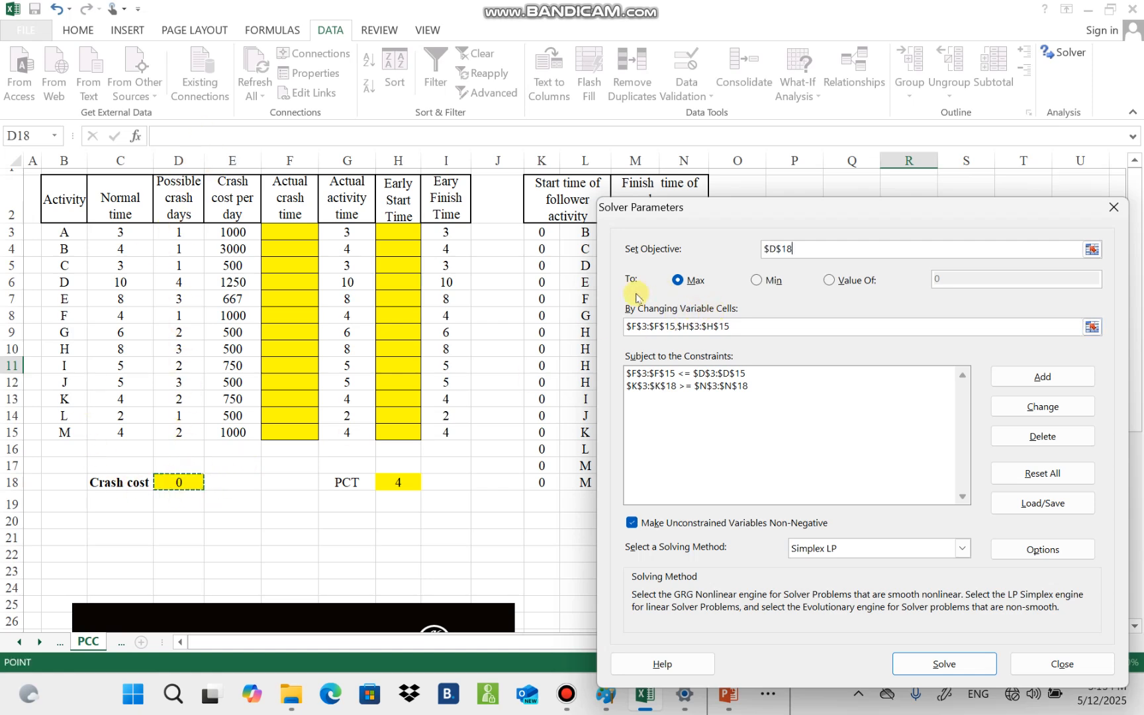
click(756, 282)
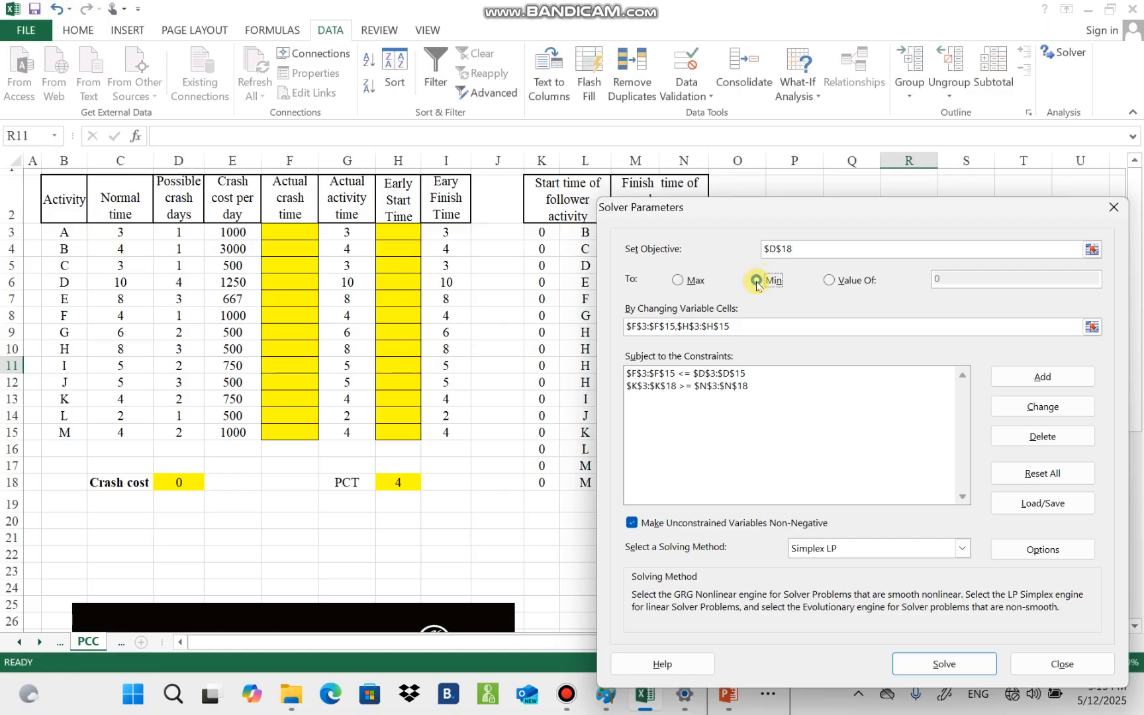
Reset all Solver settings, including the changing variable cells and constraints, and set the objective to minimize the crash cost in D18
click(738, 325)
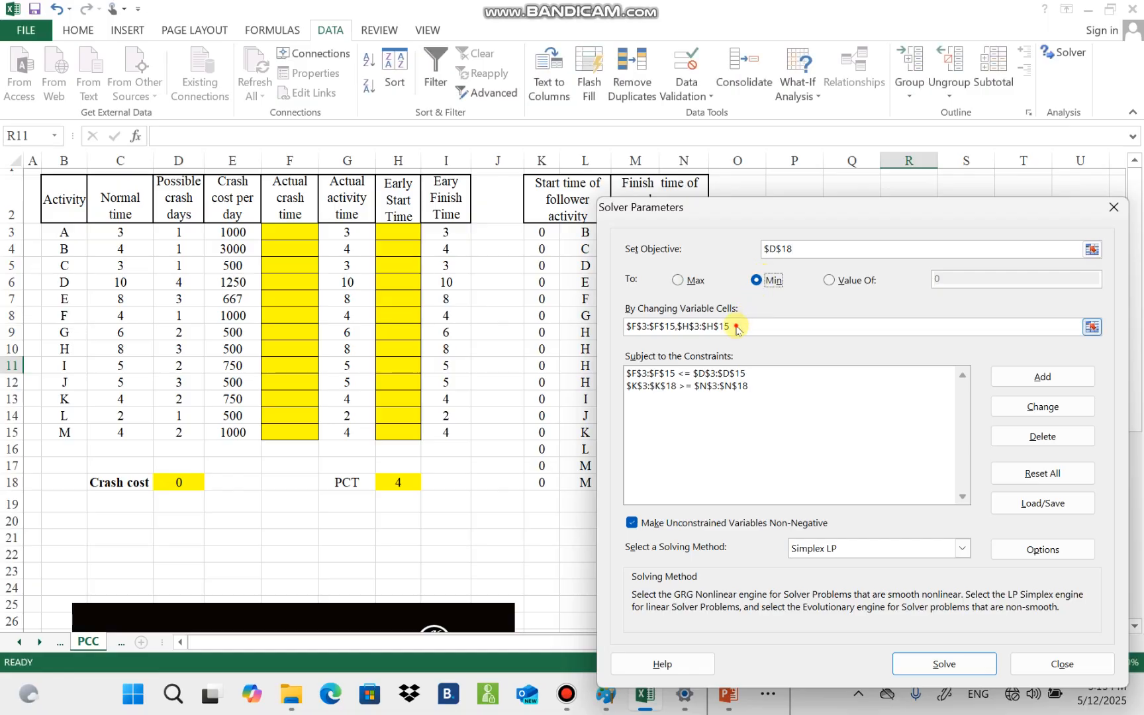
double_click(639, 329)
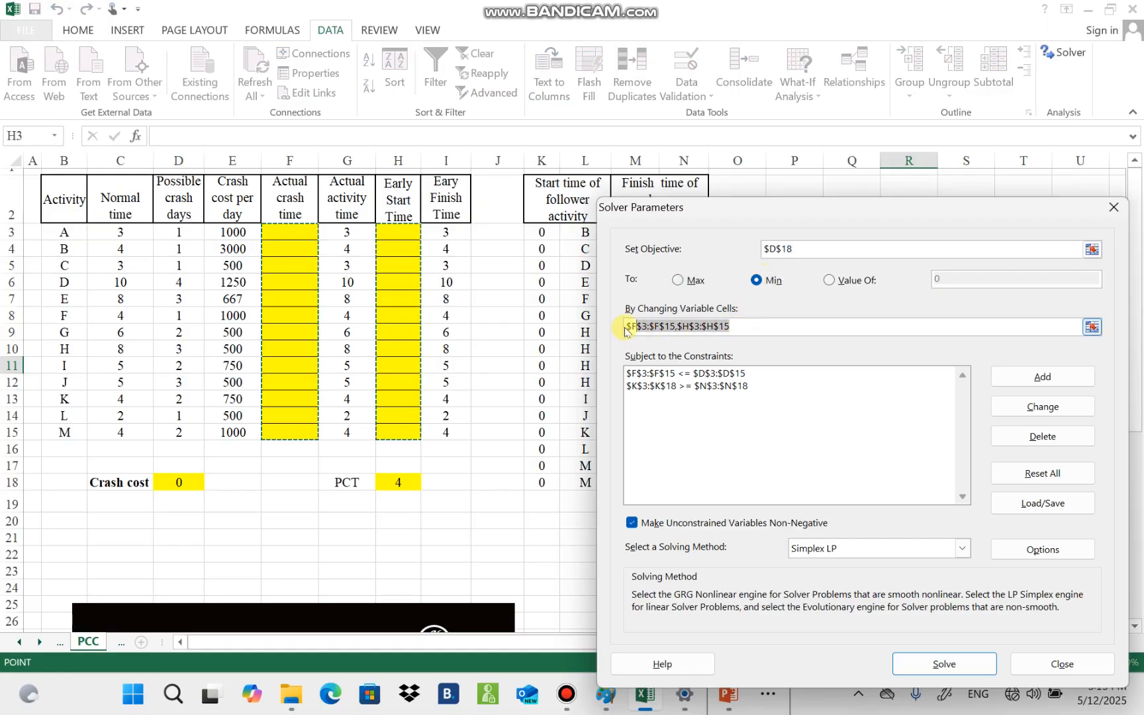
key(BackSpace)
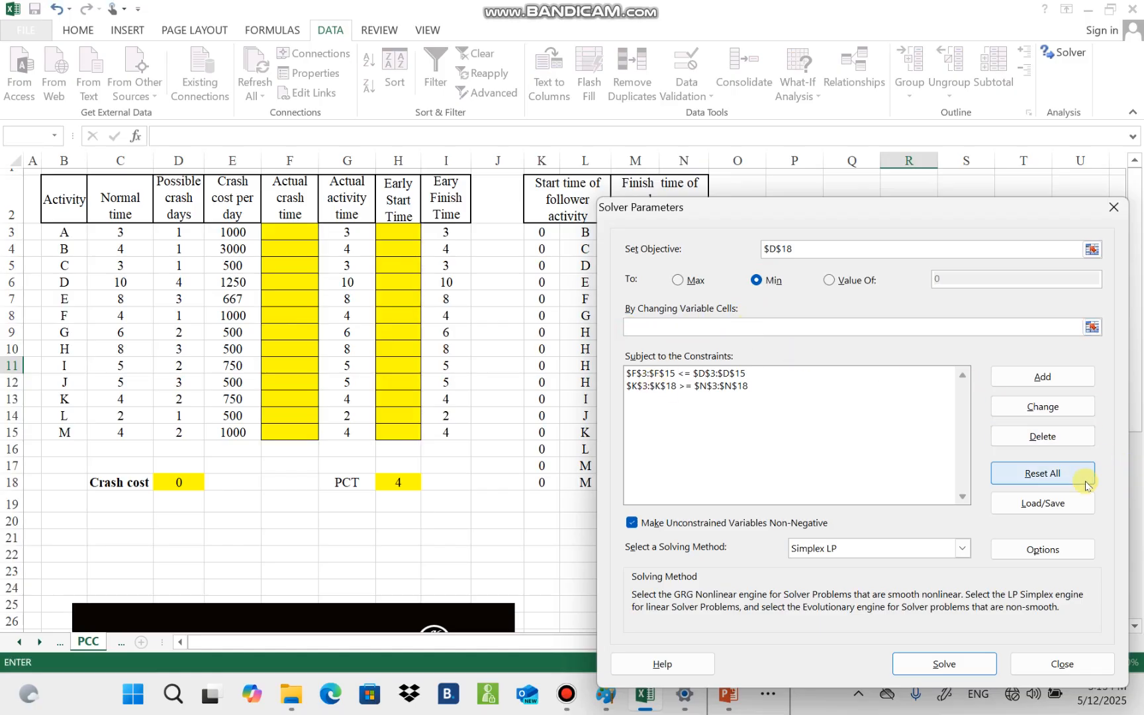
click(1063, 480)
click(569, 405)
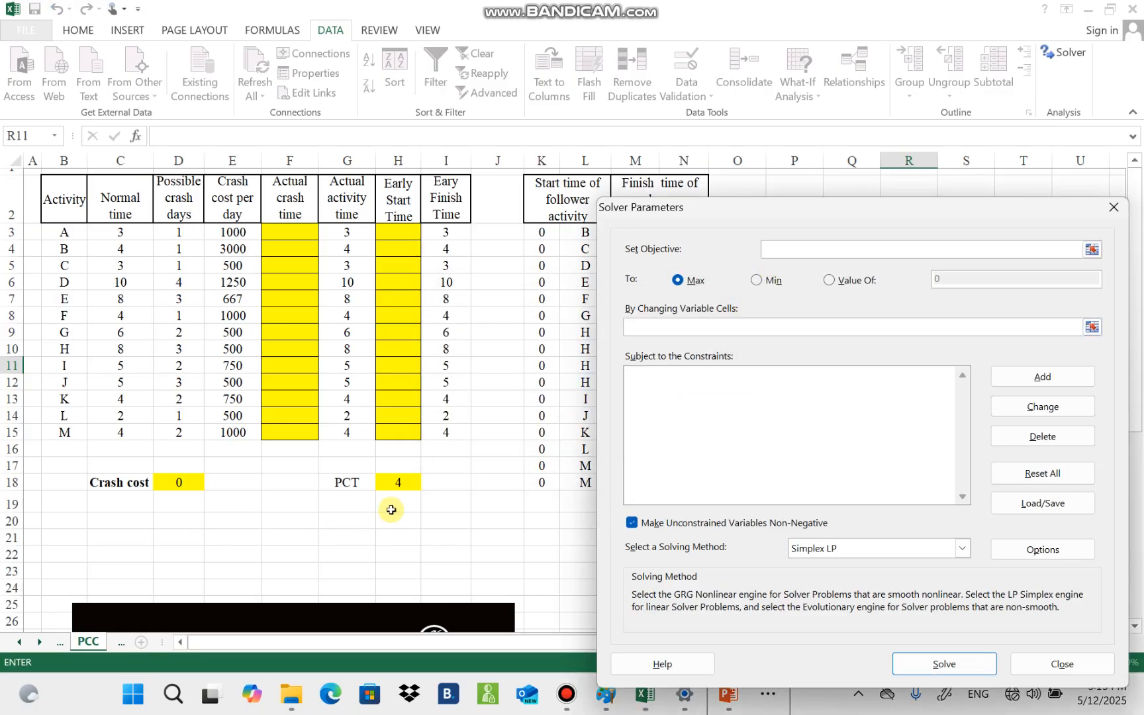
click(174, 481)
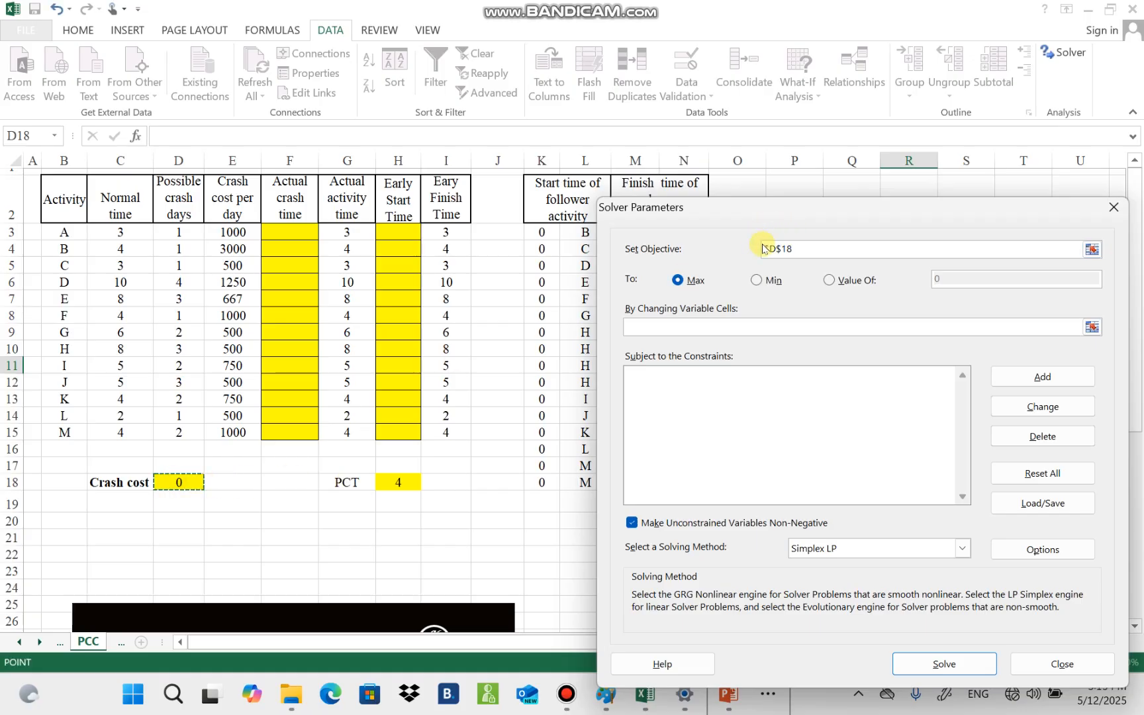
click(755, 281)
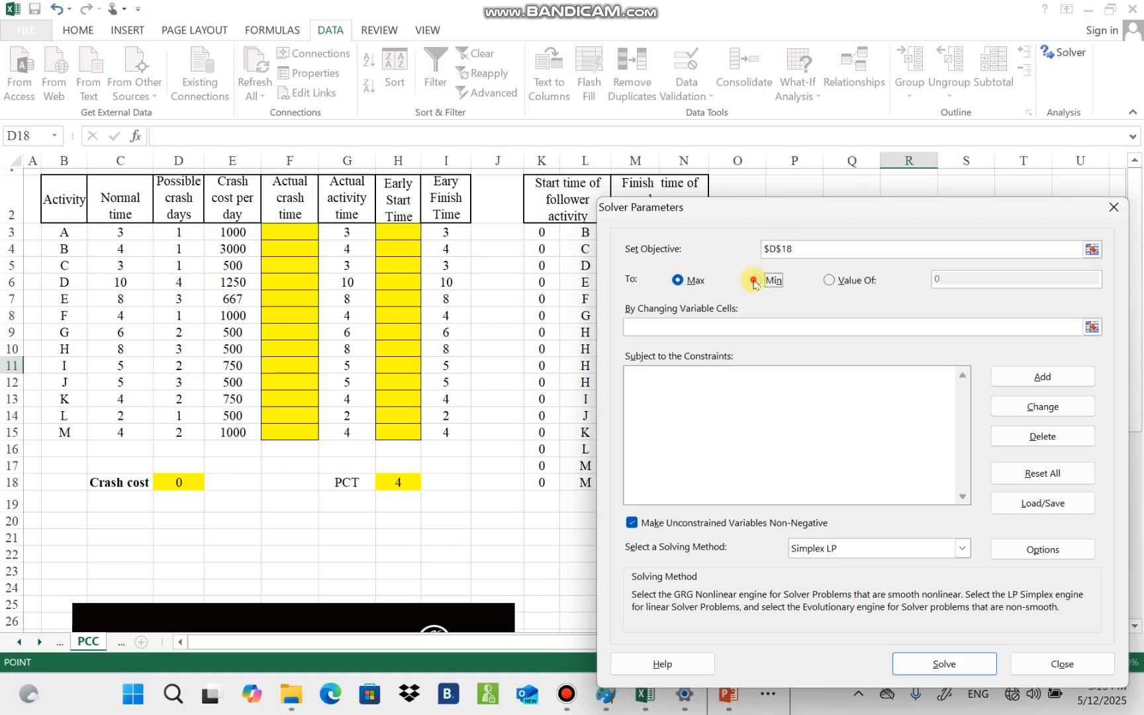
Set the Solver's changing variable cells to the actual crash times F3:F15 and the early start times H3:H15
click(689, 327)
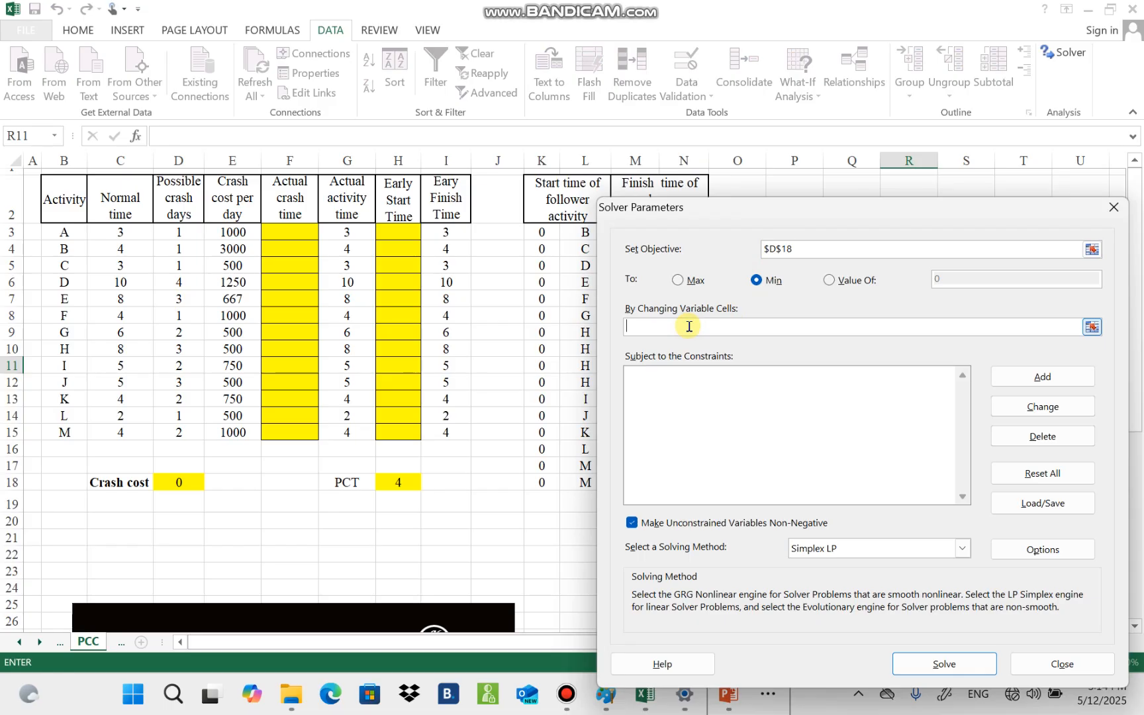
drag(767, 208, 709, 132)
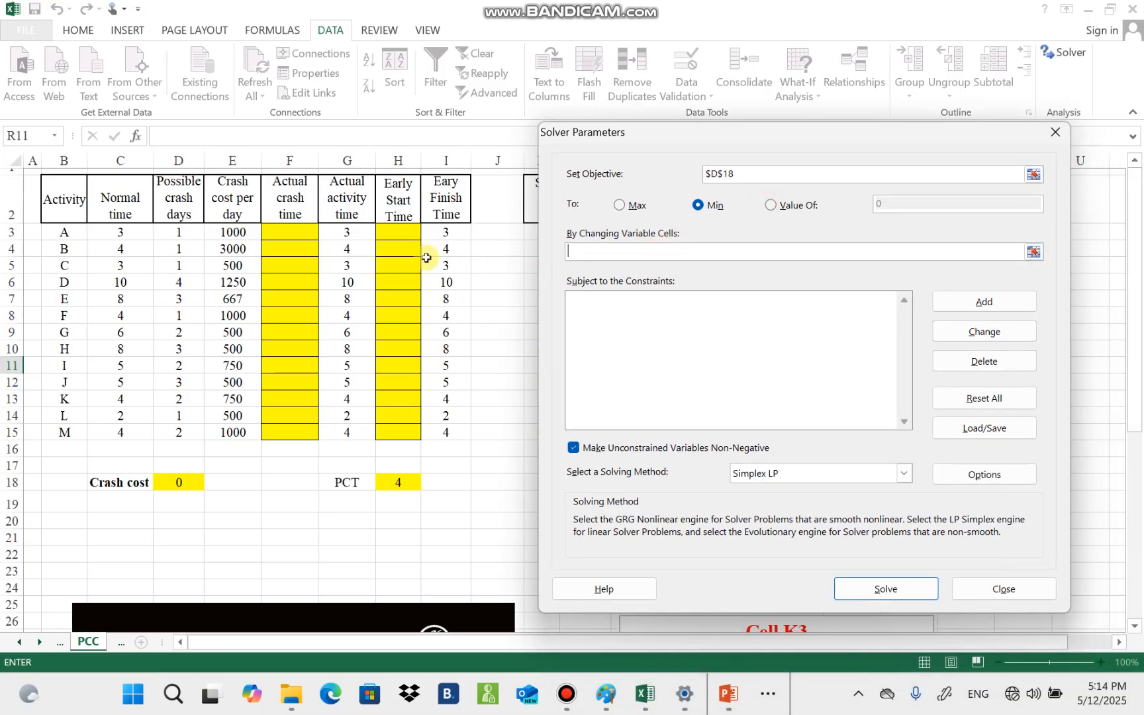
click(286, 229)
drag(286, 229, 290, 434)
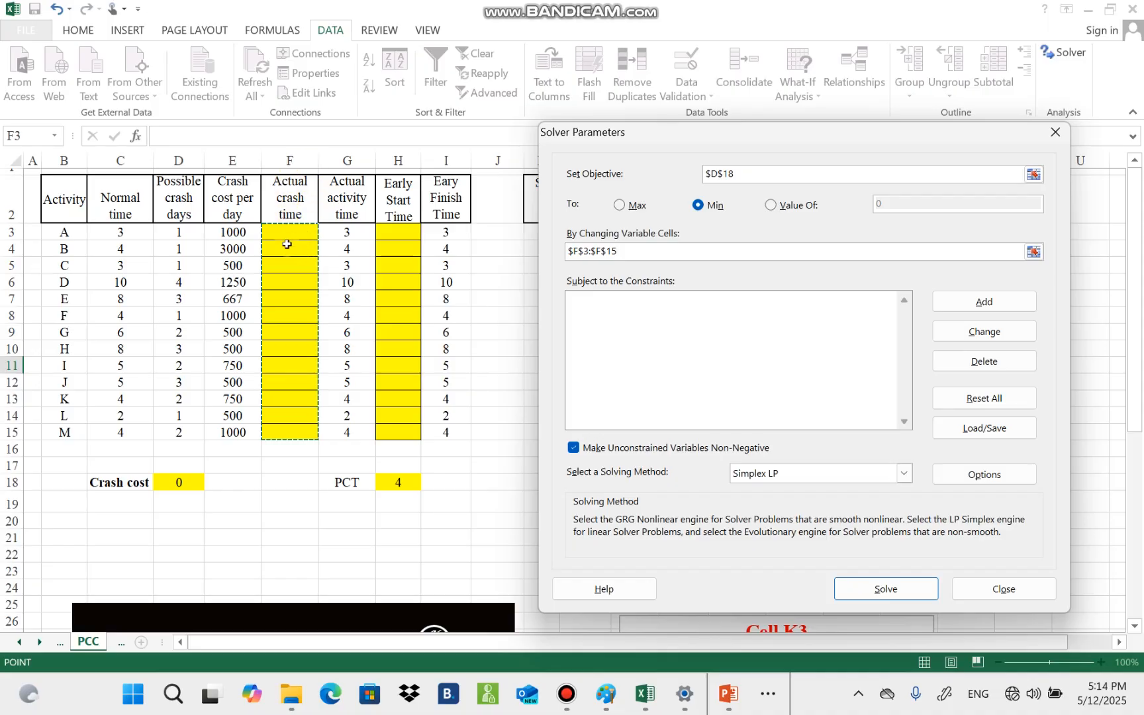
click(631, 250)
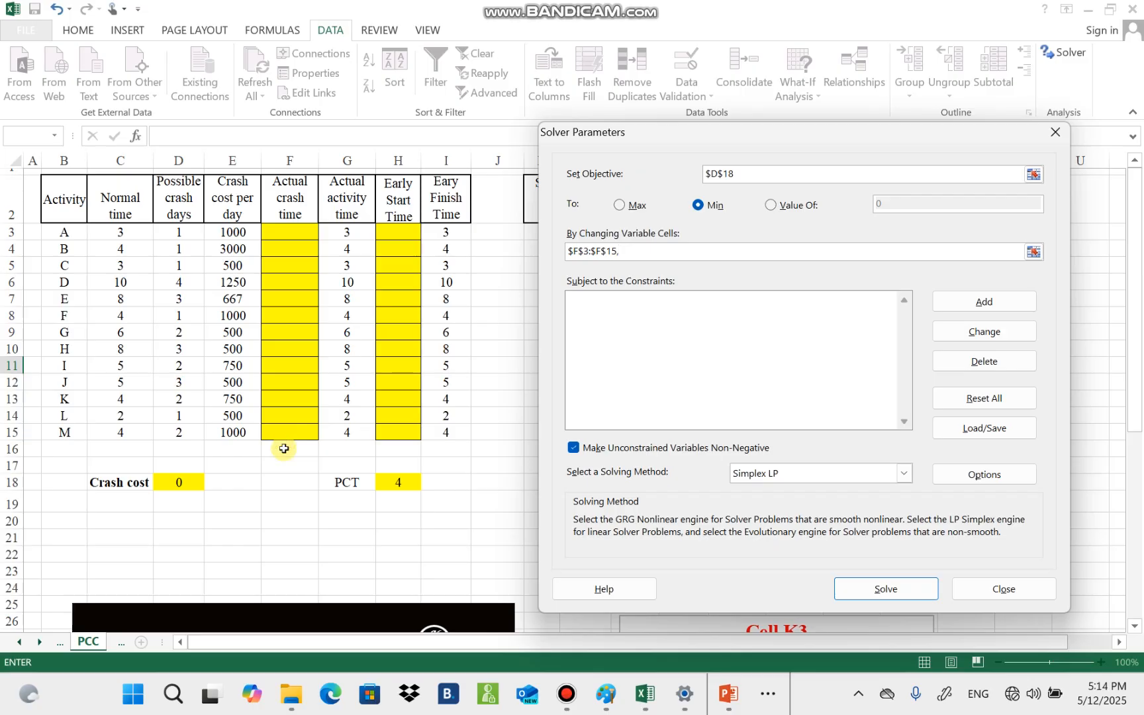
drag(396, 232, 394, 432)
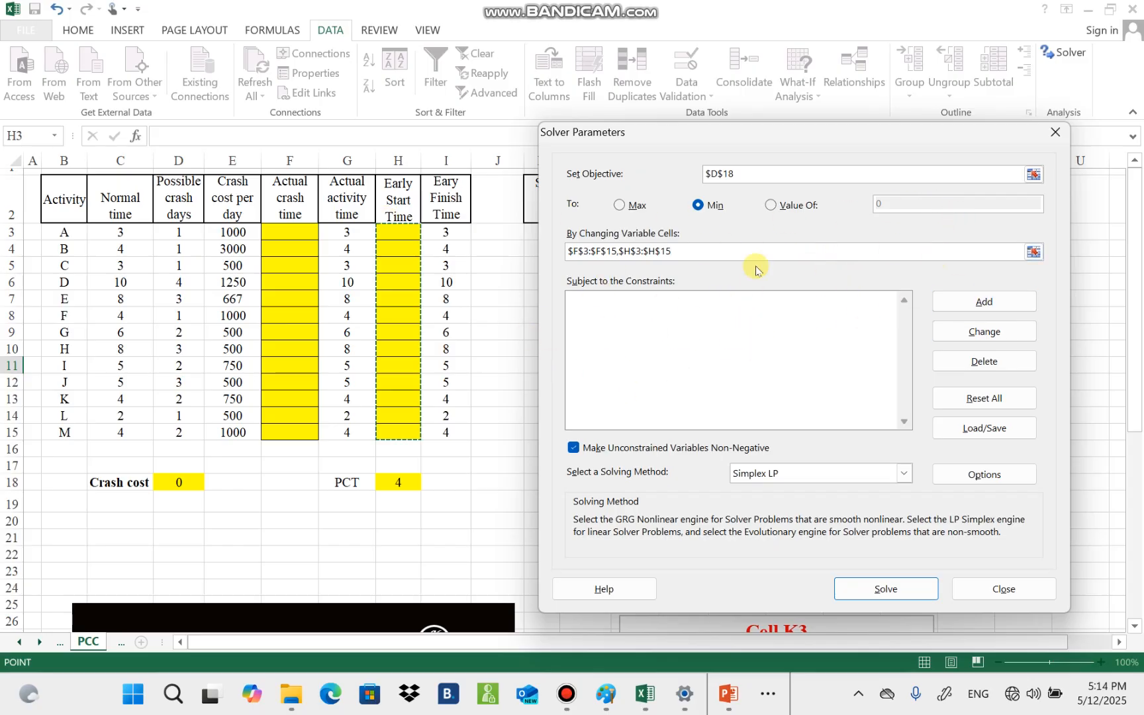
Add the precedence constraint that the follower start times K3:K18 are >= the predecessor finish times N3:N18
click(970, 304)
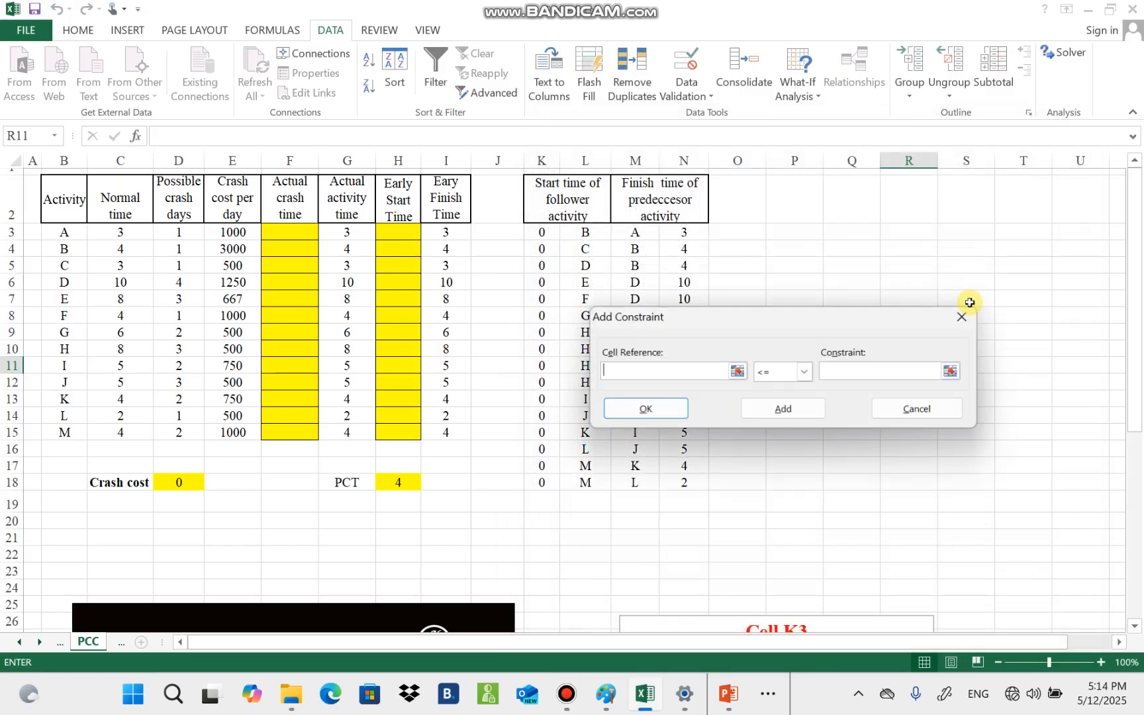
drag(832, 320, 979, 230)
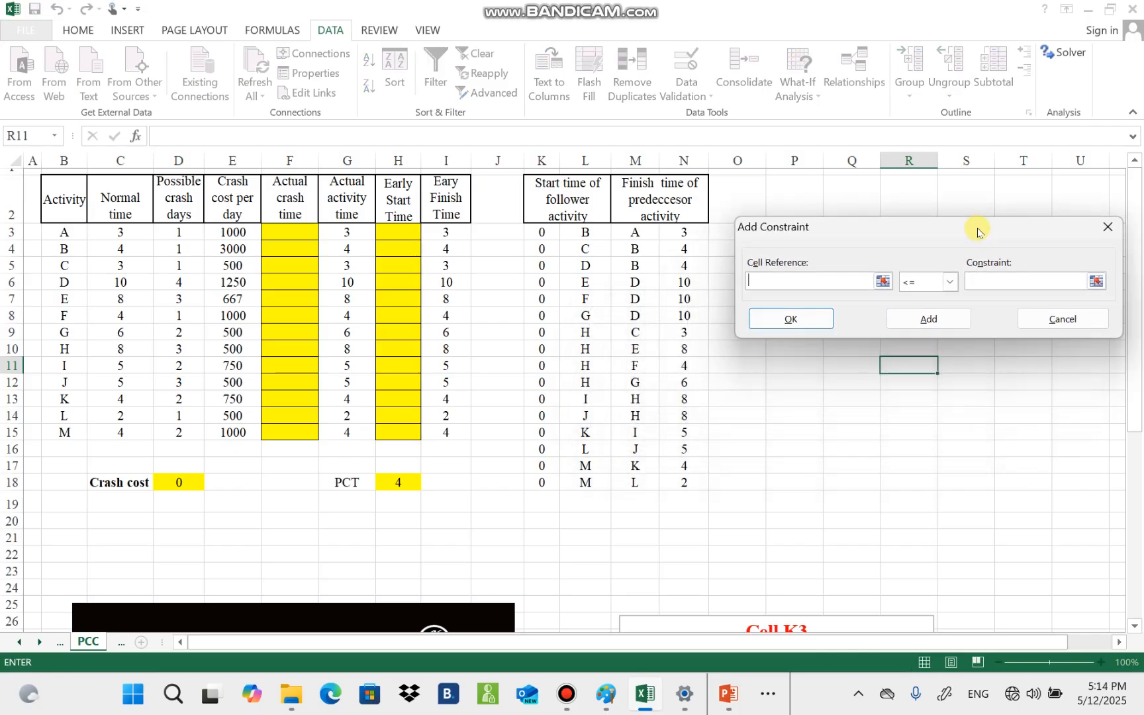
click(542, 232)
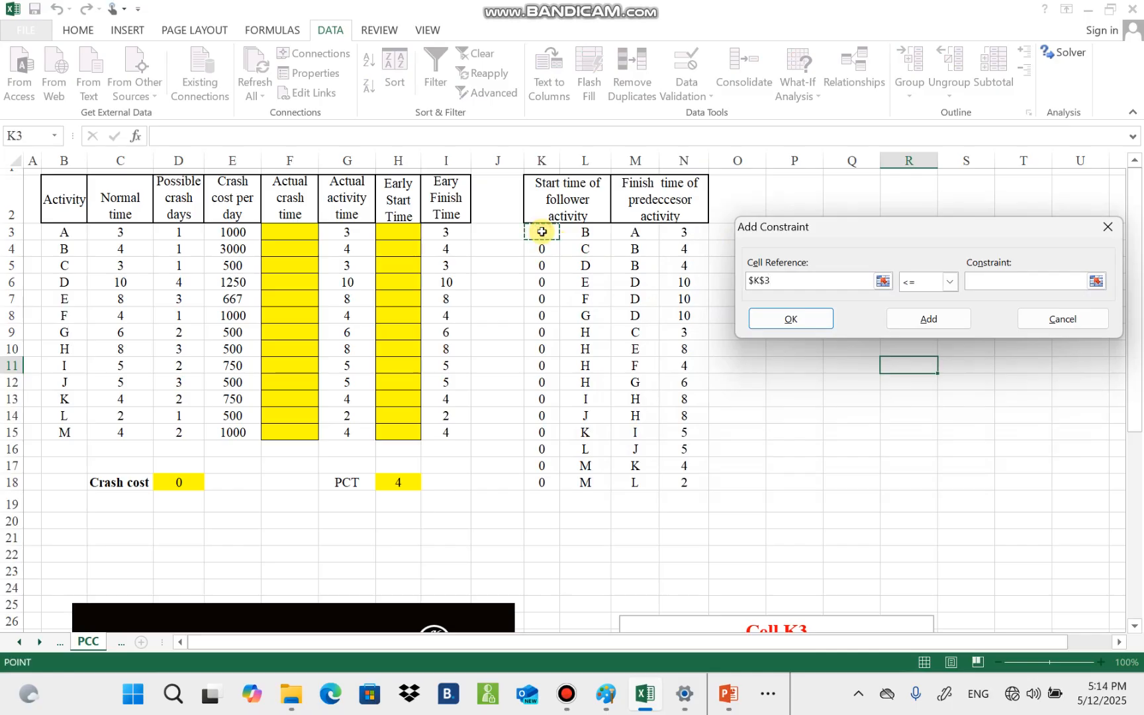
drag(542, 232, 544, 480)
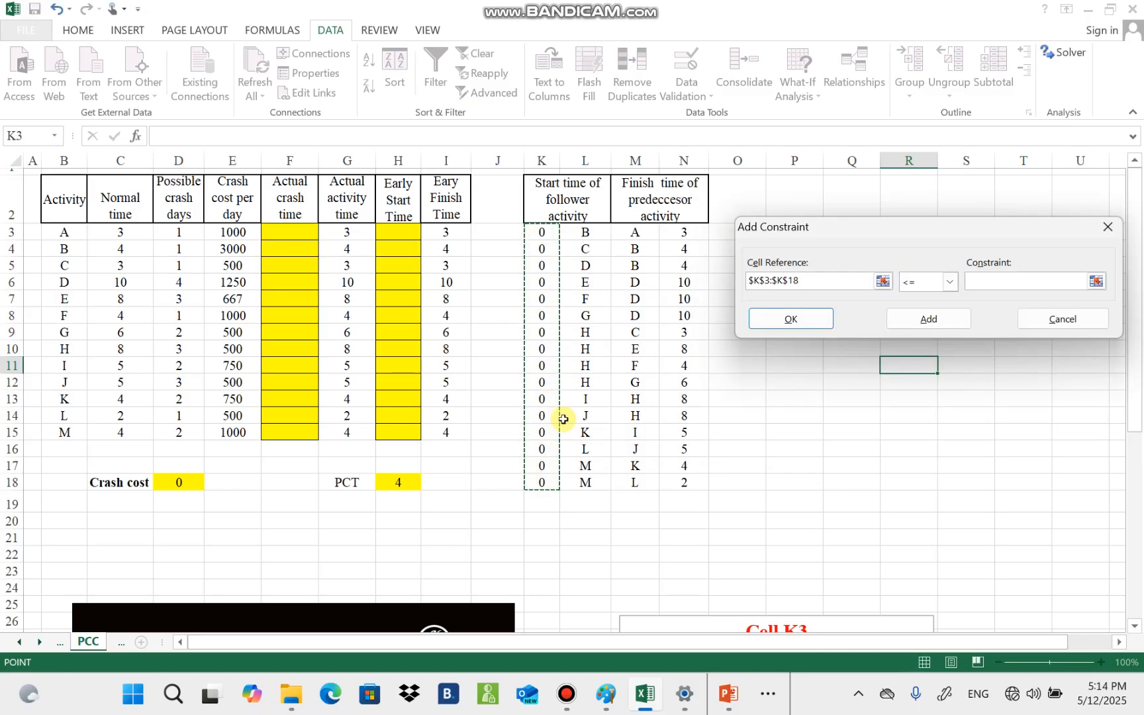
click(949, 281)
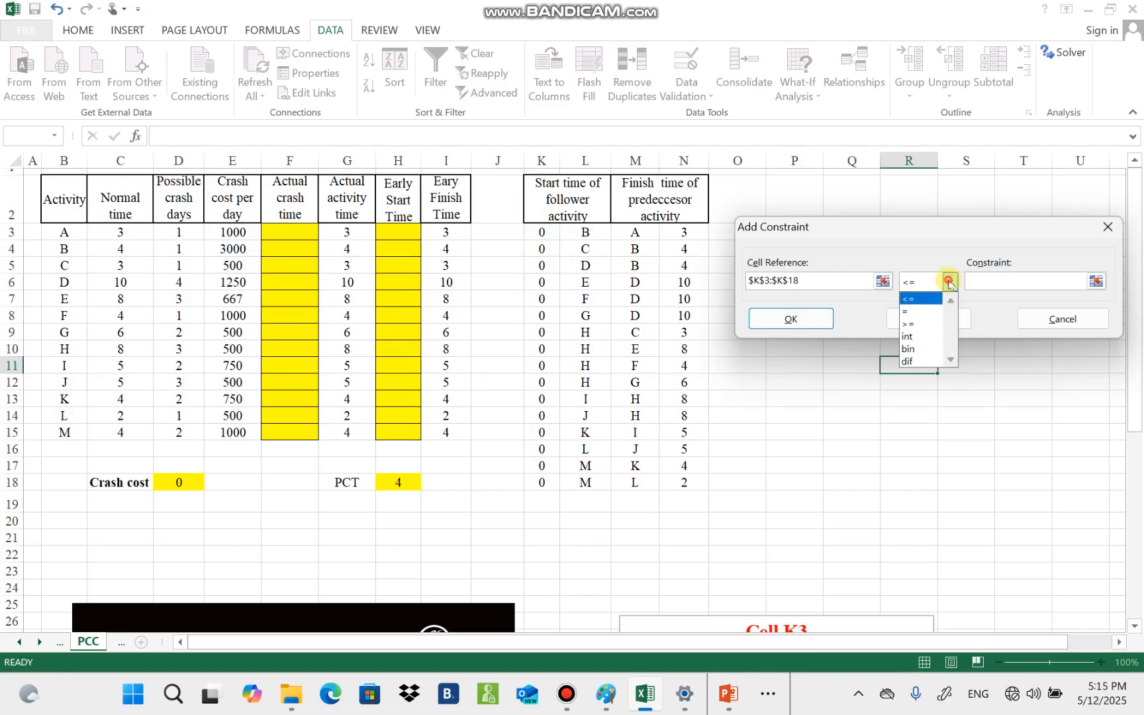
click(912, 325)
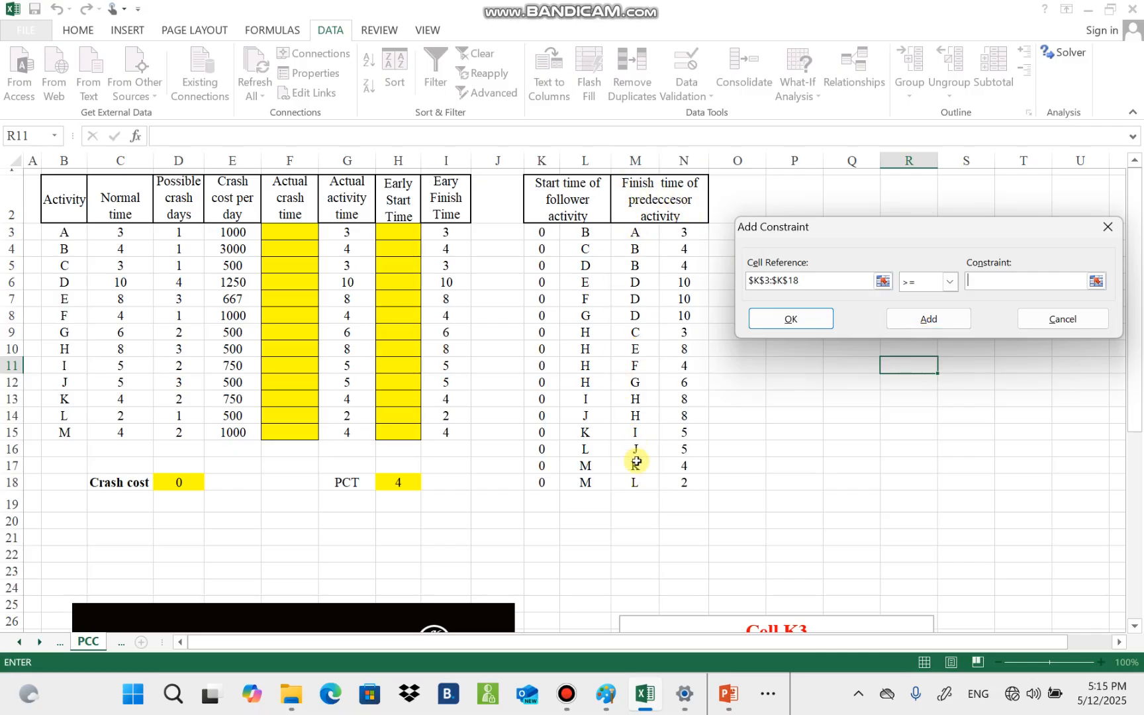
click(637, 235)
key(BackSpace)
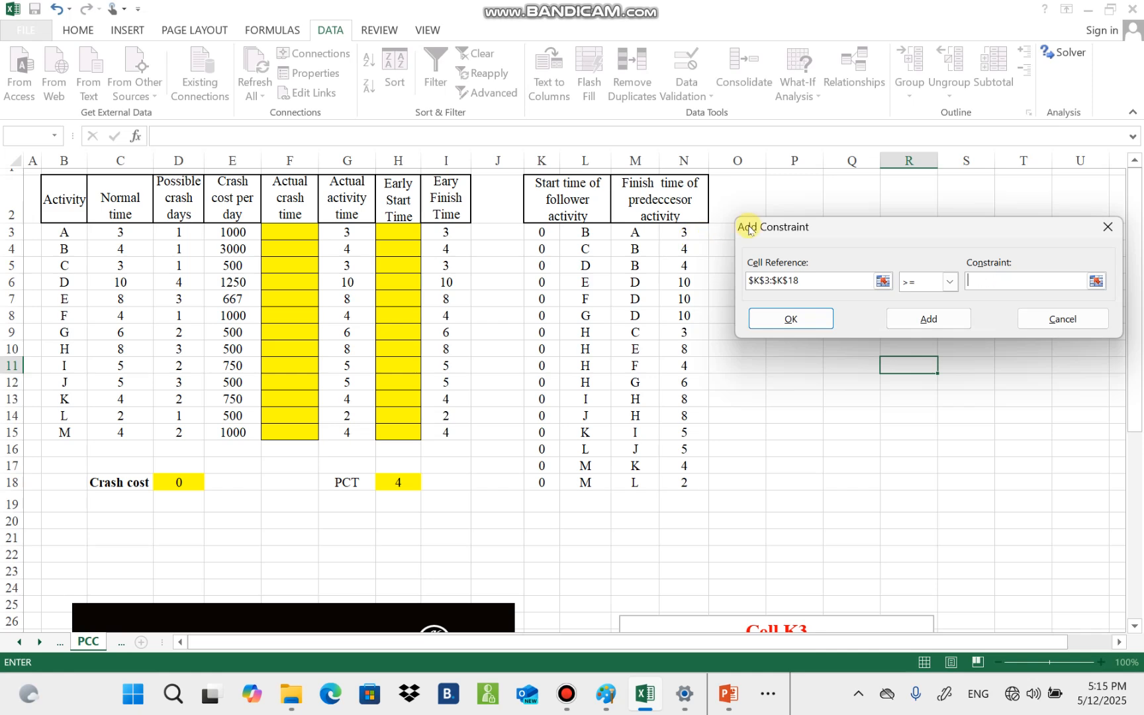
click(688, 236)
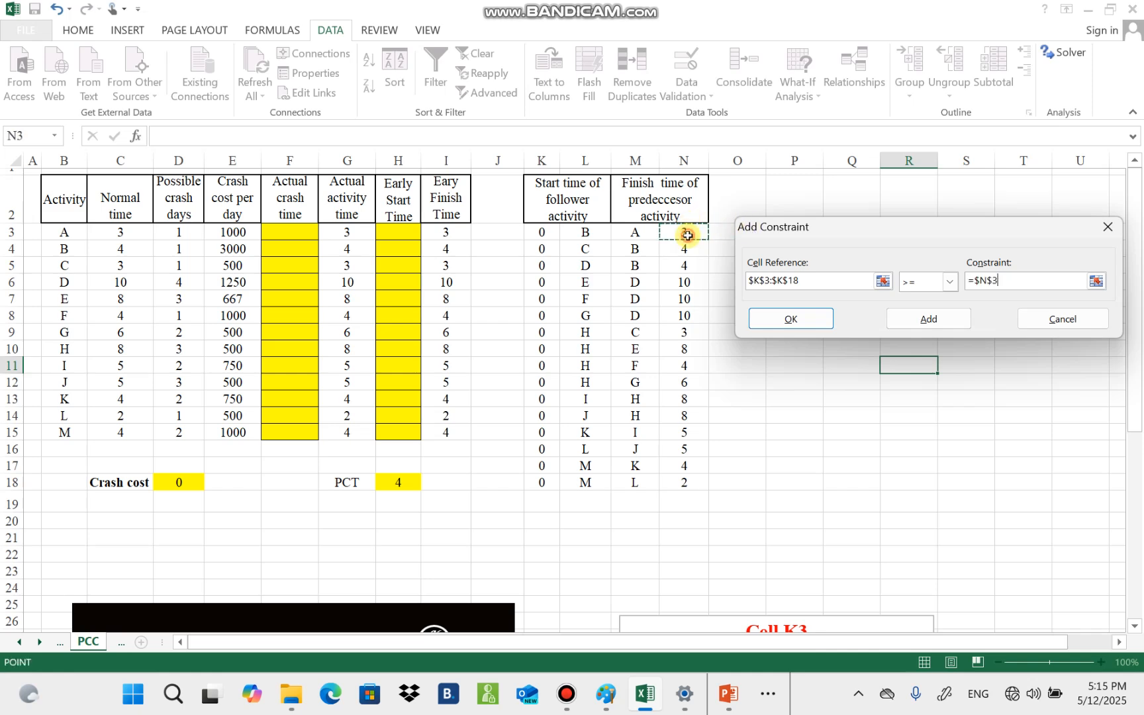
drag(688, 236, 685, 480)
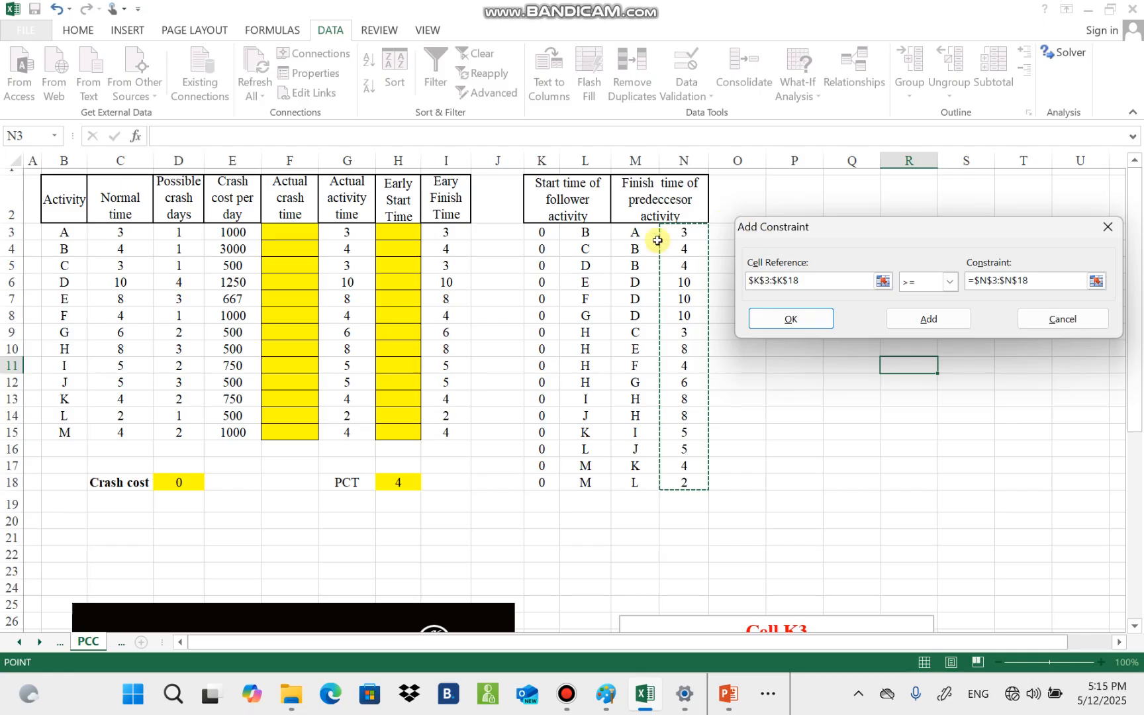
click(792, 321)
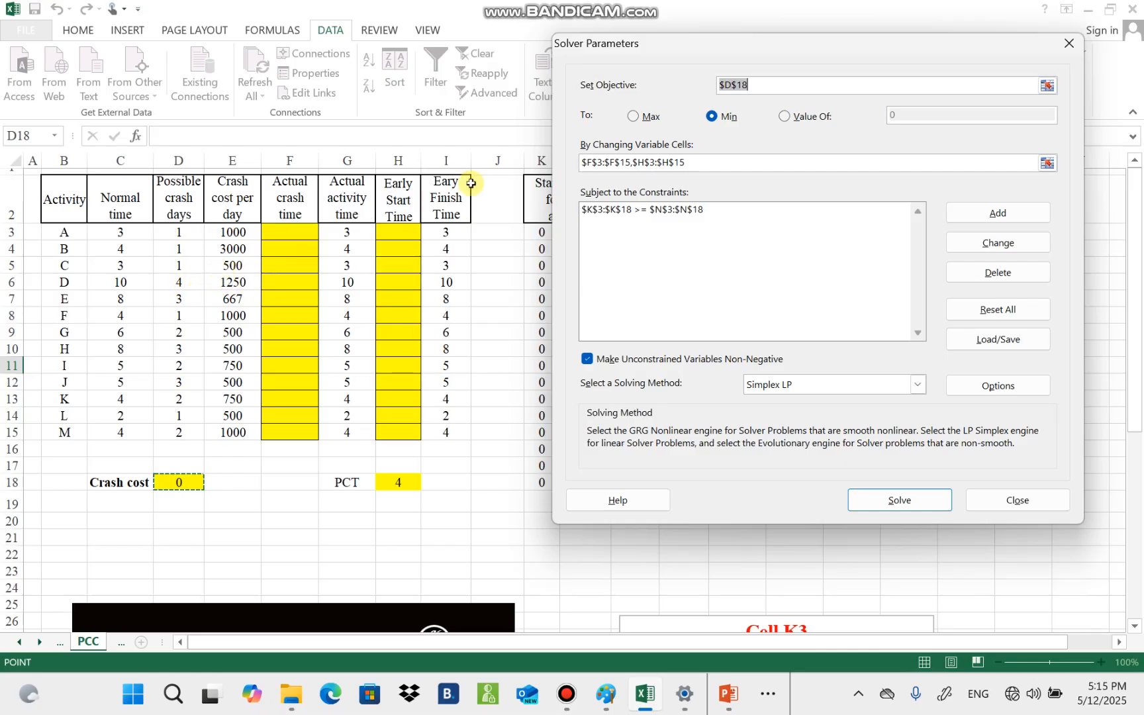
Add the constraint that the actual crash times F3:F15 are <= the possible crash days D3:D15
click(986, 214)
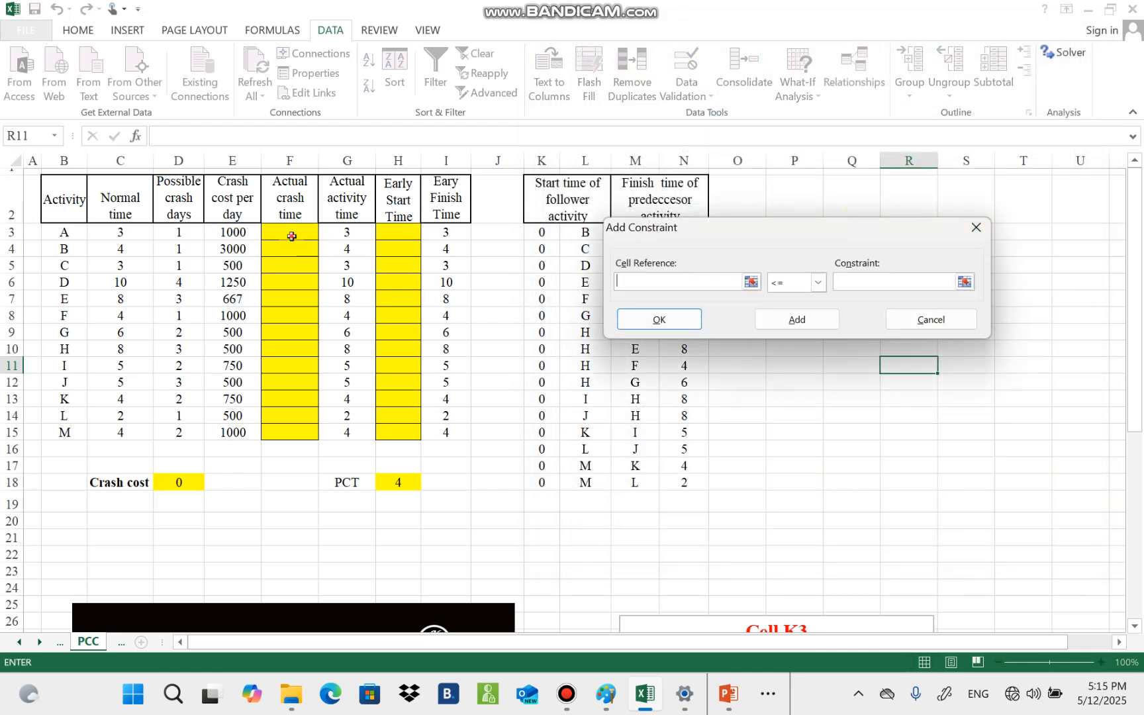
drag(291, 235, 291, 431)
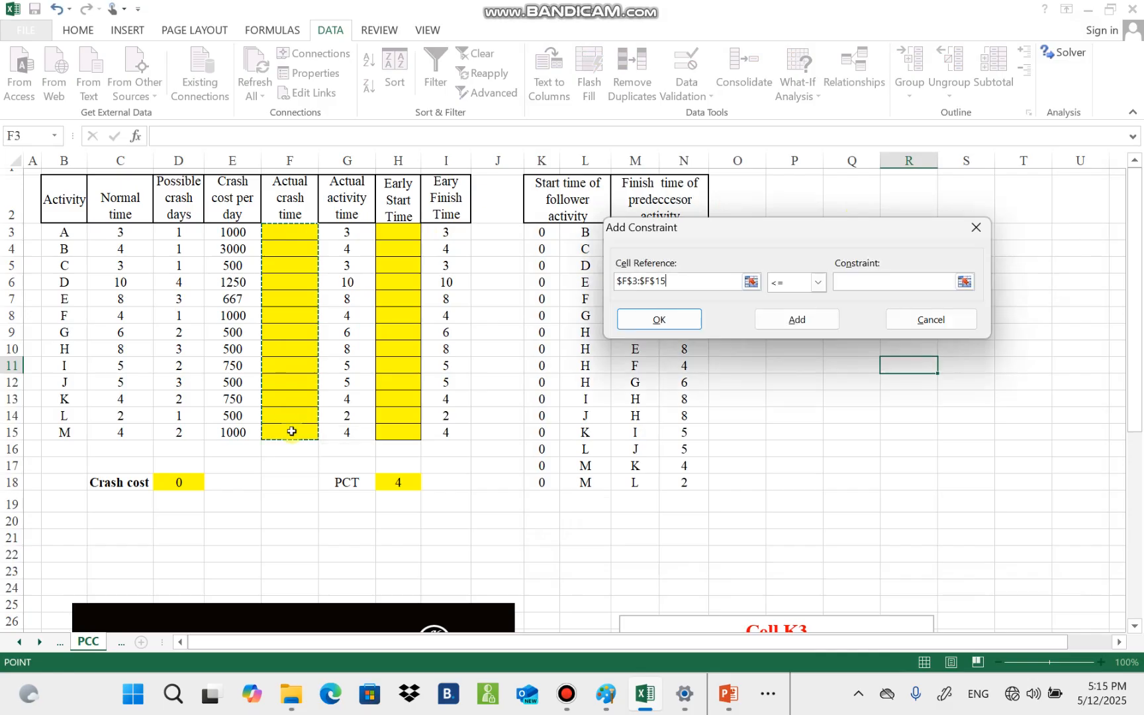
click(855, 282)
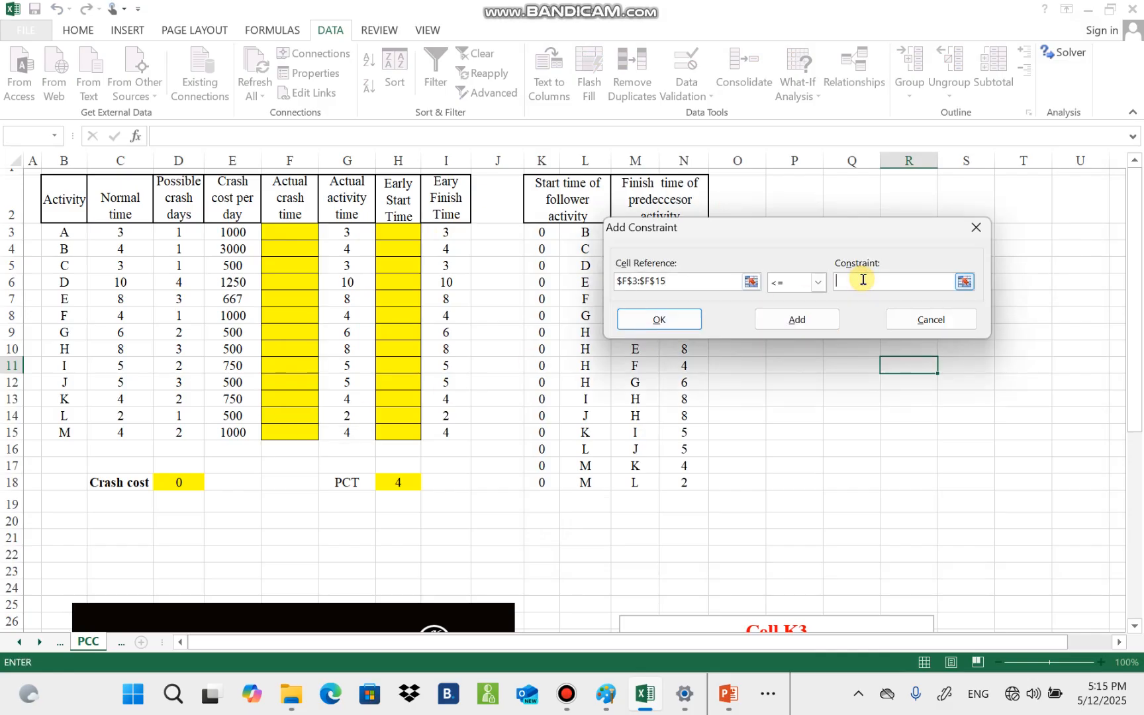
click(185, 232)
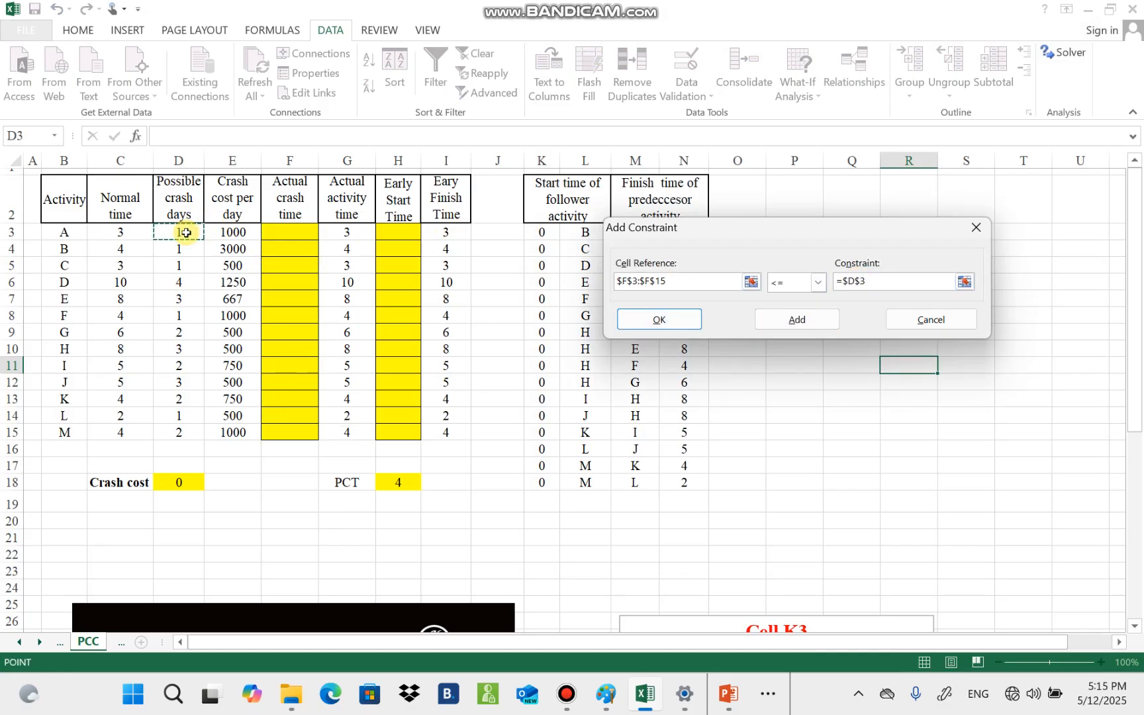
drag(185, 233, 183, 431)
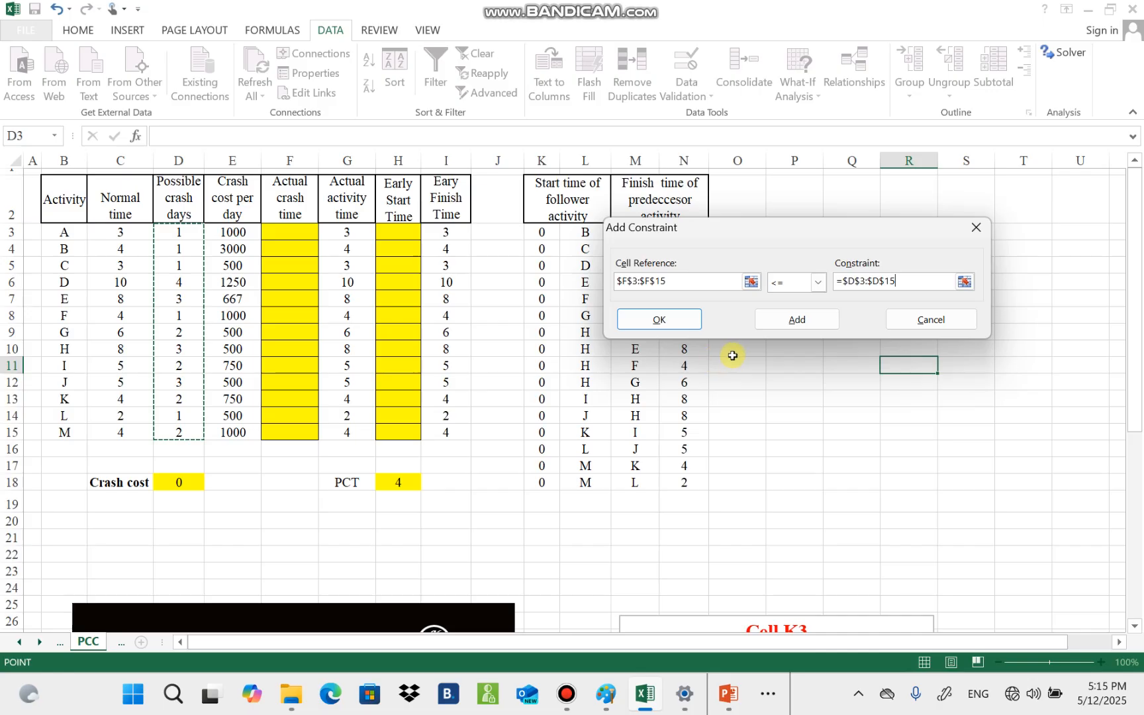
click(670, 319)
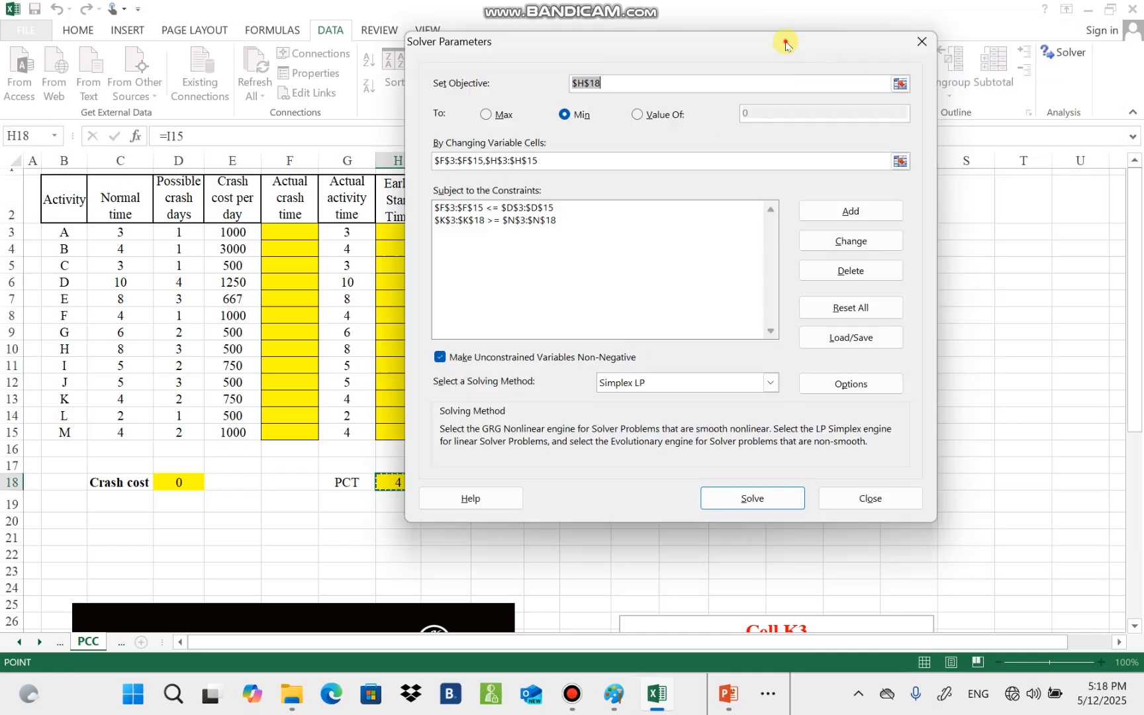
Solve the model with Simplex LP to minimize the PCT in H18, and keep the Solver solution
drag(884, 44, 1000, 17)
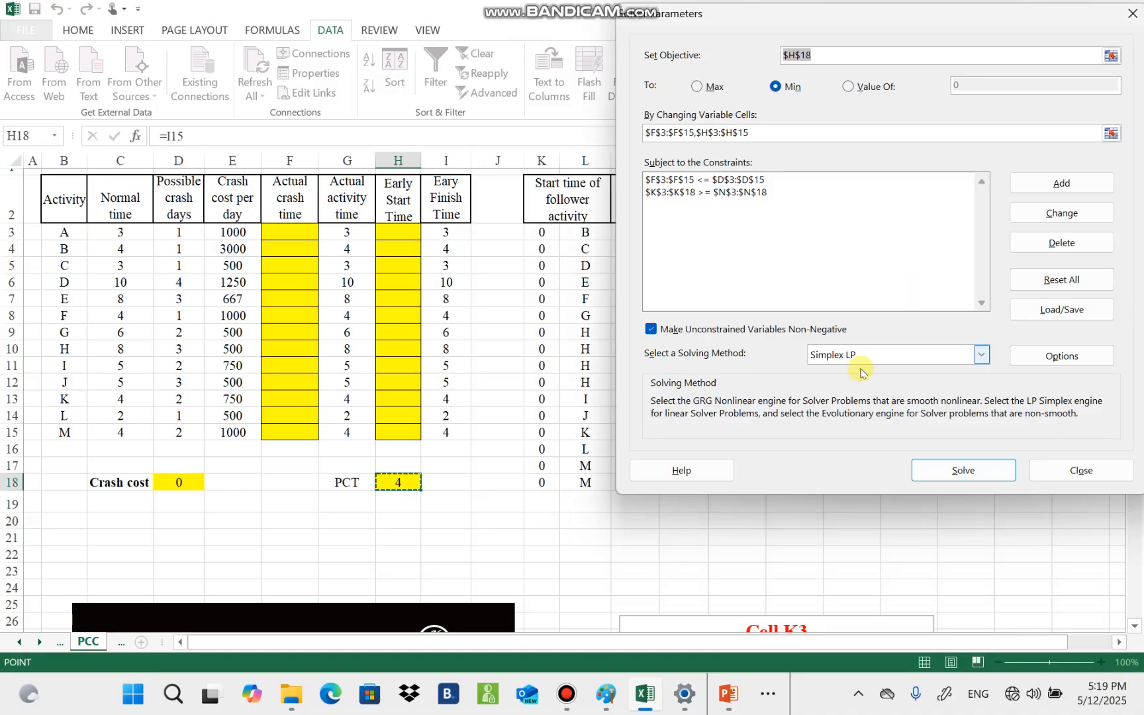
click(962, 472)
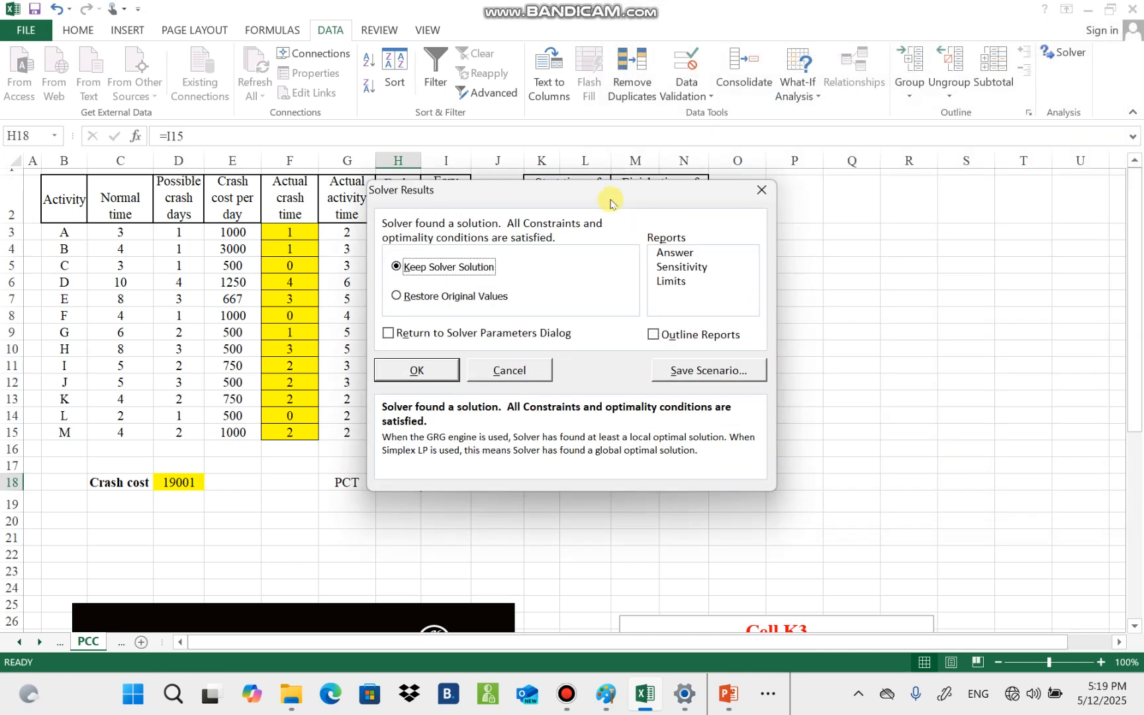
drag(610, 203, 957, 218)
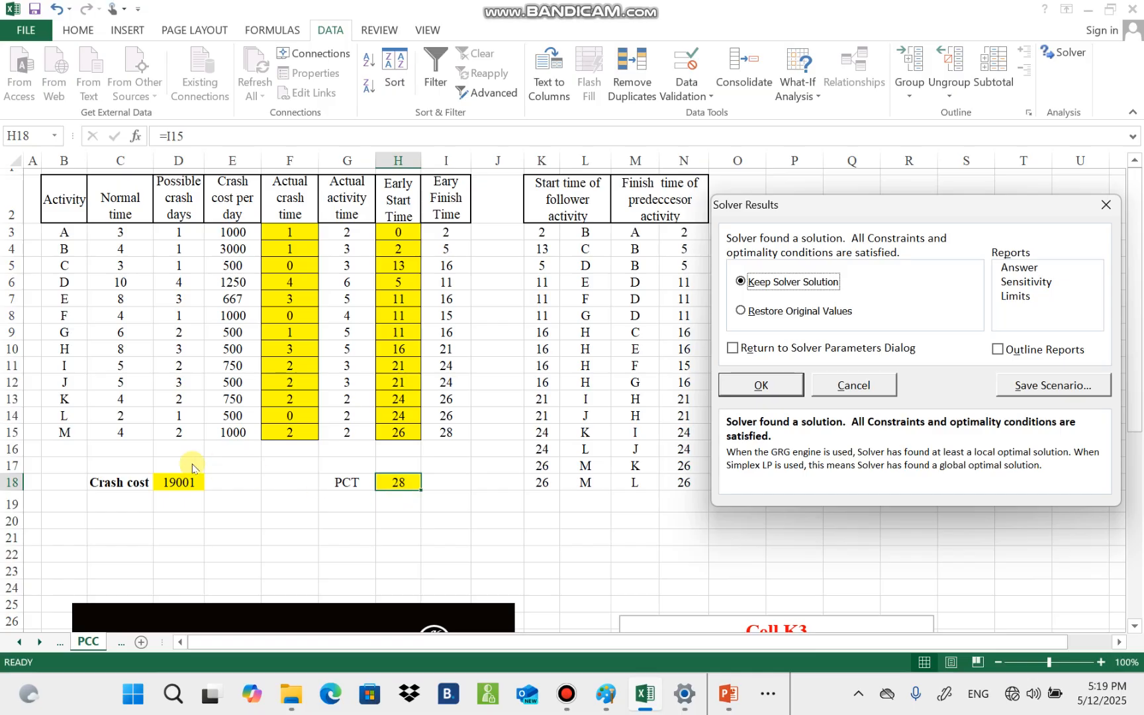
click(762, 388)
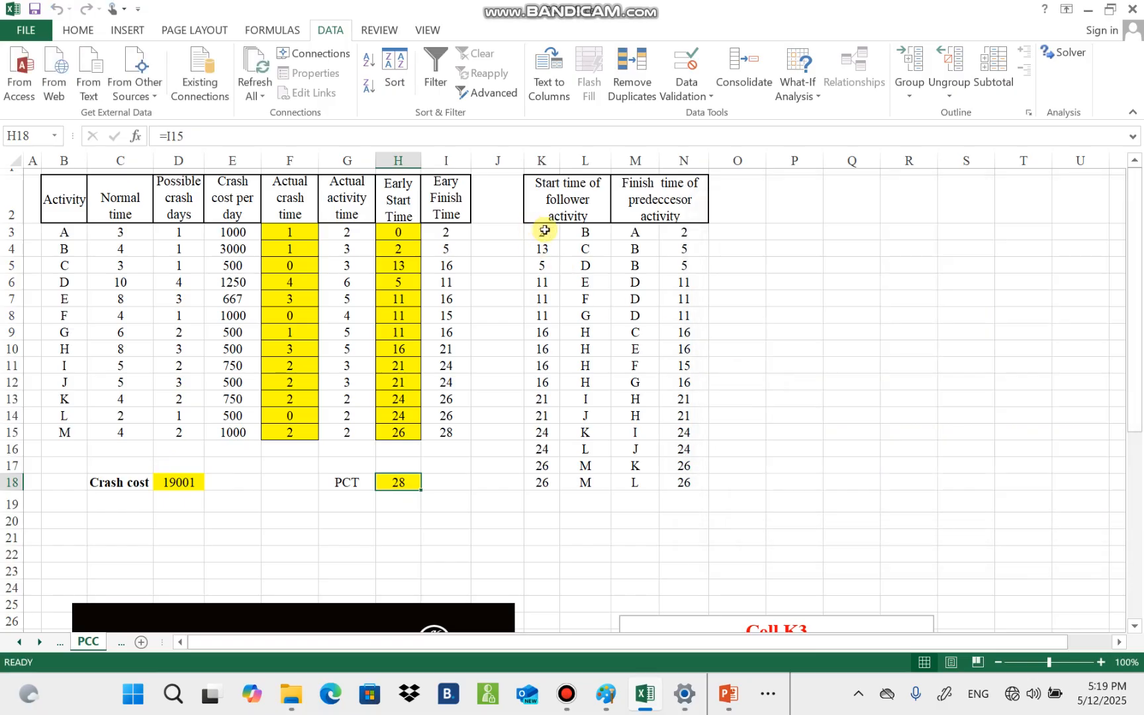
Review the solved follower start times, predecessor finish times, early start times and actual crash times
drag(544, 230, 542, 481)
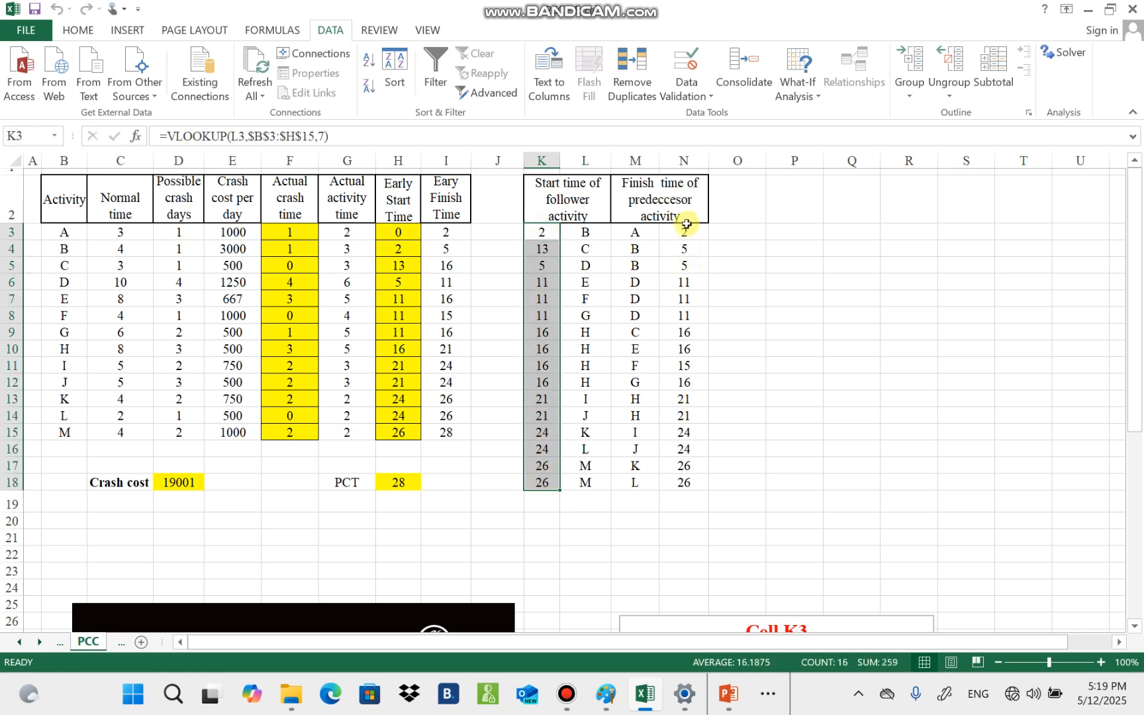
drag(684, 229, 680, 481)
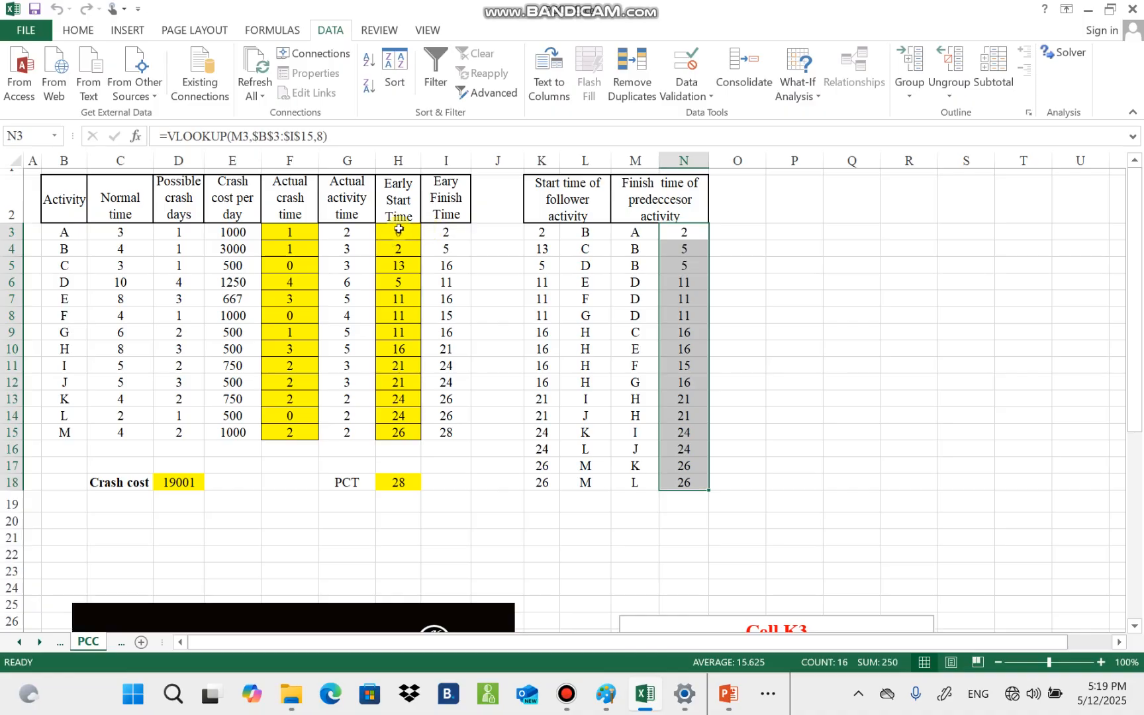
drag(399, 229, 401, 429)
drag(289, 233, 292, 431)
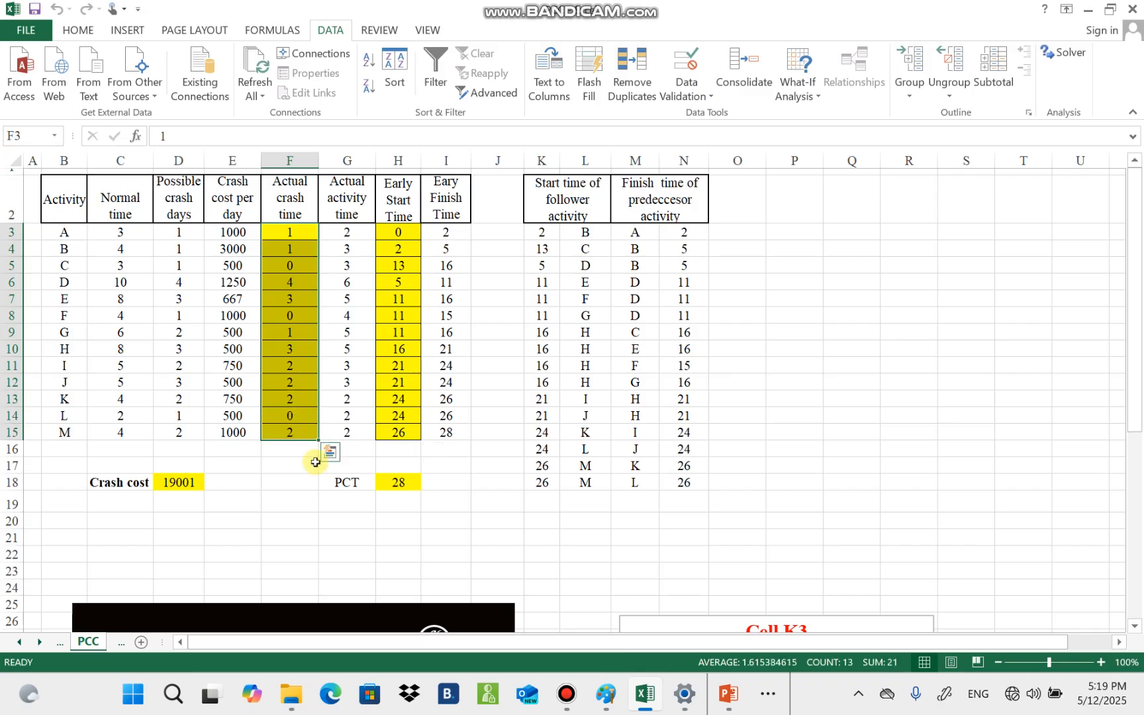
click(234, 494)
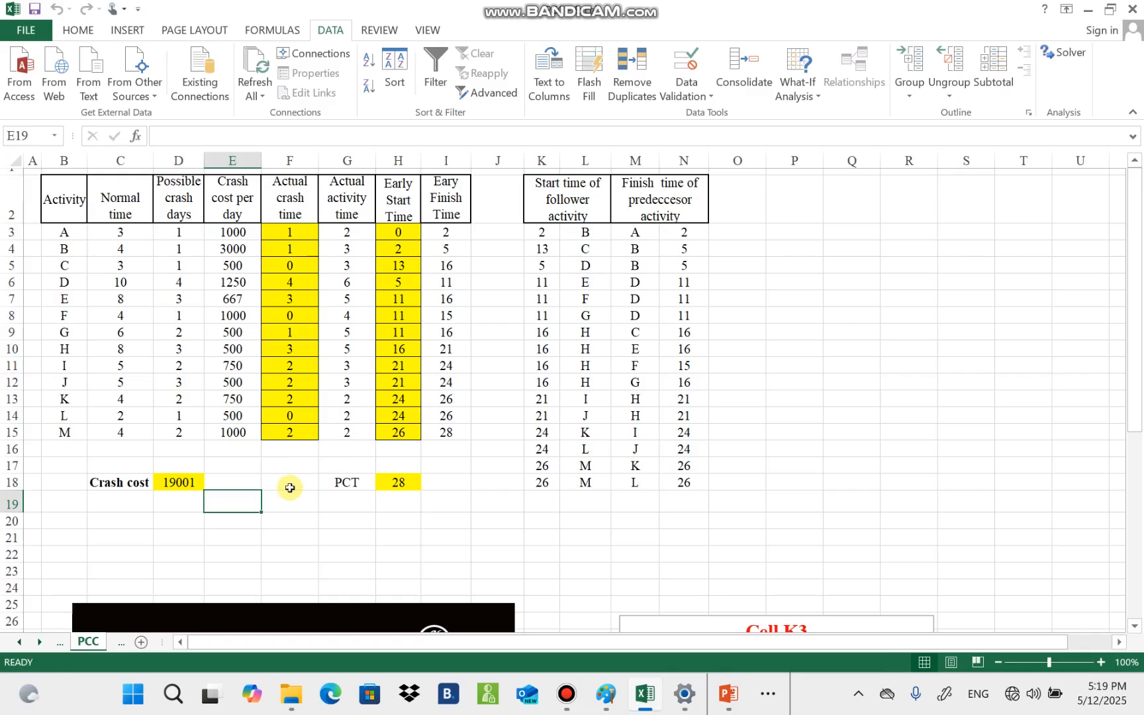
Compare the normal times of activities A and C with their solved actual crash times, and check C's actual activity time
click(757, 351)
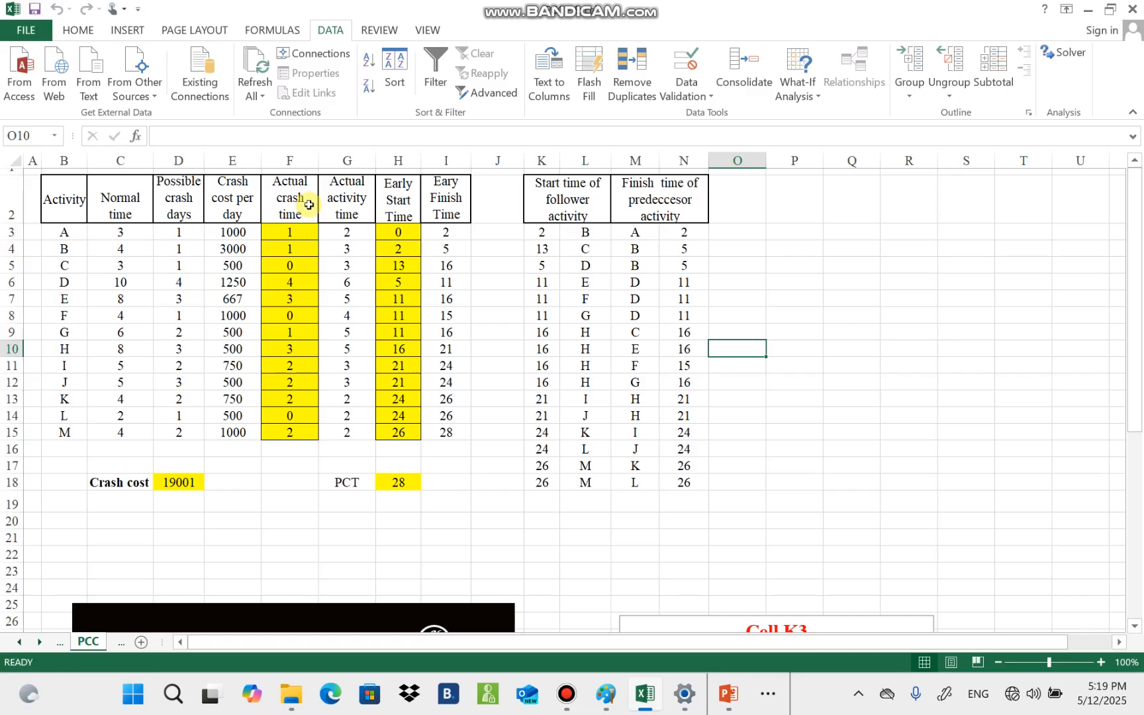
click(478, 245)
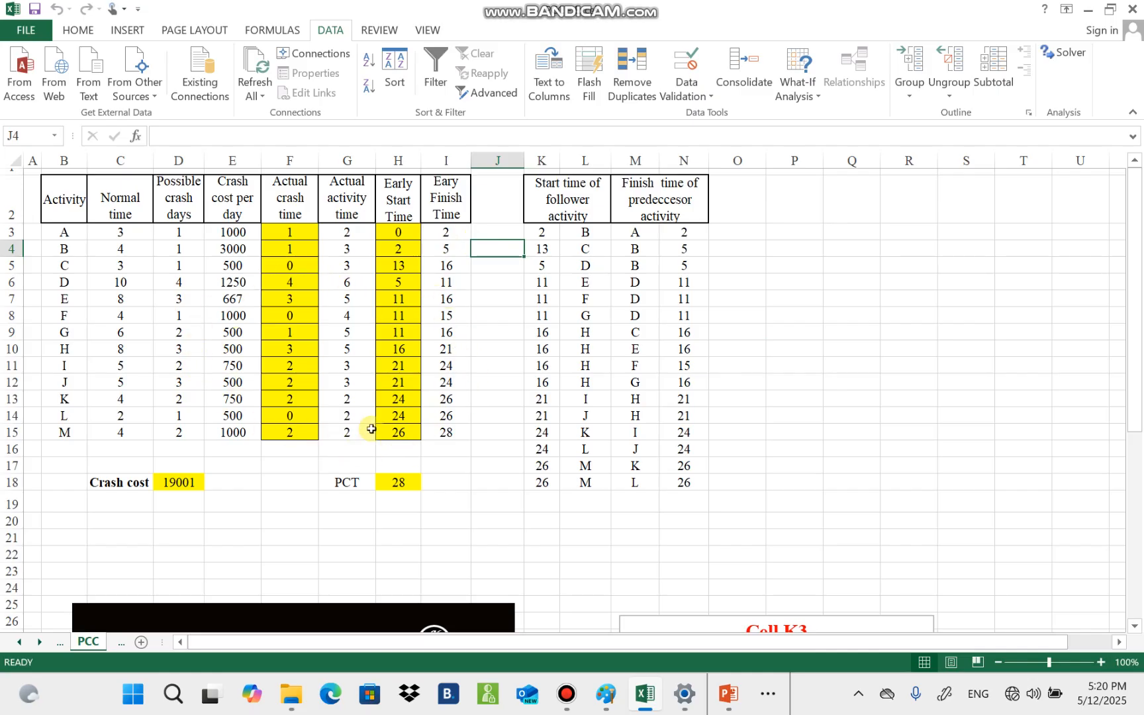
click(122, 233)
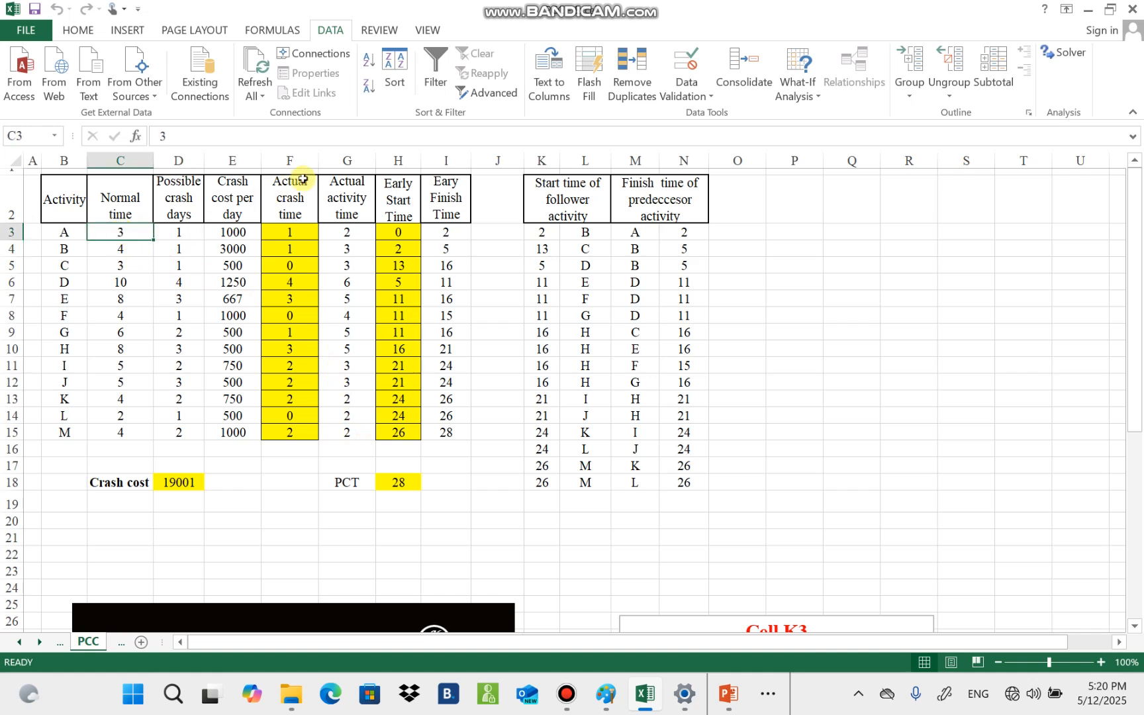
click(293, 235)
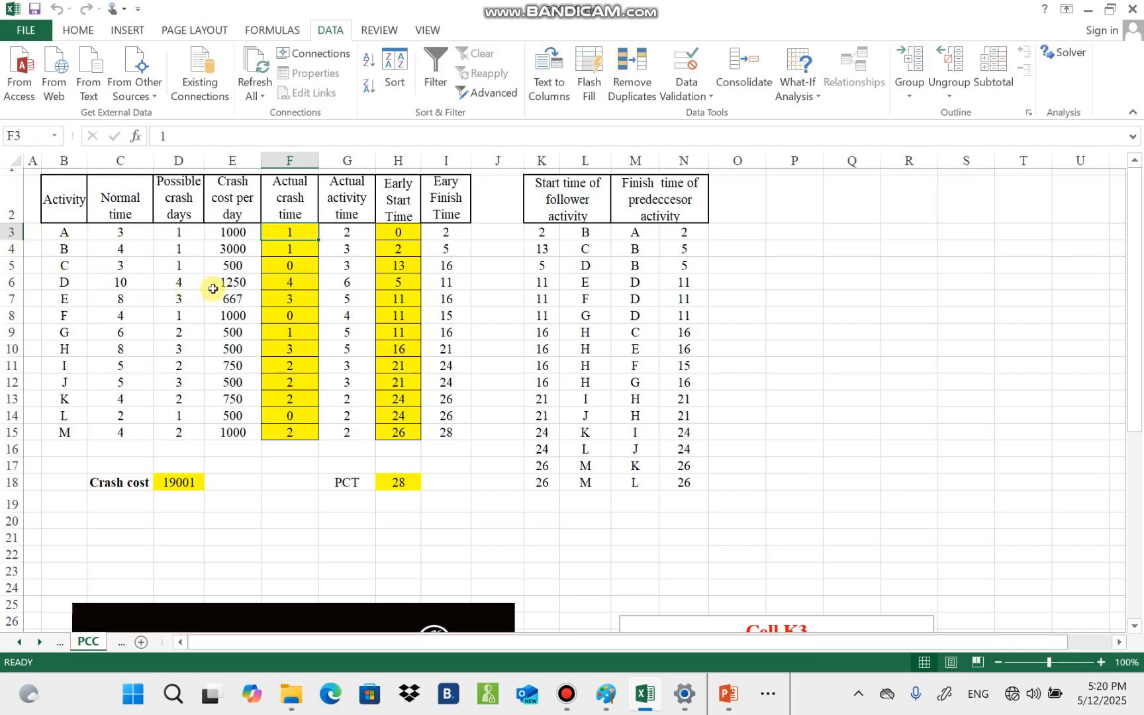
click(125, 265)
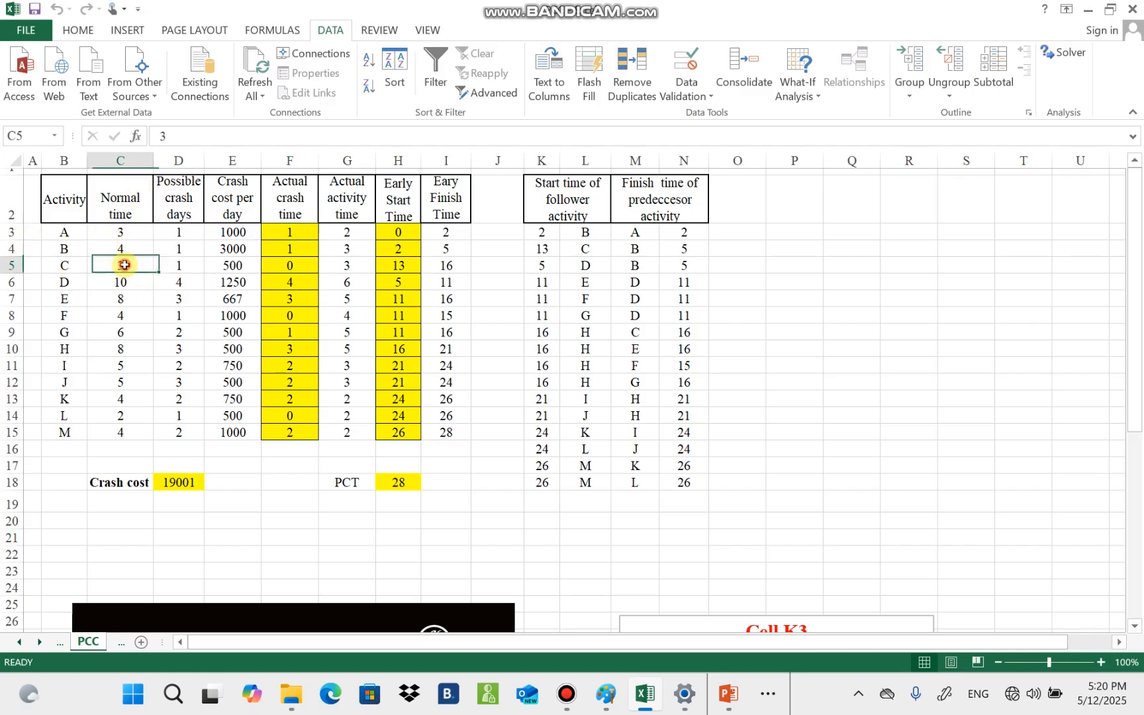
click(297, 270)
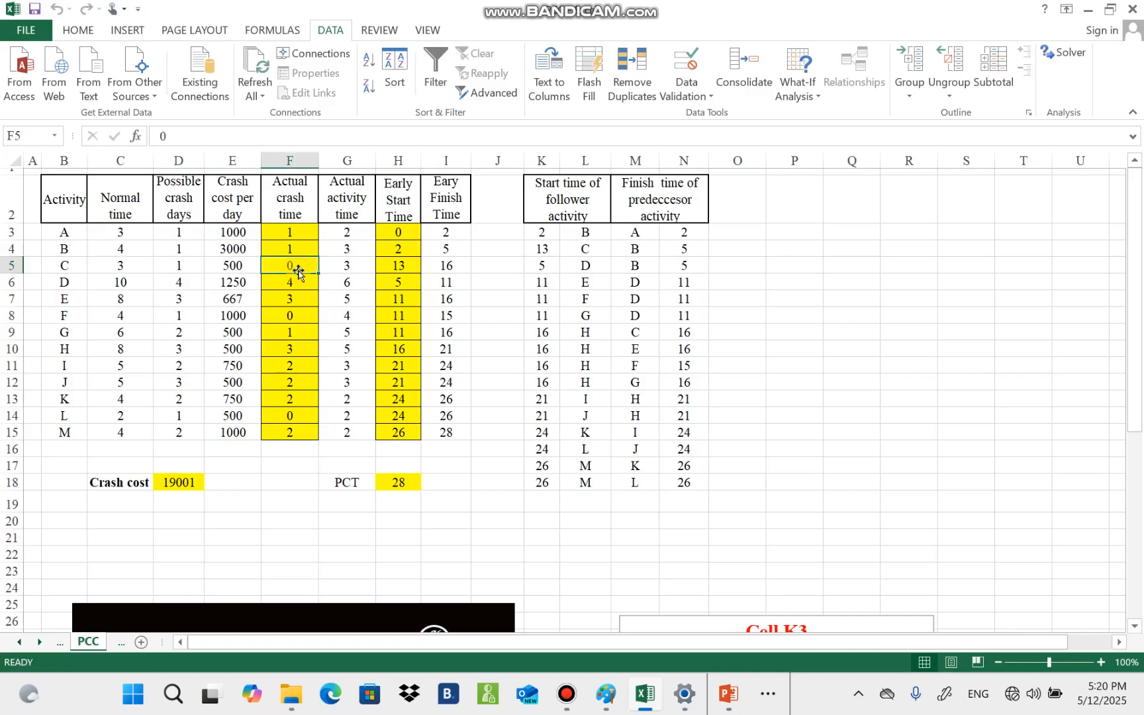
click(353, 266)
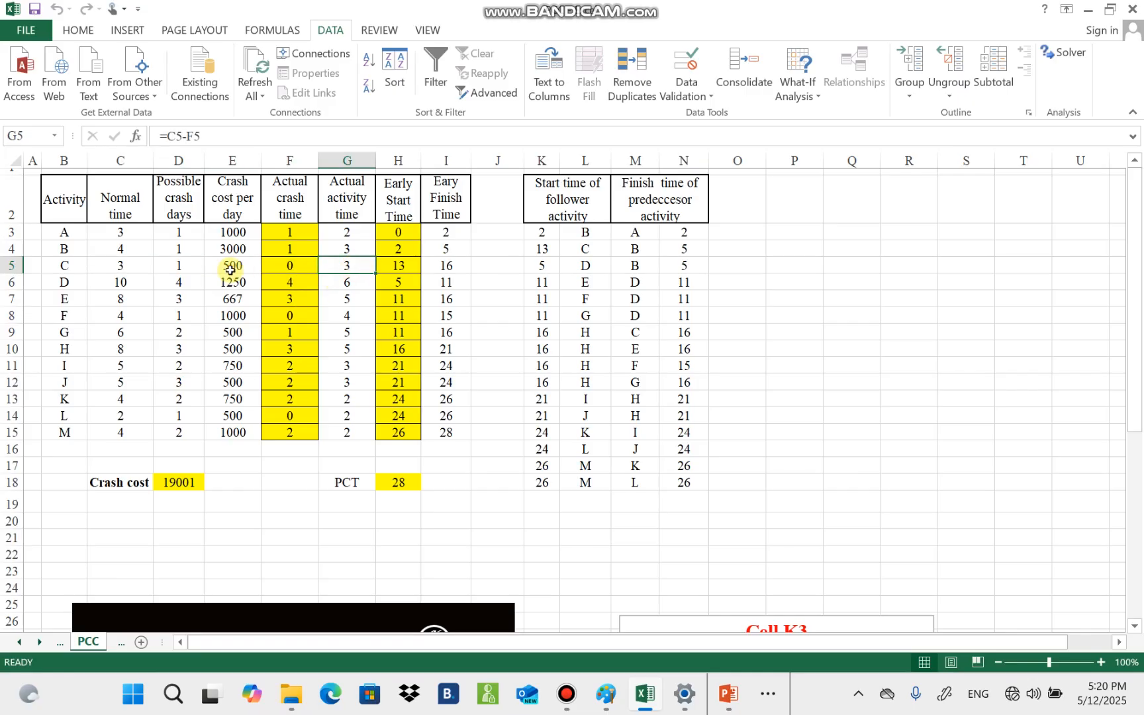
Compare the possible crash days with the solved actual crash times for activities D, F and J
click(118, 283)
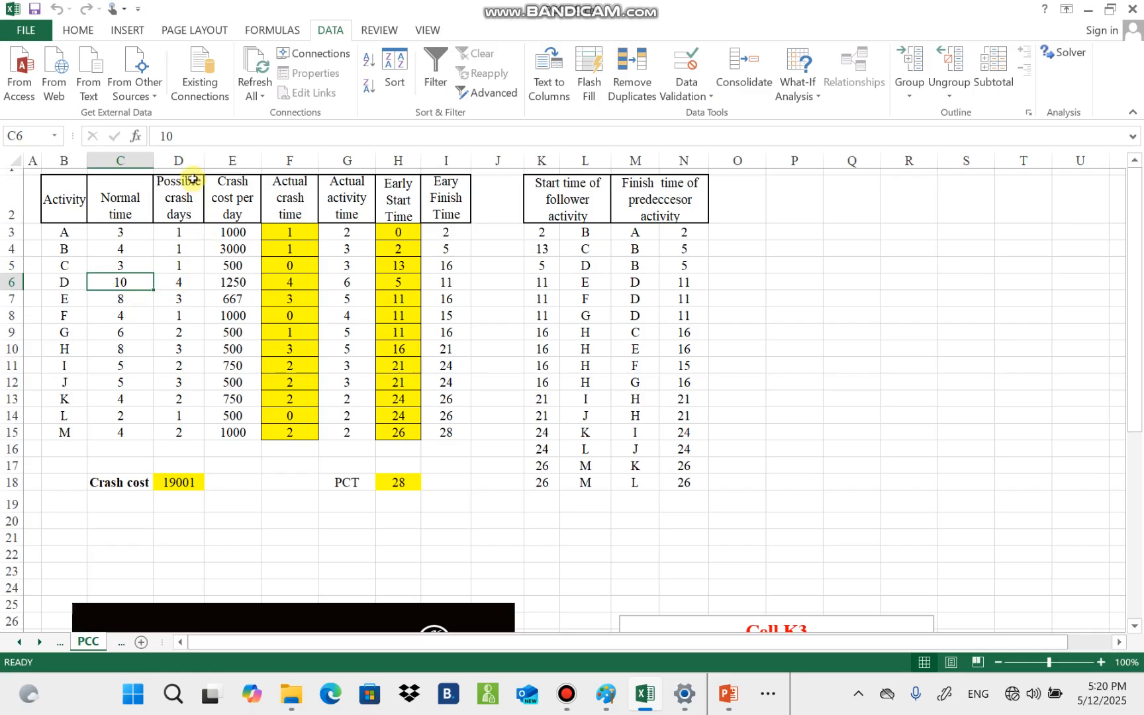
click(180, 282)
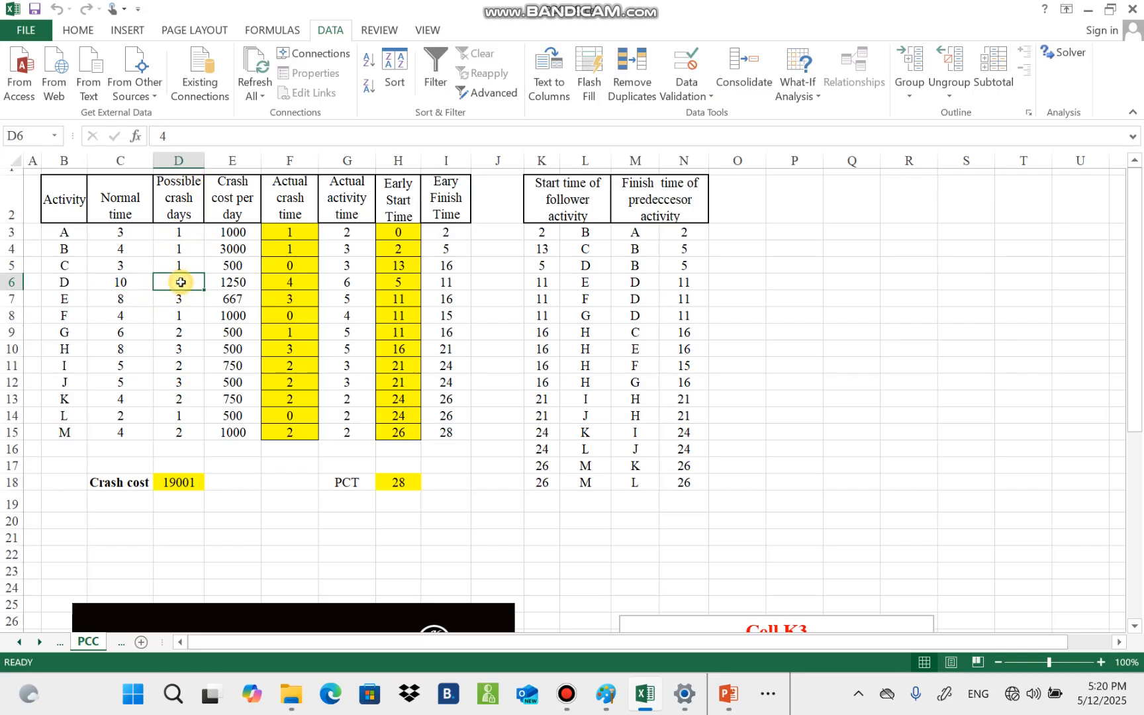
click(304, 282)
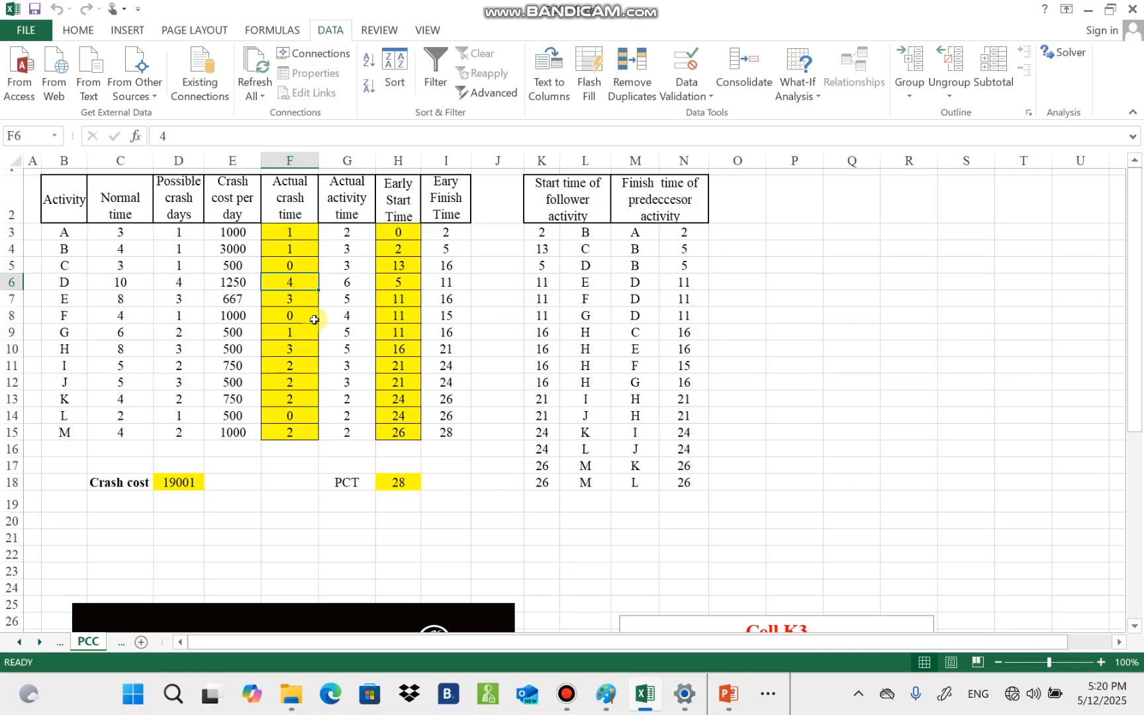
click(295, 316)
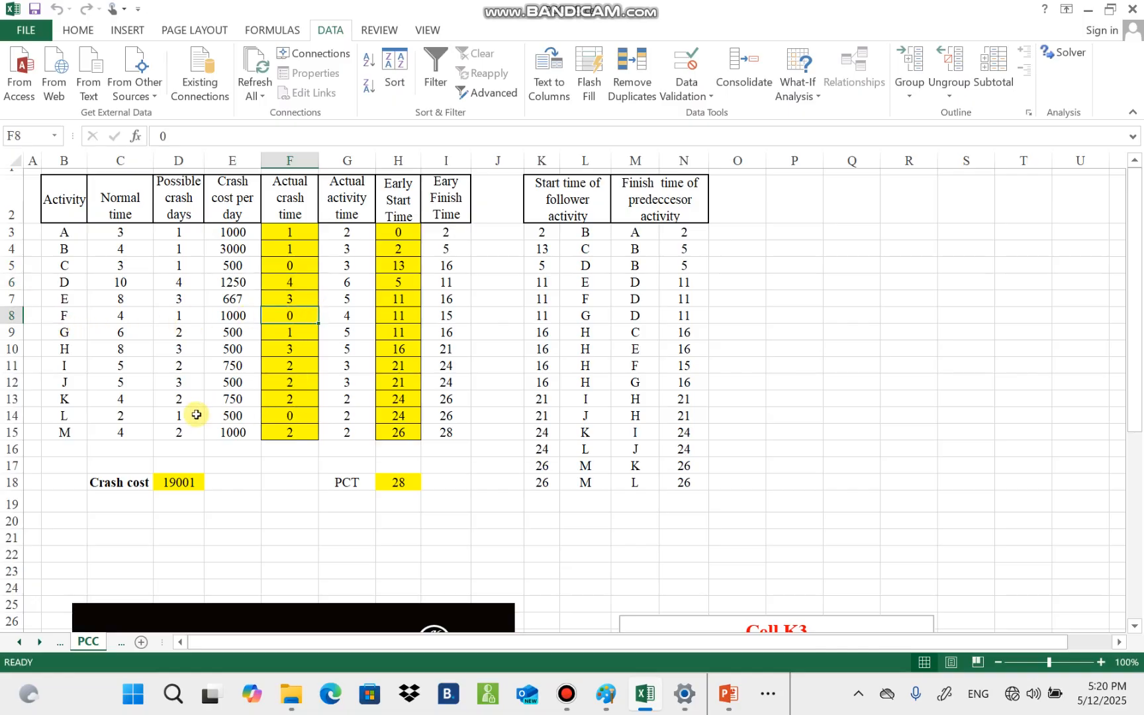
click(178, 382)
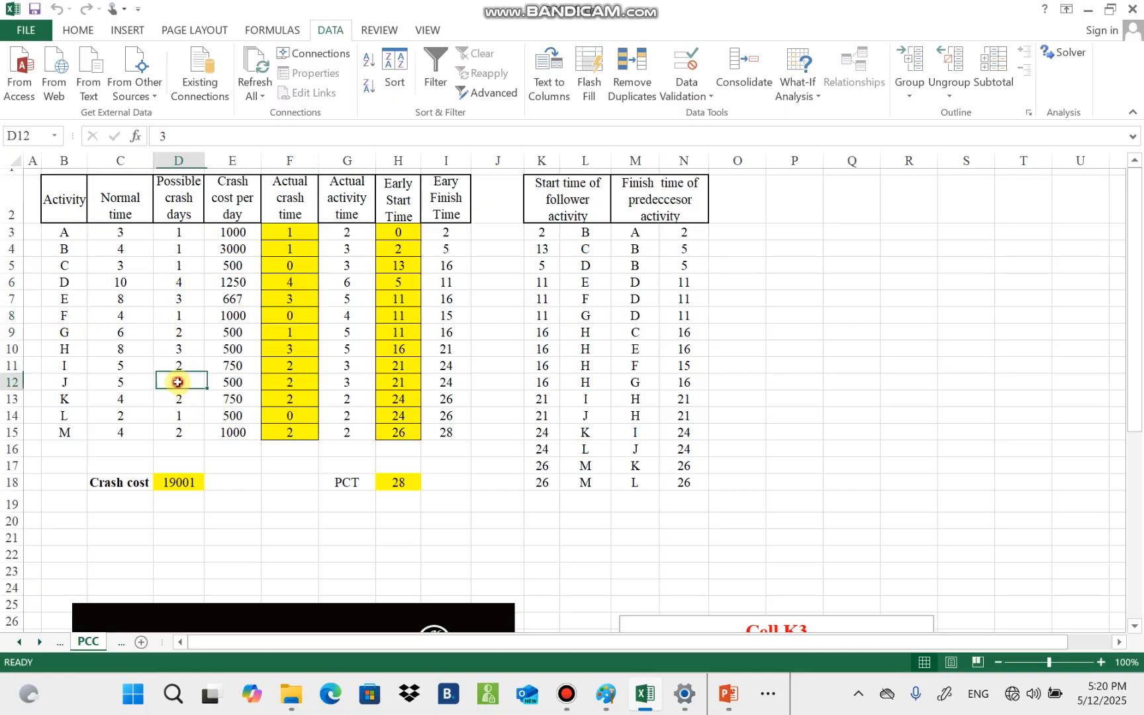
text(3)
key(Return)
click(186, 388)
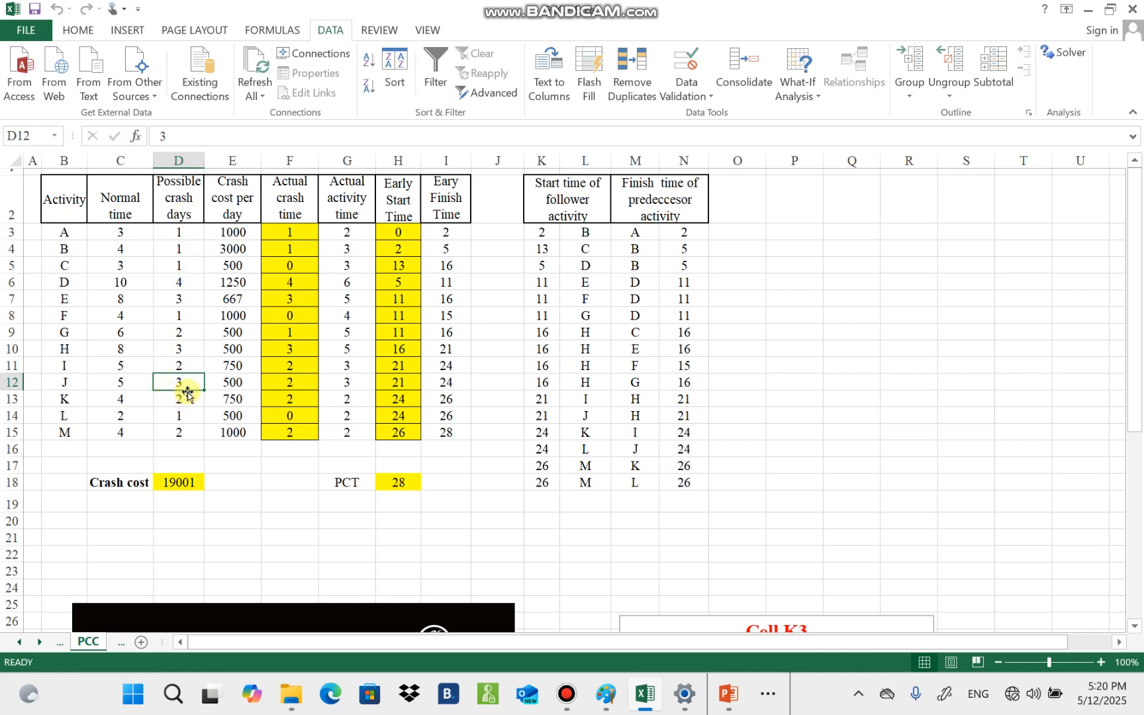
click(292, 385)
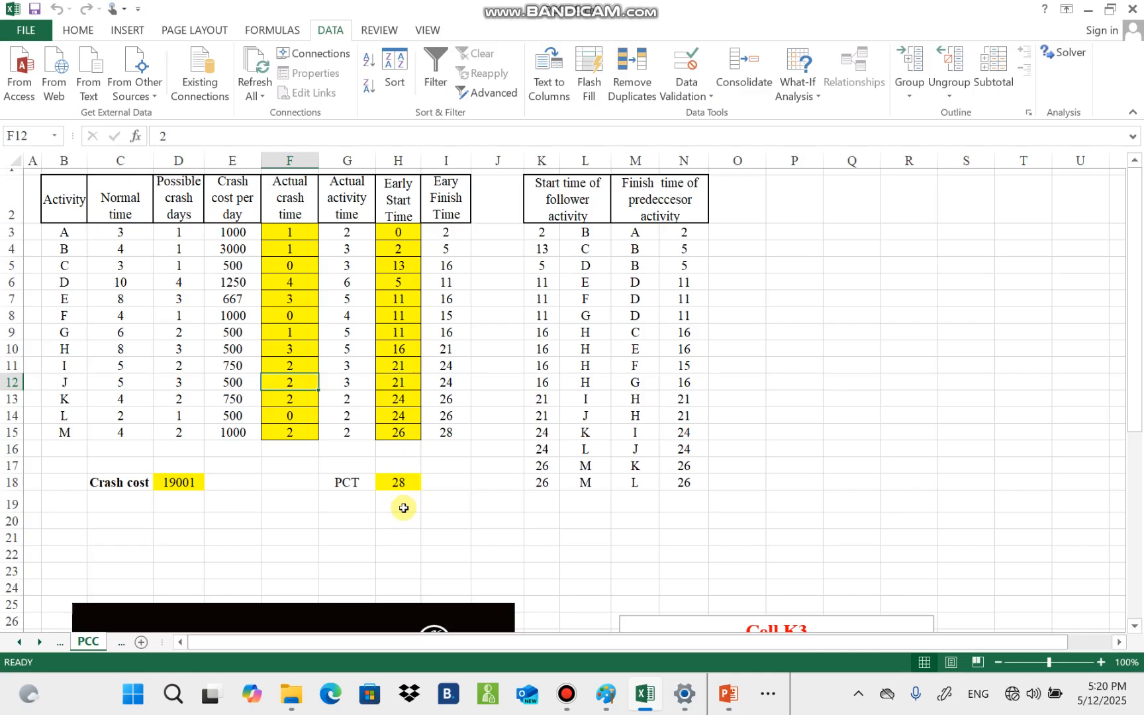
click(466, 316)
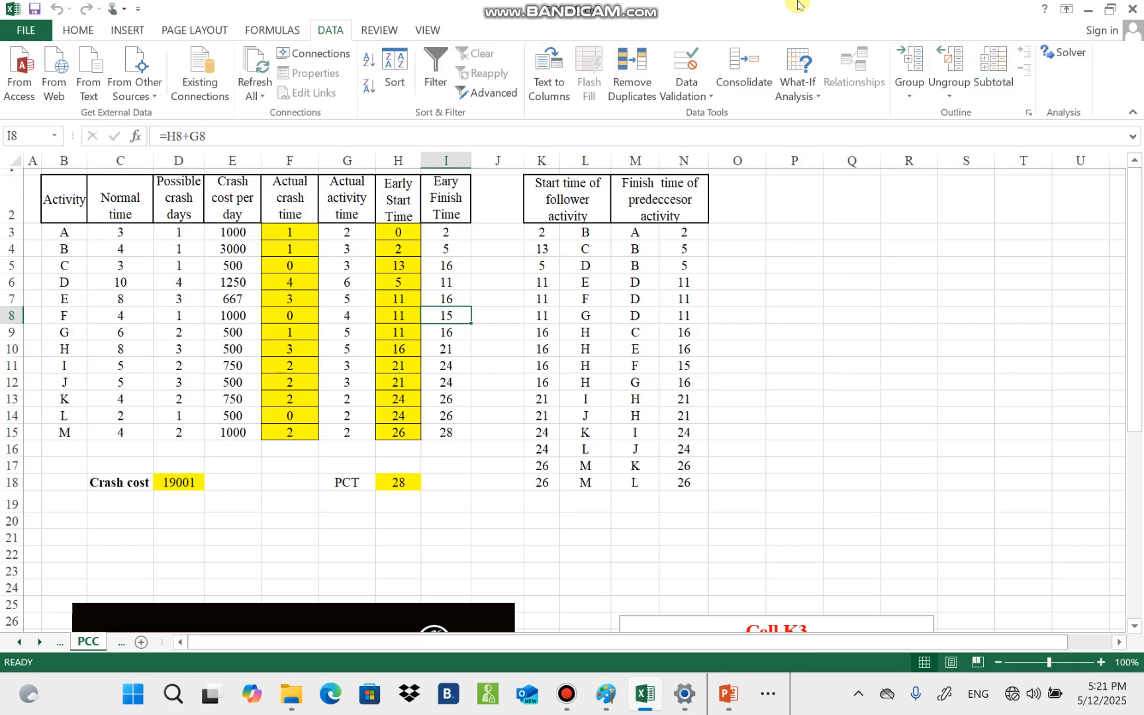
mouse_move(665, 8)
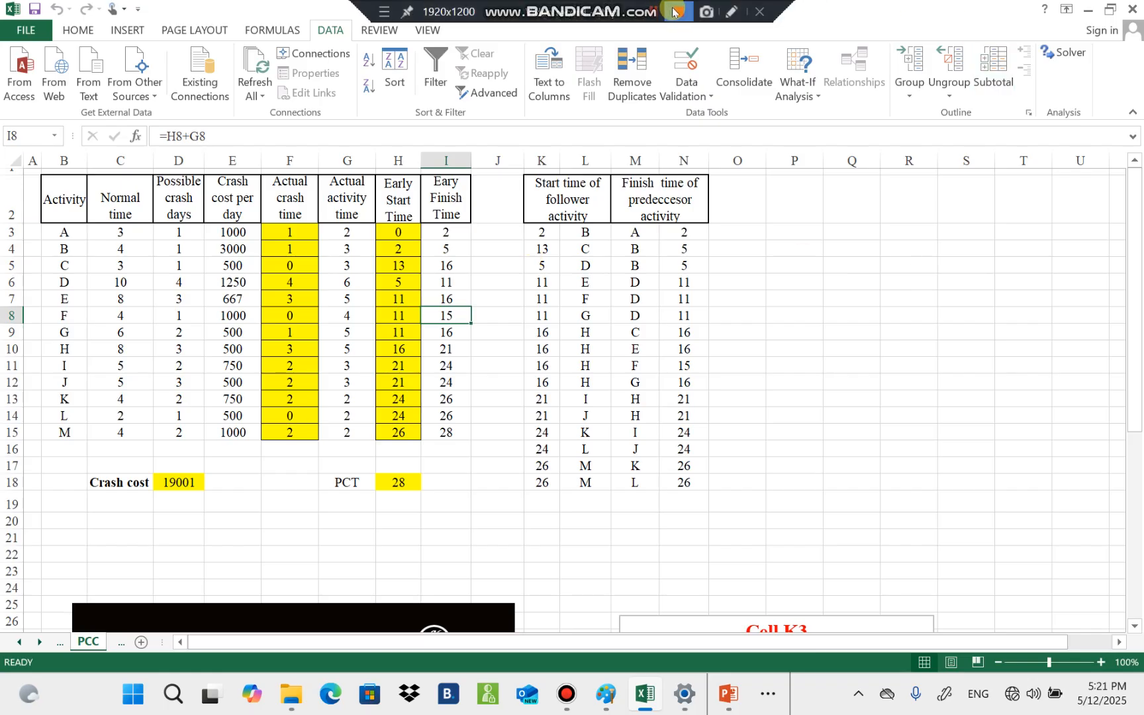